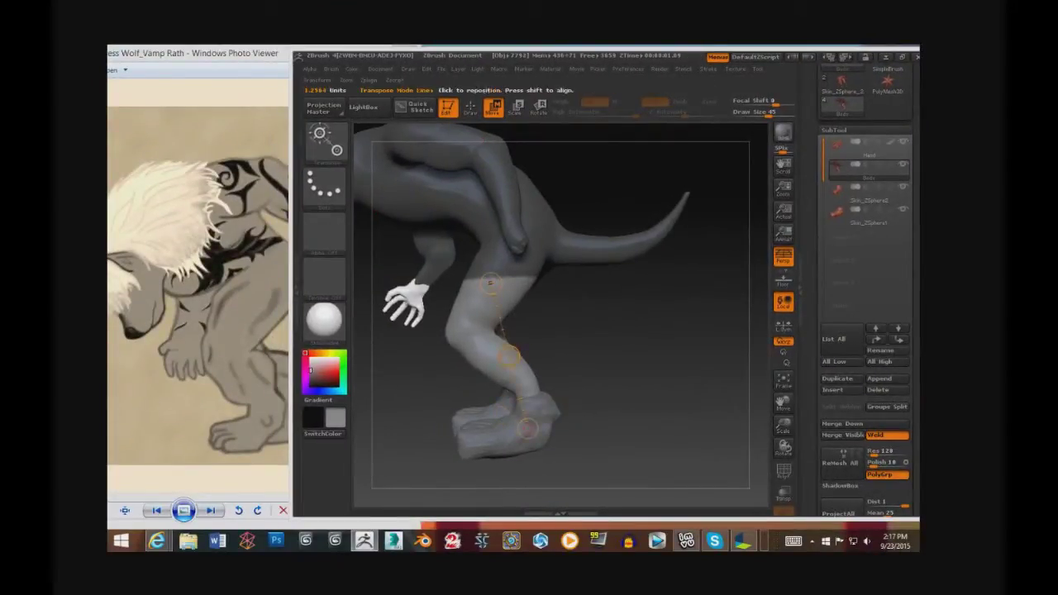
Step: Bend the werewolf's leg with the Move transpose line, then return to a sculpting brush
drag(509, 354, 499, 361)
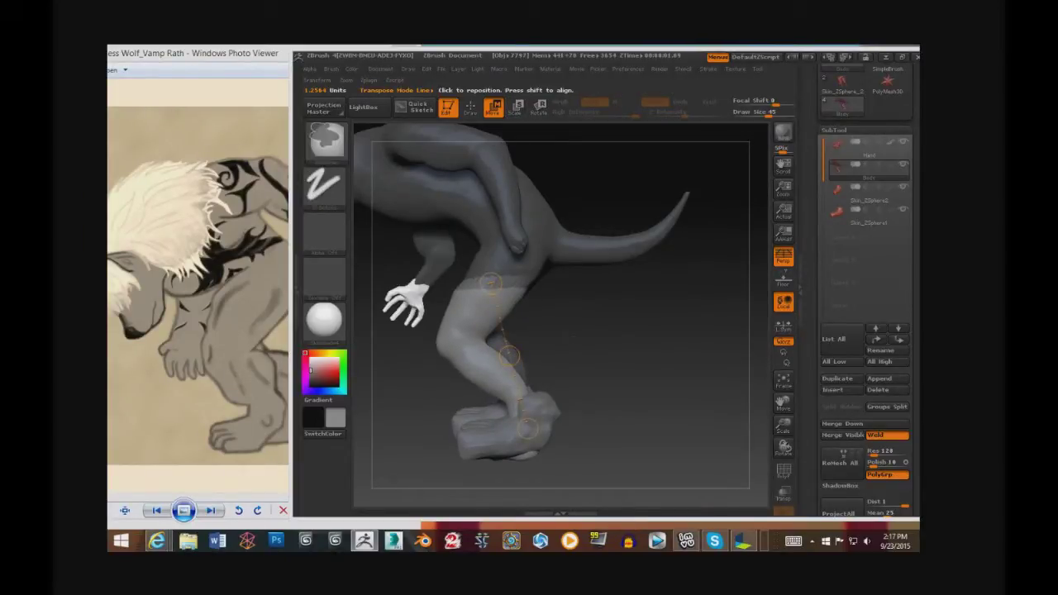
drag(560, 335, 644, 338)
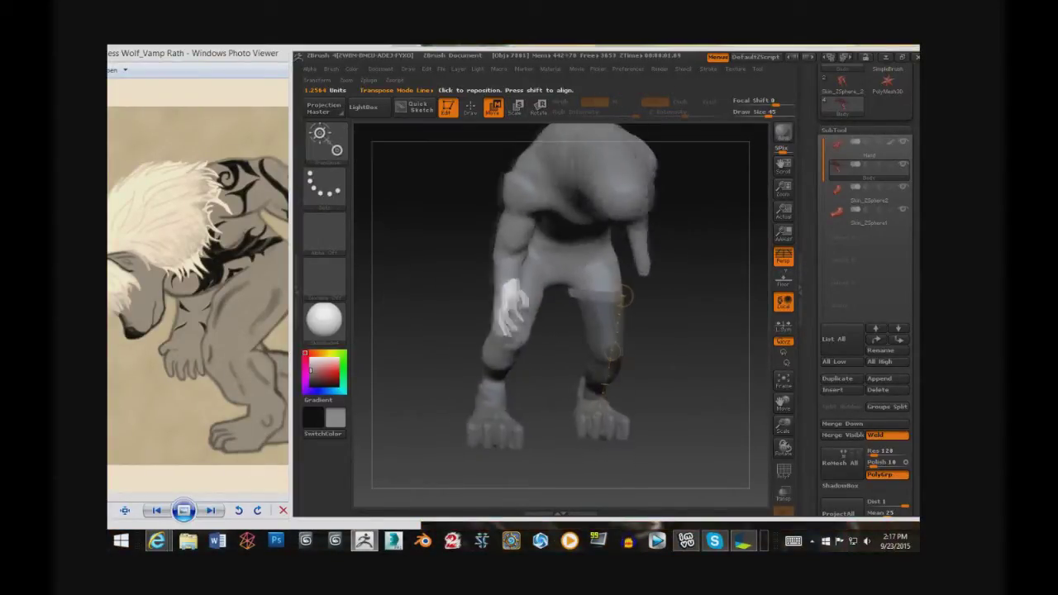
key(q)
key(b)
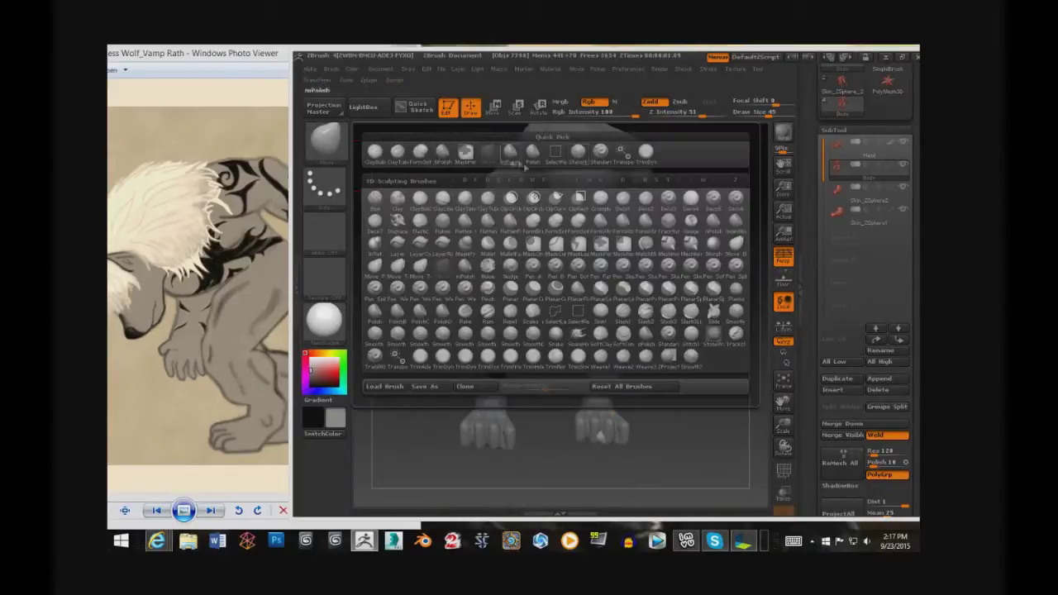
click(513, 157)
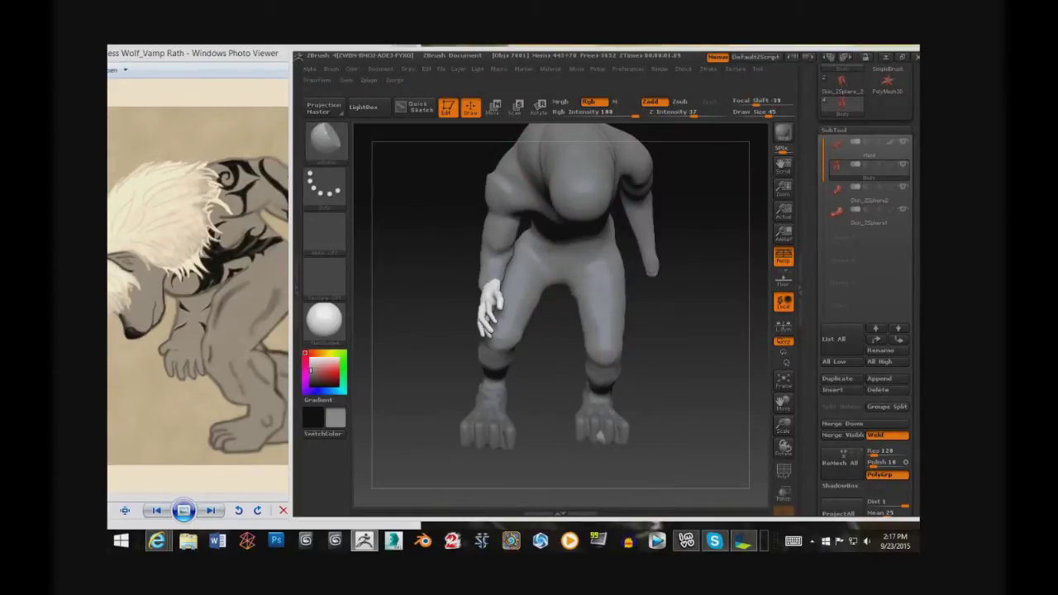
Step: Mask the left lower leg after checking the tail from behind
drag(600, 436, 687, 274)
mouse_move(556, 374)
mouse_down()
mouse_move(560, 441)
mouse_move(628, 347)
mouse_up()
ctrl+drag(667, 288, 569, 491)
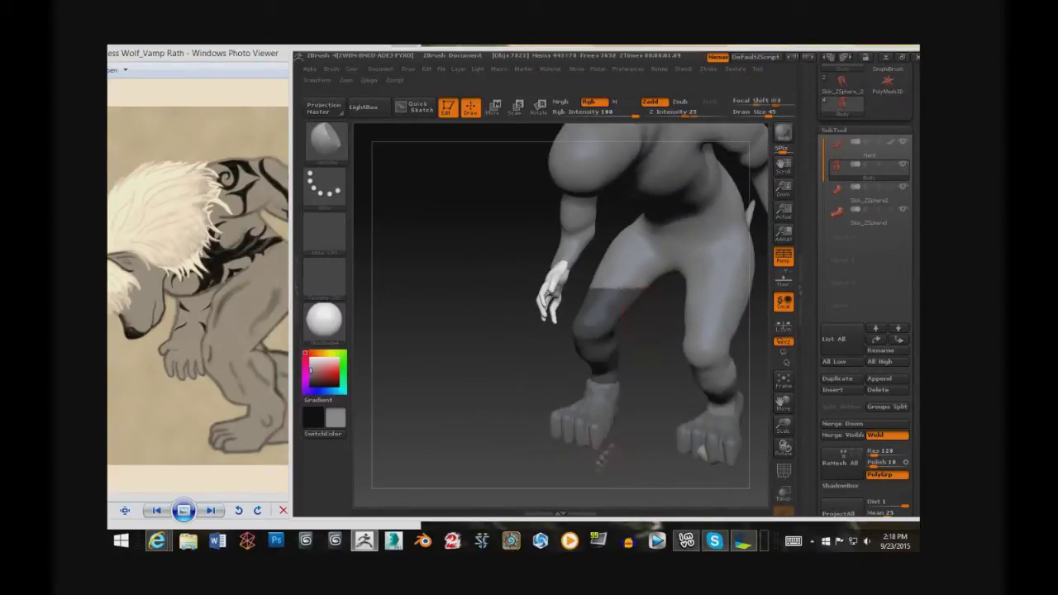
Step: Mask a band across the thigh and extend it below, viewing the legs from behind
drag(654, 296, 617, 343)
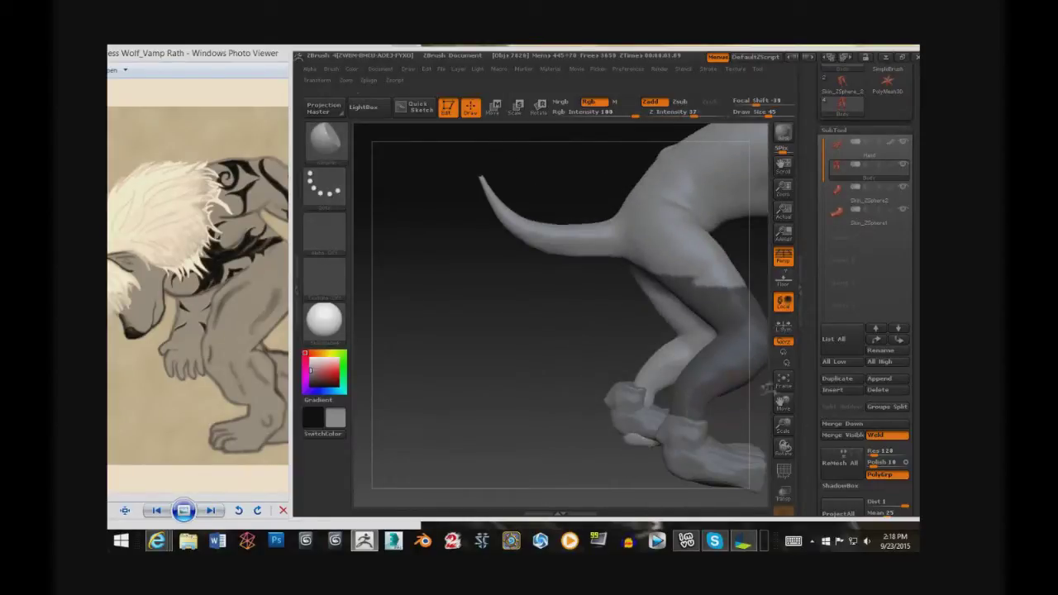
mouse_move(616, 343)
mouse_down()
mouse_move(683, 346)
mouse_move(575, 349)
mouse_up()
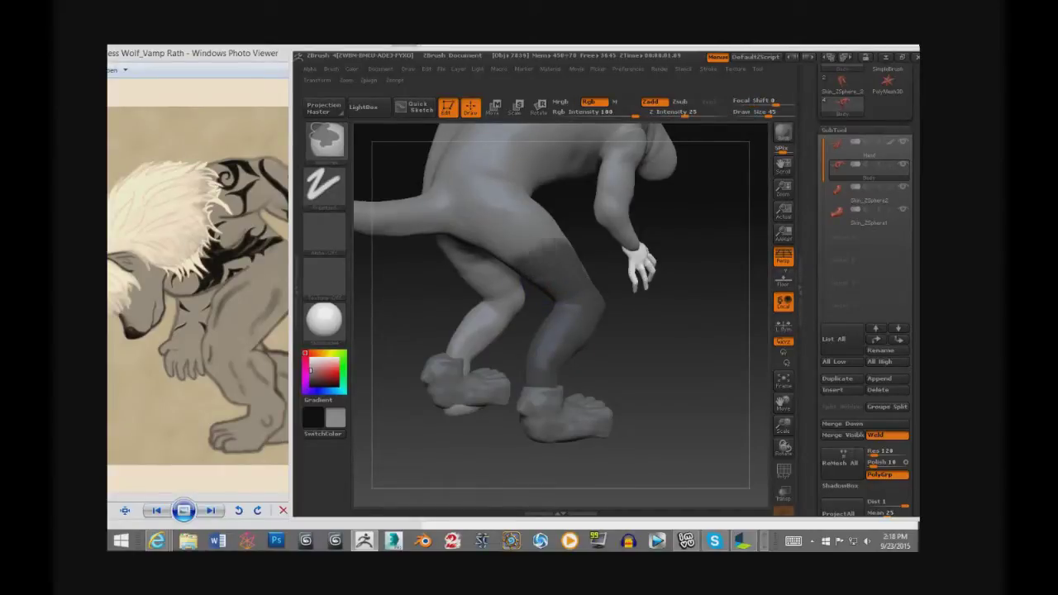
drag(626, 325, 701, 145)
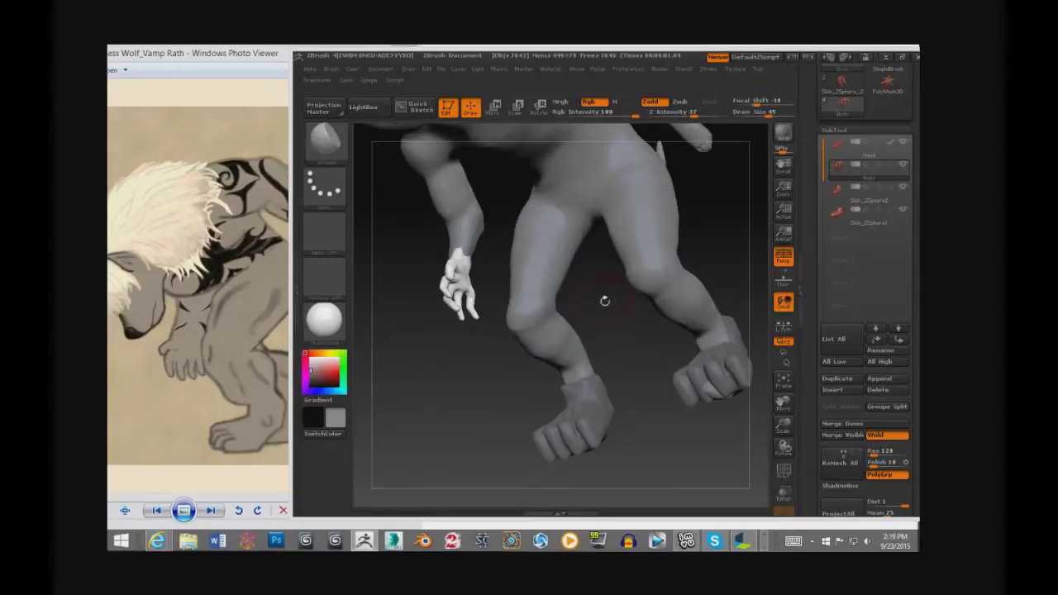
mouse_move(604, 300)
mouse_down()
mouse_move(537, 240)
mouse_move(581, 259)
mouse_up()
ctrl+drag(511, 277, 576, 342)
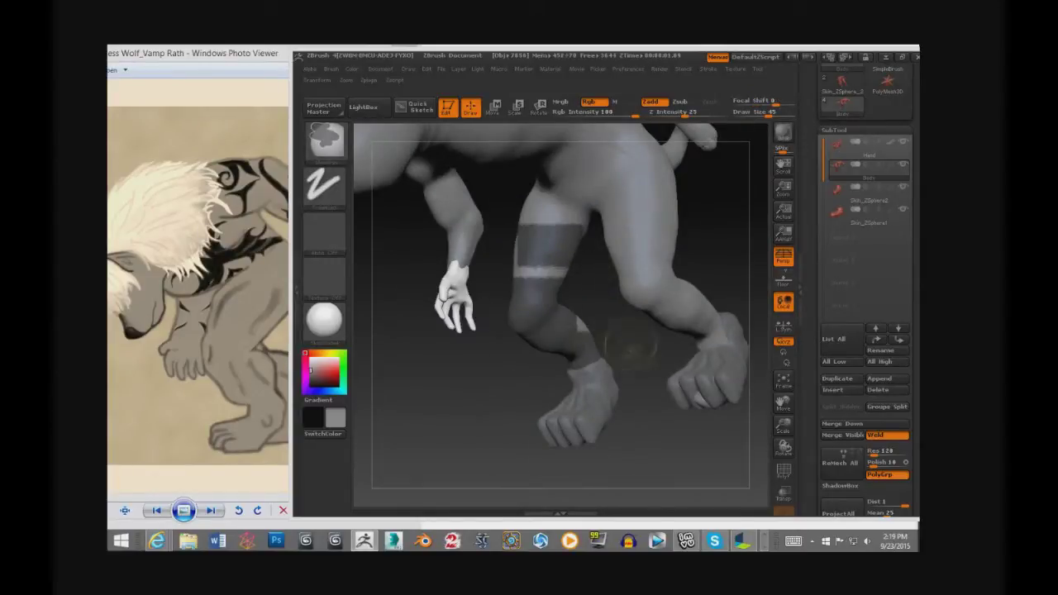
Step: Review the arms, fists and leg from side angles and switch to Move mode
drag(535, 268, 519, 235)
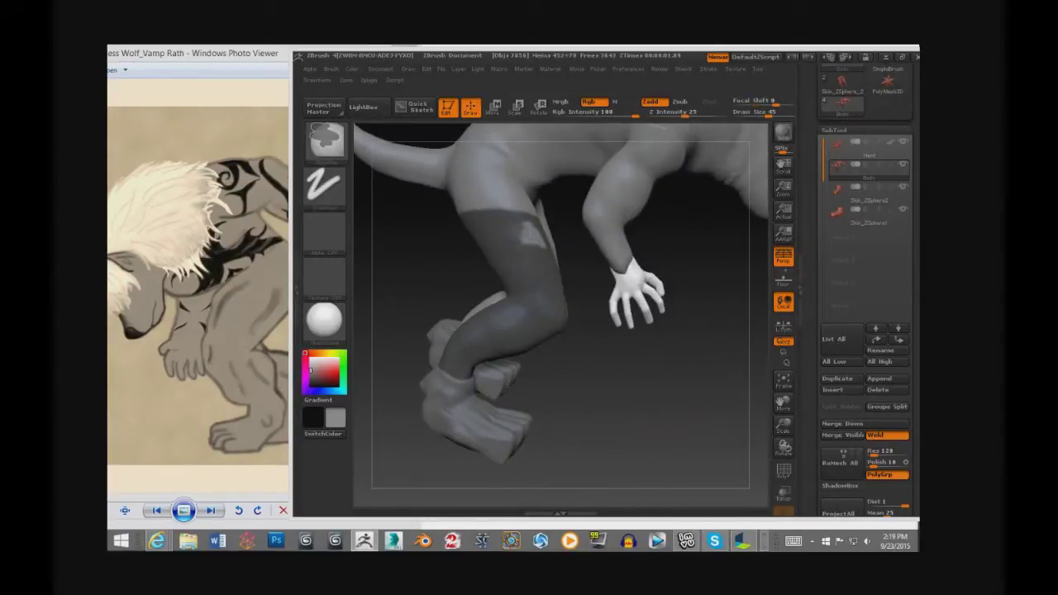
drag(678, 380, 645, 314)
drag(661, 372, 620, 322)
drag(518, 242, 471, 298)
key(w)
mouse_move(446, 339)
mouse_down()
mouse_move(386, 300)
mouse_move(484, 322)
mouse_up()
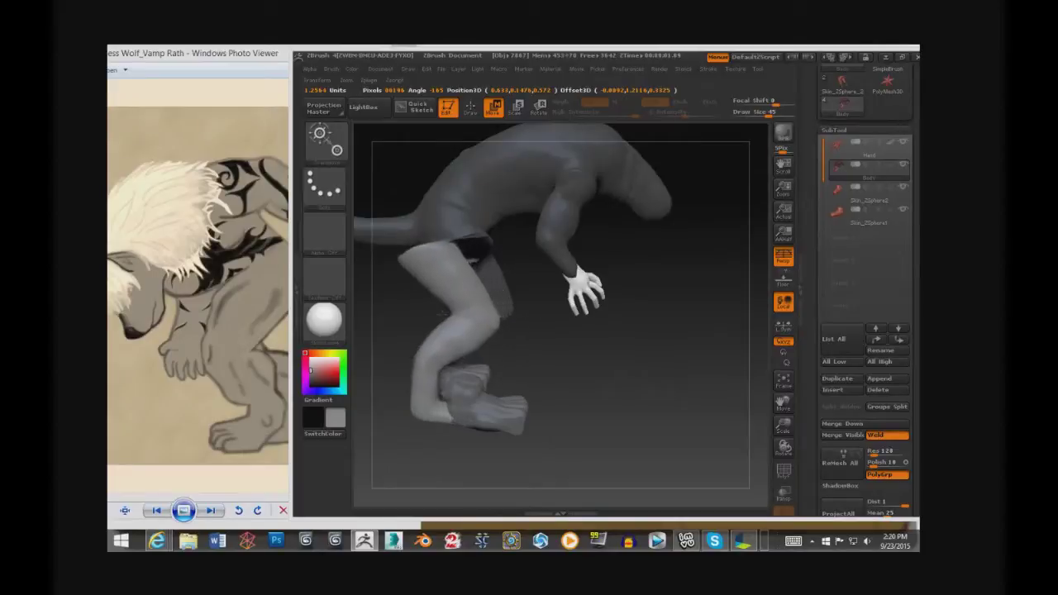
Step: Bend the werewolf's leg at the knee using a transpose line drawn down the leg
drag(578, 206, 462, 248)
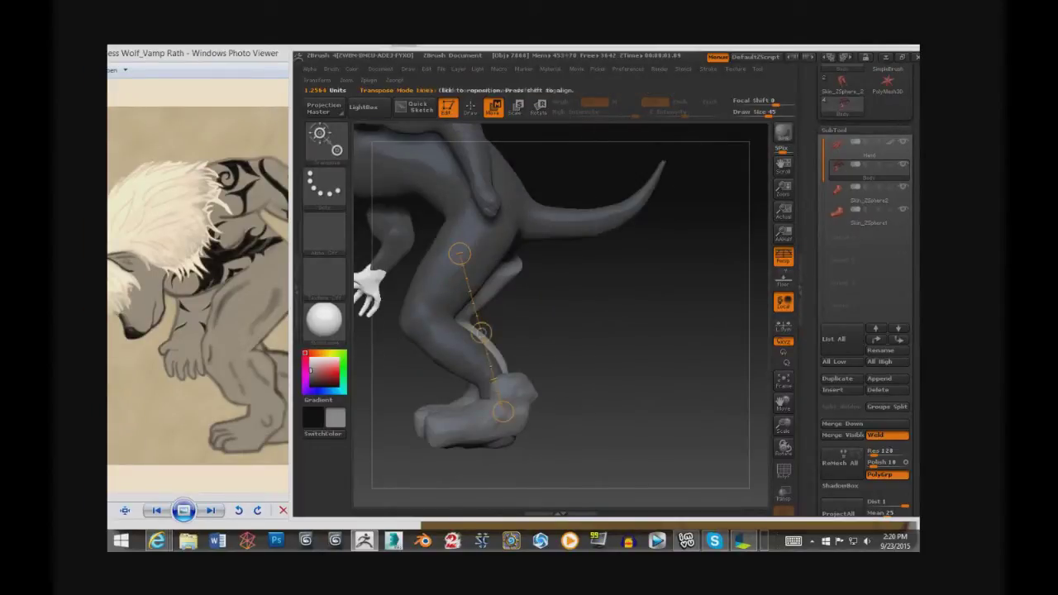
drag(482, 332, 489, 336)
drag(645, 347, 529, 331)
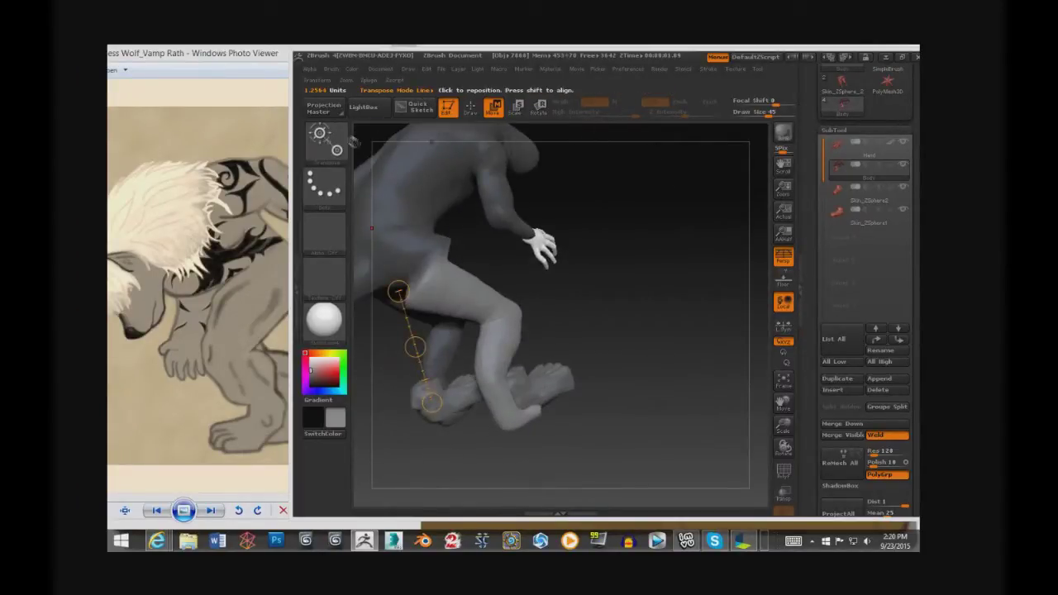
Step: Return to Draw mode and inspect the new pose and feet from several angles
key(q)
drag(609, 419, 544, 308)
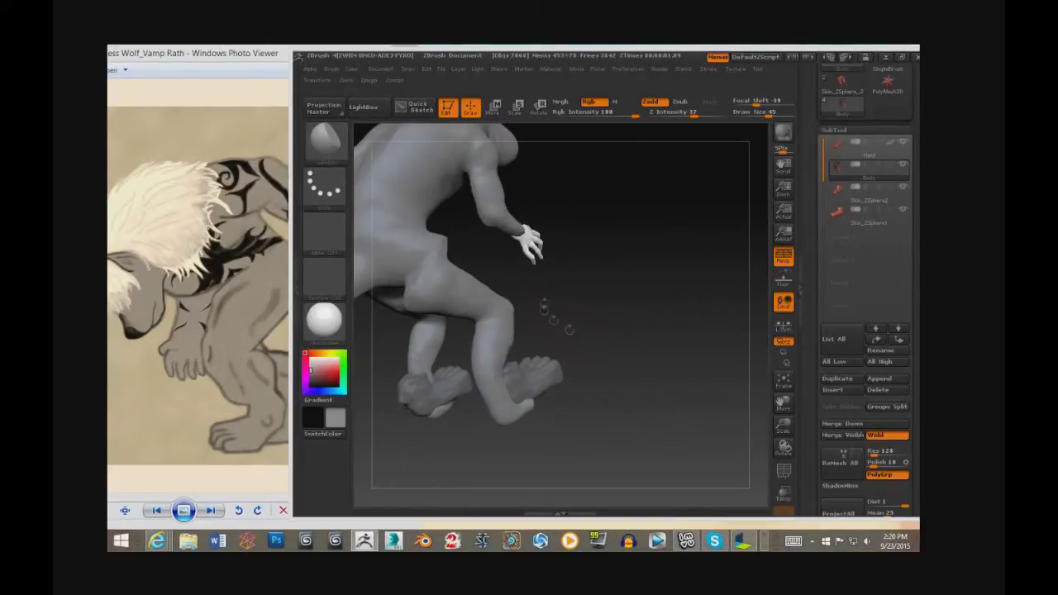
drag(496, 256, 462, 248)
drag(644, 348, 612, 339)
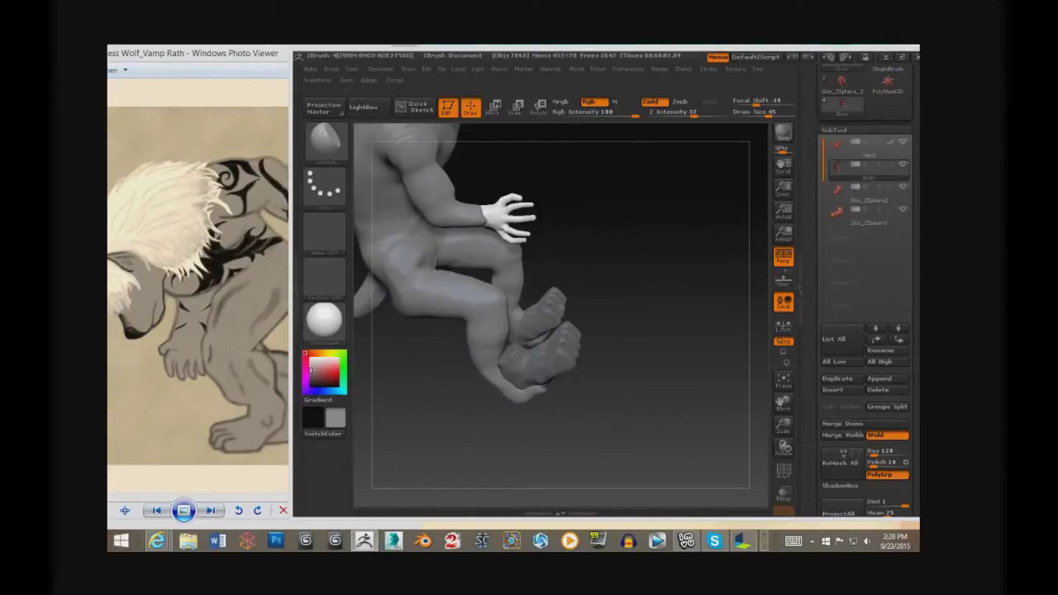
drag(644, 380, 595, 281)
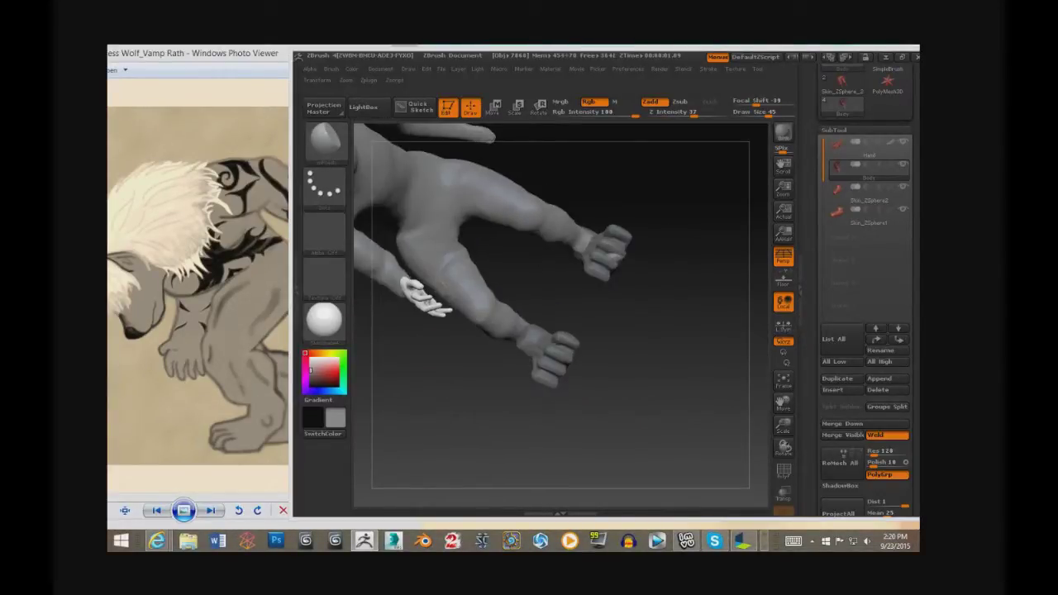
mouse_move(662, 372)
mouse_down()
mouse_move(603, 224)
mouse_move(461, 139)
mouse_move(563, 403)
mouse_move(595, 242)
mouse_move(628, 272)
mouse_move(666, 351)
mouse_up()
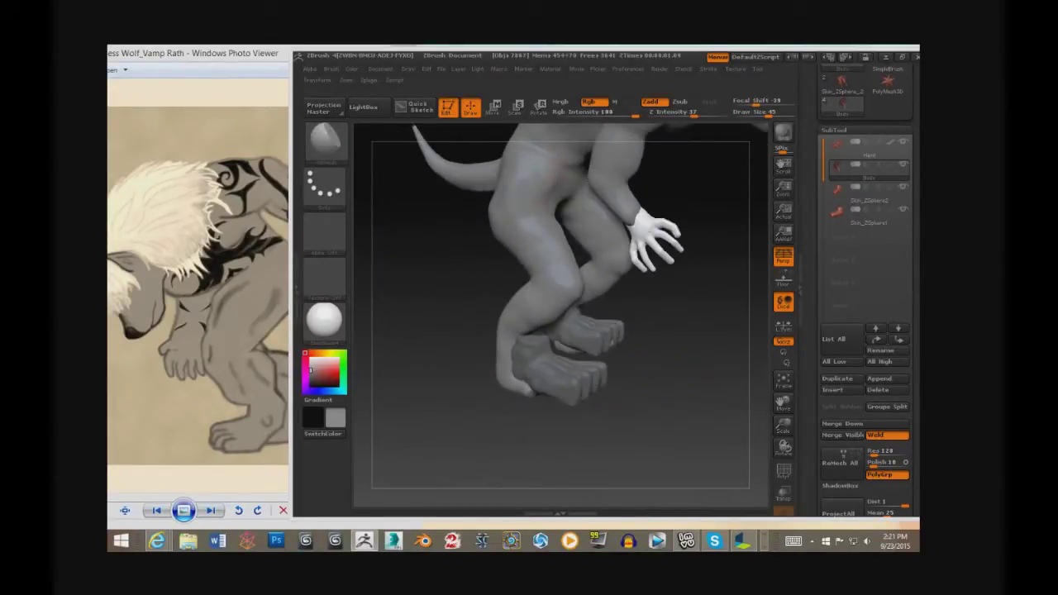
Step: Cycle through brush choices and return to the standard brush settings
key(b)
key(c)
key(b)
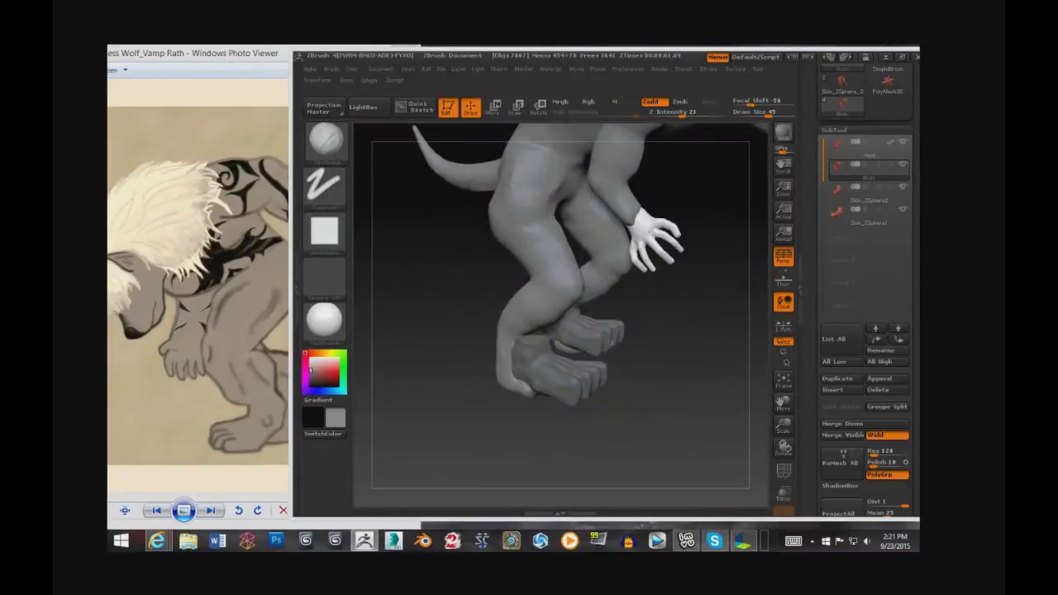
mouse_move(628, 389)
mouse_down()
mouse_move(440, 141)
mouse_move(579, 289)
mouse_move(749, 192)
mouse_up()
key(b)
Step: Lay a Move transpose action line across the foot to rotate it at the ankle
key(w)
mouse_move(624, 364)
mouse_down()
mouse_move(512, 376)
mouse_move(571, 387)
mouse_move(678, 330)
mouse_move(612, 347)
mouse_move(661, 314)
mouse_up()
drag(473, 396, 591, 378)
mouse_move(657, 440)
mouse_down()
mouse_move(595, 425)
mouse_move(628, 428)
mouse_move(562, 347)
mouse_move(579, 389)
mouse_move(538, 364)
mouse_move(579, 389)
mouse_move(591, 376)
mouse_move(570, 372)
mouse_move(545, 397)
mouse_move(537, 380)
mouse_move(529, 388)
mouse_move(722, 404)
mouse_move(361, 392)
mouse_move(779, 444)
mouse_move(366, 405)
mouse_move(698, 374)
mouse_move(732, 419)
mouse_move(592, 389)
mouse_up()
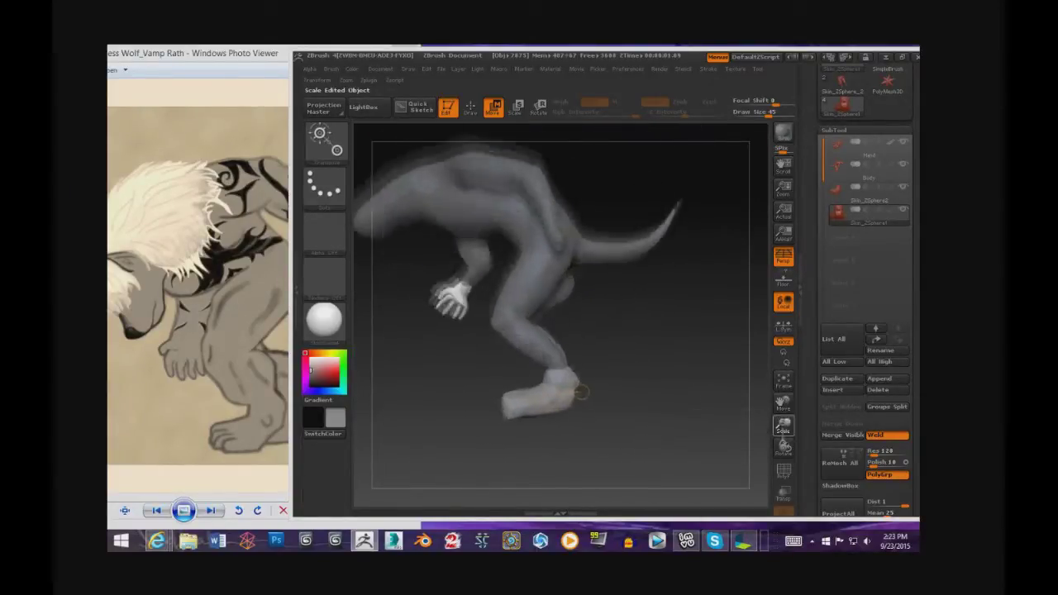
Step: Make the Body subtool active and choose a different sculpting brush
key(q)
alt+click(593, 390)
drag(720, 331, 363, 169)
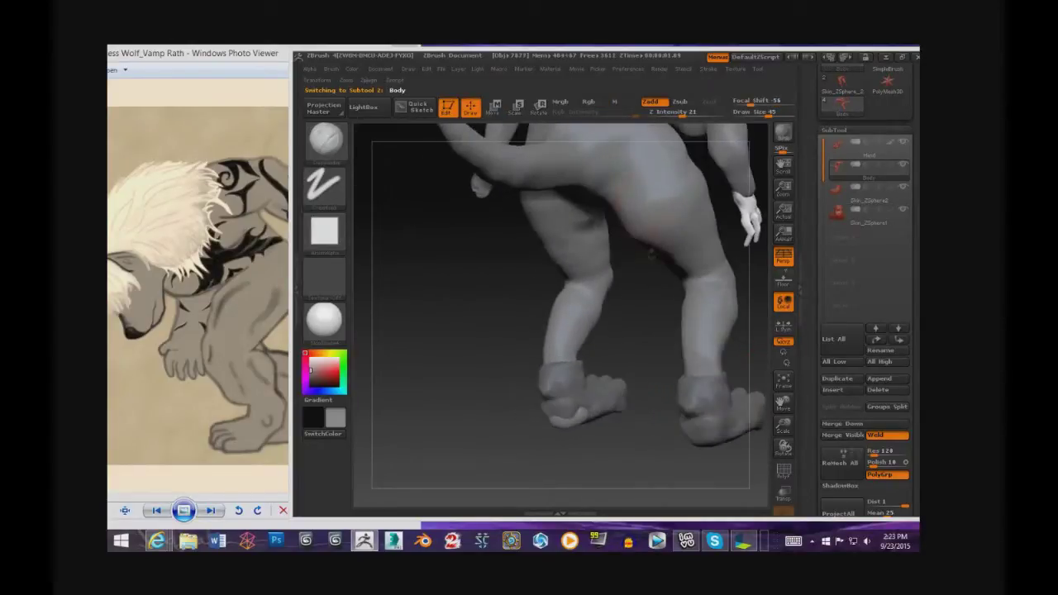
key(b)
click(504, 155)
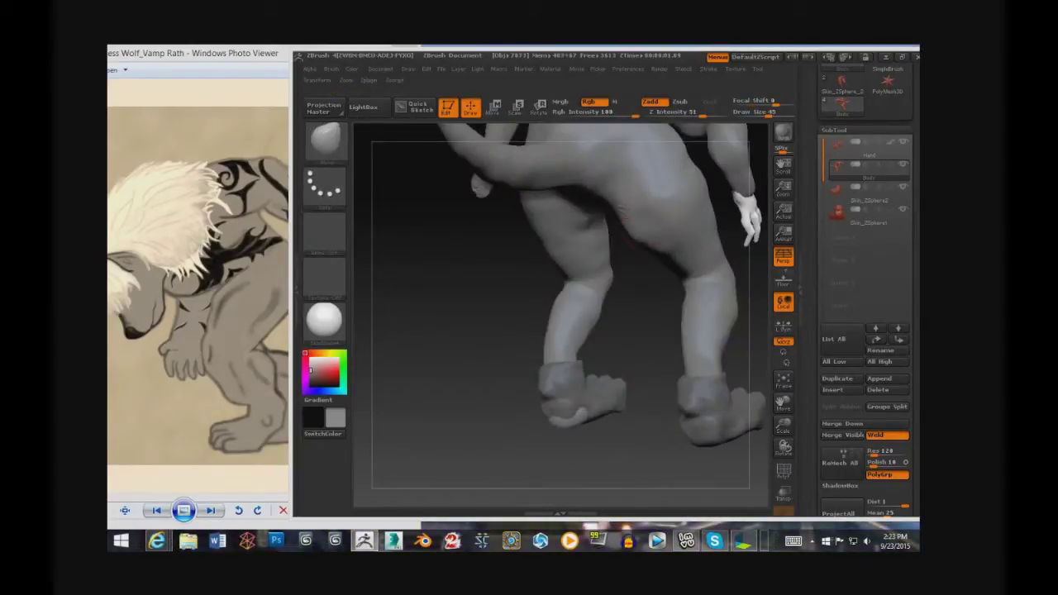
Step: Work over the leg forms while orbiting around the tail, arms and feet
drag(644, 238, 626, 230)
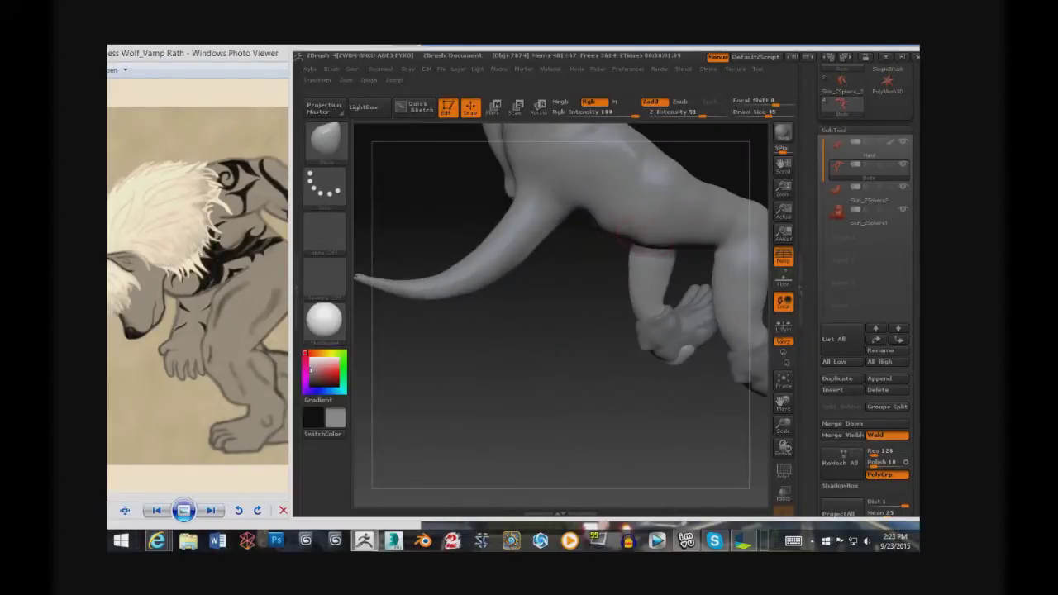
drag(636, 186, 650, 181)
mouse_move(698, 247)
mouse_down()
mouse_move(538, 170)
mouse_move(782, 404)
mouse_move(579, 265)
mouse_up()
mouse_move(468, 259)
mouse_down()
mouse_move(464, 308)
mouse_move(411, 266)
mouse_move(433, 331)
mouse_move(412, 365)
mouse_move(467, 256)
mouse_move(559, 392)
mouse_move(578, 216)
mouse_up()
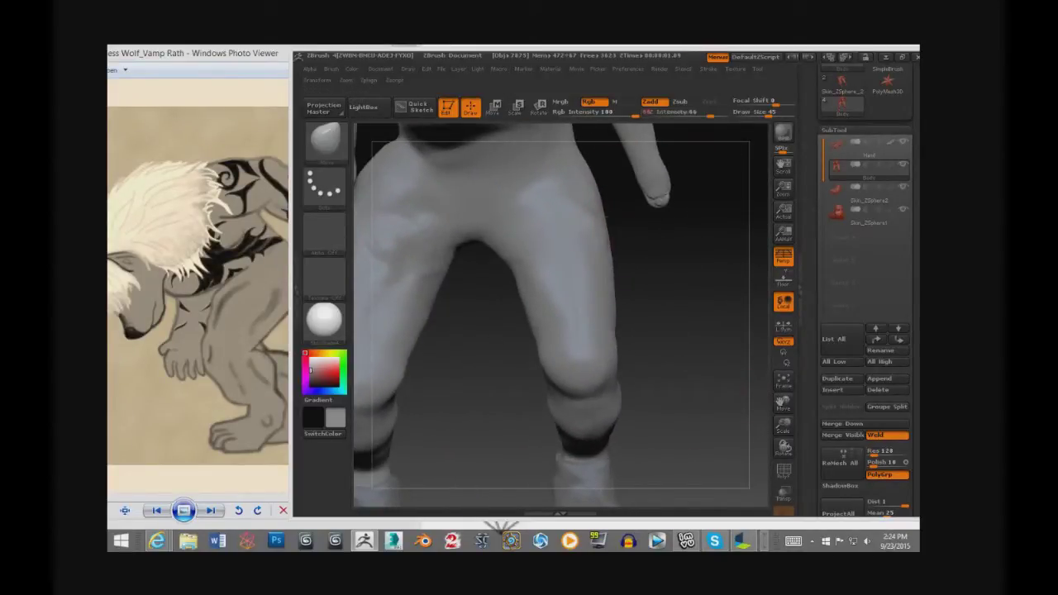
drag(614, 247, 661, 236)
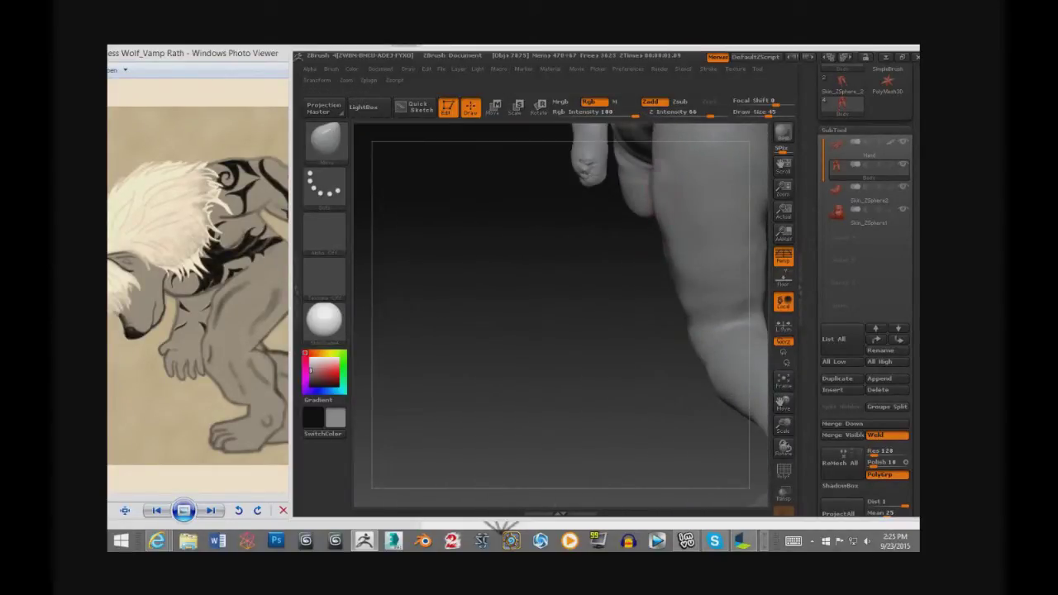
drag(682, 319, 619, 428)
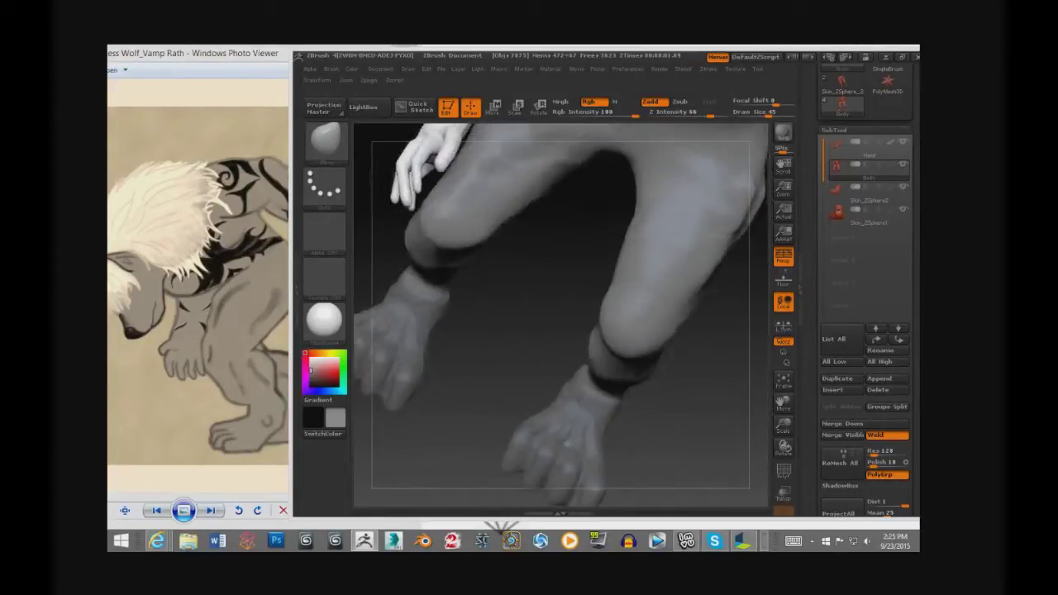
drag(751, 256, 400, 357)
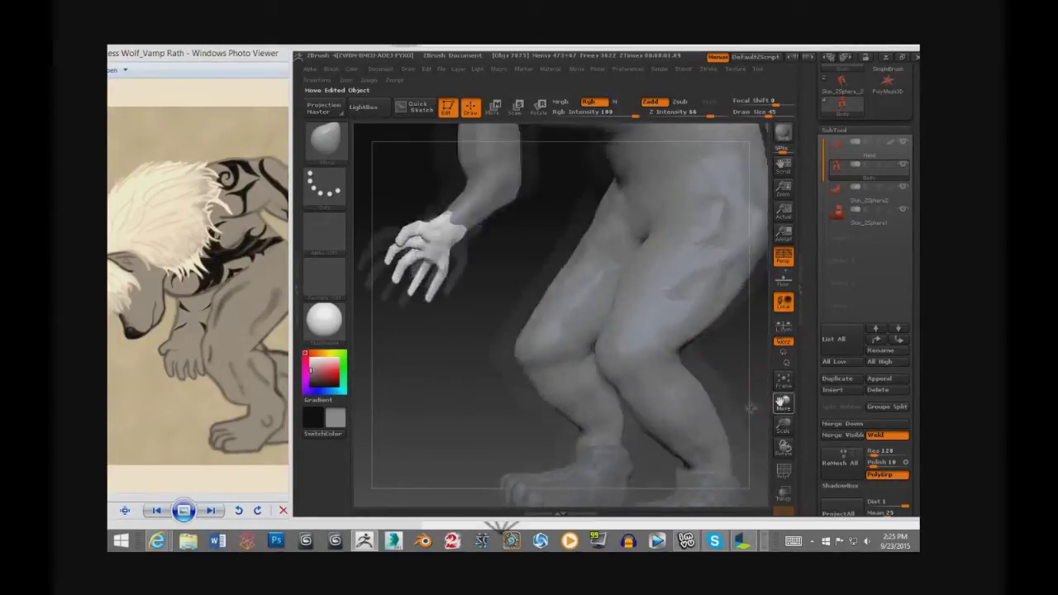
Step: Flatten the legs with FlattenFinish at Z Intensity 26, then frame the whole figure
key(b)
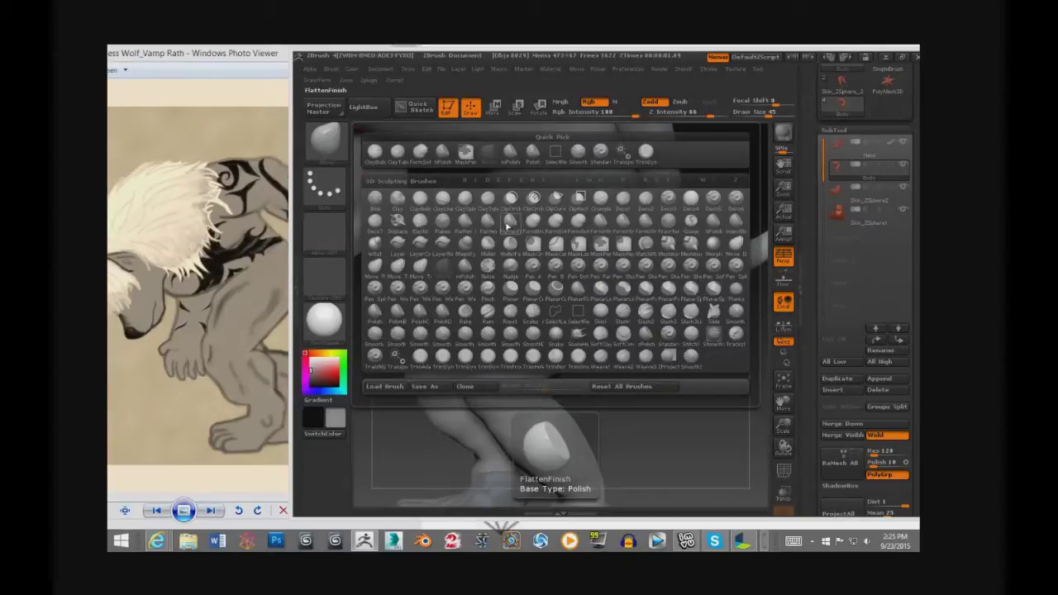
click(508, 224)
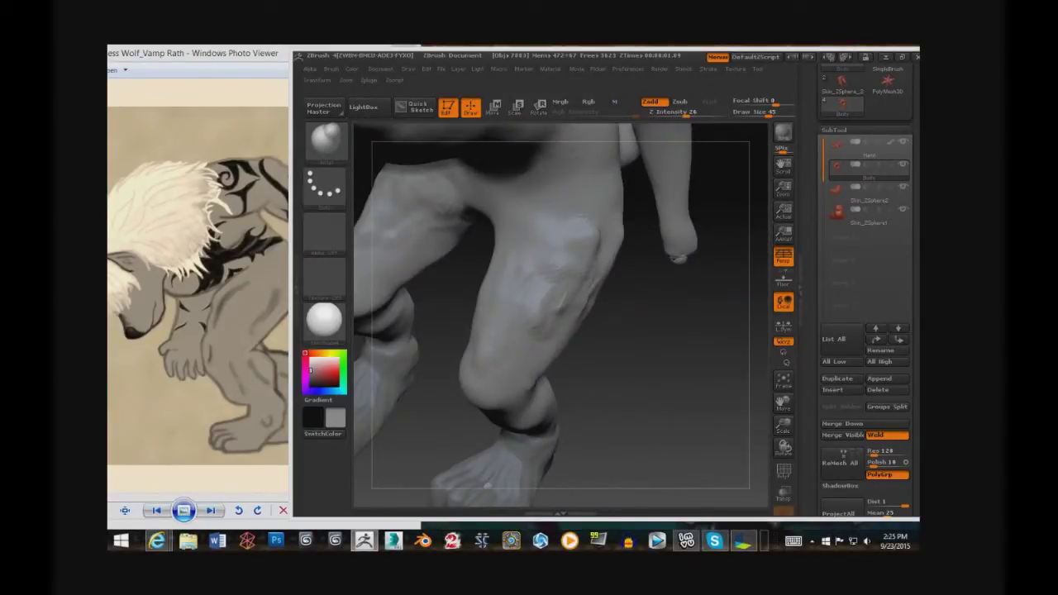
drag(719, 372, 579, 372)
mouse_move(496, 430)
mouse_down()
mouse_move(435, 331)
mouse_move(533, 309)
mouse_move(590, 273)
mouse_move(723, 353)
mouse_up()
click(782, 380)
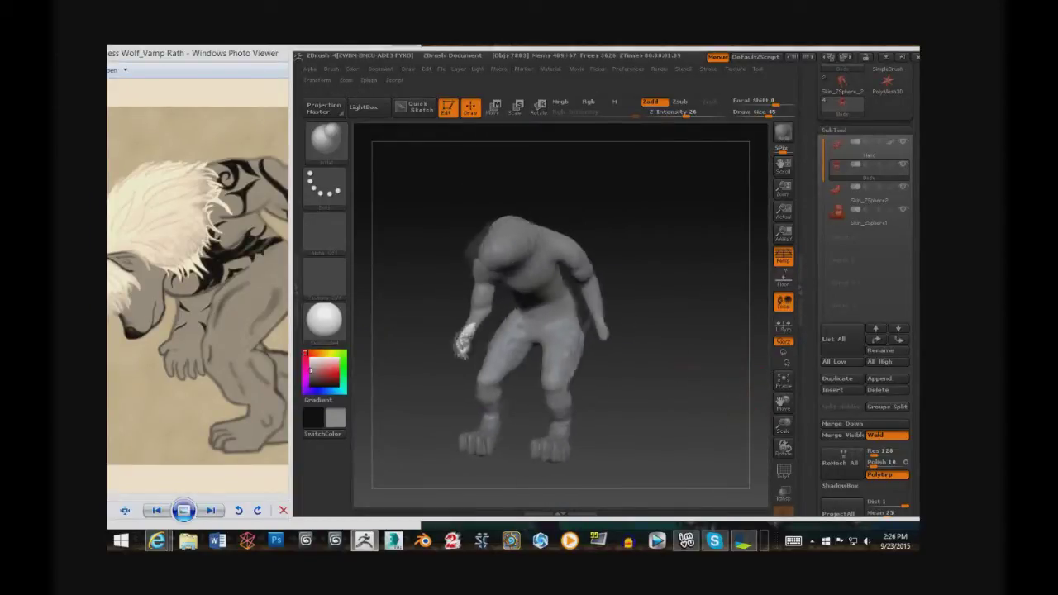
Step: Pick a new brush and orbit around the torso, tail and underside
drag(782, 425, 783, 450)
key(b)
click(505, 160)
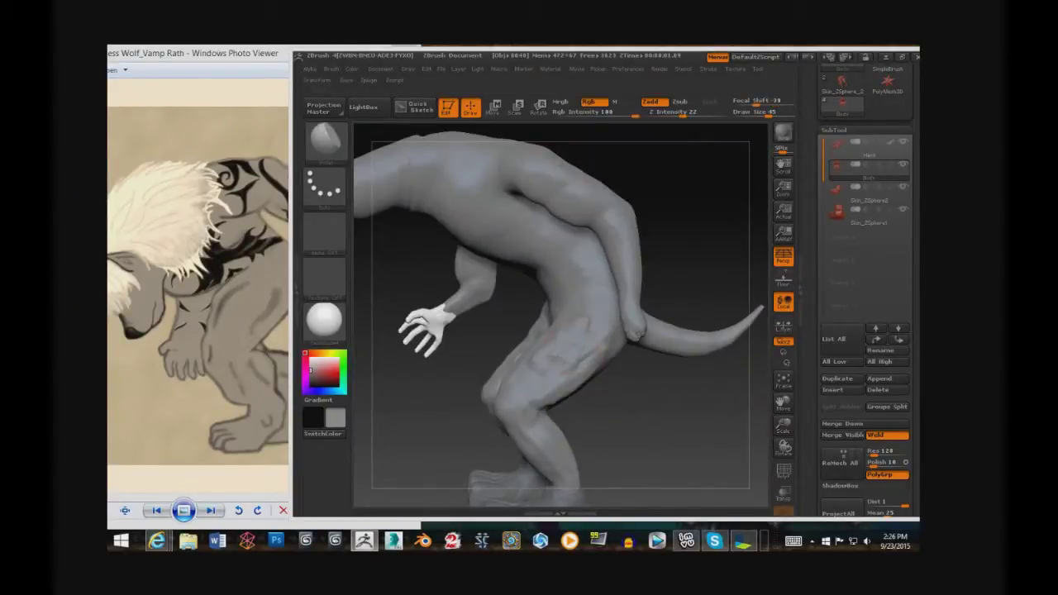
mouse_move(397, 413)
mouse_down()
mouse_move(496, 409)
mouse_move(513, 396)
mouse_up()
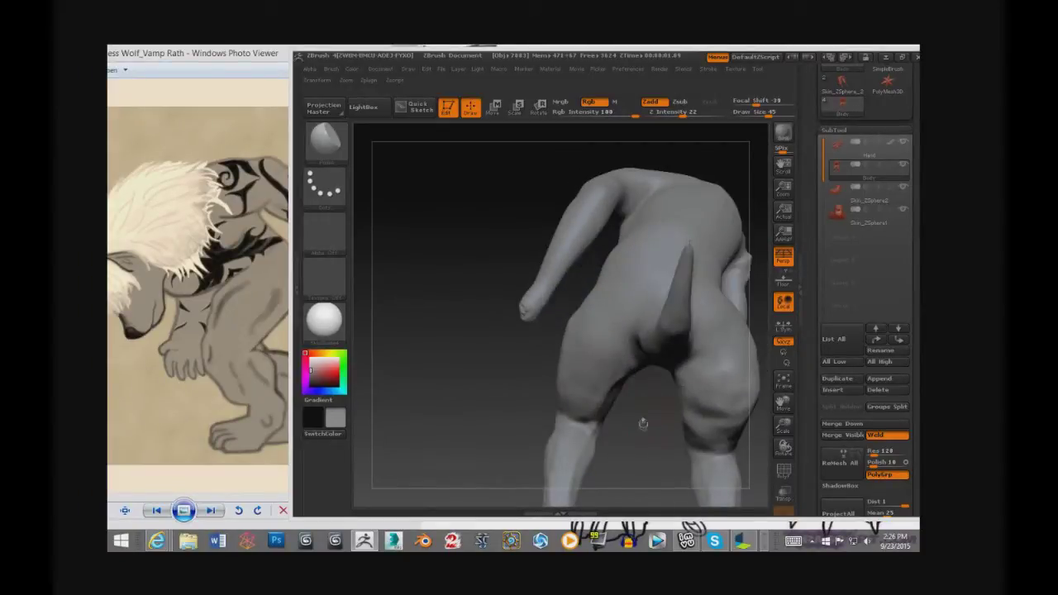
drag(643, 420, 595, 413)
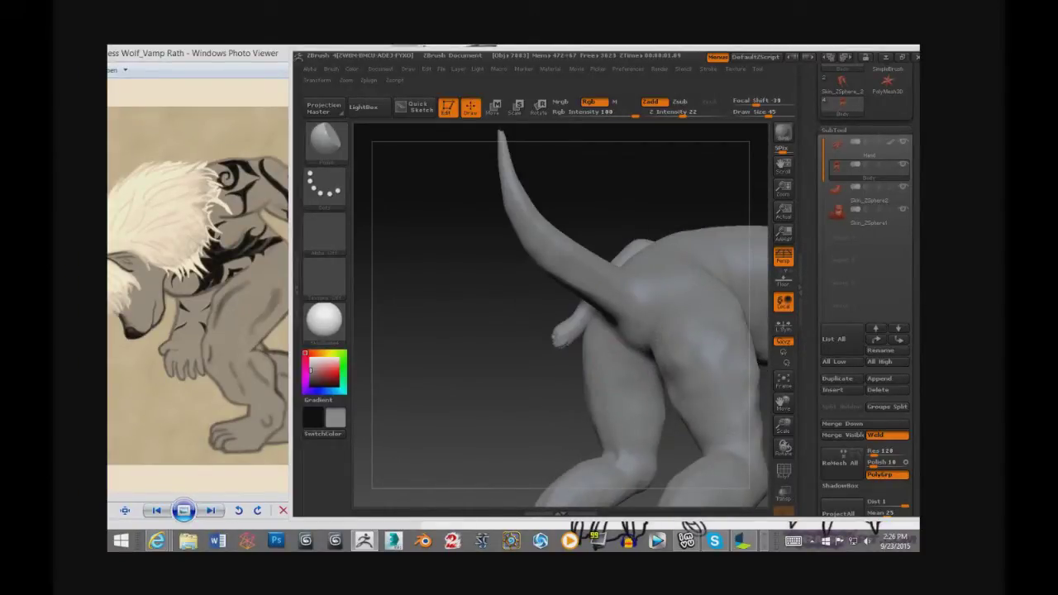
drag(686, 417, 740, 417)
drag(665, 426, 681, 469)
drag(713, 427, 678, 270)
Step: Switch to a clay-style brush and rotate to inspect the limbs
key(b)
key(c)
key(b)
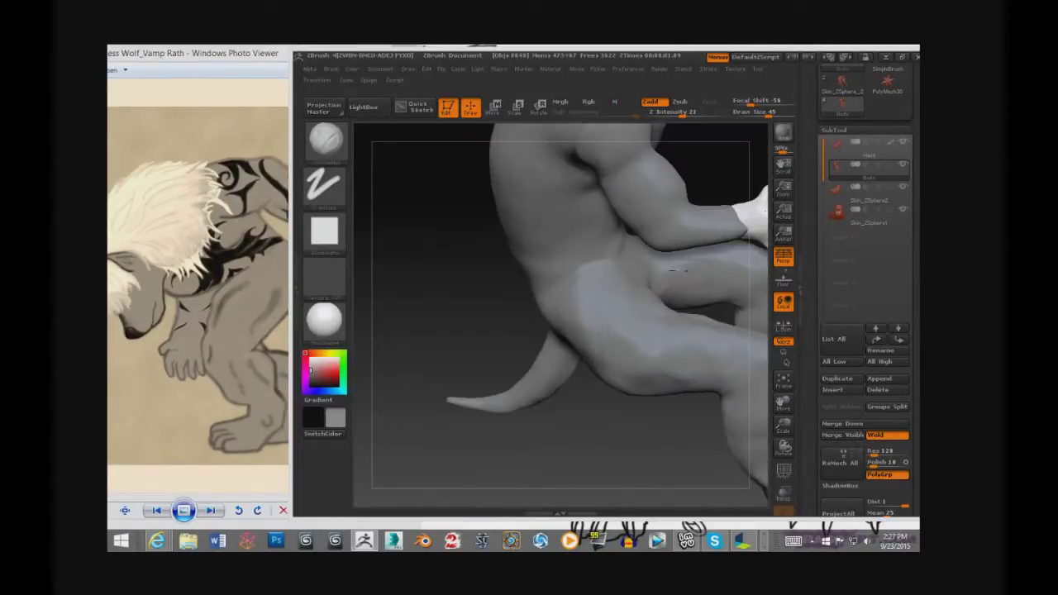
drag(678, 270, 710, 257)
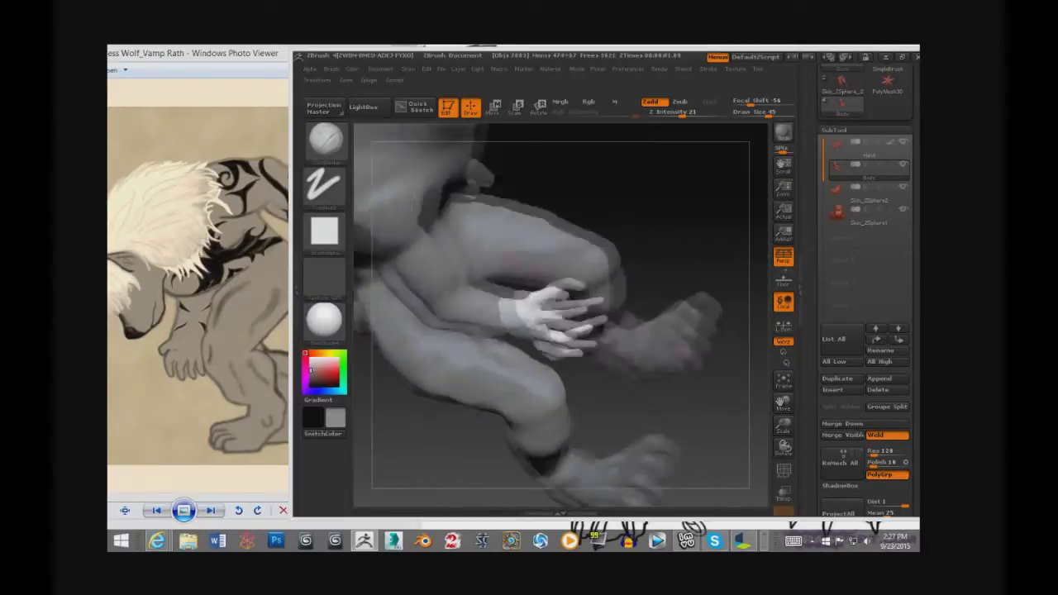
drag(765, 207, 496, 331)
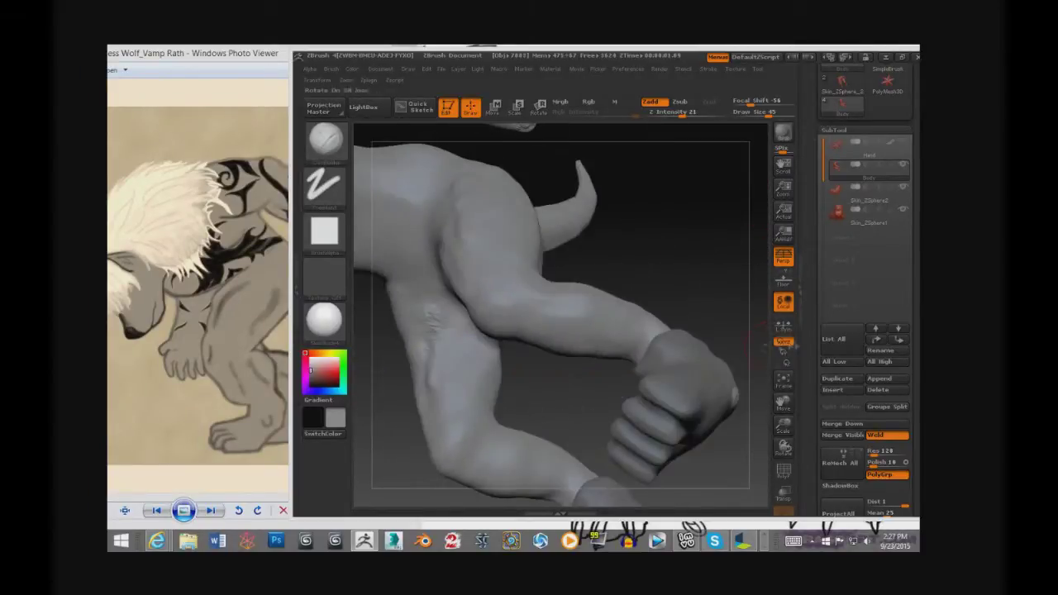
Step: Switch to the Standard brush at Z Intensity 23 and Focal Shift -56
key(b)
key(s)
key(t)
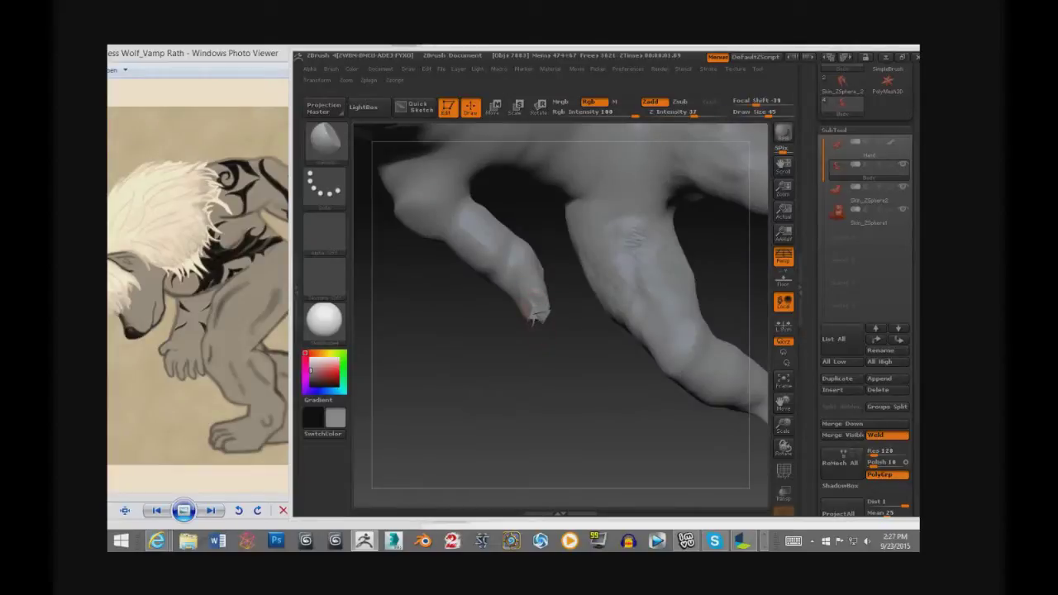
scroll(535, 315, down, 3)
scroll(536, 314, up, 3)
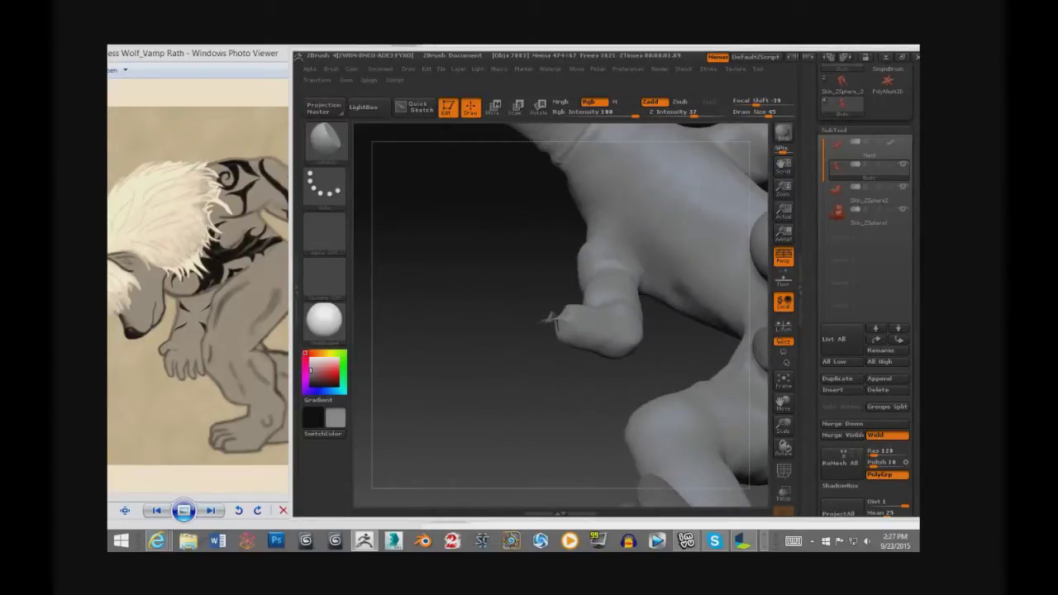
scroll(545, 317, down, 3)
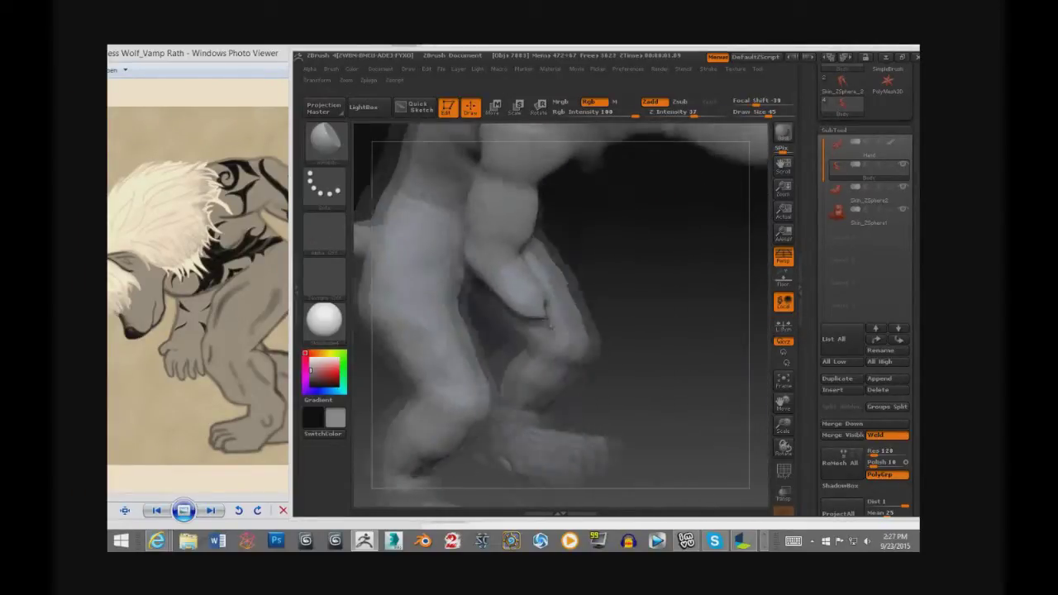
Step: Mask narrow bands around the ankles and waist, checking the arm, legs and feet
drag(615, 393, 578, 364)
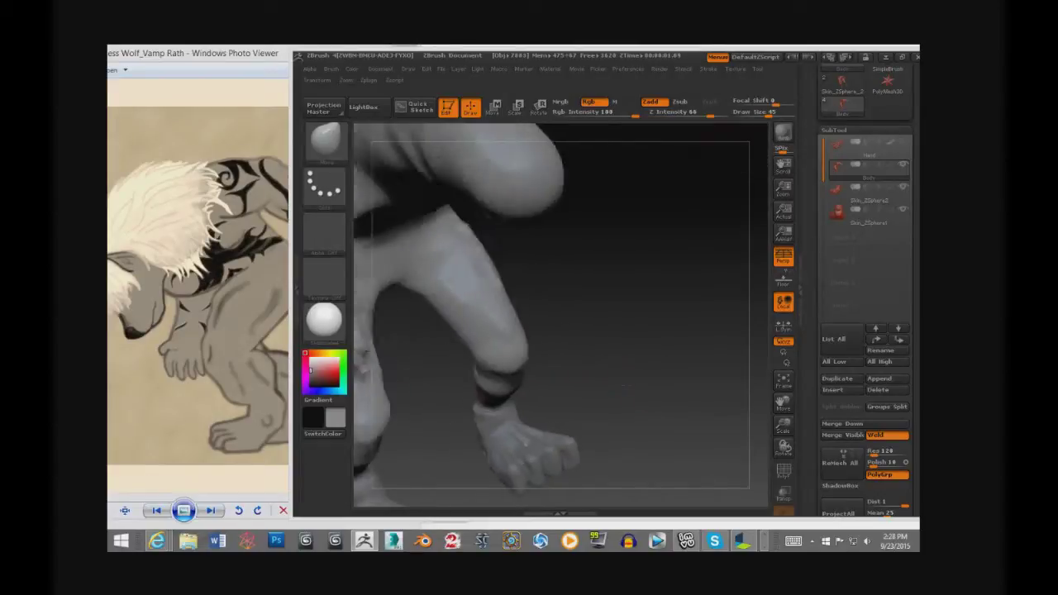
mouse_move(460, 376)
mouse_down()
mouse_move(448, 381)
mouse_move(756, 194)
mouse_move(477, 375)
mouse_move(706, 347)
mouse_up()
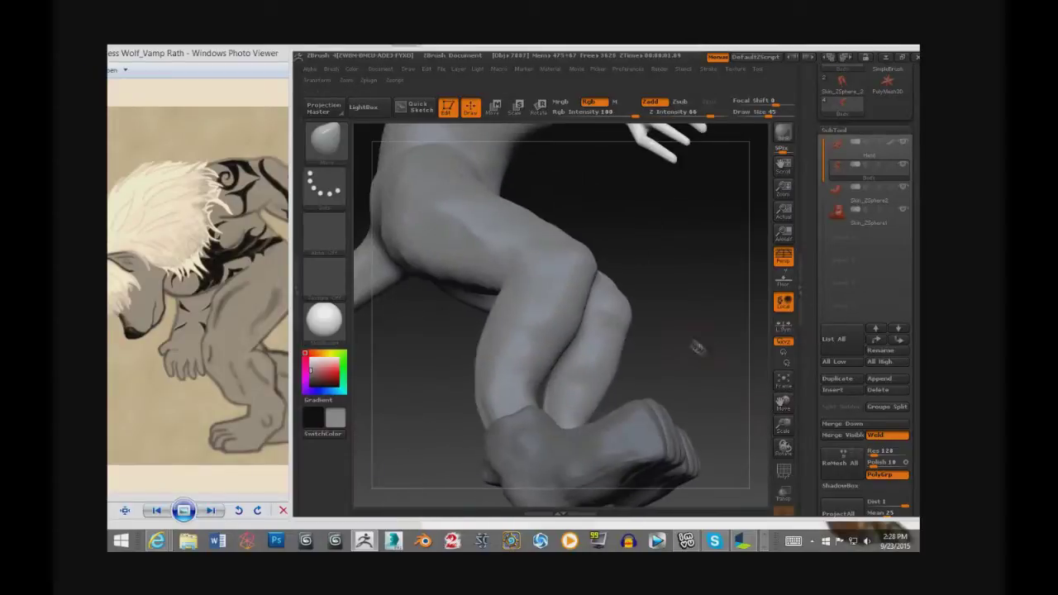
drag(707, 347, 529, 372)
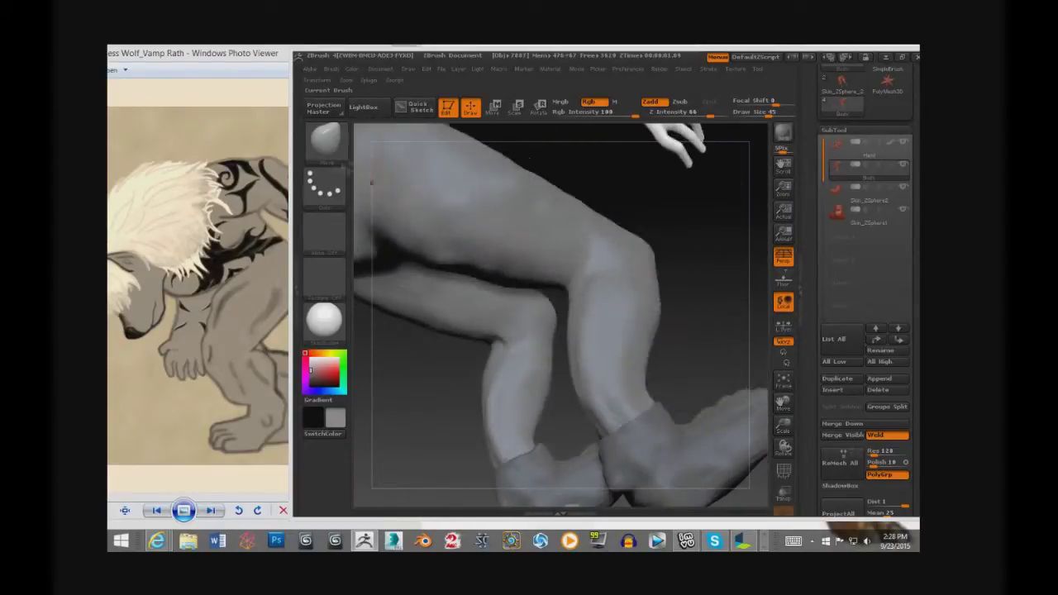
mouse_move(672, 337)
mouse_down()
mouse_move(782, 402)
mouse_move(736, 390)
mouse_up()
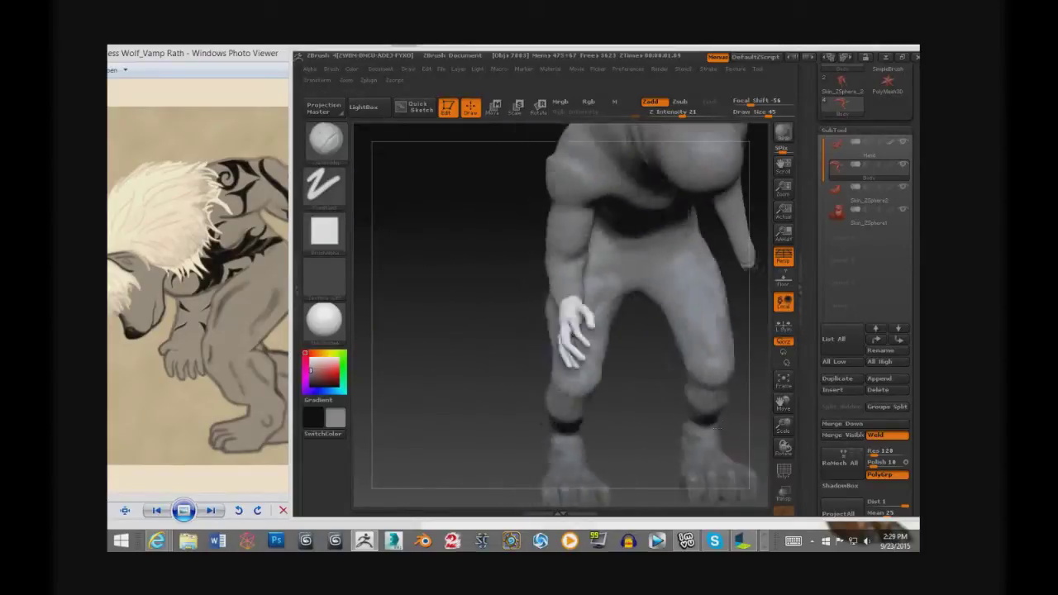
Step: Mask the lower right leg with two rectangle masks over the shin
ctrl+drag(697, 283, 567, 496)
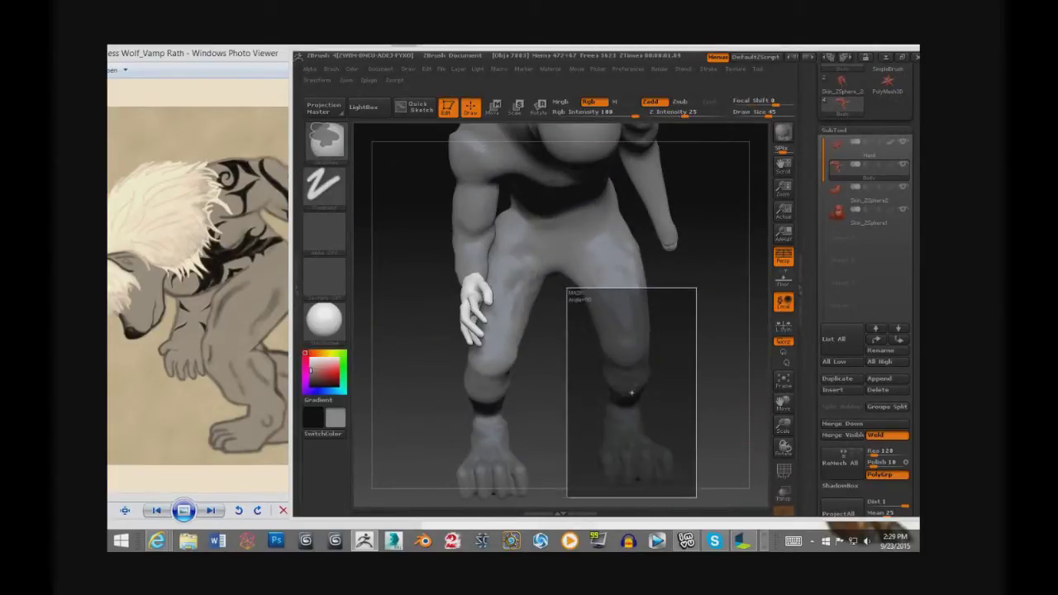
ctrl+drag(661, 271, 570, 321)
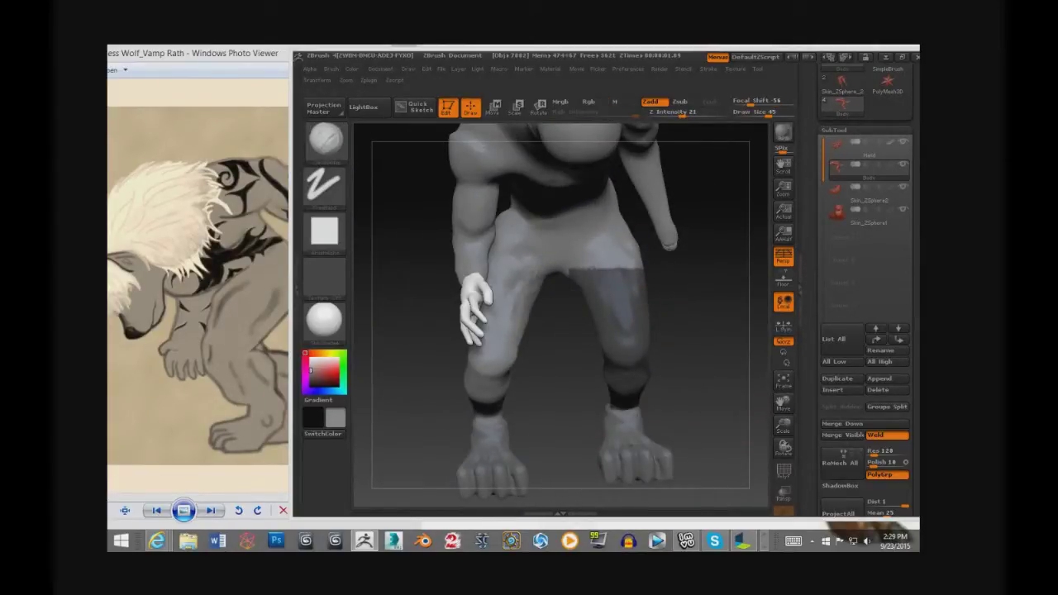
key(ctrl)
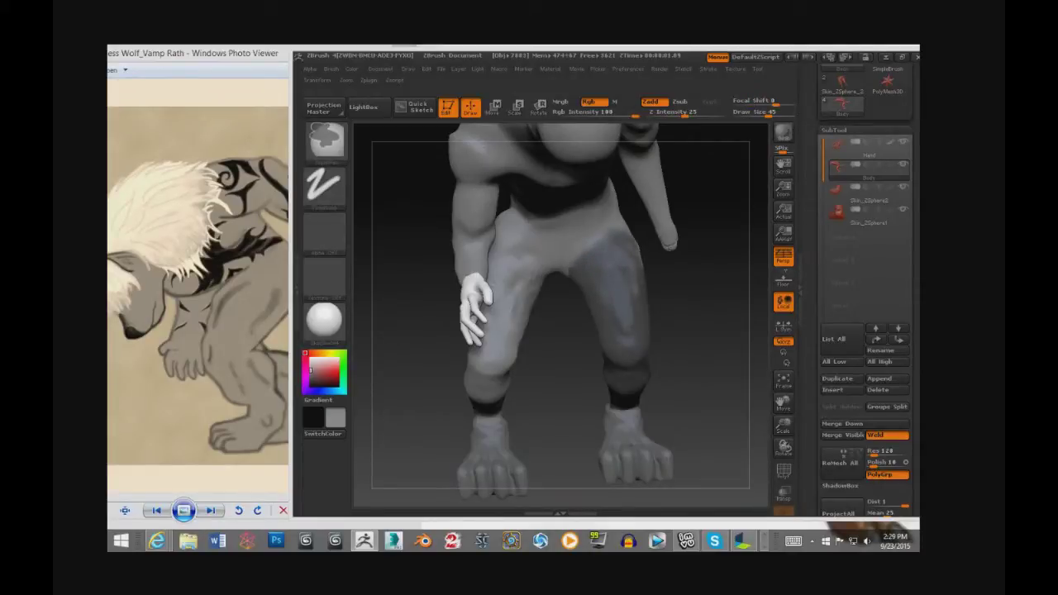
Step: Orbit to low side angles to review both masked legs, the tail and soles
drag(396, 397, 463, 463)
mouse_move(463, 397)
mouse_down()
mouse_move(562, 380)
mouse_move(628, 388)
mouse_up()
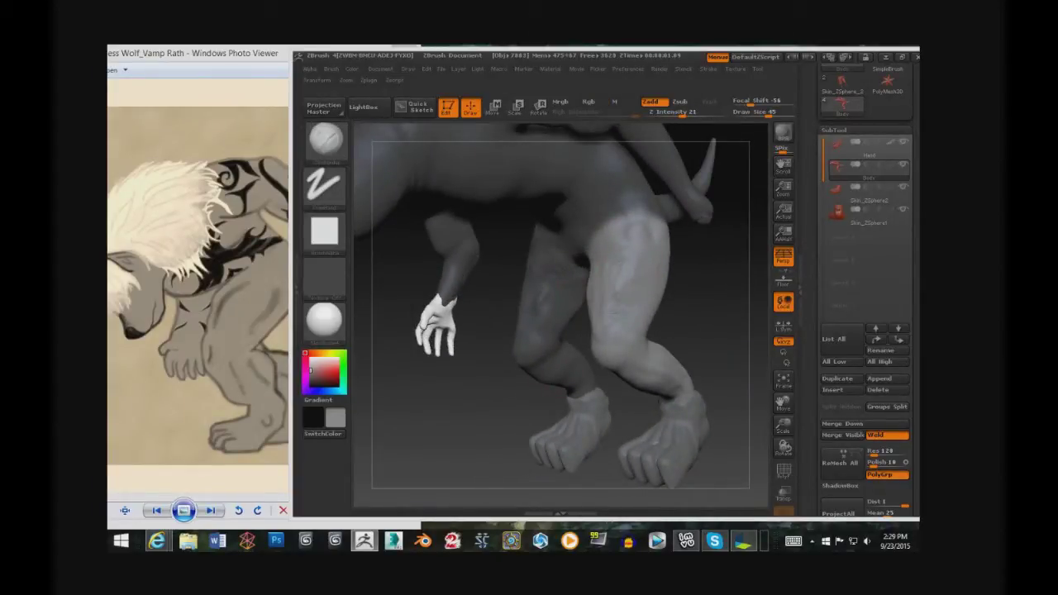
mouse_move(676, 247)
mouse_down()
mouse_move(546, 384)
mouse_move(512, 380)
mouse_up()
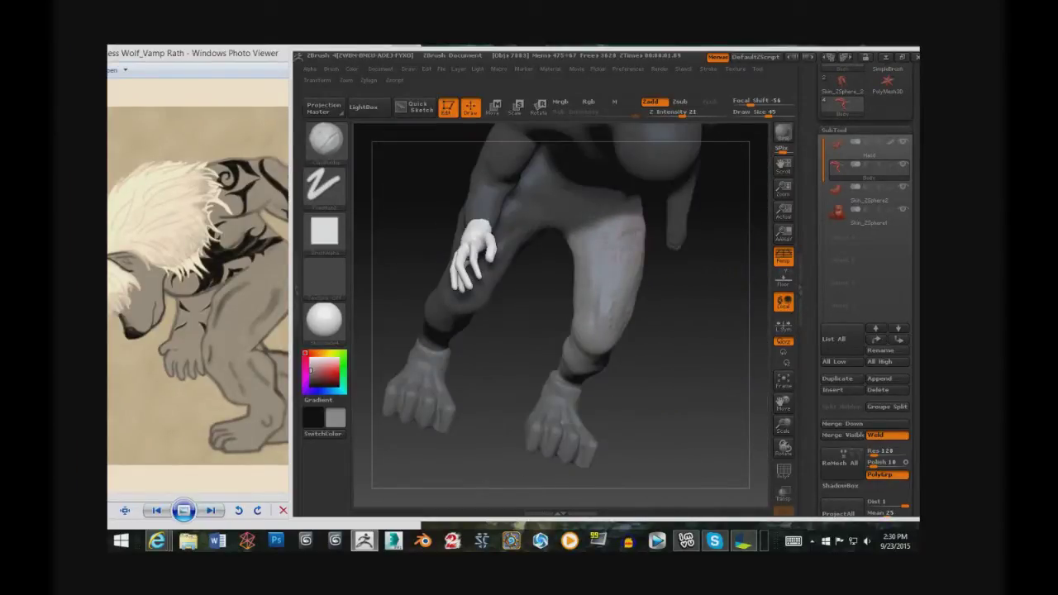
mouse_move(711, 397)
mouse_down()
mouse_move(711, 314)
mouse_move(579, 314)
mouse_up()
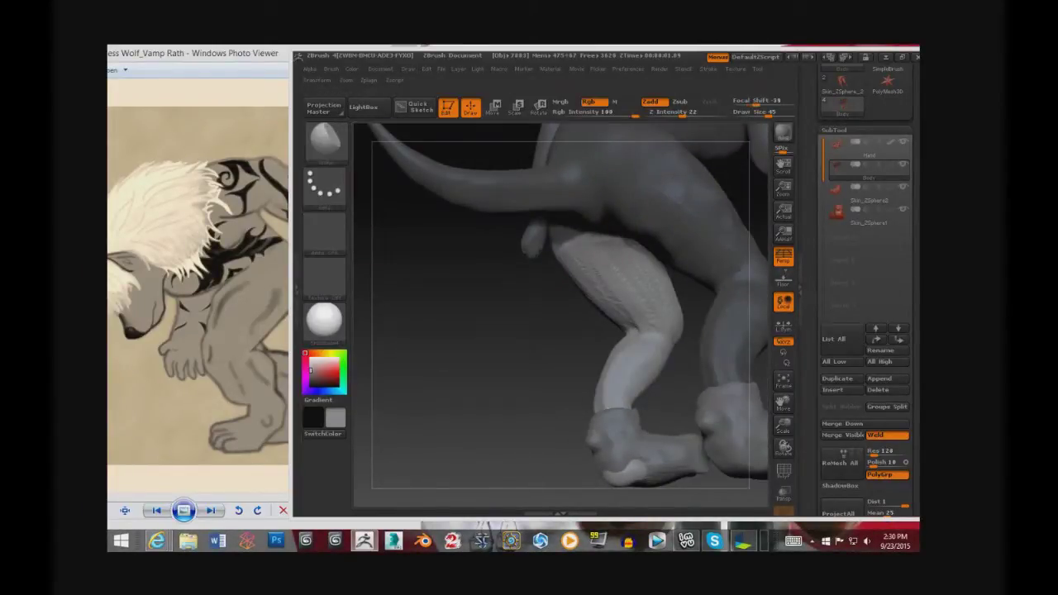
Step: Open the brush picker and inspect the forearm, shoulder and bent legs up close
drag(578, 314, 479, 314)
key(b)
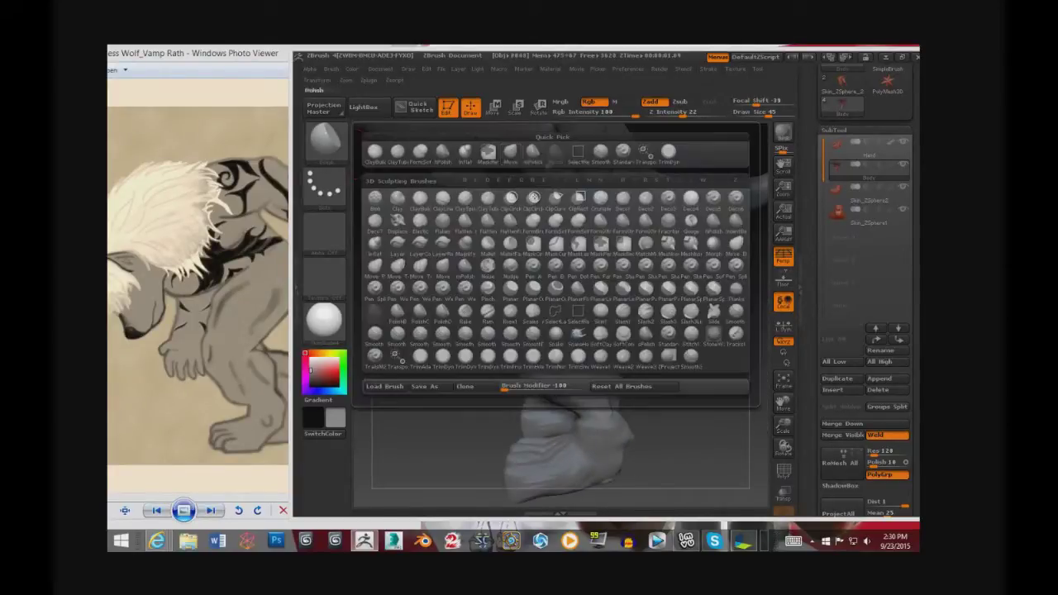
drag(480, 314, 430, 314)
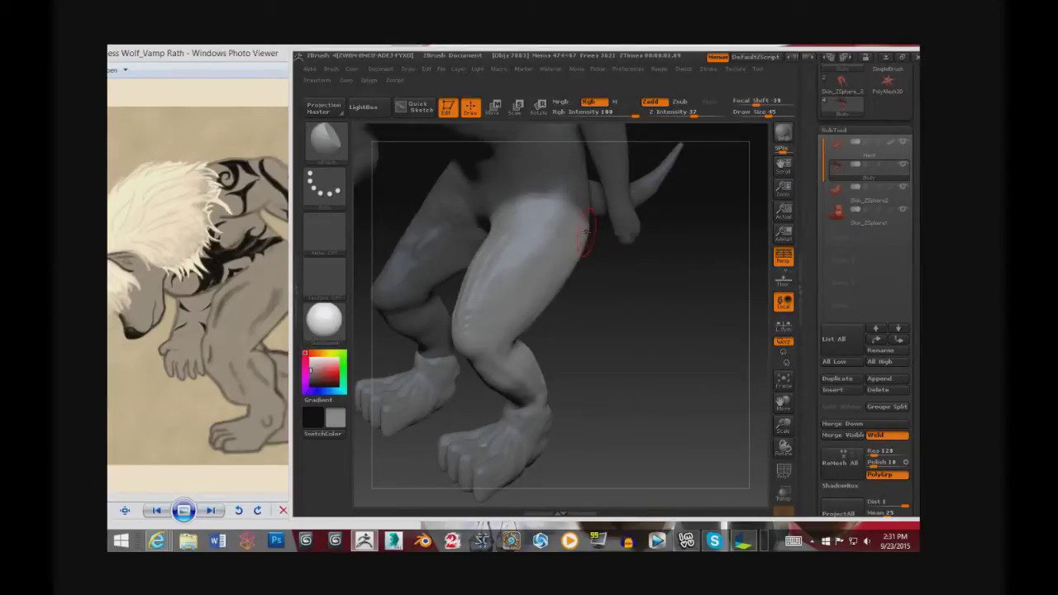
drag(579, 365, 551, 217)
drag(585, 348, 405, 217)
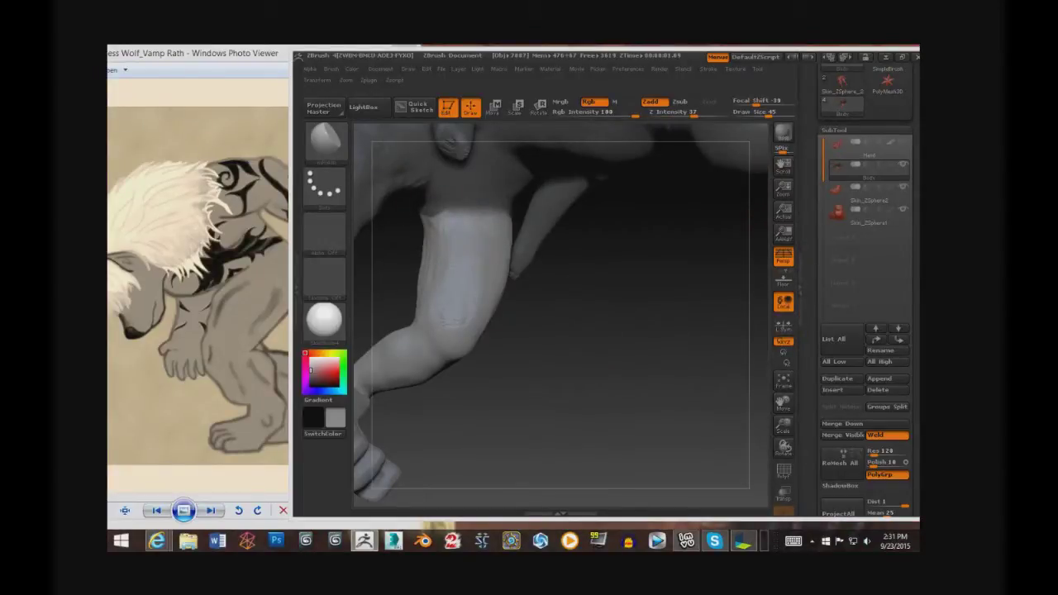
drag(548, 350, 491, 210)
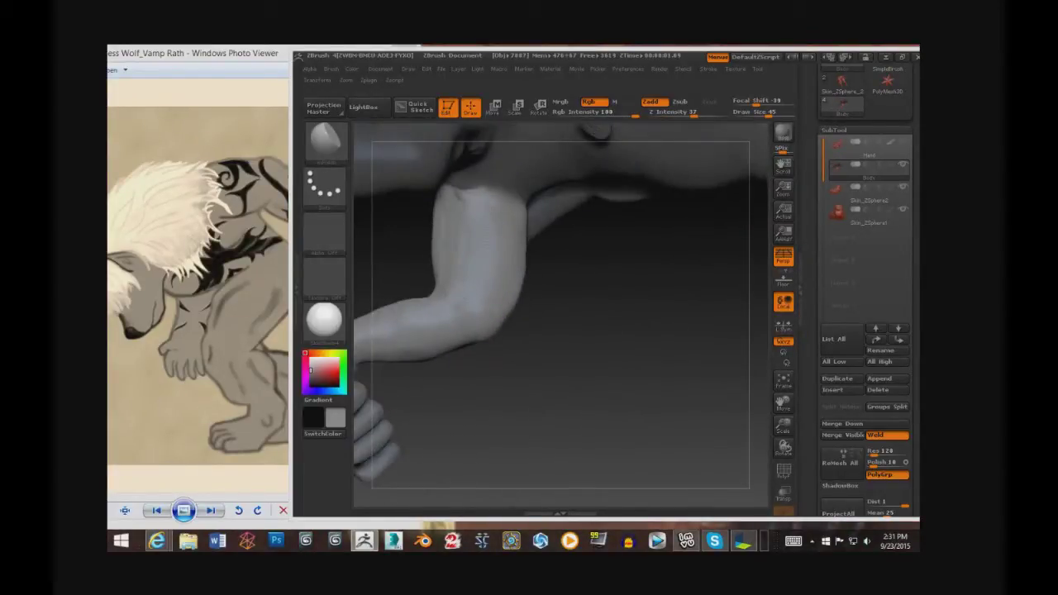
drag(562, 347, 513, 248)
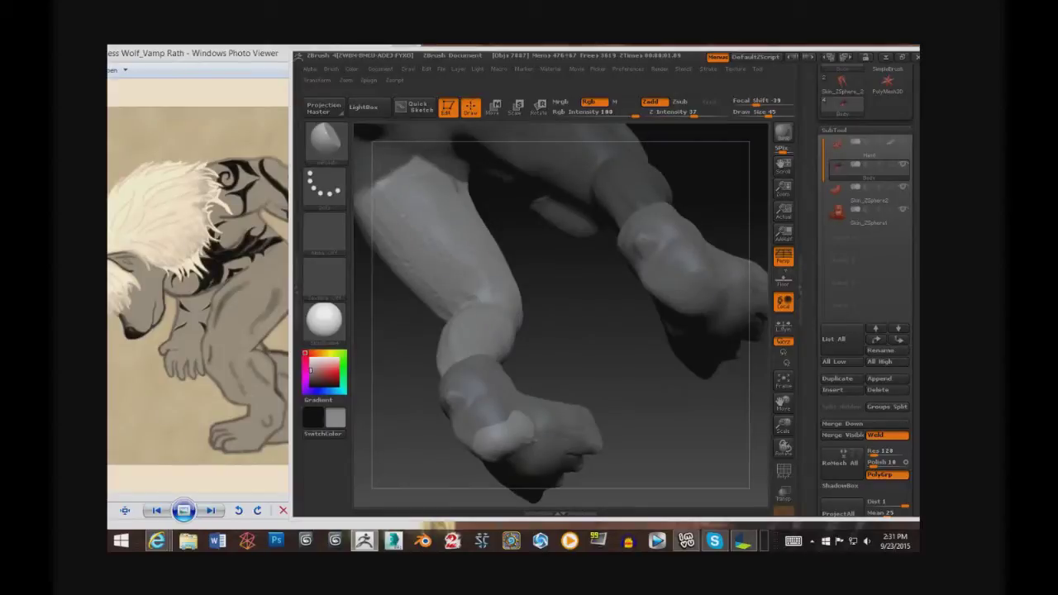
mouse_move(572, 296)
mouse_down()
mouse_move(612, 273)
mouse_move(578, 298)
mouse_move(595, 281)
mouse_move(578, 314)
mouse_move(562, 281)
mouse_move(562, 306)
mouse_move(483, 248)
mouse_move(519, 310)
mouse_move(496, 273)
mouse_up()
Step: Switch to ClayBuildup and sculpt a muscle stroke along the forearm
key(b)
key(c)
key(b)
key(b)
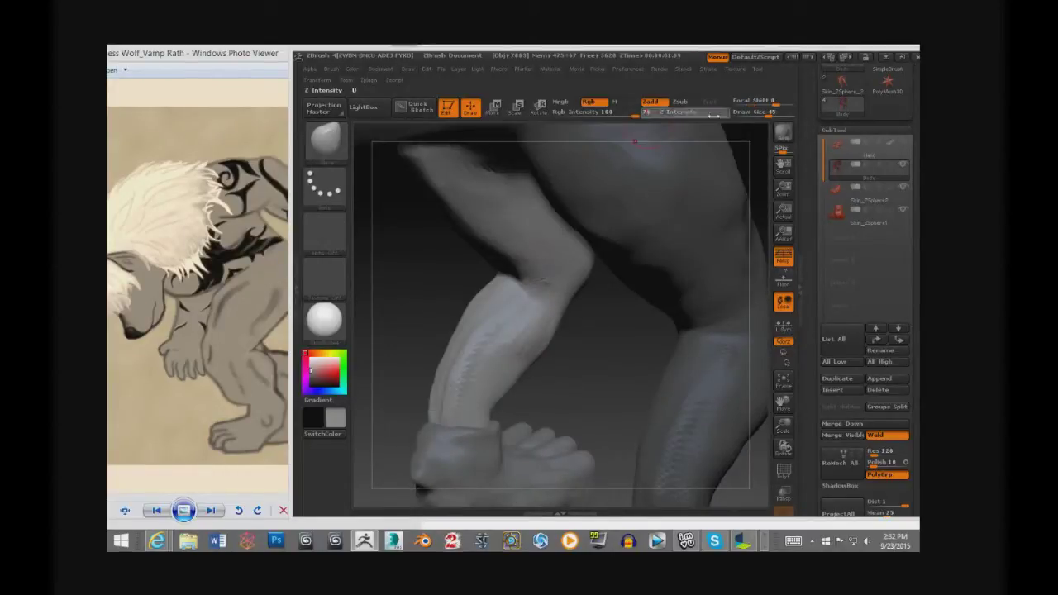
drag(529, 339, 548, 348)
Step: Sculpt hair-like grooves into the lower legs, orbiting around the arm and feet
drag(628, 331, 595, 298)
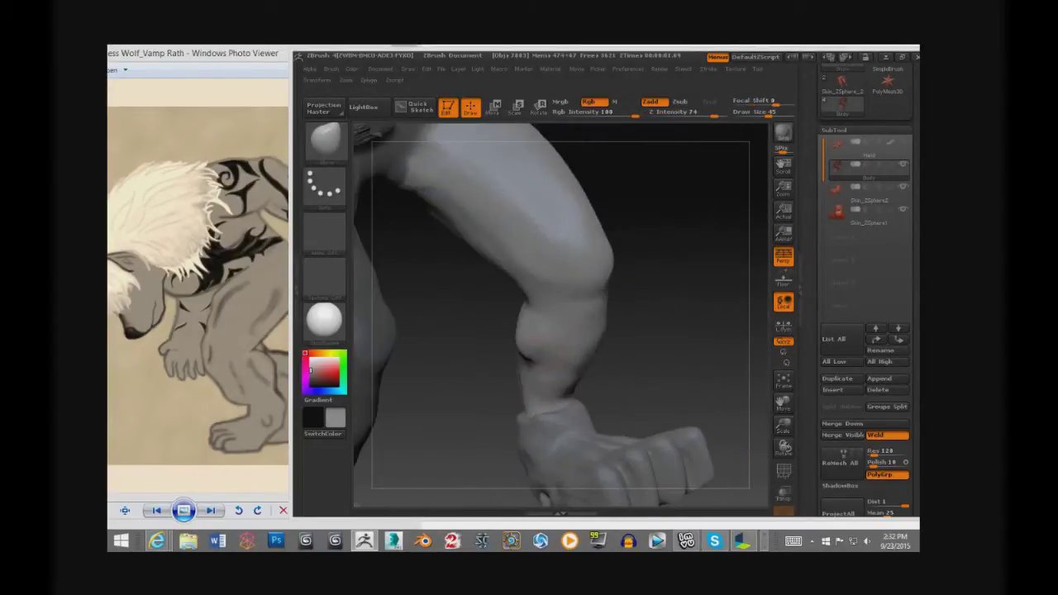
drag(430, 330, 496, 314)
mouse_move(624, 287)
mouse_down()
mouse_move(653, 312)
mouse_move(670, 289)
mouse_move(513, 319)
mouse_up()
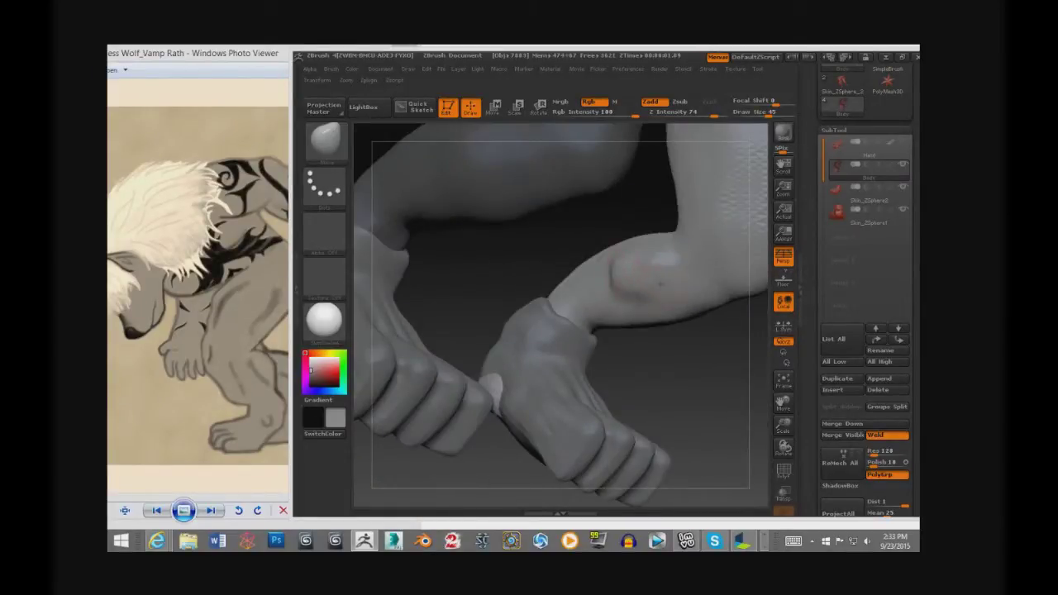
mouse_move(628, 273)
mouse_down()
mouse_move(634, 382)
mouse_move(566, 199)
mouse_move(668, 315)
mouse_up()
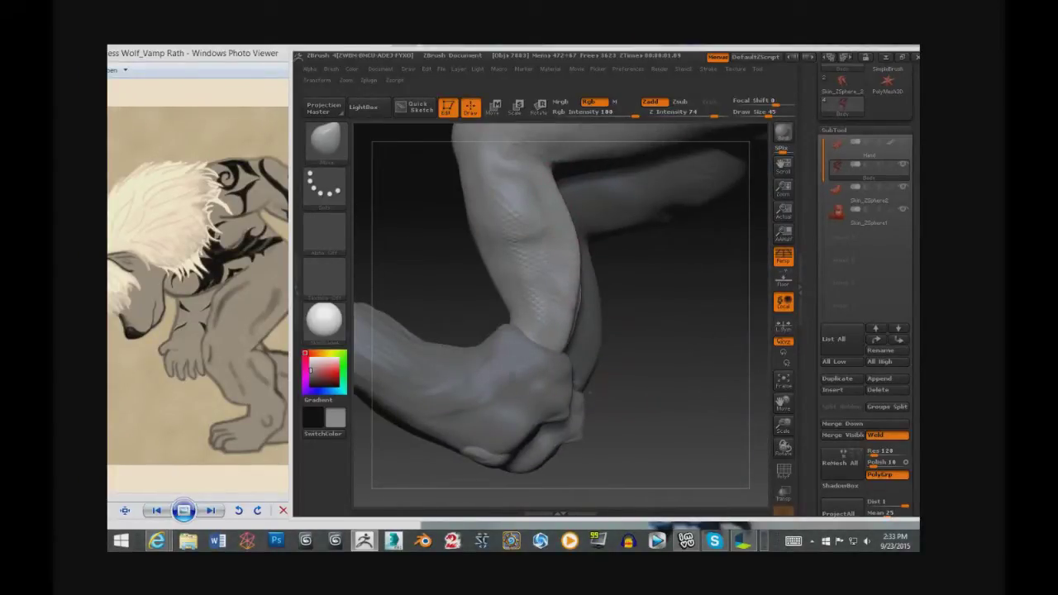
drag(701, 385, 640, 386)
Step: Try a gentler clay brush, then return to the Standard brush with a Dots stroke
key(b)
key(c)
key(b)
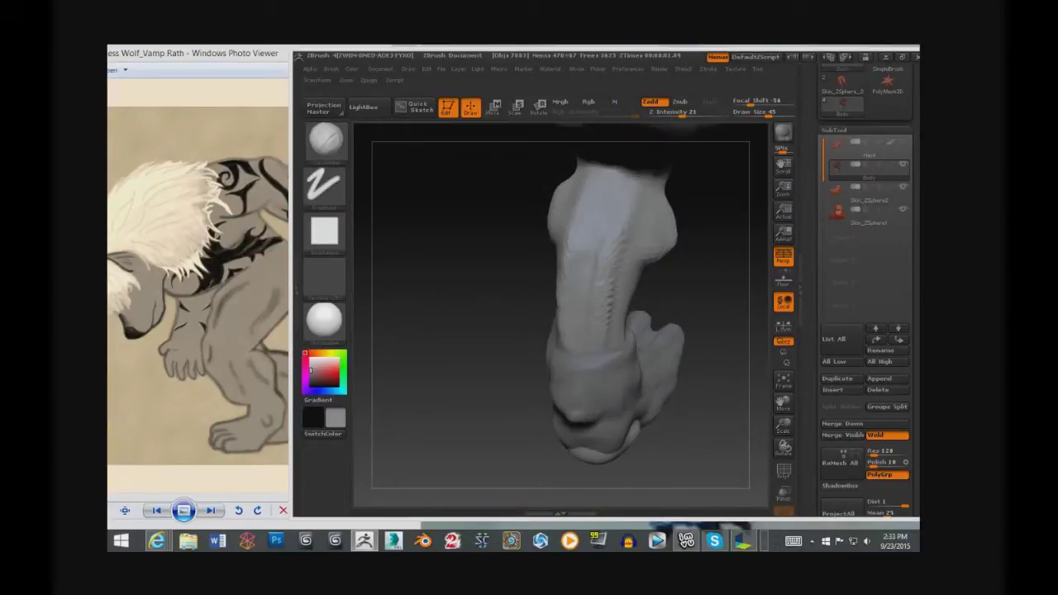
key(b)
key(s)
key(t)
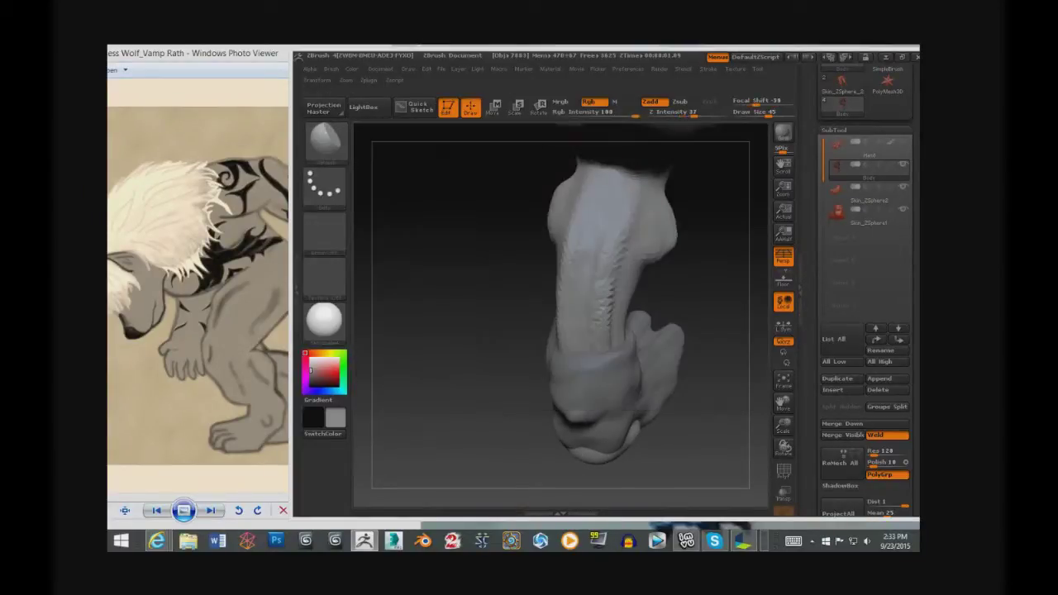
Step: Frame the upper arm, choose a new brush, and stamp a round raised bump onto it
drag(430, 372, 496, 347)
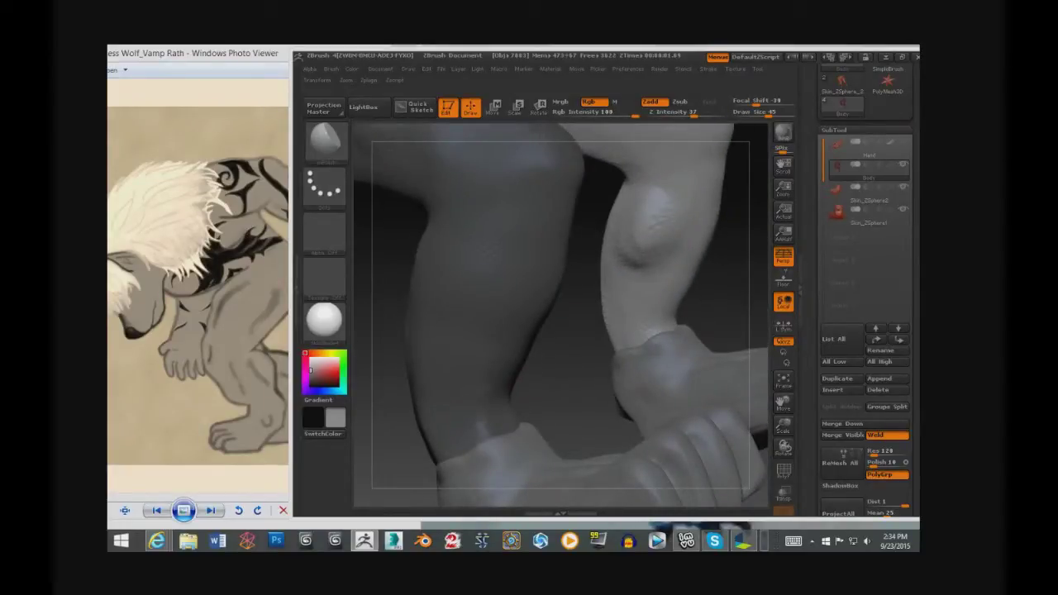
drag(719, 265, 661, 248)
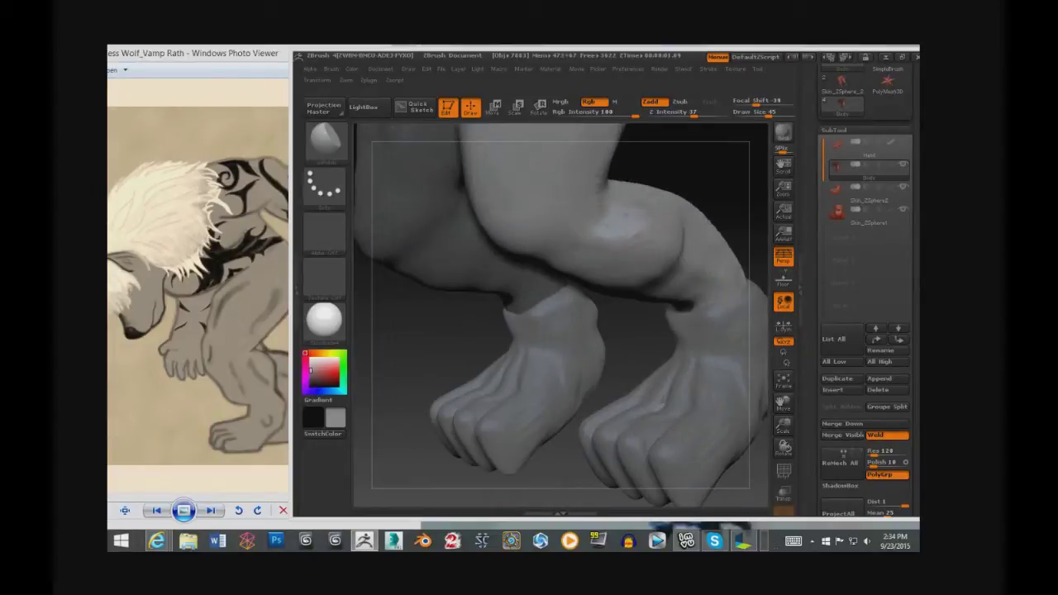
mouse_move(661, 248)
mouse_down()
mouse_move(490, 197)
mouse_move(579, 248)
mouse_move(538, 289)
mouse_move(496, 264)
mouse_up()
key(b)
key(c)
key(b)
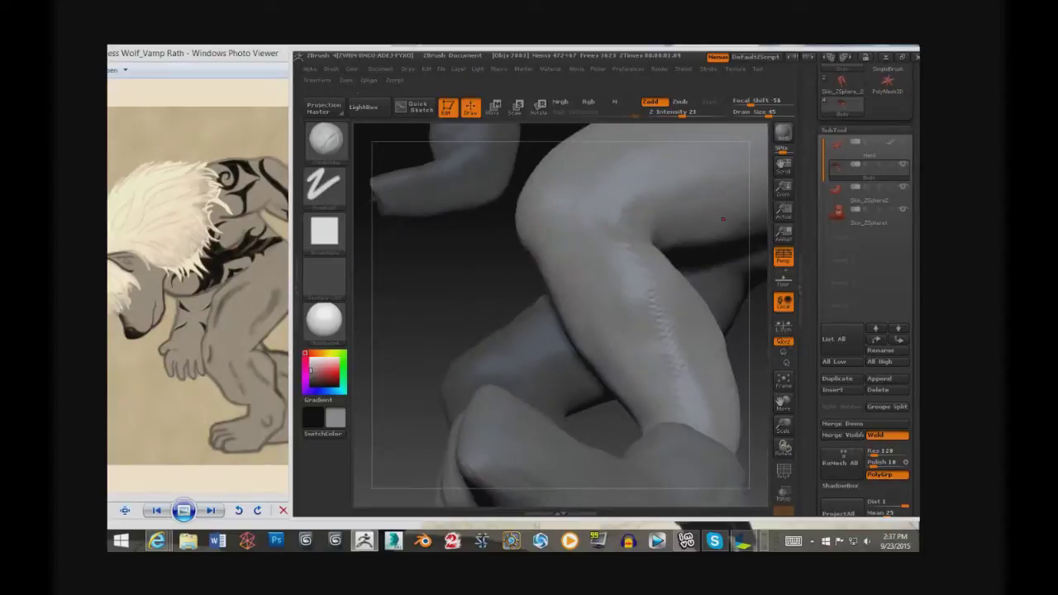
drag(525, 219, 496, 239)
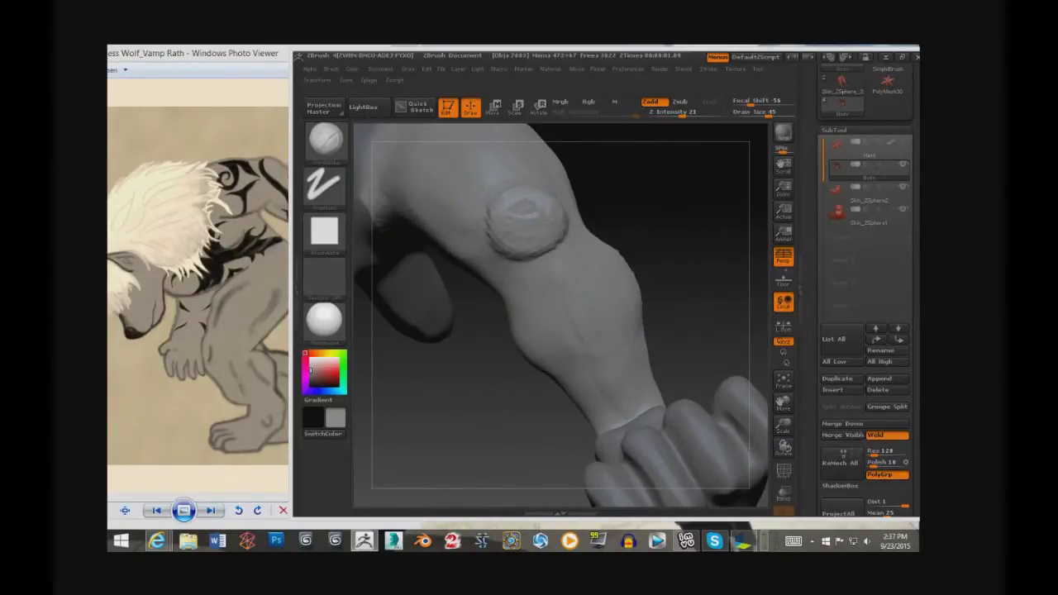
Step: Choose a new sculpting brush (Z Intensity 37, Focal Shift -39, Draw Size 45) and reshape the elbow
key(b)
click(529, 248)
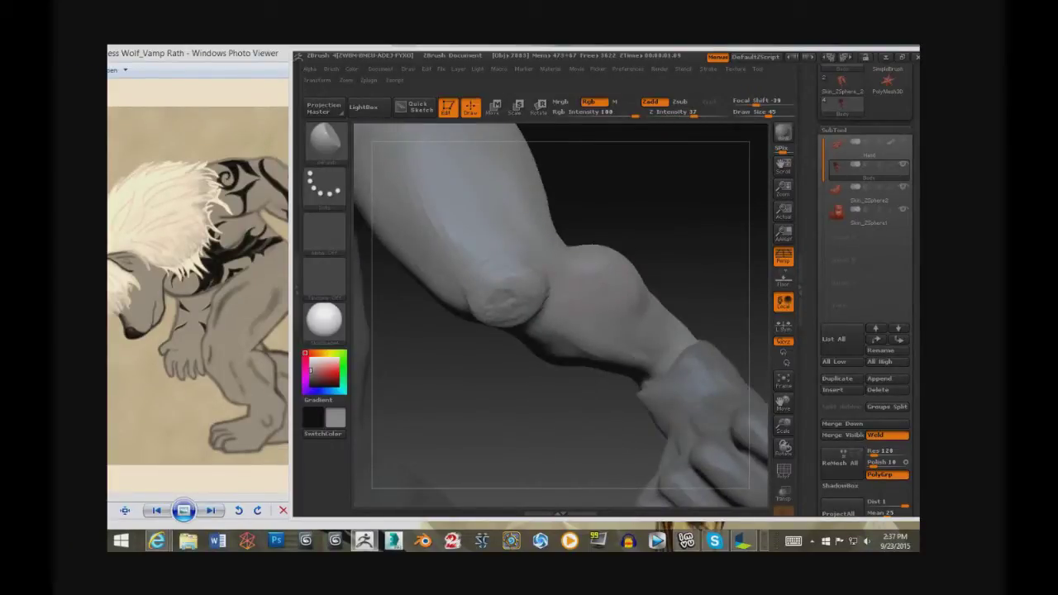
drag(485, 368, 512, 356)
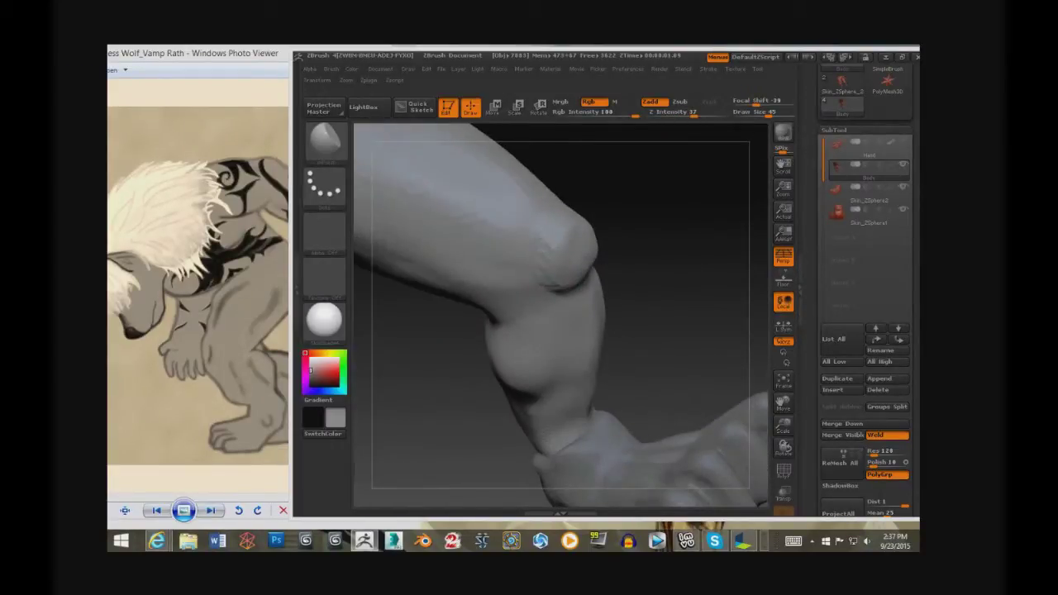
drag(597, 239, 592, 302)
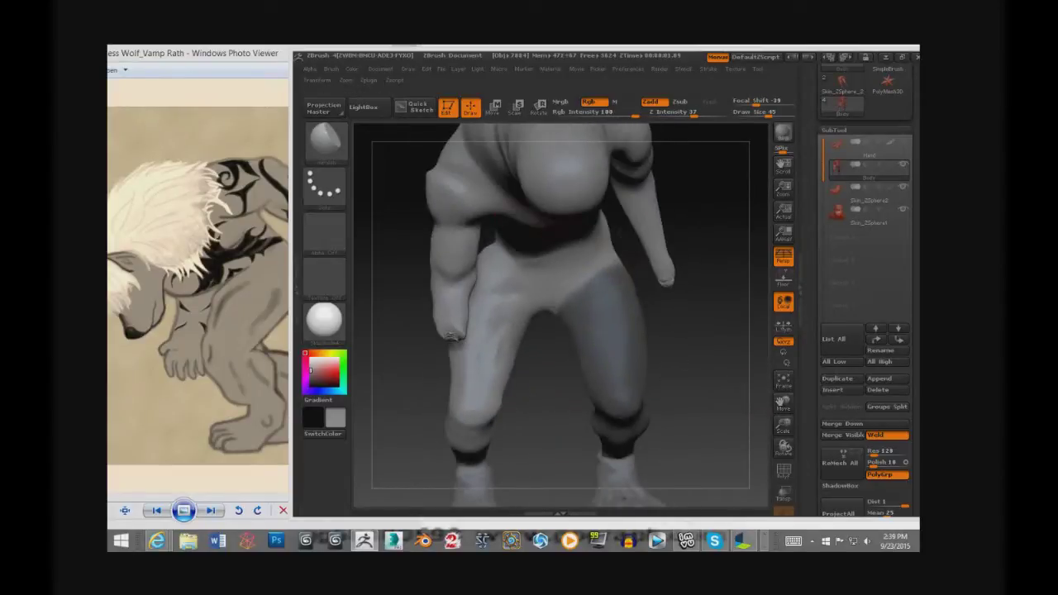
Step: Mask rectangles over the torso, right side and bent arm, plus a small extra area
ctrl+drag(693, 225, 413, 185)
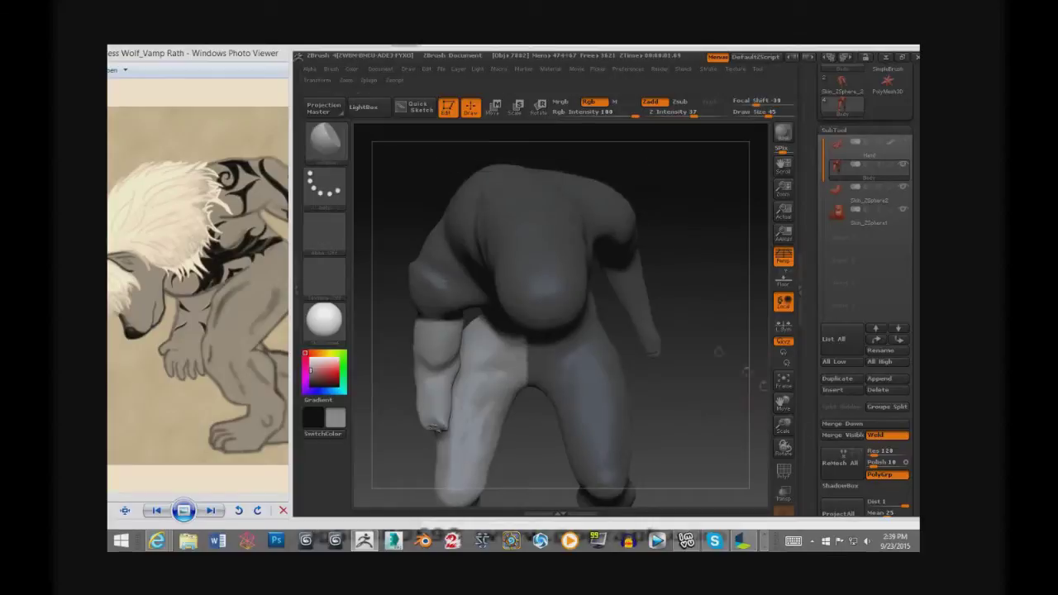
ctrl+drag(549, 205, 693, 424)
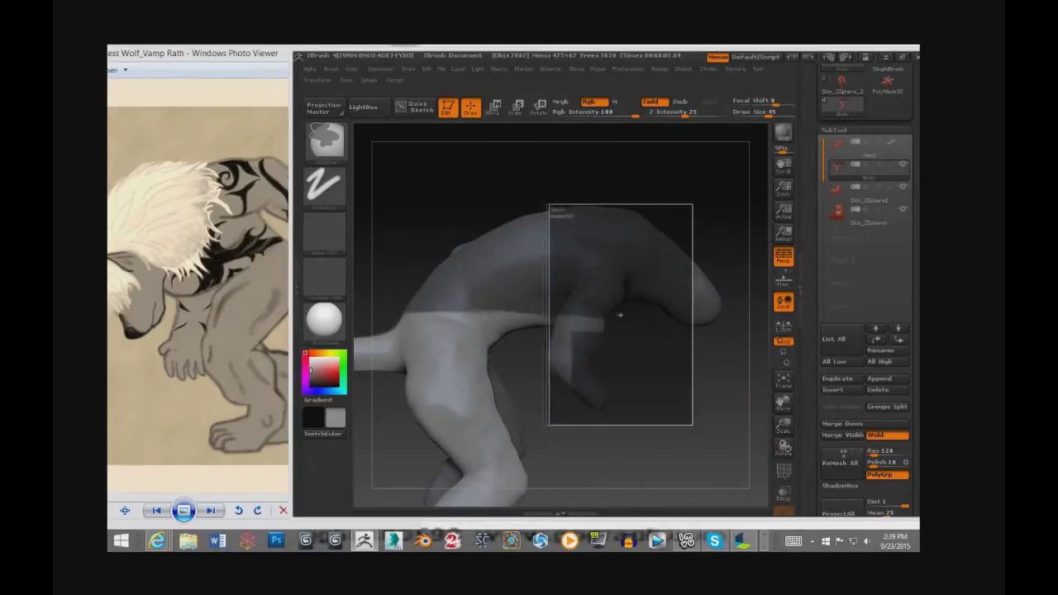
ctrl+drag(621, 314, 496, 354)
ctrl+drag(559, 361, 618, 452)
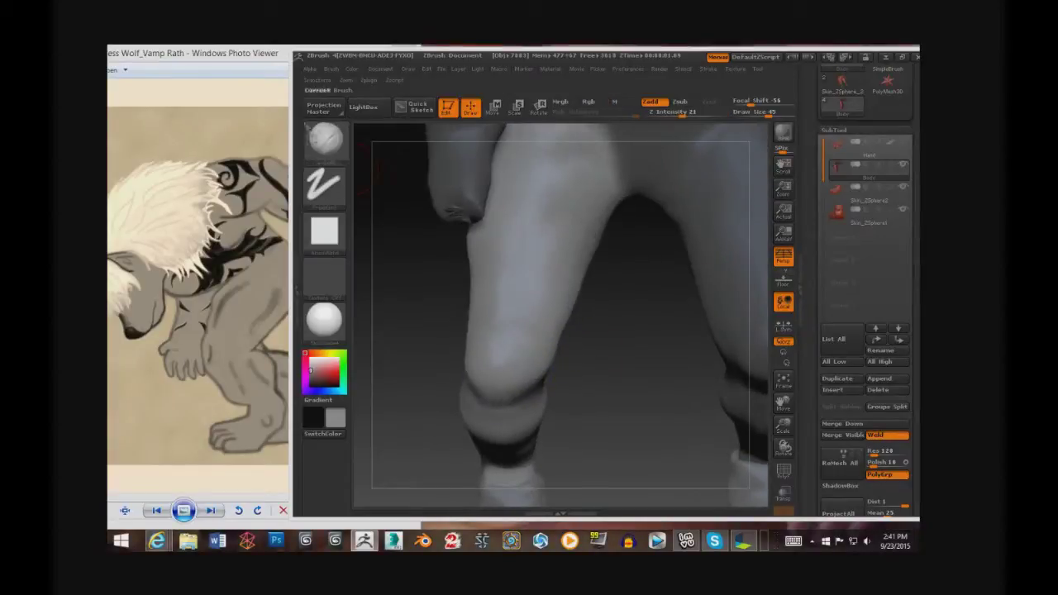
Step: Raise the brush strength to 24 and pick a different sculpting brush for the legs
click(324, 139)
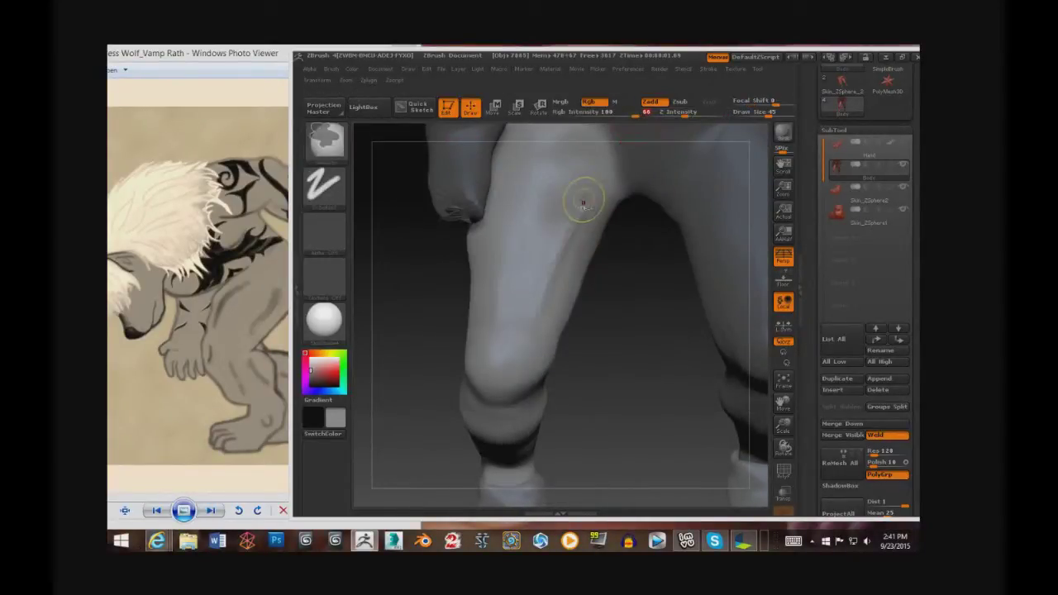
drag(664, 113, 685, 112)
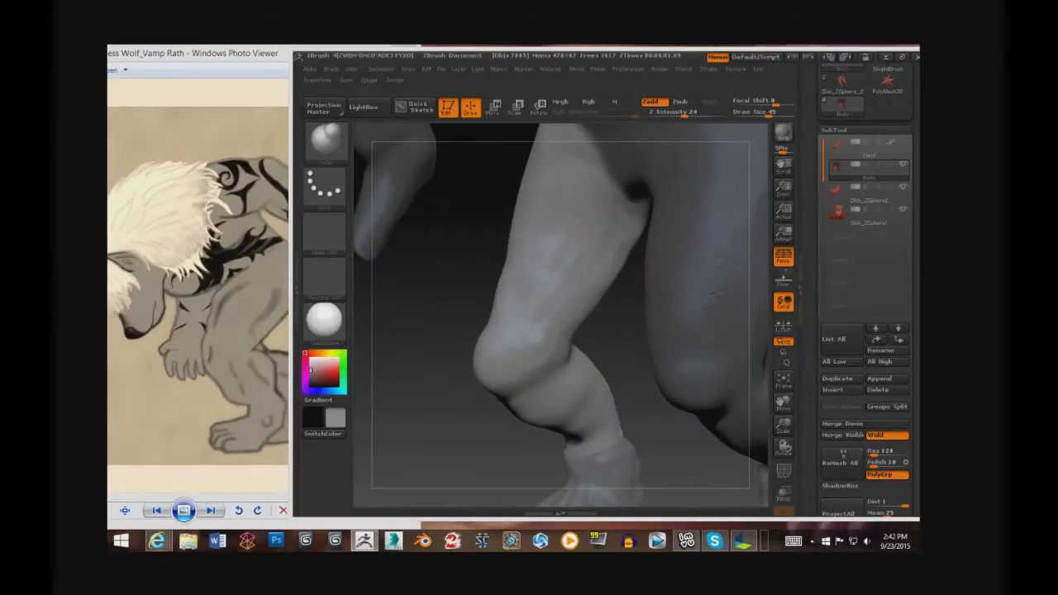
click(325, 136)
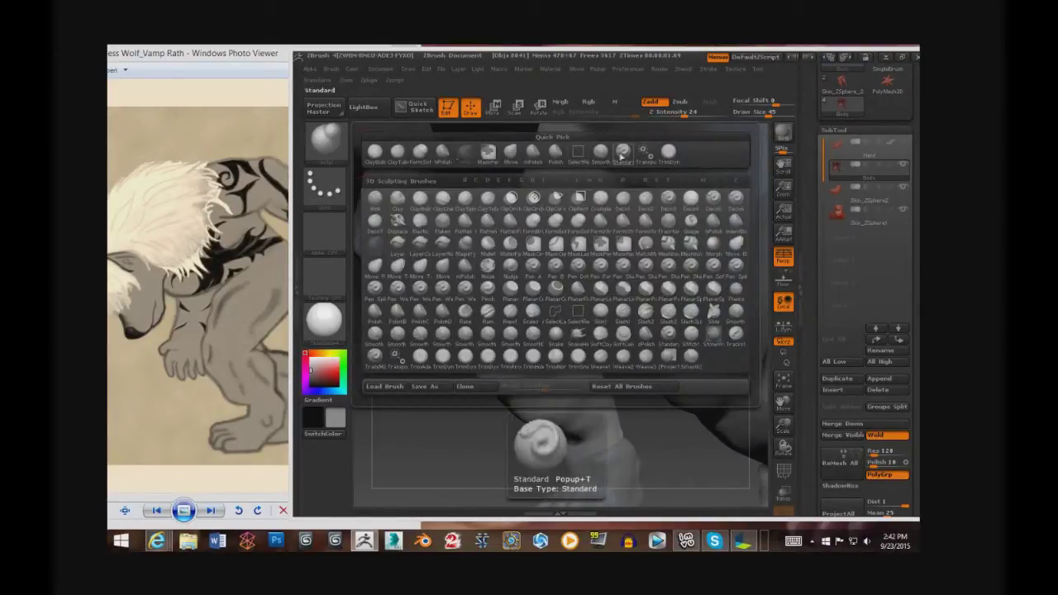
click(537, 155)
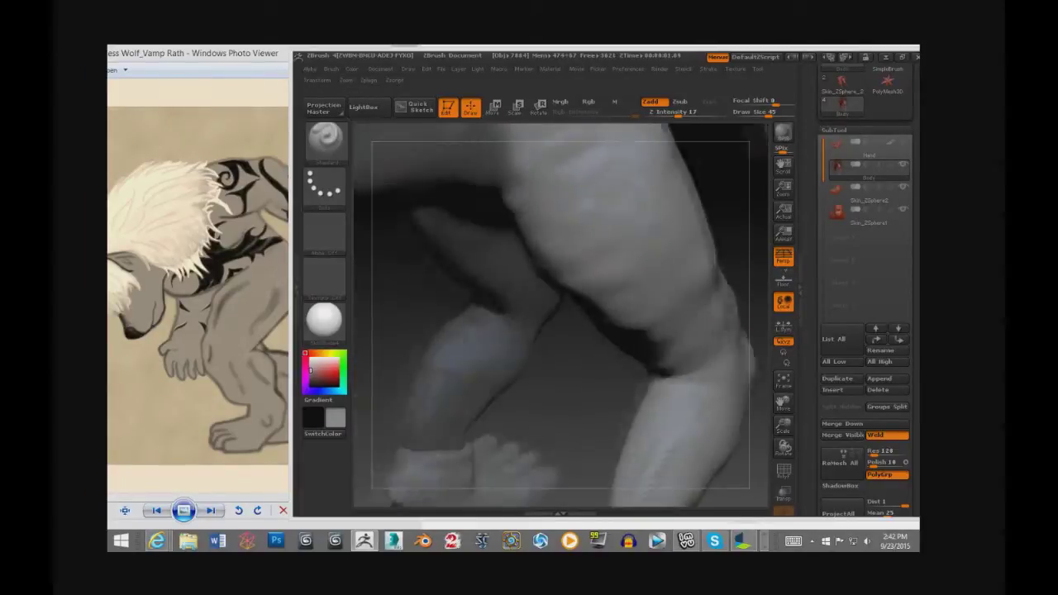
Step: Switch to the Polish brush and another sculpting brush to refine the thigh and knee
key(b)
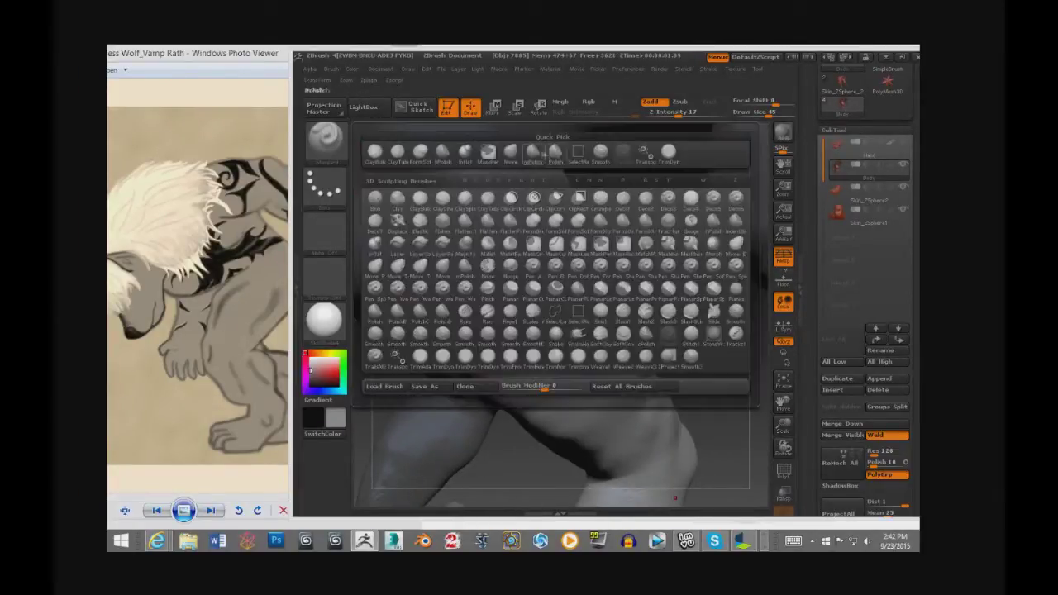
key(c)
key(l)
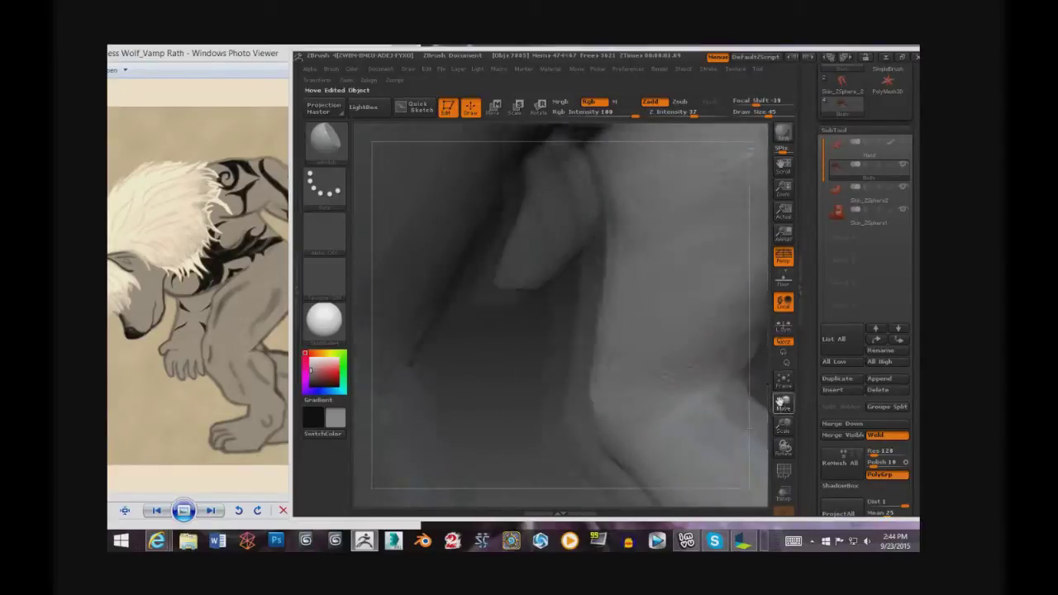
click(324, 139)
click(556, 151)
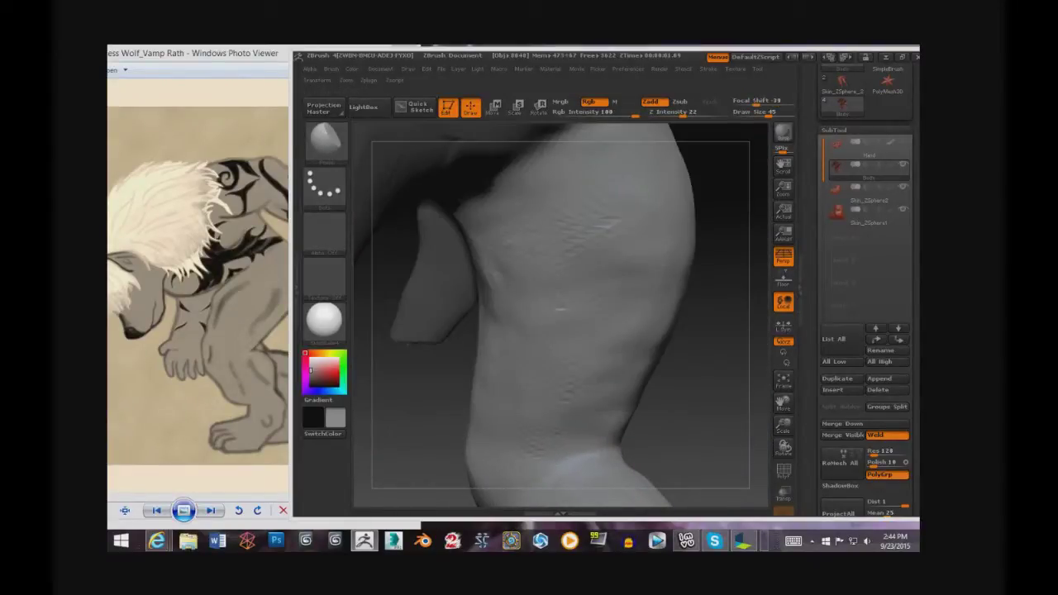
mouse_move(779, 445)
mouse_down()
mouse_move(744, 389)
mouse_move(783, 402)
mouse_up()
key(b)
click(630, 376)
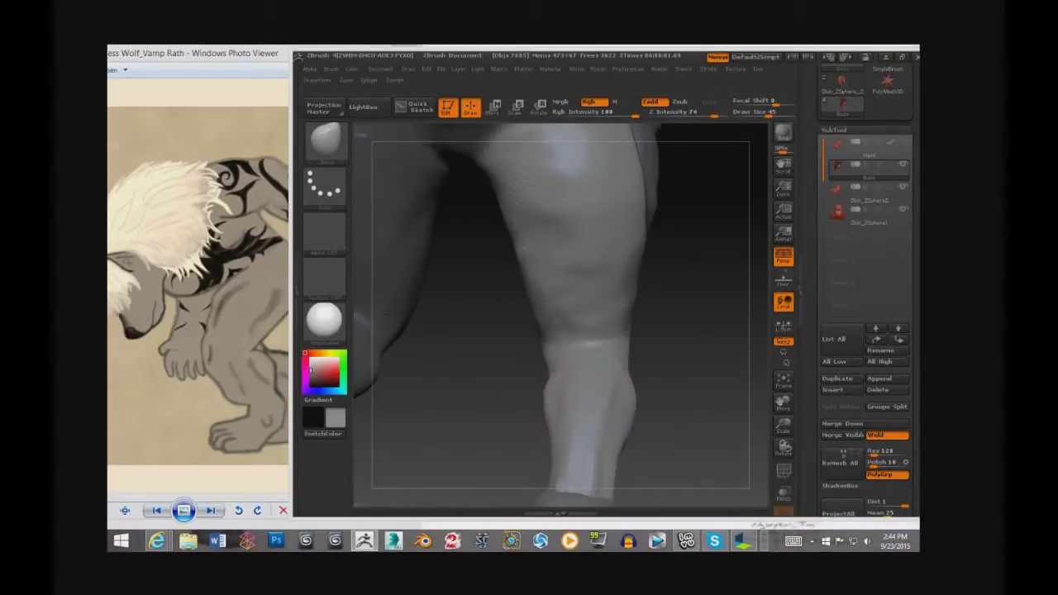
drag(543, 405, 621, 438)
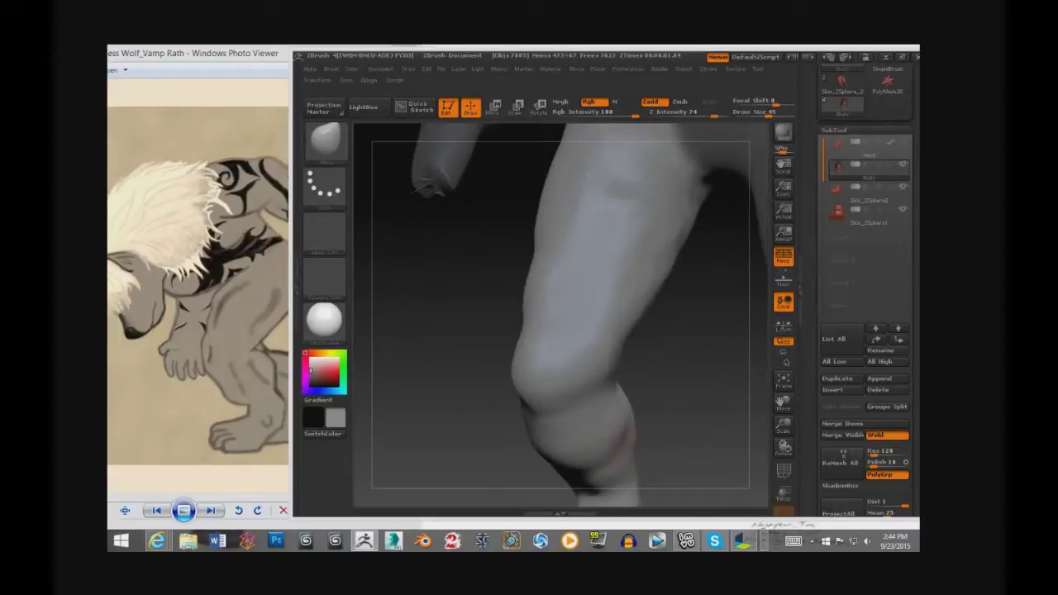
mouse_move(649, 450)
mouse_down()
mouse_move(612, 446)
mouse_move(598, 358)
mouse_up()
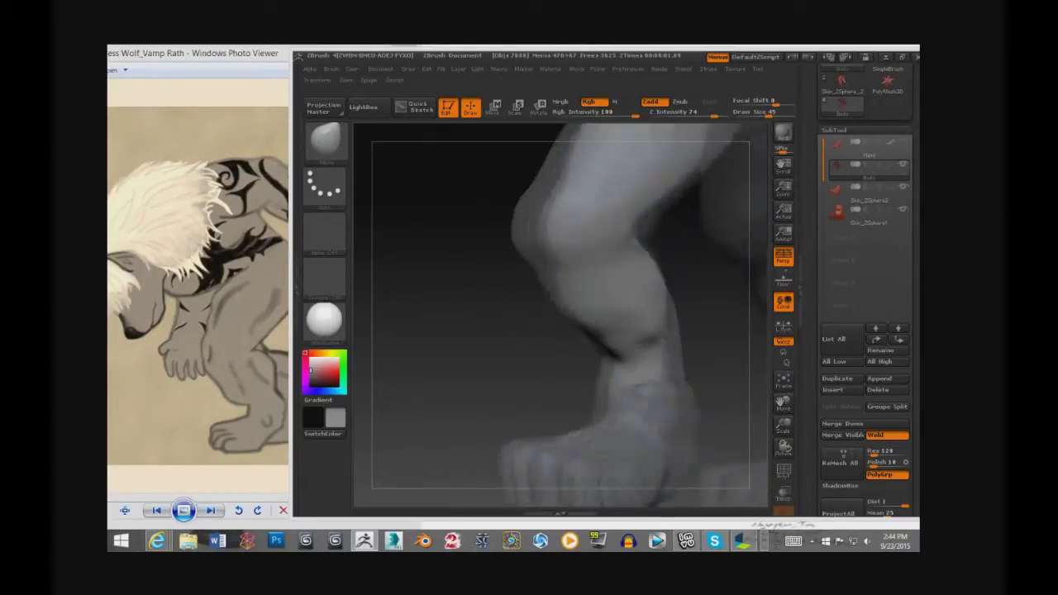
Step: Cycle through the Smooth and Move brushes to clean up the calves and feet, then zoom out
key(b)
click(556, 157)
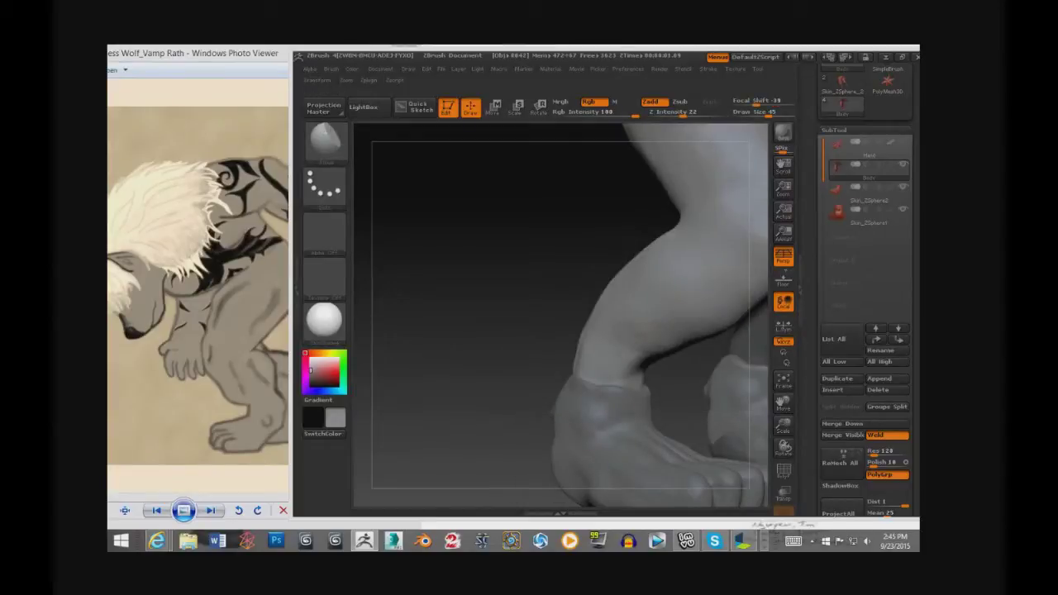
key(b)
click(533, 159)
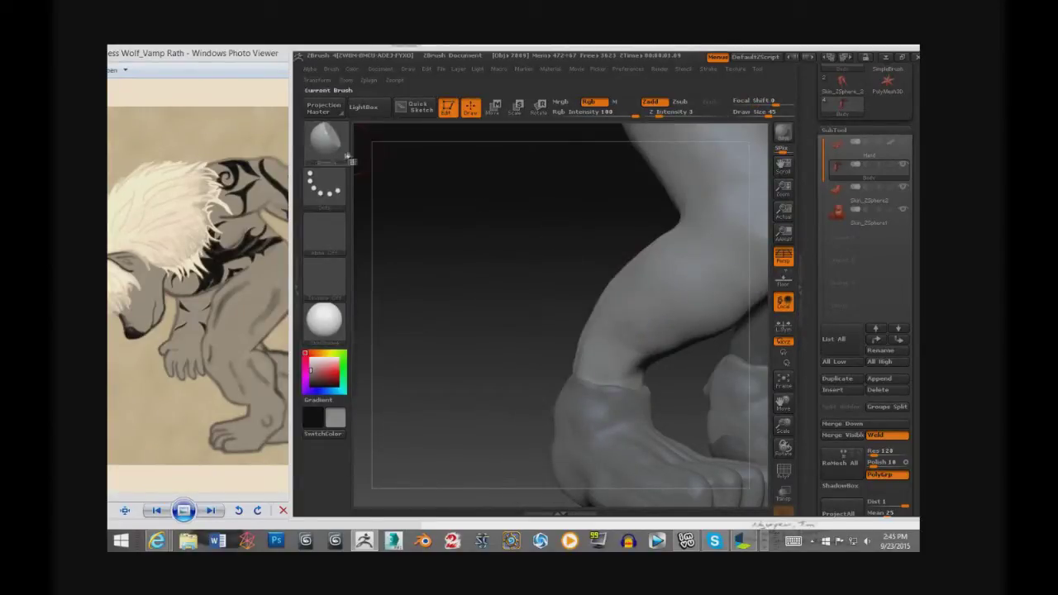
click(346, 156)
click(622, 221)
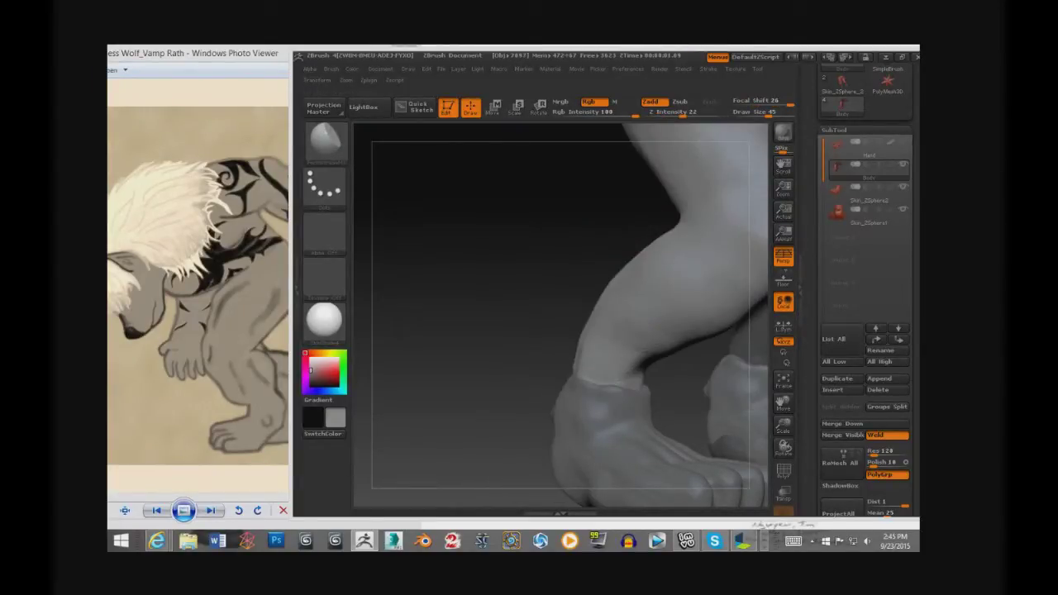
drag(496, 314, 661, 330)
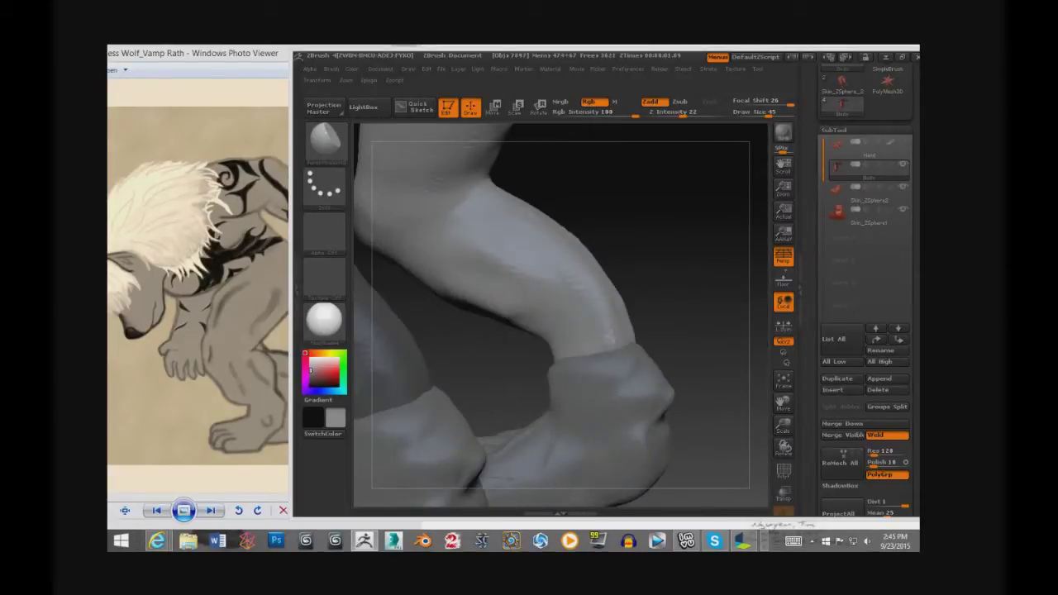
key(b)
click(535, 444)
drag(719, 215, 578, 314)
mouse_move(783, 426)
mouse_down()
mouse_move(782, 403)
mouse_move(728, 388)
mouse_move(777, 403)
mouse_move(743, 397)
mouse_move(744, 388)
mouse_up()
Step: Draw a Transpose move line down the left leg from thigh to foot
key(w)
drag(595, 434, 595, 339)
ctrl+click(595, 339)
ctrl+click(594, 338)
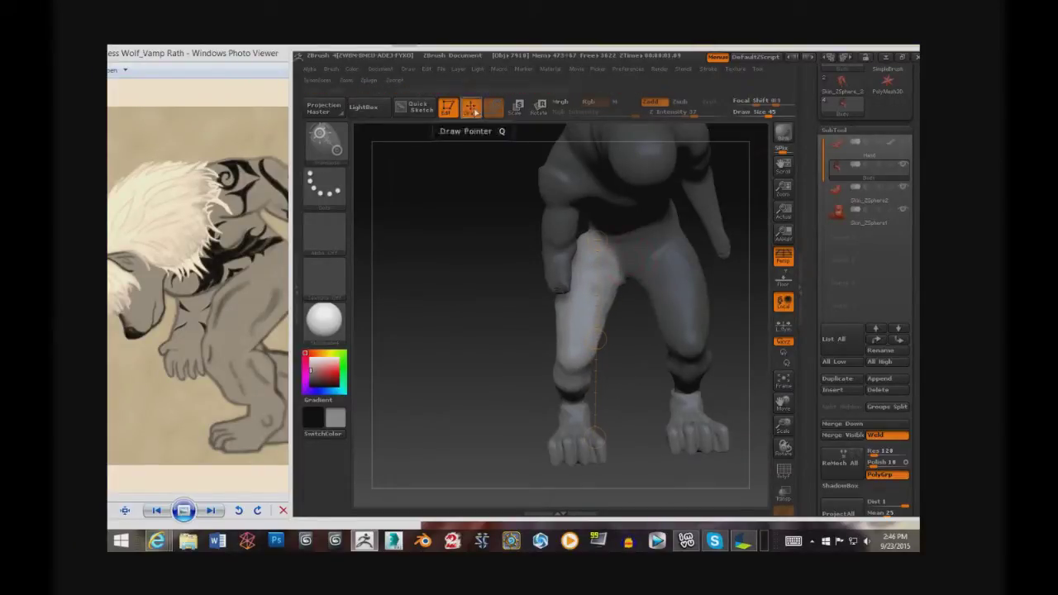
Step: Select the Skin_ZSphere2 subtool and rotate around to check the legs and tail
key(q)
click(851, 203)
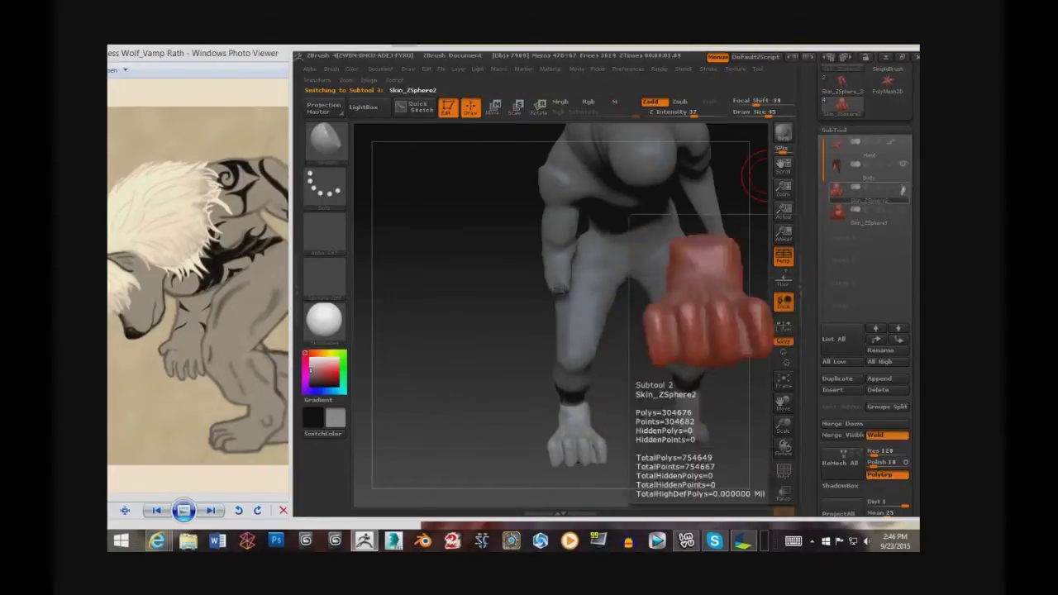
mouse_move(666, 429)
mouse_down()
mouse_move(703, 399)
mouse_move(665, 354)
mouse_move(603, 364)
mouse_move(636, 240)
mouse_move(628, 273)
mouse_up()
key(w)
key(q)
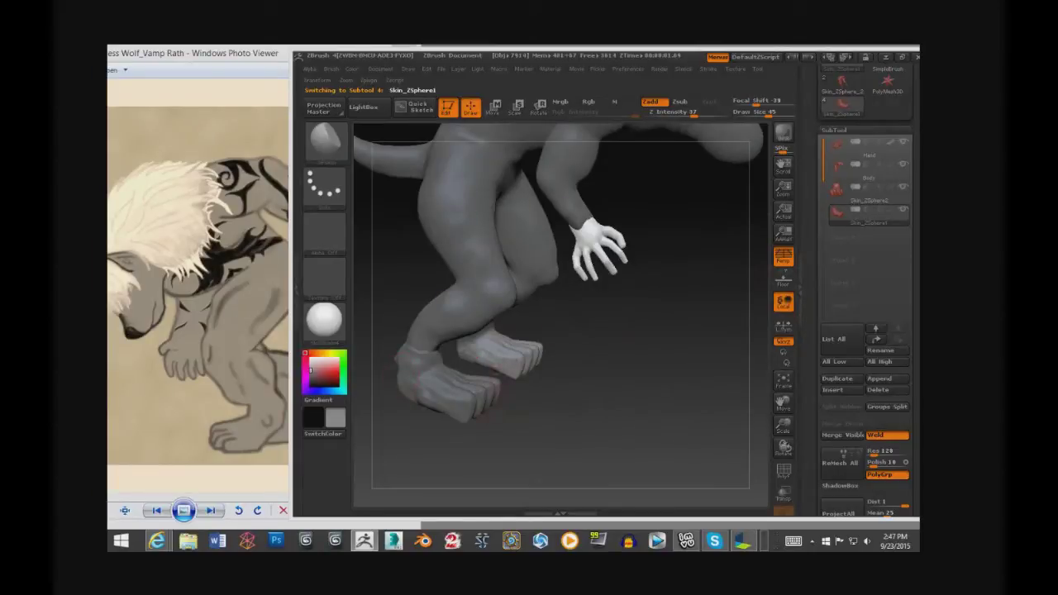
click(868, 190)
key(w)
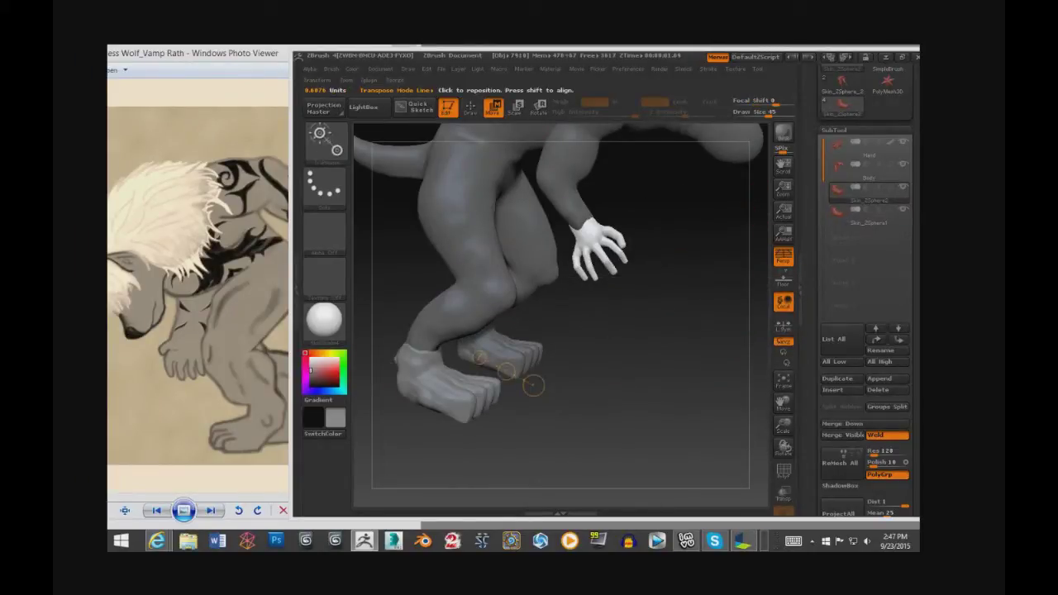
mouse_move(434, 393)
mouse_down()
mouse_move(480, 395)
mouse_move(713, 308)
mouse_up()
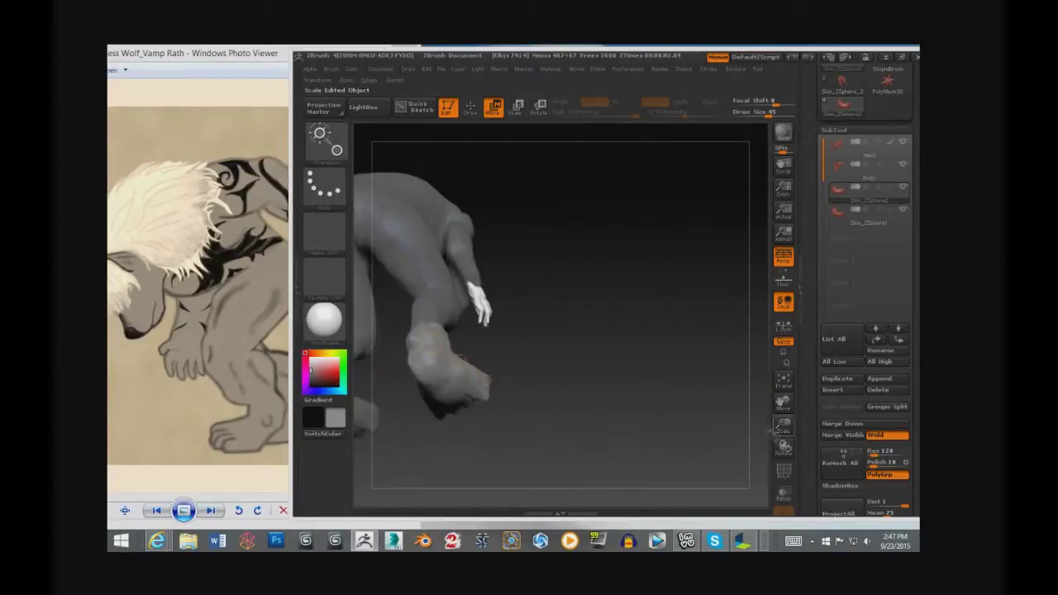
drag(712, 307, 733, 299)
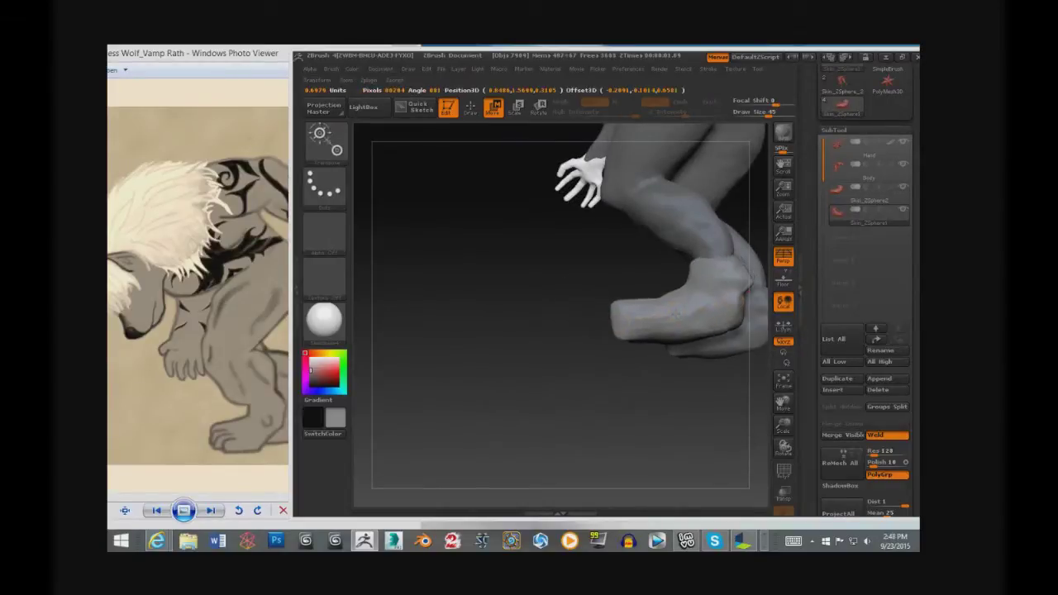
drag(733, 299, 678, 310)
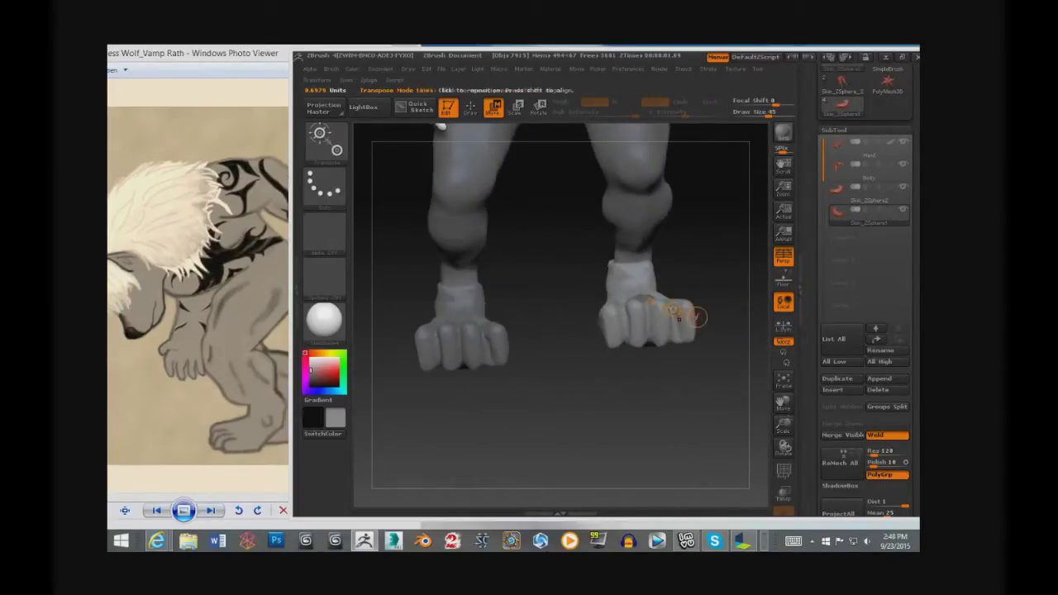
drag(678, 309, 552, 326)
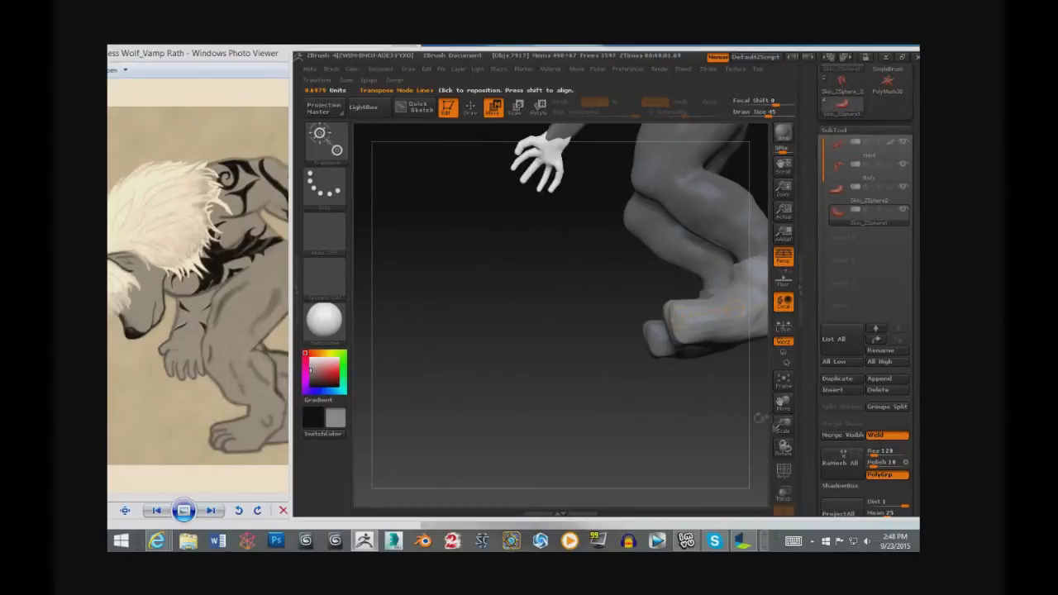
mouse_move(613, 321)
mouse_down()
mouse_move(592, 318)
mouse_move(810, 238)
mouse_up()
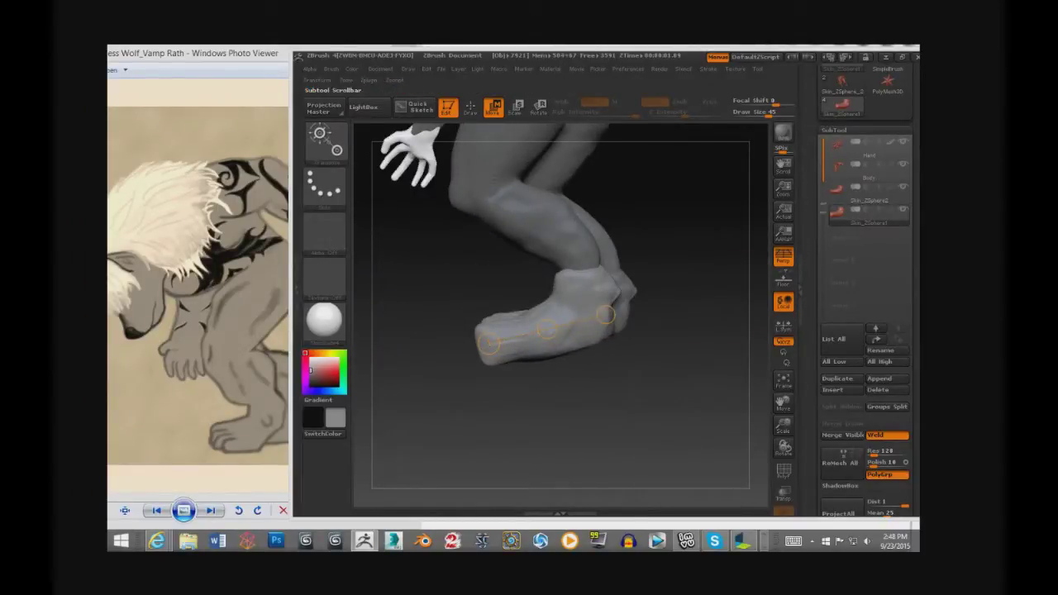
Step: Save the project as 'Hairless Rath'
mouse_move(851, 170)
click(441, 69)
click(521, 92)
text(Hairless Rath)
key(Return)
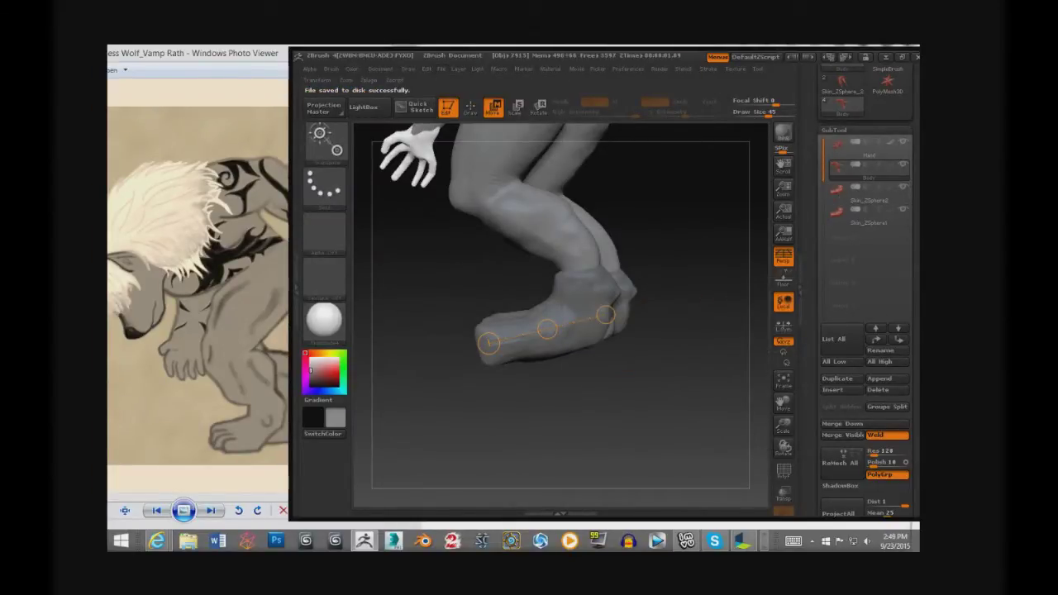
Step: Merge the two foot subtools down, confirming each merge
click(841, 423)
click(712, 449)
click(841, 424)
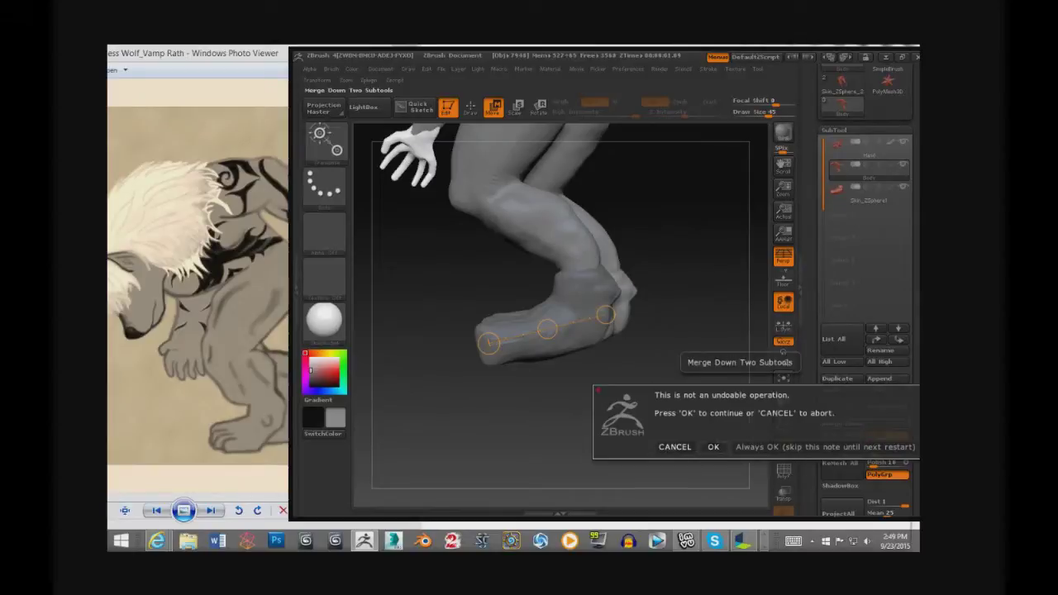
click(712, 449)
Step: Return to Draw mode and rotate in close on the feet
drag(677, 388, 653, 331)
drag(461, 354, 613, 306)
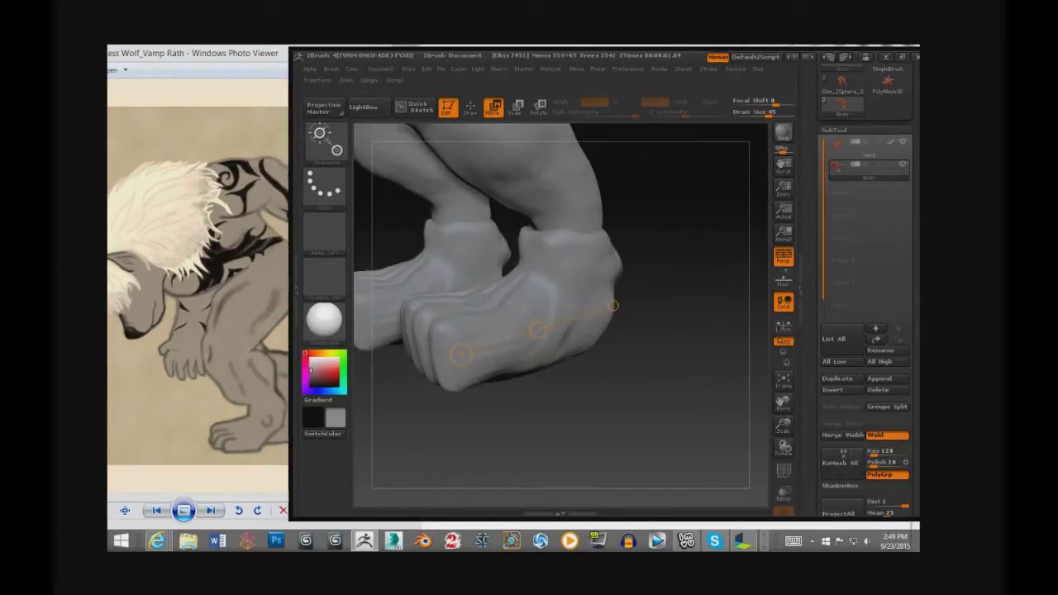
click(470, 108)
mouse_move(647, 328)
mouse_down()
mouse_move(710, 331)
mouse_move(694, 323)
mouse_move(711, 372)
mouse_up()
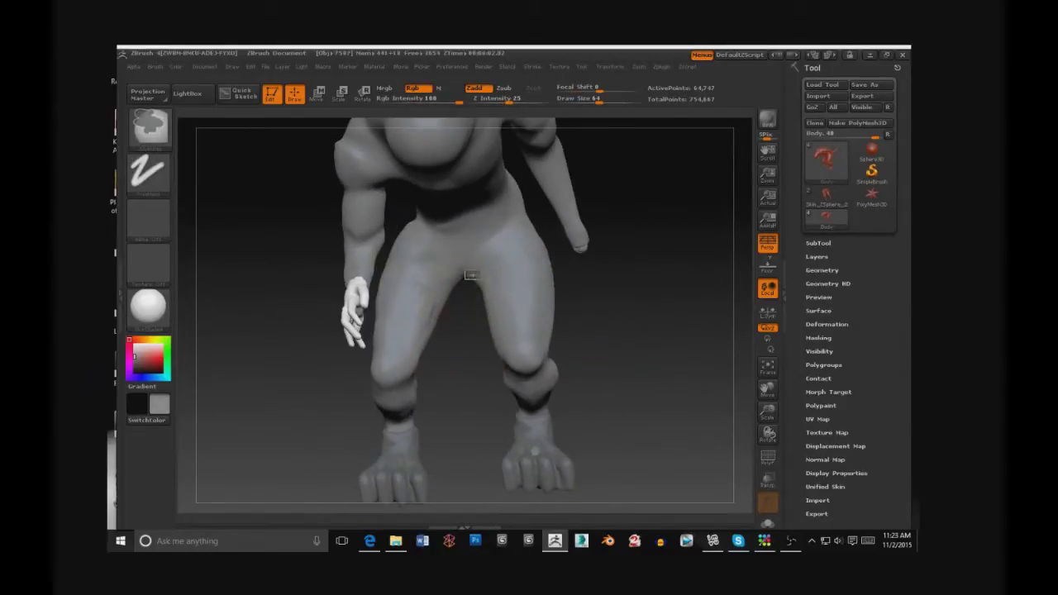
Step: Paint dark grey patches over the front and rear of the left thigh while rotating the model
ctrl+drag(466, 281, 385, 238)
ctrl+drag(466, 281, 370, 262)
mouse_move(451, 278)
ctrl+mouse_down()
mouse_move(408, 331)
mouse_move(392, 223)
ctrl+mouse_up()
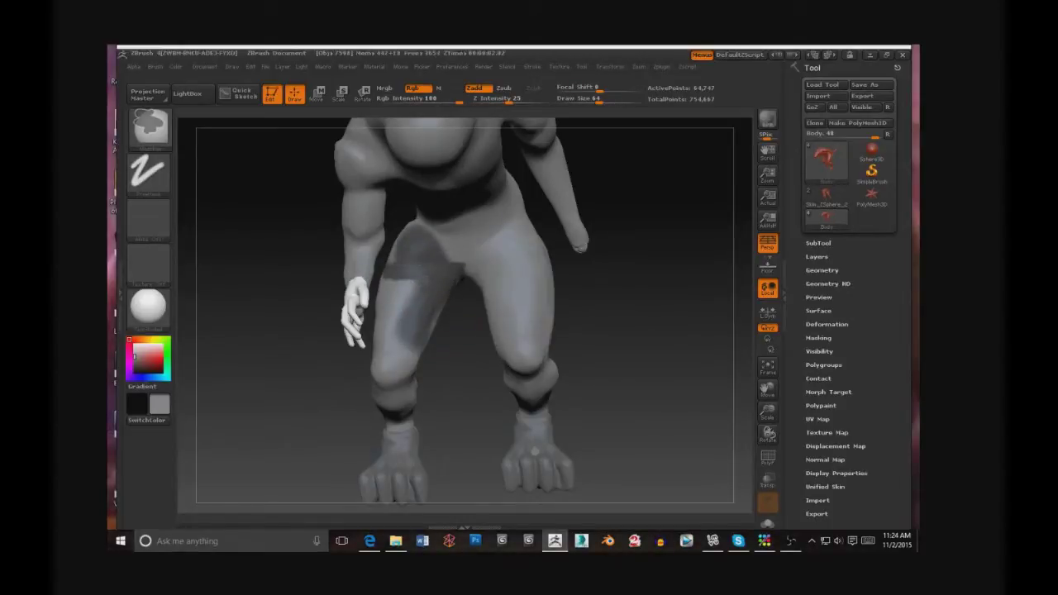
drag(661, 331, 480, 322)
ctrl+drag(413, 294, 467, 265)
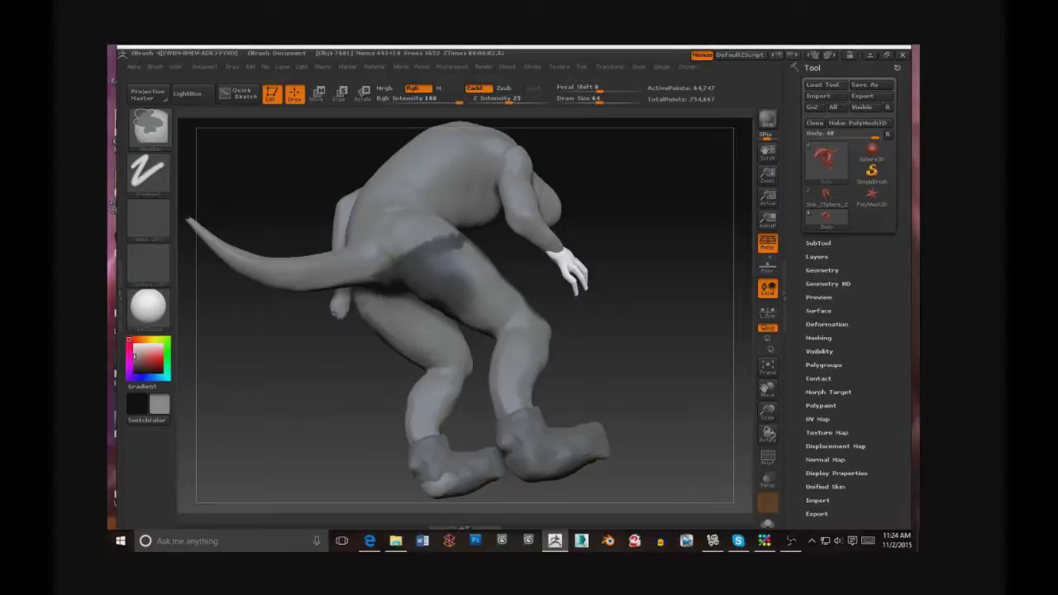
drag(628, 273, 534, 323)
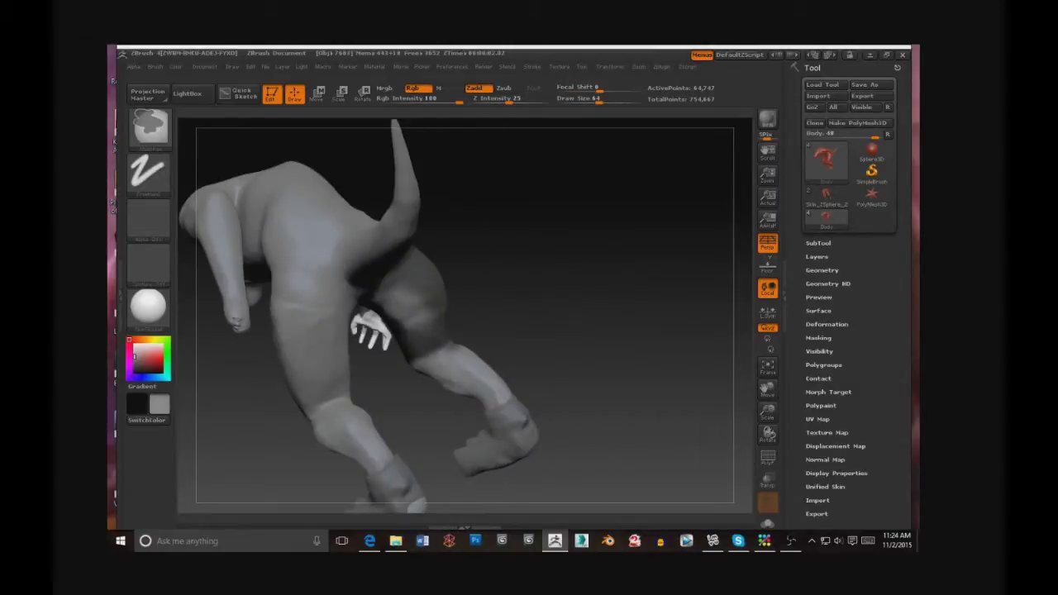
drag(430, 257, 413, 260)
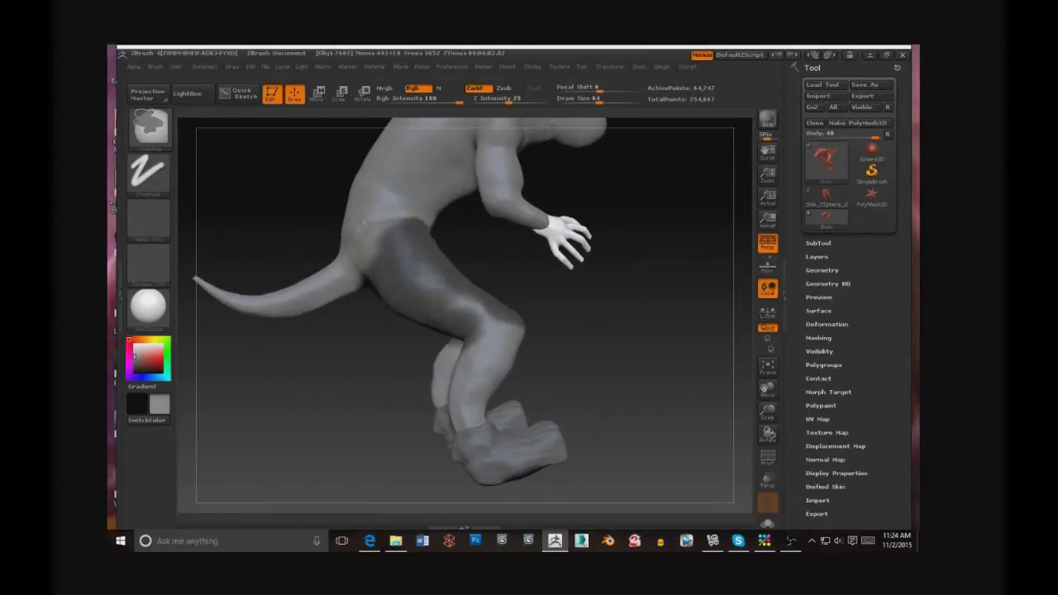
mouse_move(538, 380)
mouse_down()
mouse_move(661, 383)
mouse_move(579, 330)
mouse_up()
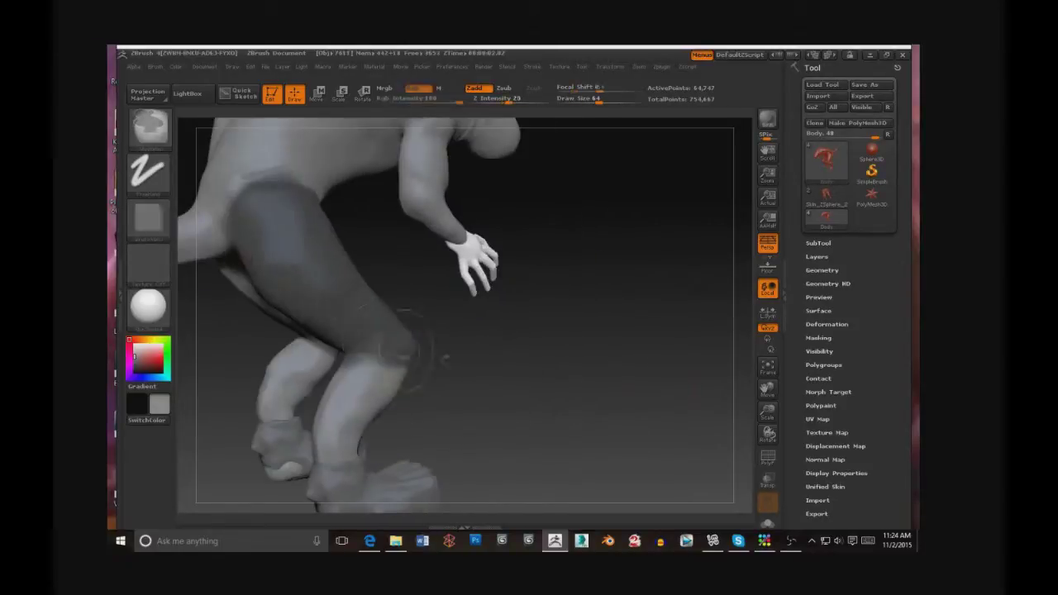
mouse_move(578, 330)
mouse_down()
mouse_move(537, 310)
mouse_move(429, 309)
mouse_move(579, 305)
mouse_move(496, 248)
mouse_up()
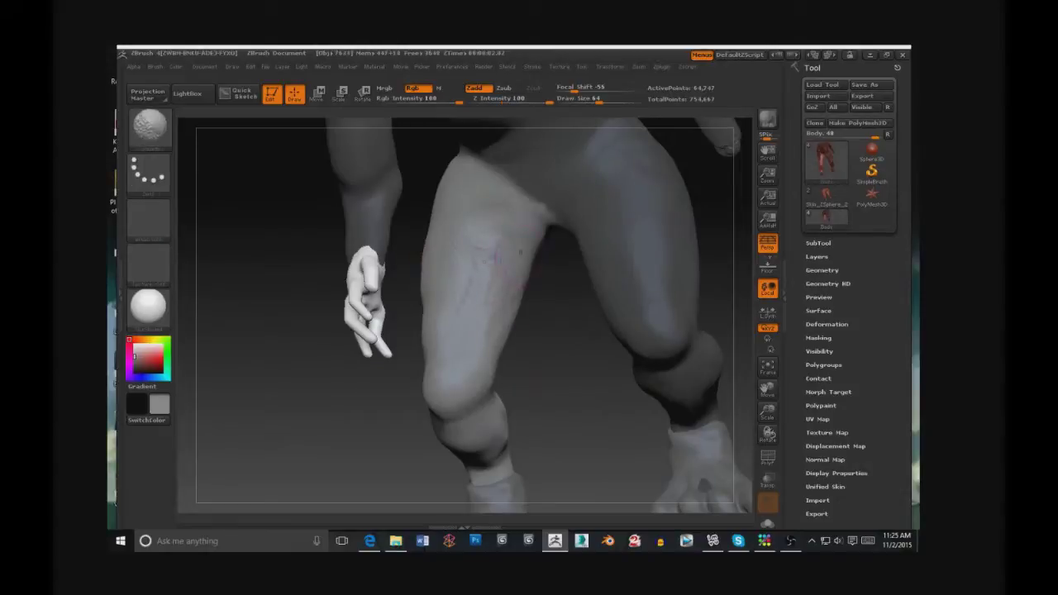
Step: Select the Standard brush and tilt the view to look at the legs from below
mouse_move(548, 349)
mouse_down()
mouse_move(560, 377)
mouse_move(529, 347)
mouse_up()
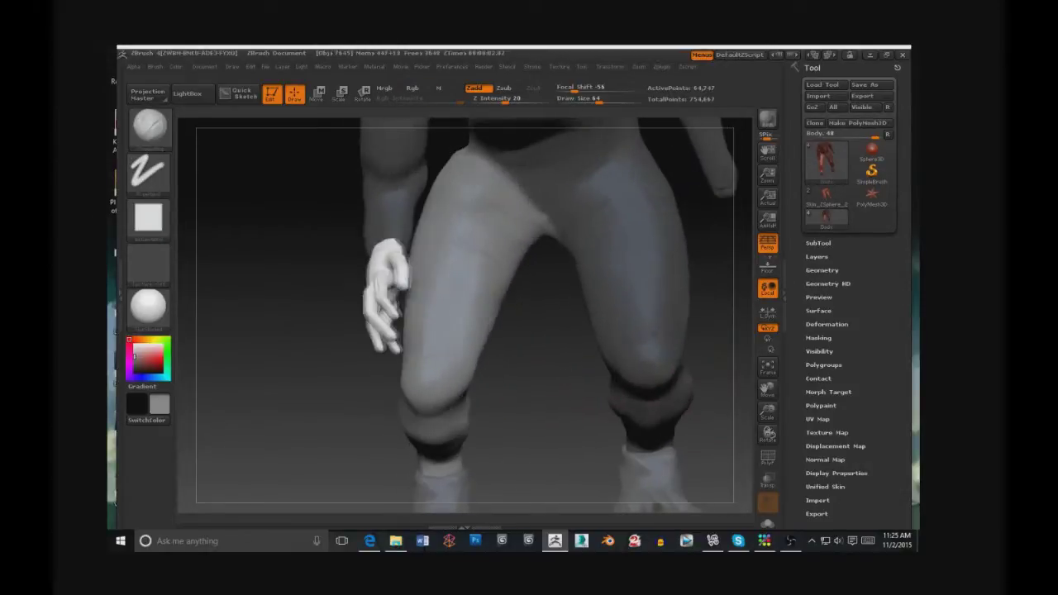
click(148, 128)
click(556, 139)
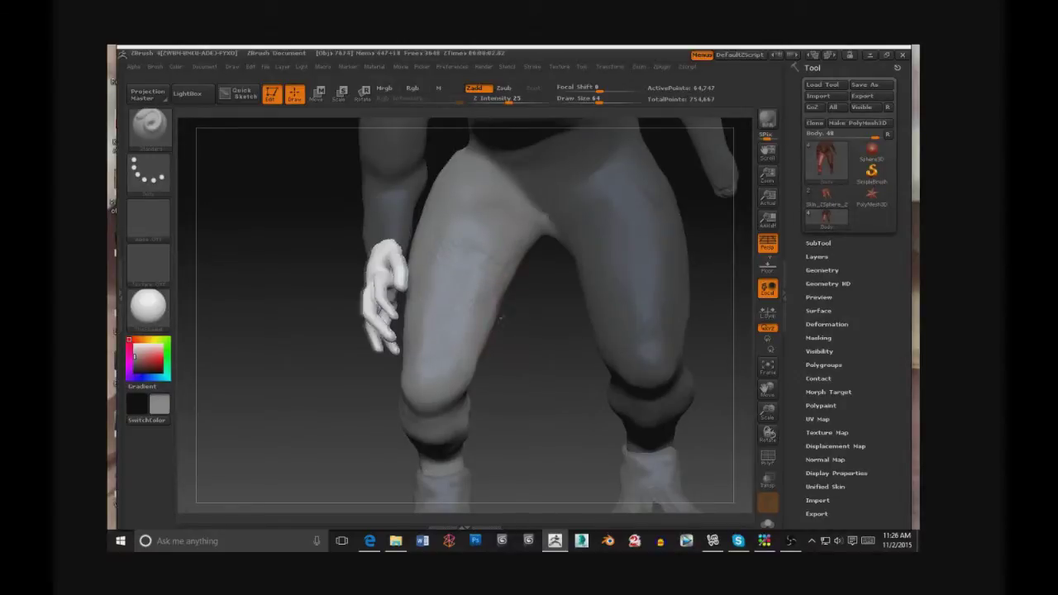
drag(504, 312, 529, 273)
mouse_move(496, 347)
mouse_down()
mouse_move(570, 248)
mouse_move(748, 505)
mouse_move(767, 388)
mouse_up()
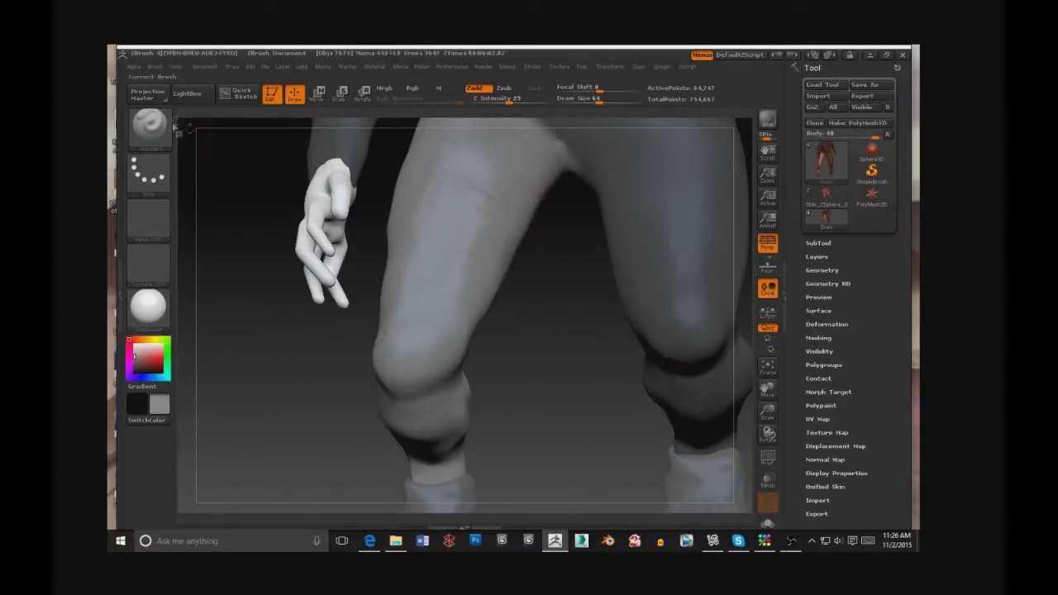
Step: Roughen the skin on the thighs and bent knee with a texturing brush
click(149, 126)
click(503, 430)
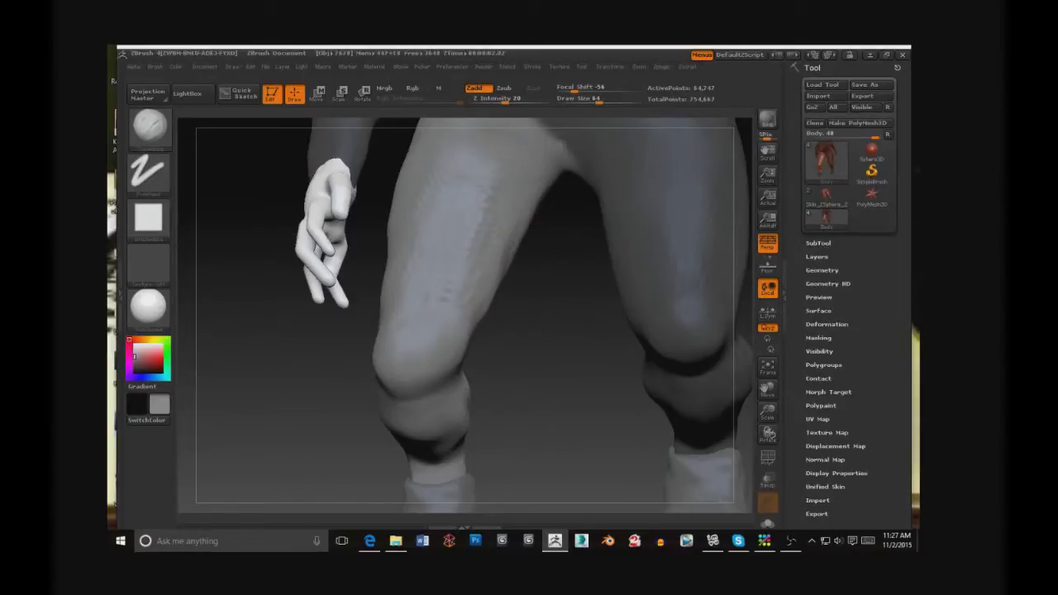
drag(457, 272, 545, 265)
mouse_move(471, 296)
mouse_down()
mouse_move(556, 339)
mouse_move(628, 322)
mouse_up()
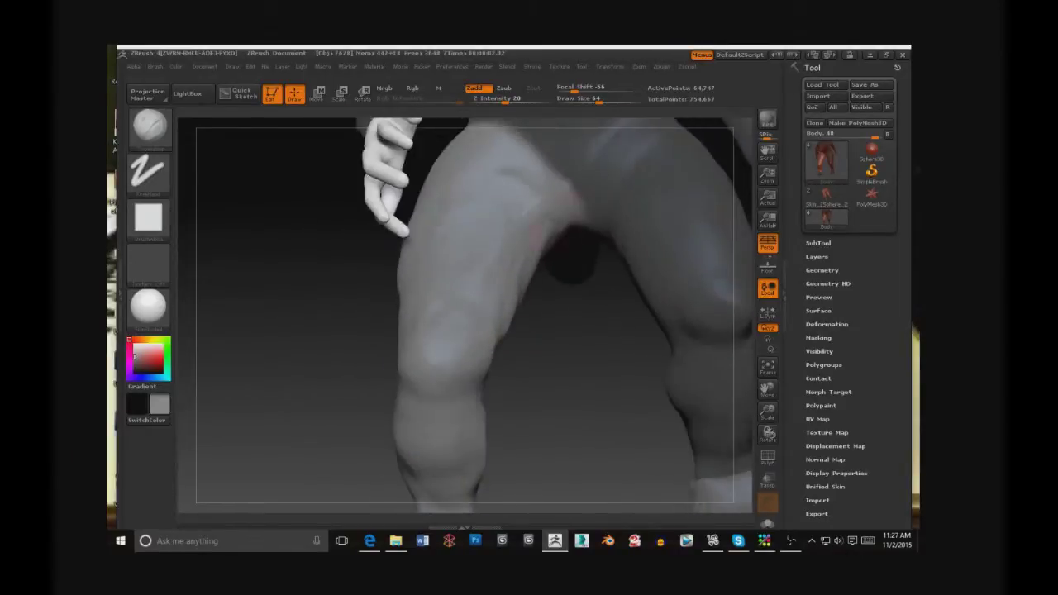
drag(496, 330, 578, 330)
drag(536, 361, 595, 357)
drag(496, 331, 562, 330)
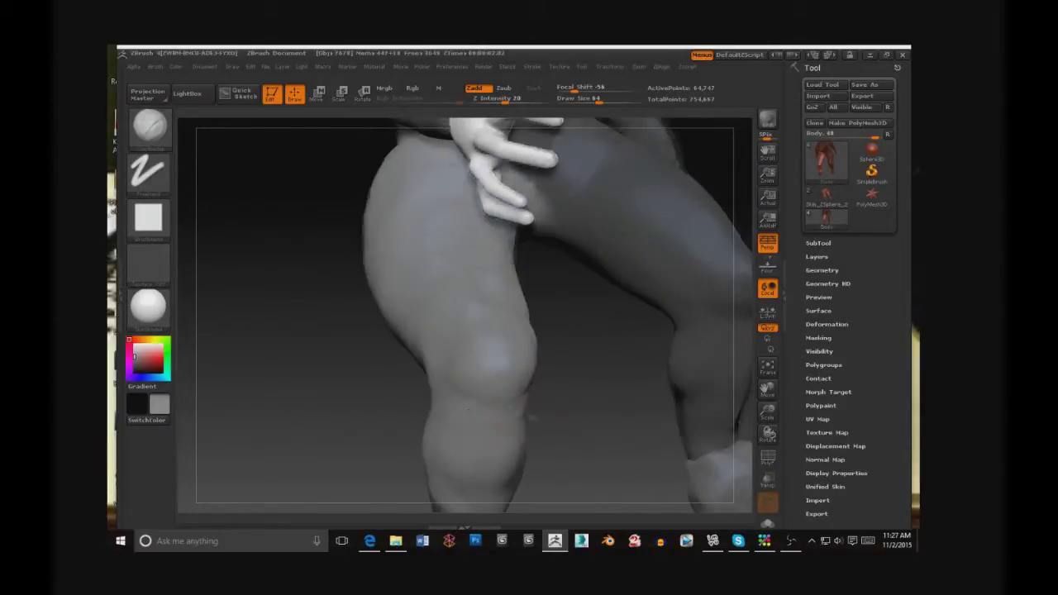
drag(636, 430, 694, 413)
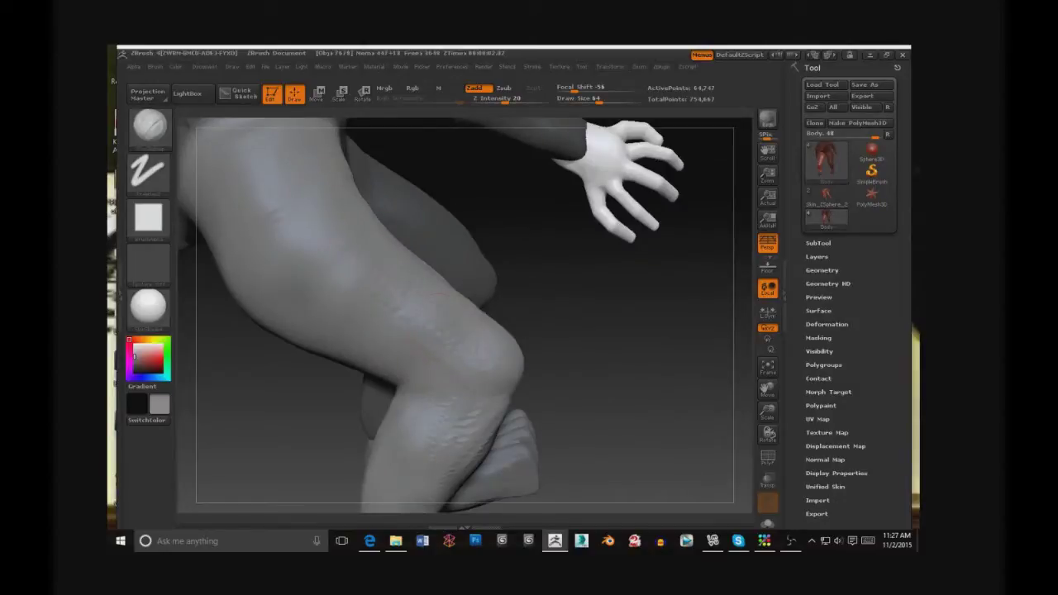
Step: Review the whole crouching figure from both sides, then zoom in on the hip and torso
drag(628, 372, 546, 348)
mouse_move(662, 372)
mouse_down()
mouse_move(736, 388)
mouse_move(734, 429)
mouse_up()
mouse_move(656, 438)
mouse_down()
mouse_move(619, 402)
mouse_move(654, 416)
mouse_up()
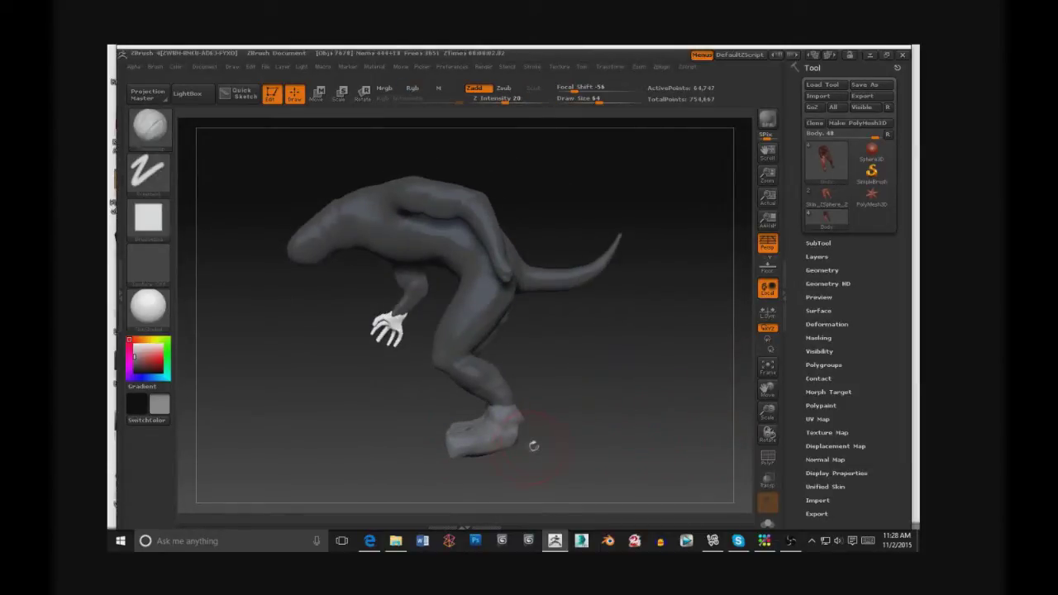
mouse_move(545, 441)
mouse_down()
mouse_move(581, 414)
mouse_move(628, 409)
mouse_up()
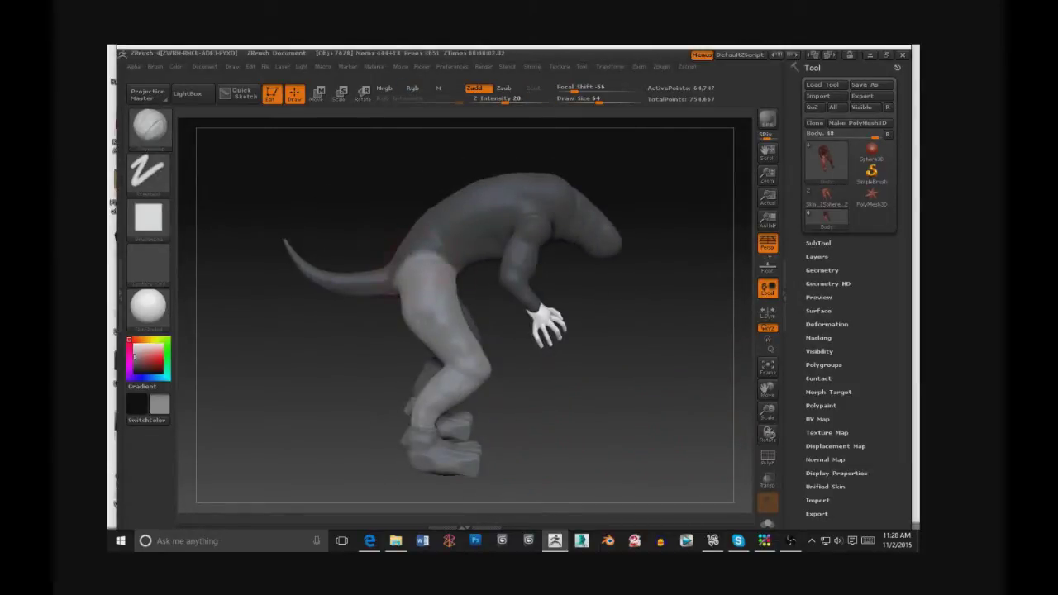
drag(517, 269, 479, 293)
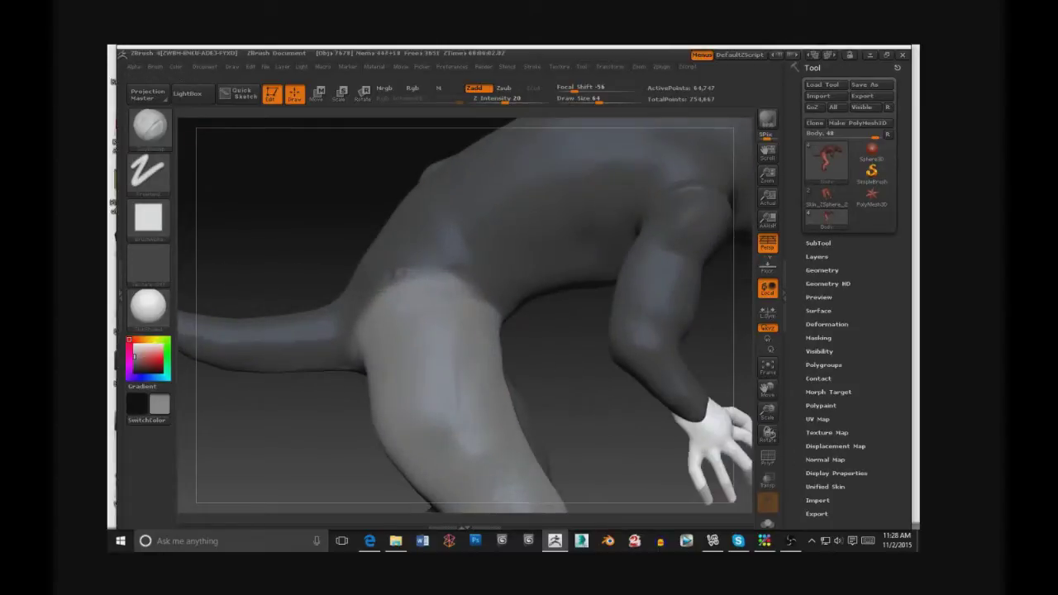
click(149, 126)
Step: Choose a Dots-stroke colour brush at Z Intensity 13 and orbit around the hips, legs and hand
click(330, 210)
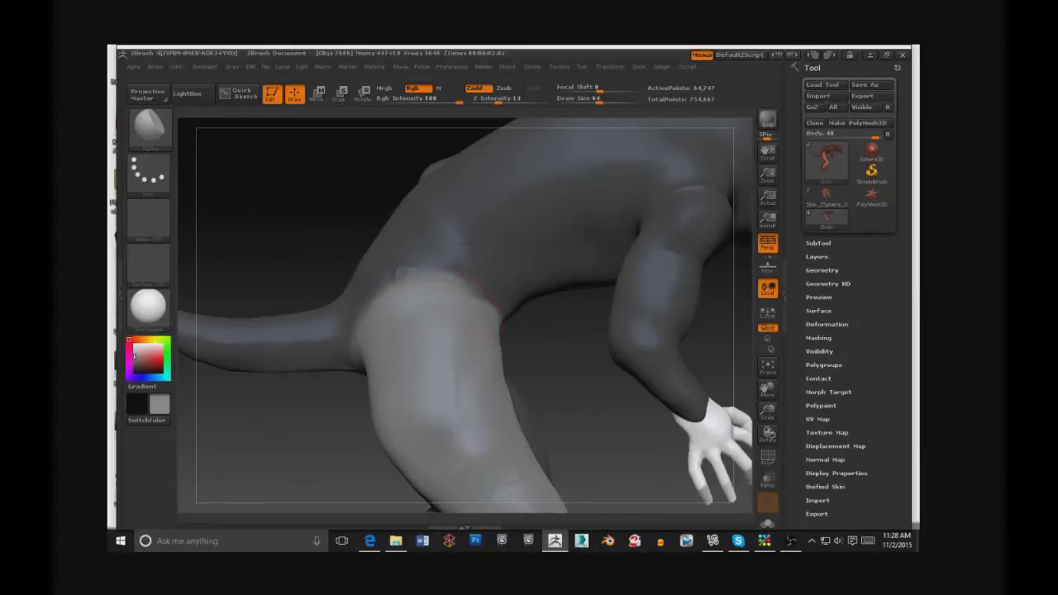
drag(449, 449, 485, 361)
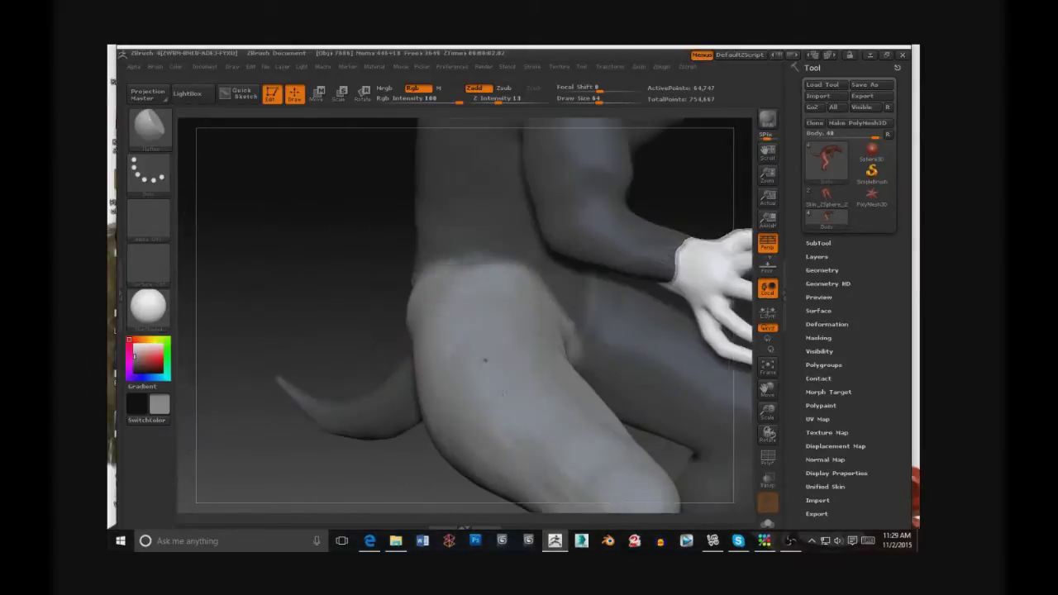
drag(485, 361, 347, 367)
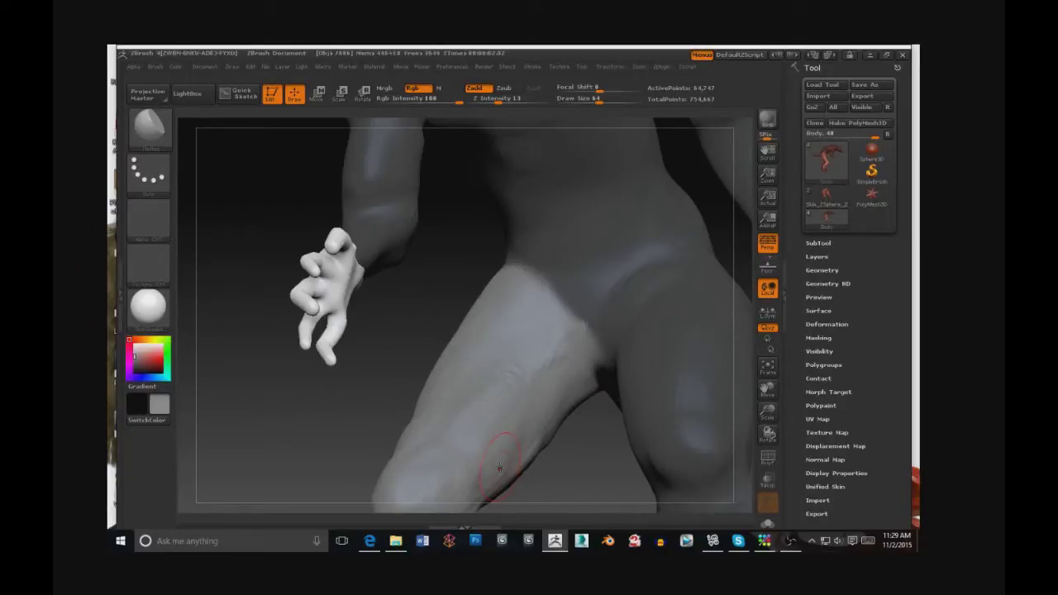
drag(347, 368, 330, 413)
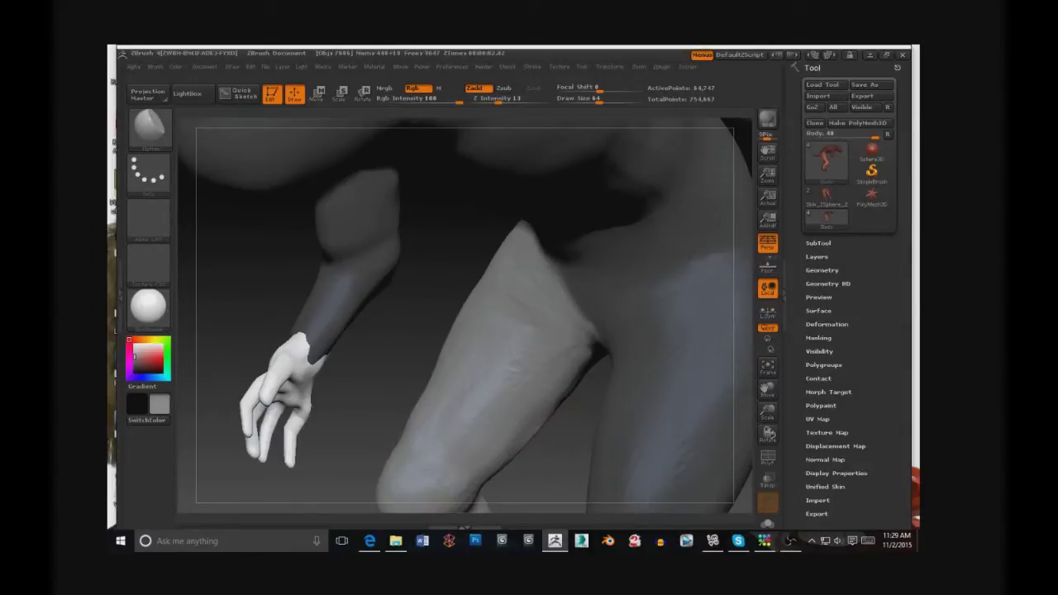
mouse_move(330, 413)
mouse_down()
mouse_move(413, 330)
mouse_move(463, 315)
mouse_up()
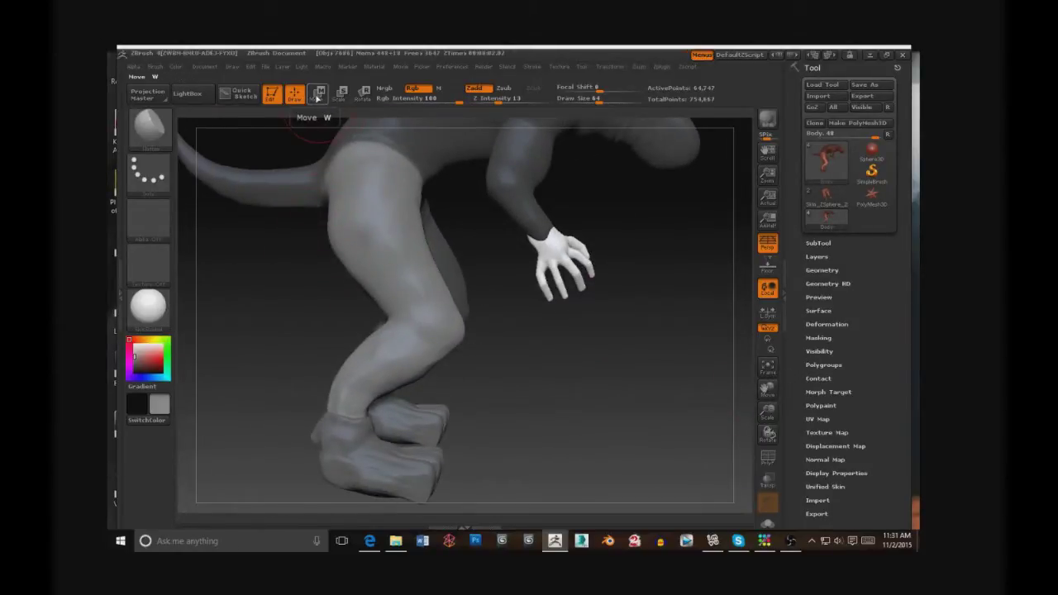
Step: Drag the lower leg down, then make Skin_ZSphere2 active and move the feet down-left
click(319, 92)
drag(358, 300, 301, 438)
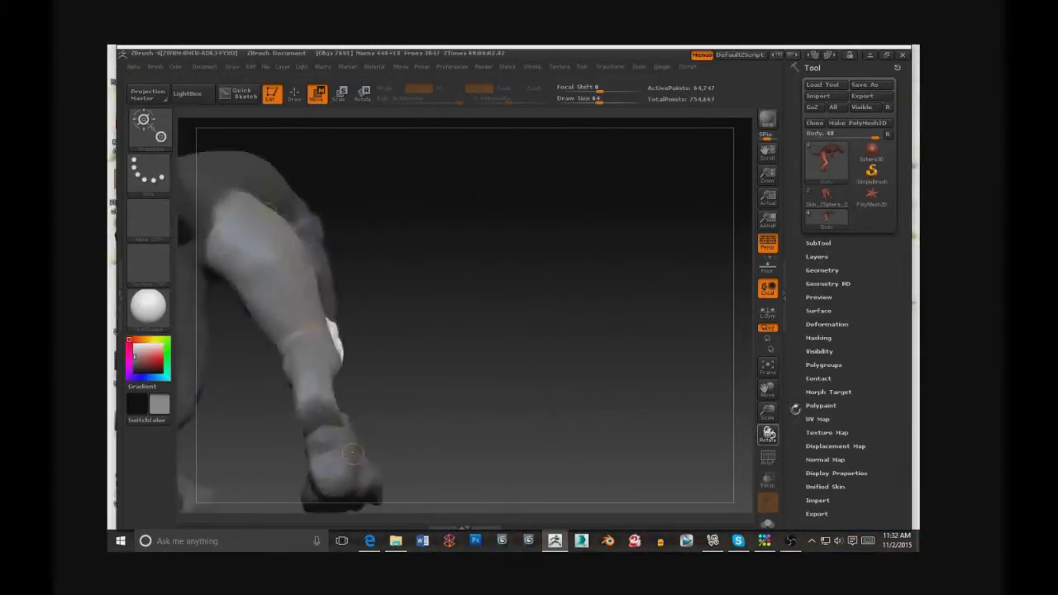
key(q)
click(818, 243)
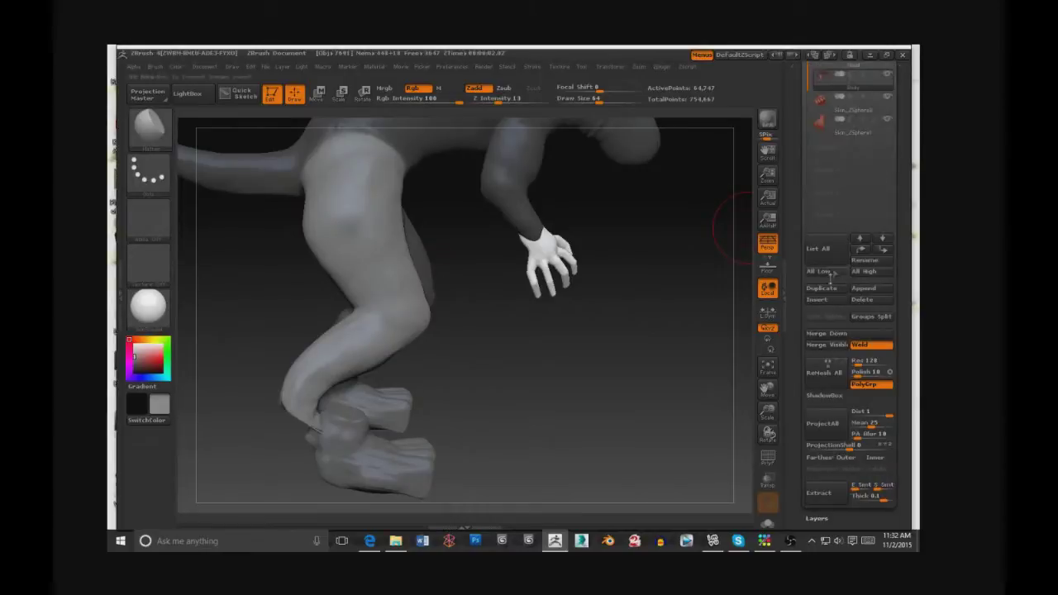
click(852, 106)
key(w)
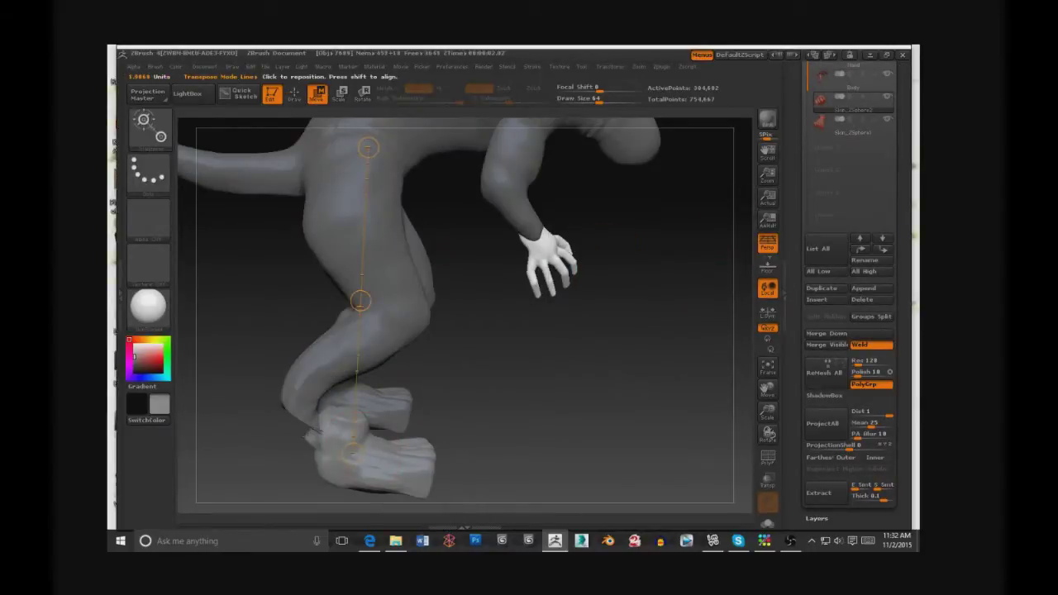
mouse_move(368, 442)
mouse_down()
mouse_move(301, 484)
mouse_move(372, 450)
mouse_move(428, 472)
mouse_up()
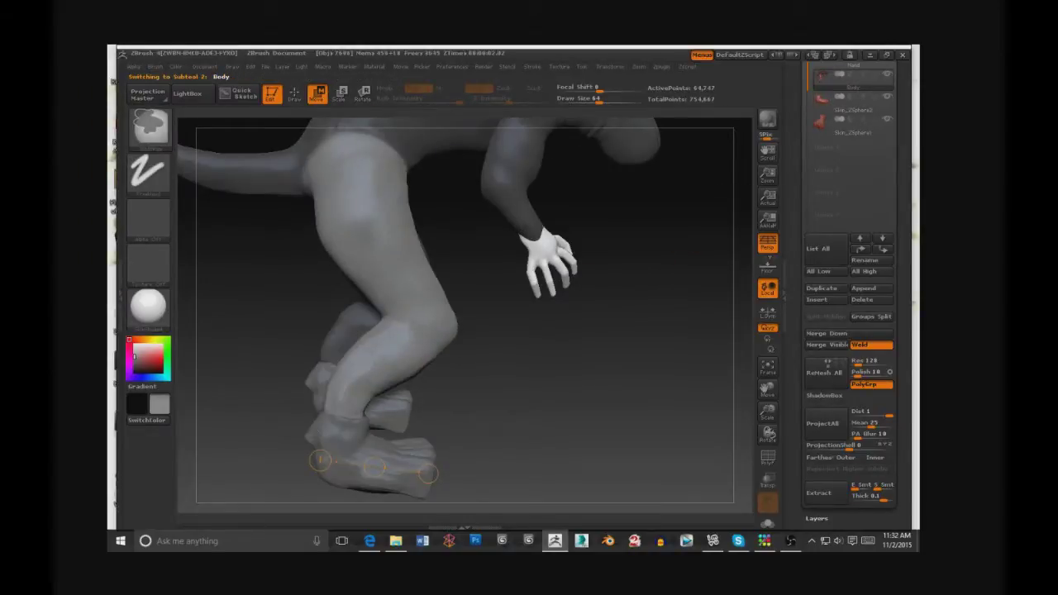
Step: Lay a Transpose line from hip to foot, hide the feet subtool and check the legs
drag(355, 134, 346, 457)
click(884, 121)
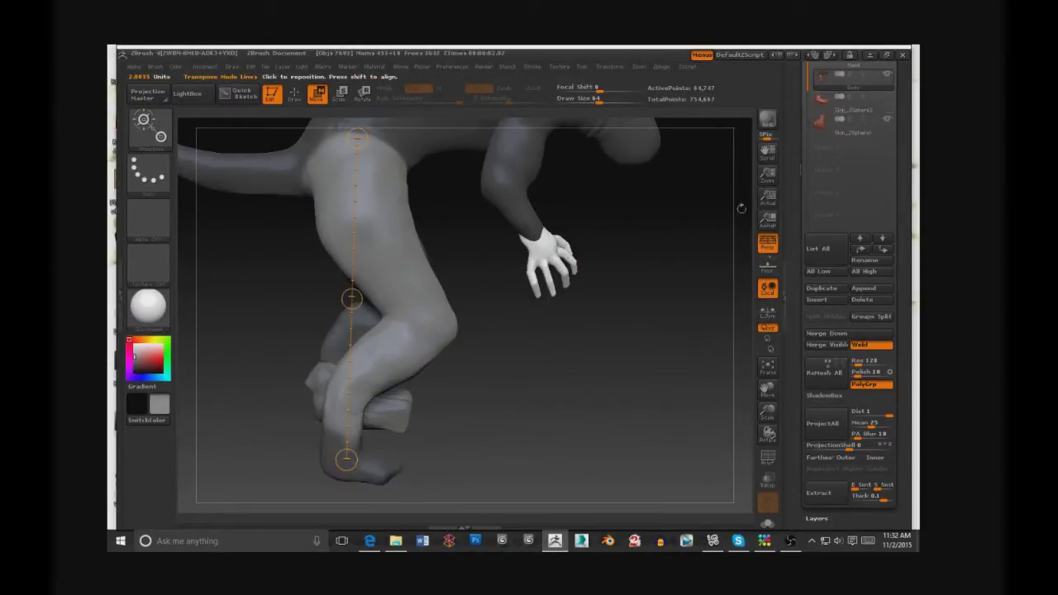
drag(628, 372, 579, 363)
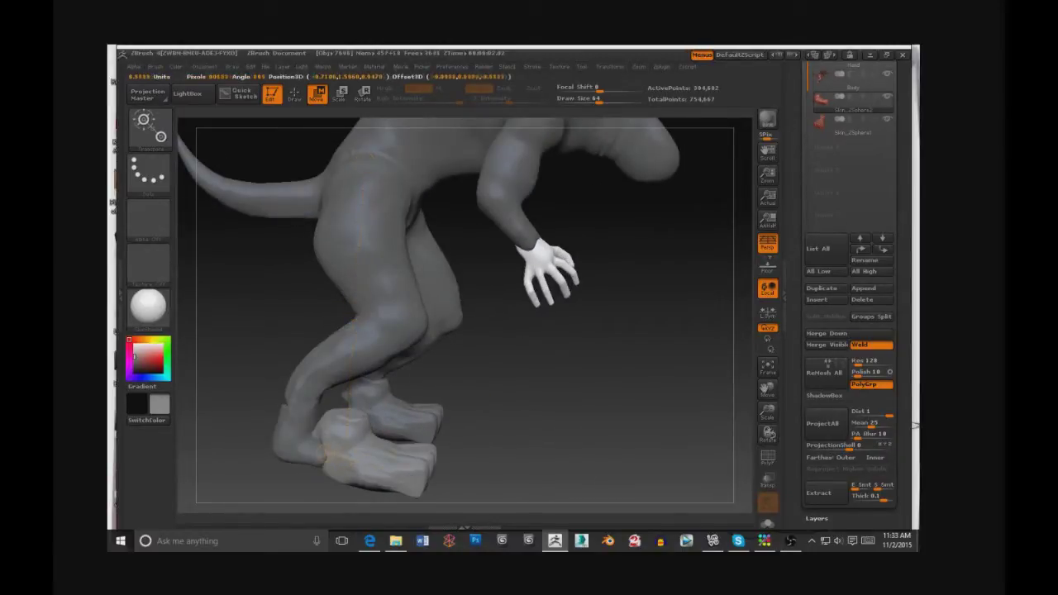
mouse_move(420, 477)
mouse_down()
mouse_move(366, 493)
mouse_move(335, 484)
mouse_up()
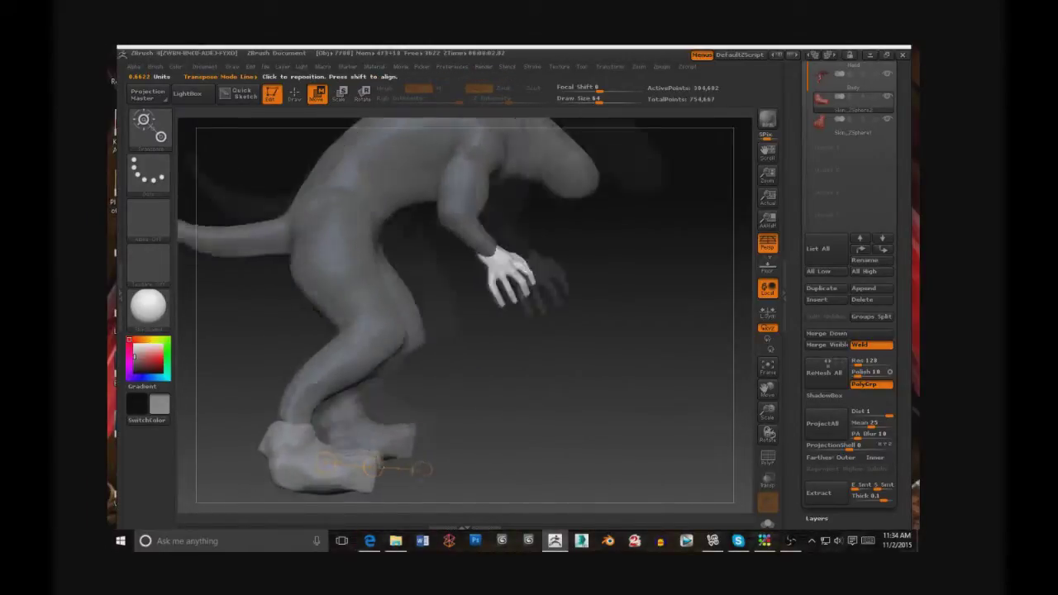
mouse_move(335, 479)
mouse_down()
mouse_move(322, 458)
mouse_move(413, 471)
mouse_move(355, 462)
mouse_up()
Step: Clear the reposition line at the feet and frame the whole creature from the other side
key(w)
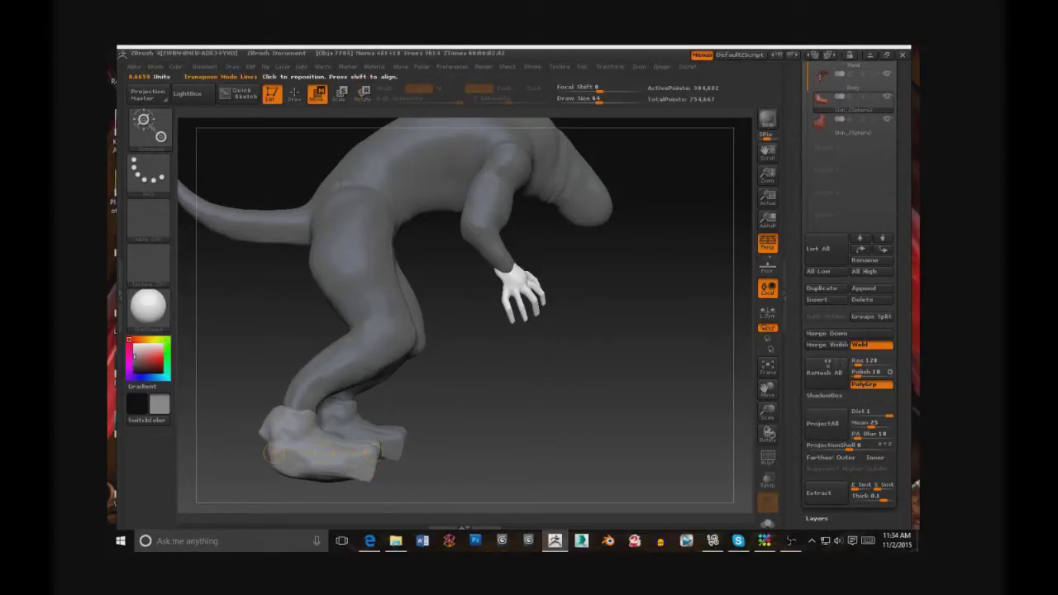
mouse_move(268, 453)
mouse_down()
mouse_move(355, 463)
mouse_move(312, 462)
mouse_up()
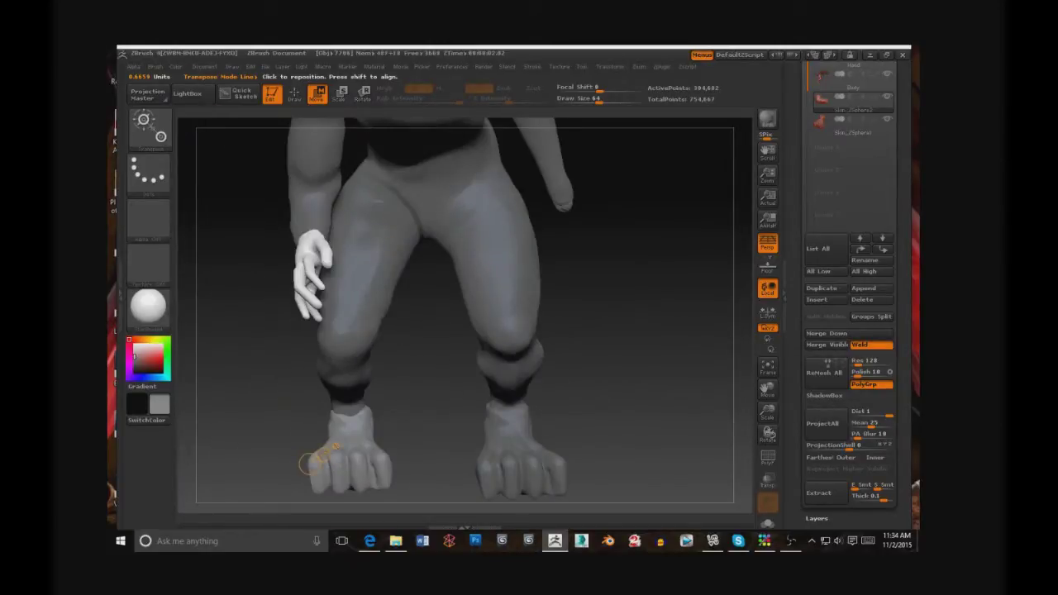
mouse_move(312, 463)
mouse_down()
mouse_move(529, 454)
mouse_move(335, 116)
mouse_up()
click(498, 460)
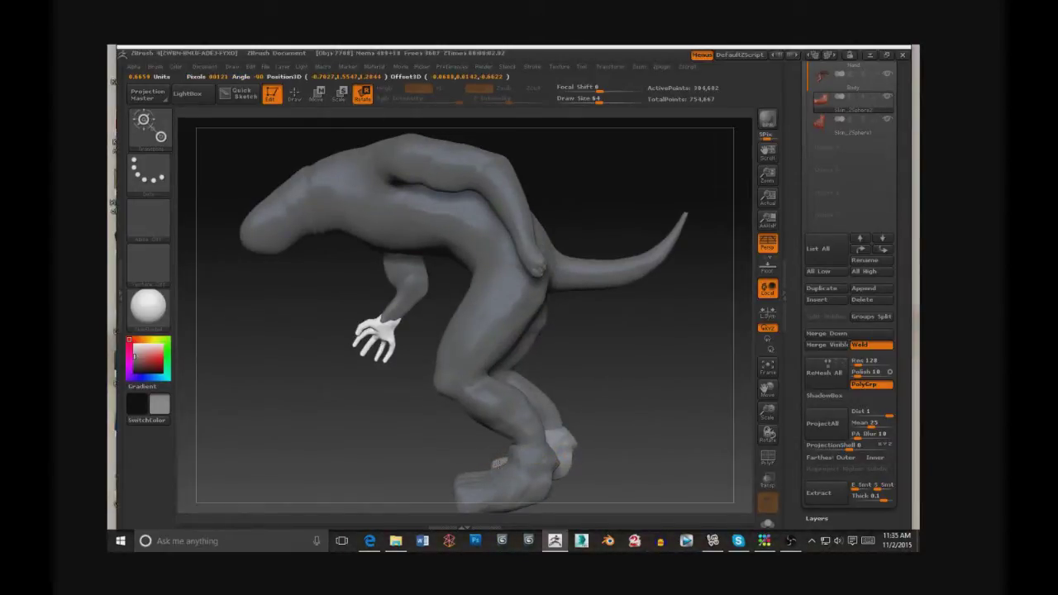
mouse_move(767, 433)
mouse_down()
mouse_move(818, 439)
mouse_move(781, 397)
mouse_up()
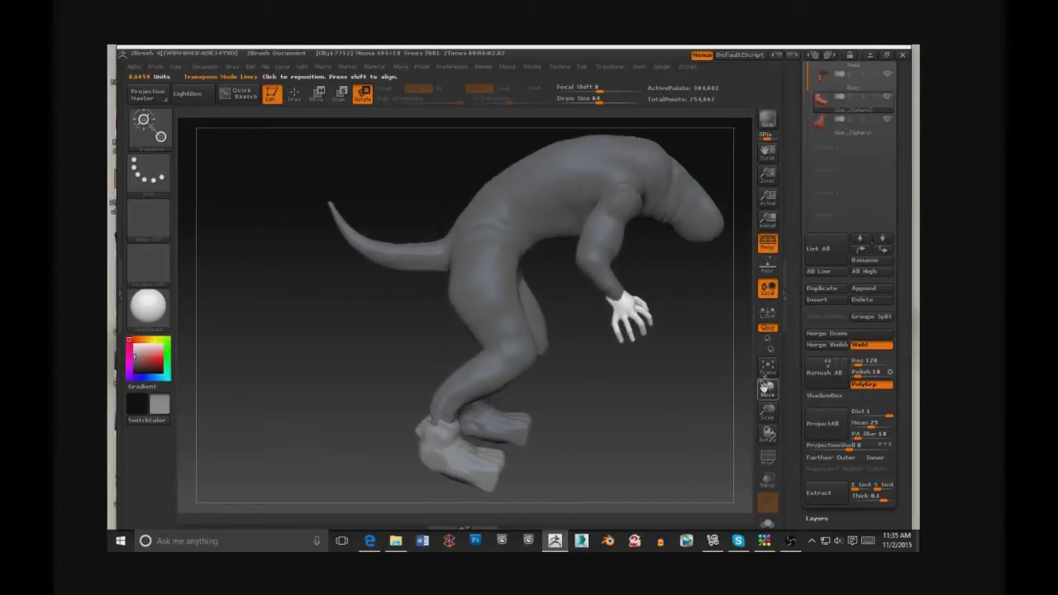
click(767, 369)
click(770, 376)
Step: Draw a new Transpose line on the feet, return to Draw mode and select the Body subtool
mouse_move(496, 314)
mouse_down()
mouse_move(417, 381)
mouse_move(432, 377)
mouse_up()
drag(768, 411, 770, 429)
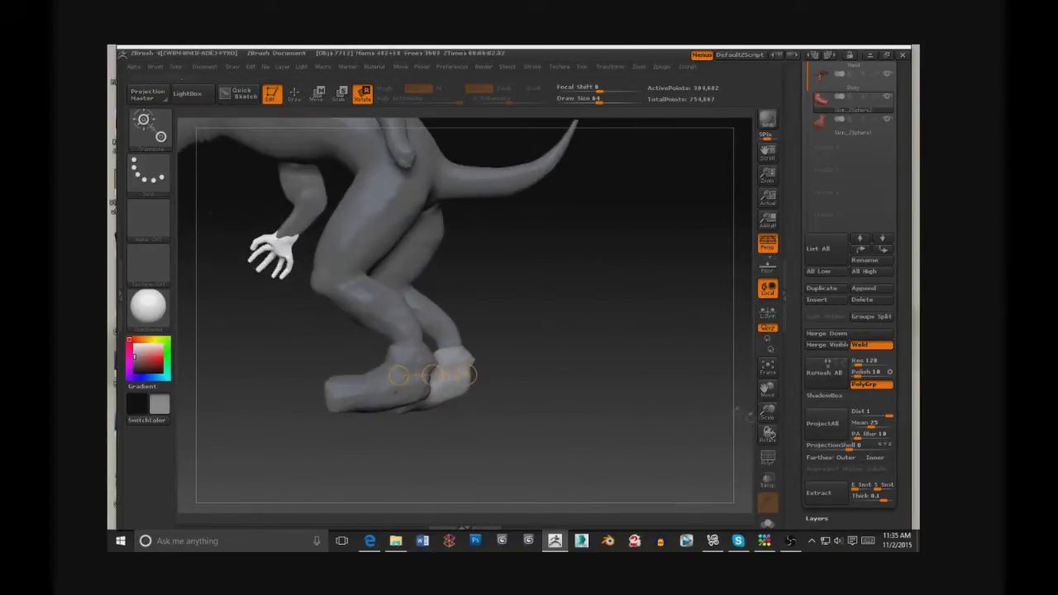
drag(431, 375, 397, 371)
key(q)
drag(579, 396, 628, 389)
alt+click(396, 314)
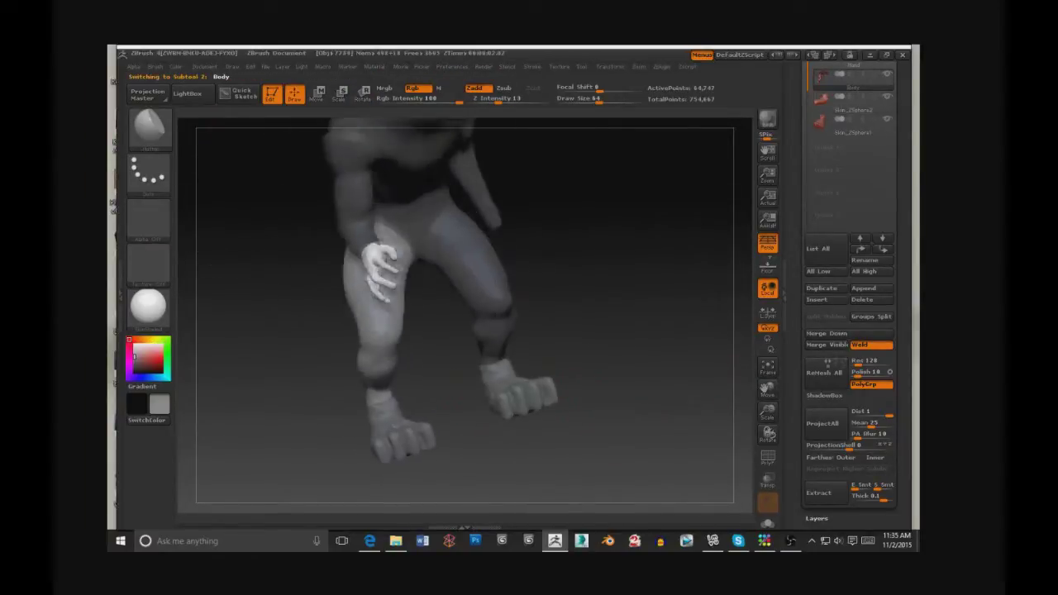
Step: Select the FormSoft brush from the brush palette, then switch to another sculpting brush
drag(768, 411, 769, 429)
drag(767, 388, 765, 385)
mouse_move(632, 352)
mouse_down()
mouse_move(701, 348)
mouse_move(579, 355)
mouse_up()
click(143, 135)
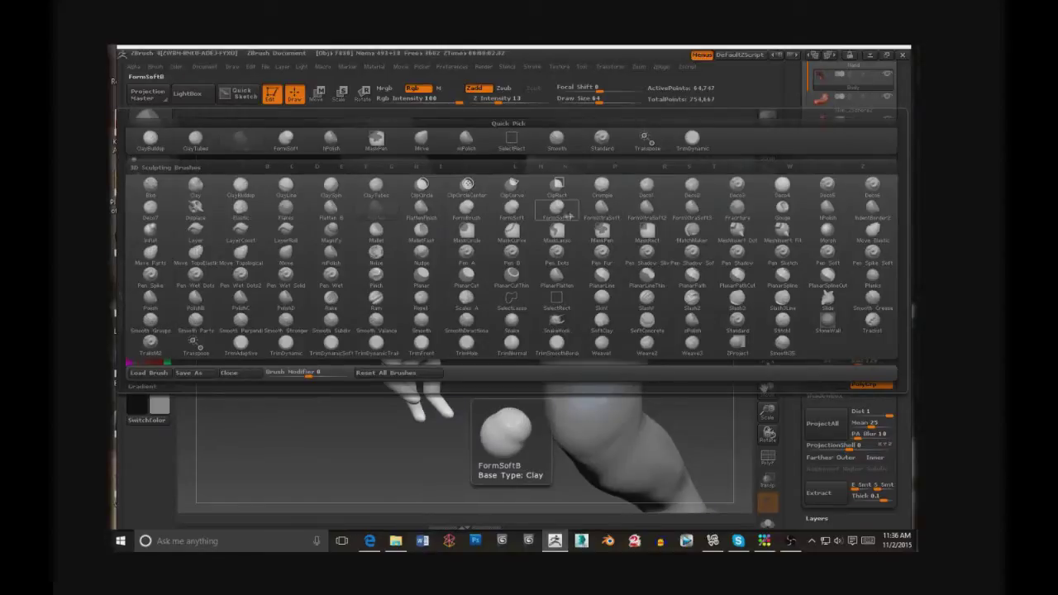
click(506, 214)
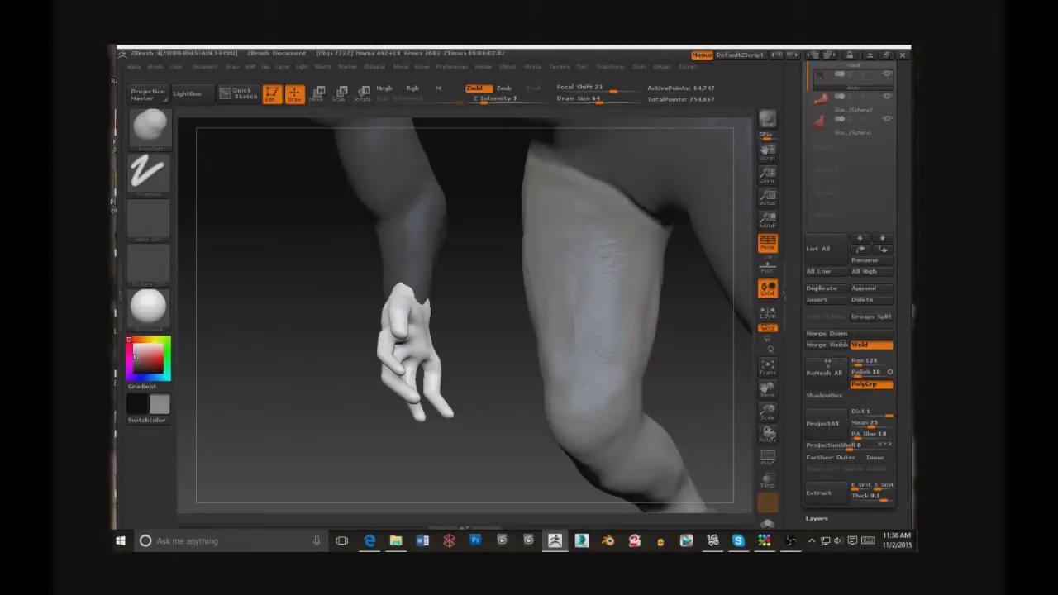
drag(273, 430, 347, 396)
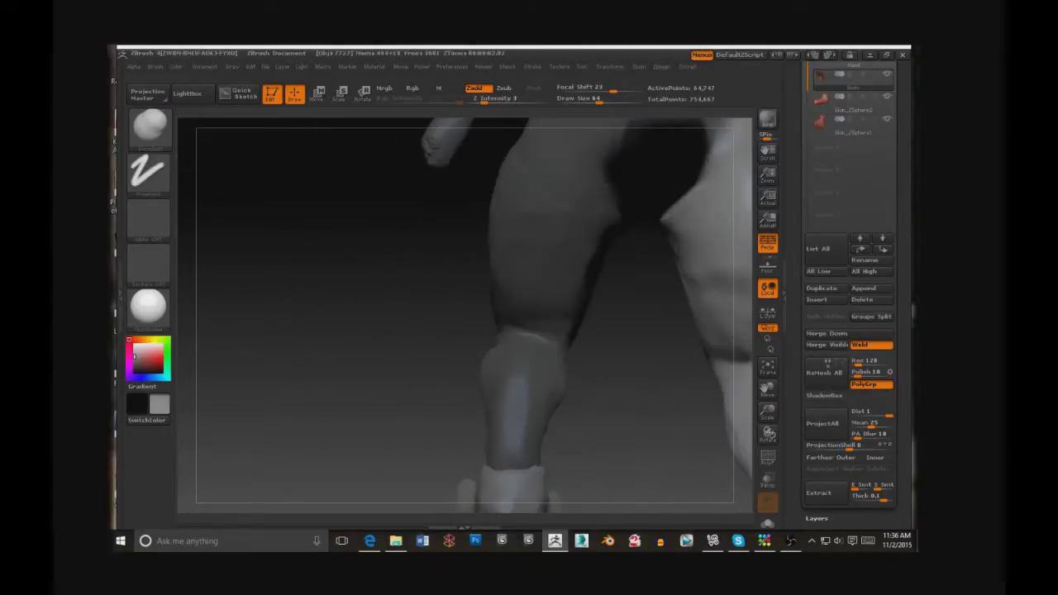
key(b)
click(497, 251)
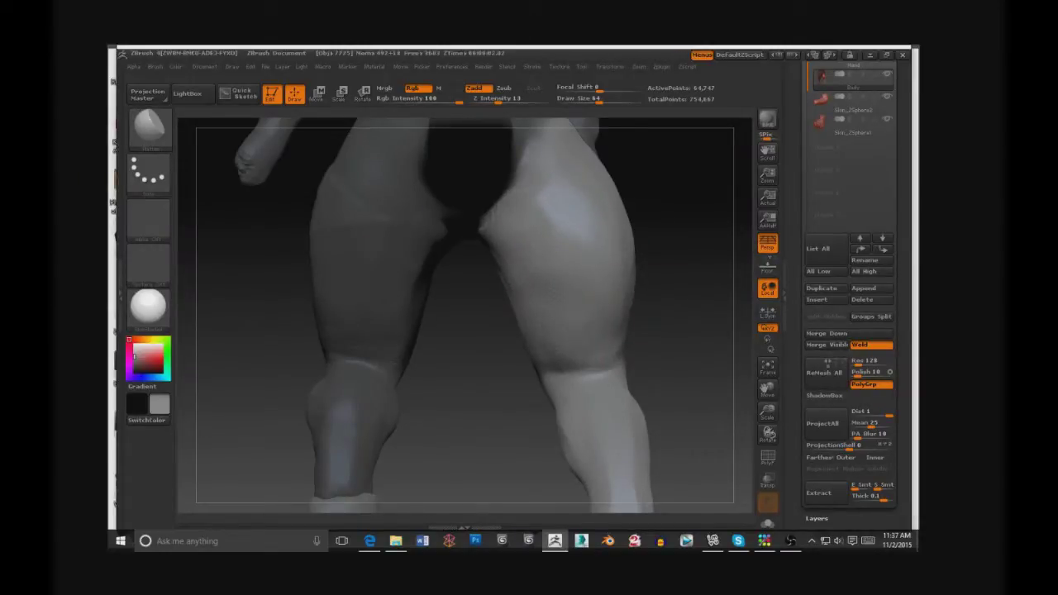
Step: Sculpt muscle form into the thighs and knees, rotating around the bent legs
drag(372, 364, 428, 351)
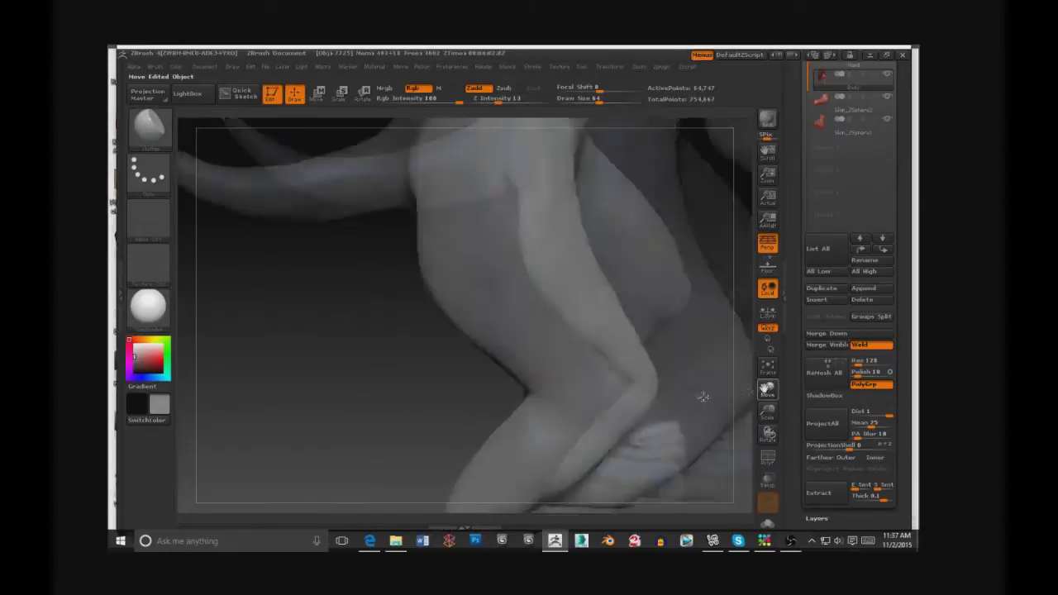
drag(429, 352, 513, 367)
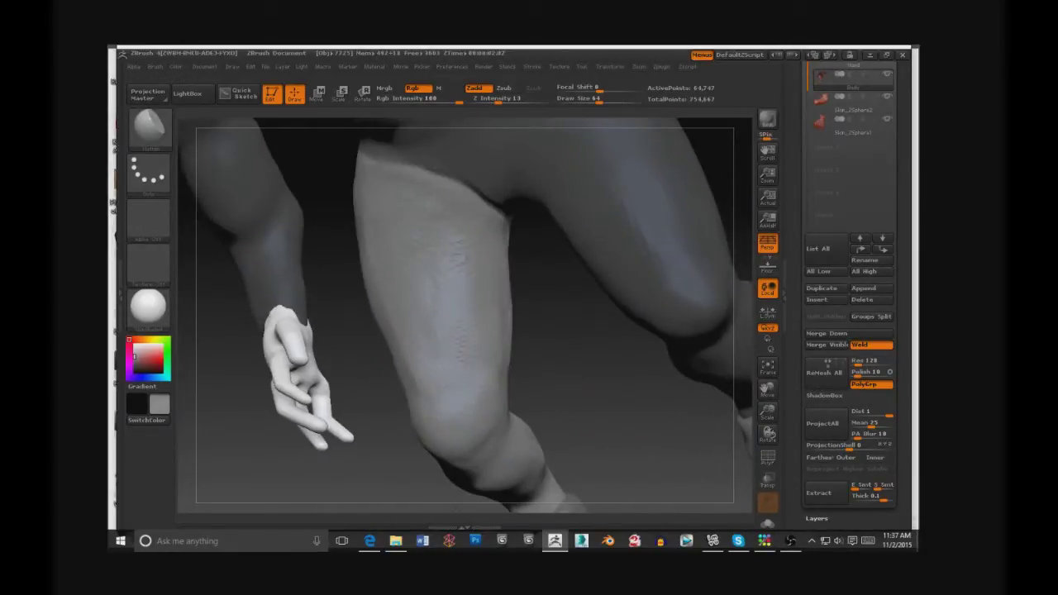
drag(574, 357, 529, 326)
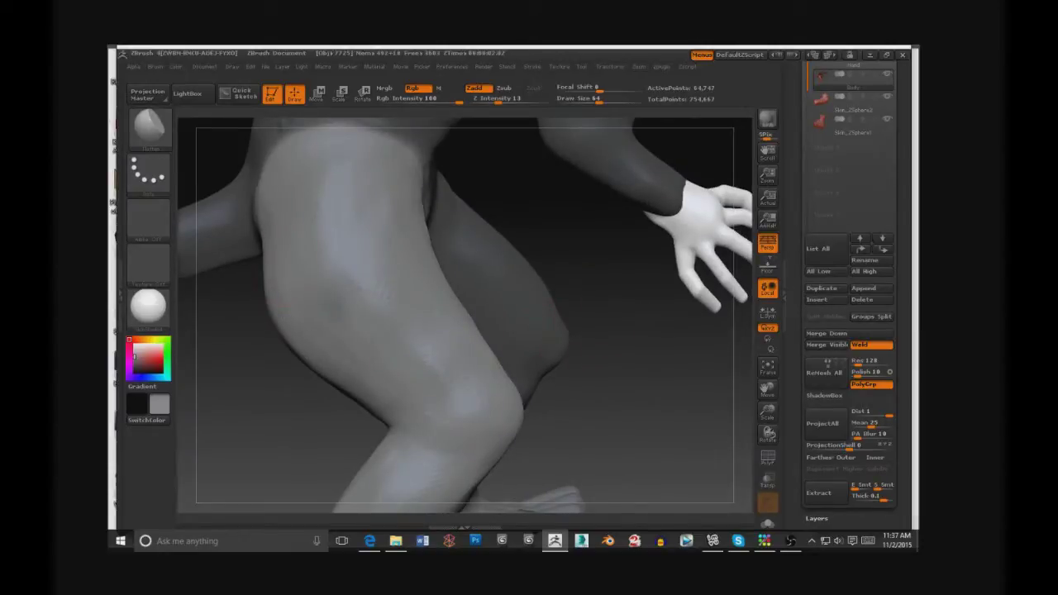
drag(546, 402, 463, 388)
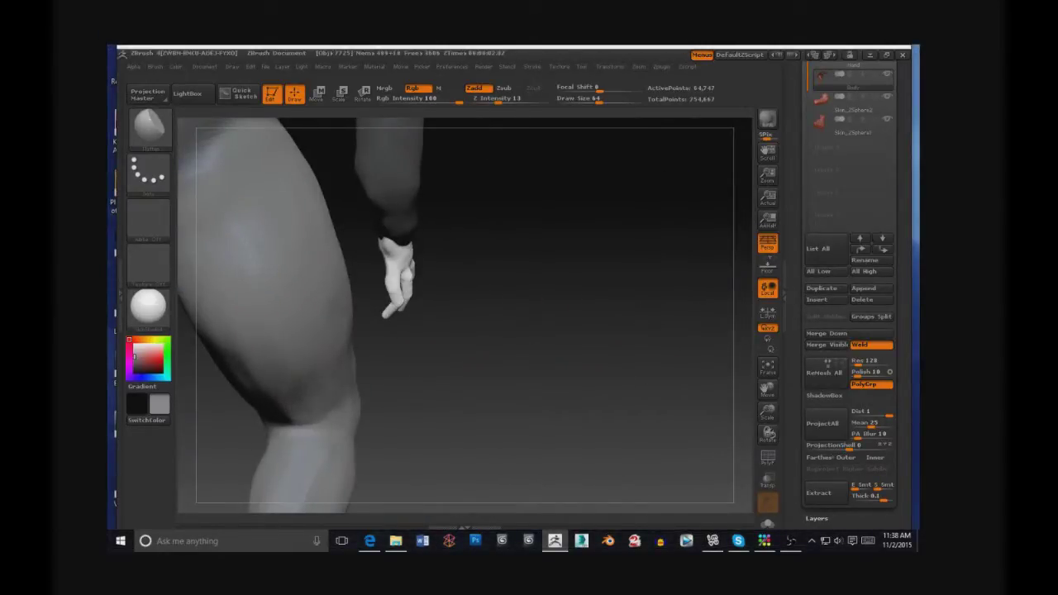
drag(508, 366, 471, 364)
mouse_move(372, 387)
mouse_down()
mouse_move(388, 347)
mouse_move(438, 314)
mouse_up()
drag(438, 403, 446, 379)
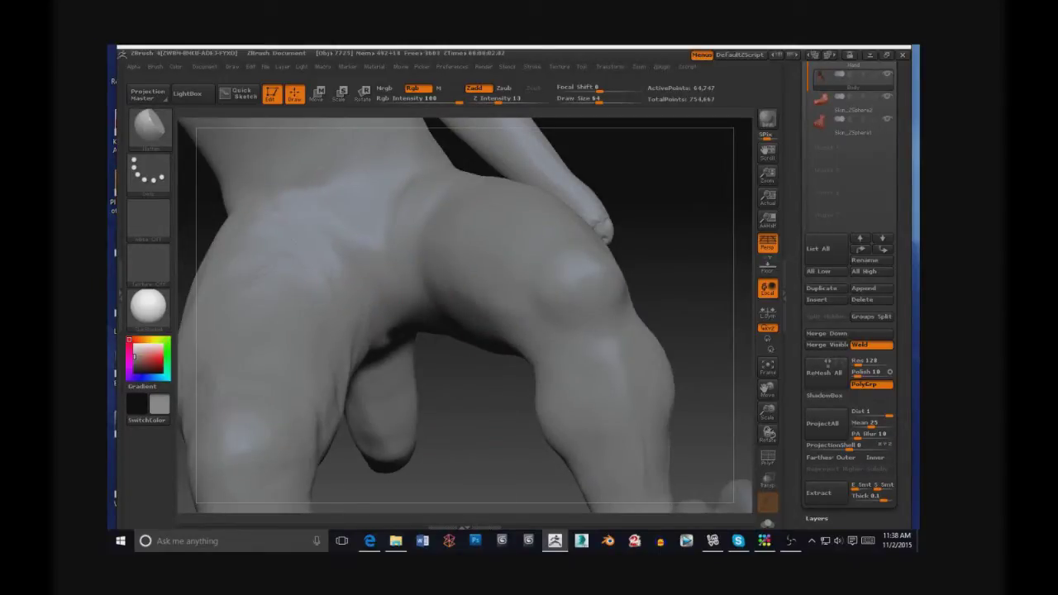
drag(446, 380, 281, 214)
drag(364, 414, 595, 405)
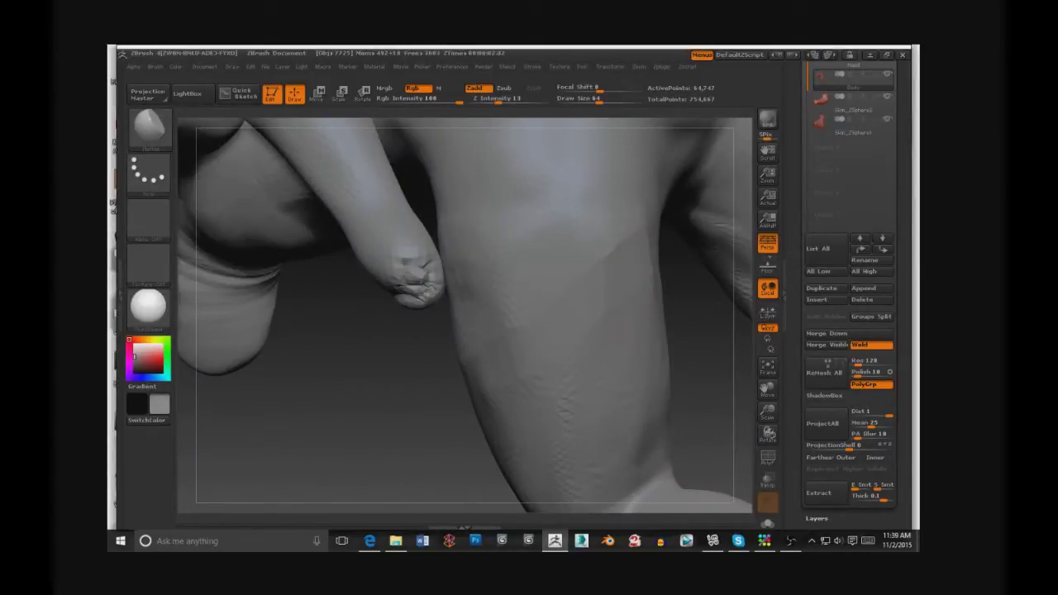
drag(595, 406, 669, 403)
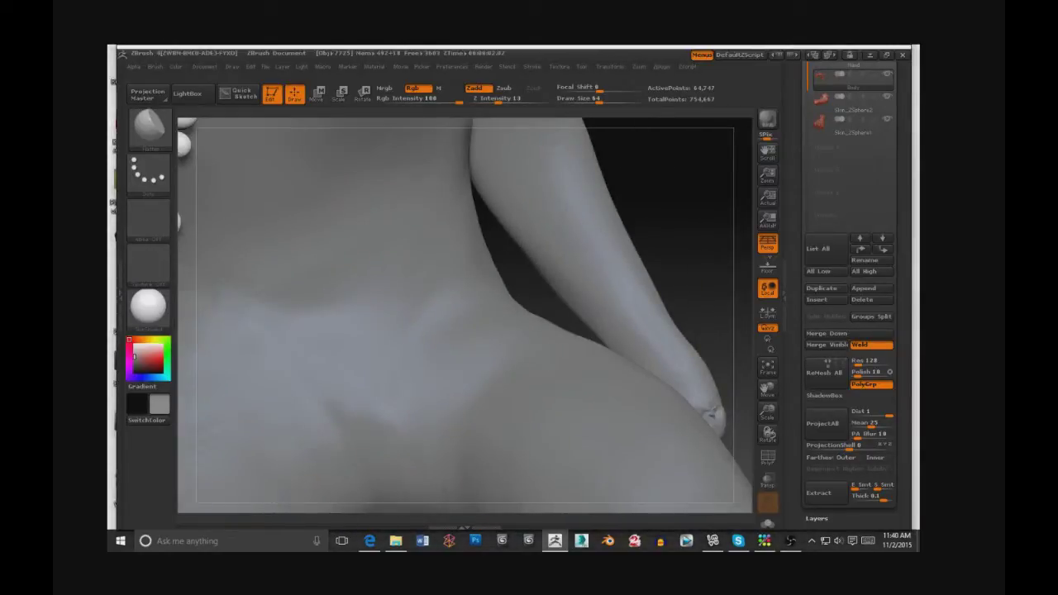
mouse_move(557, 302)
mouse_down()
mouse_move(596, 303)
mouse_move(238, 393)
mouse_up()
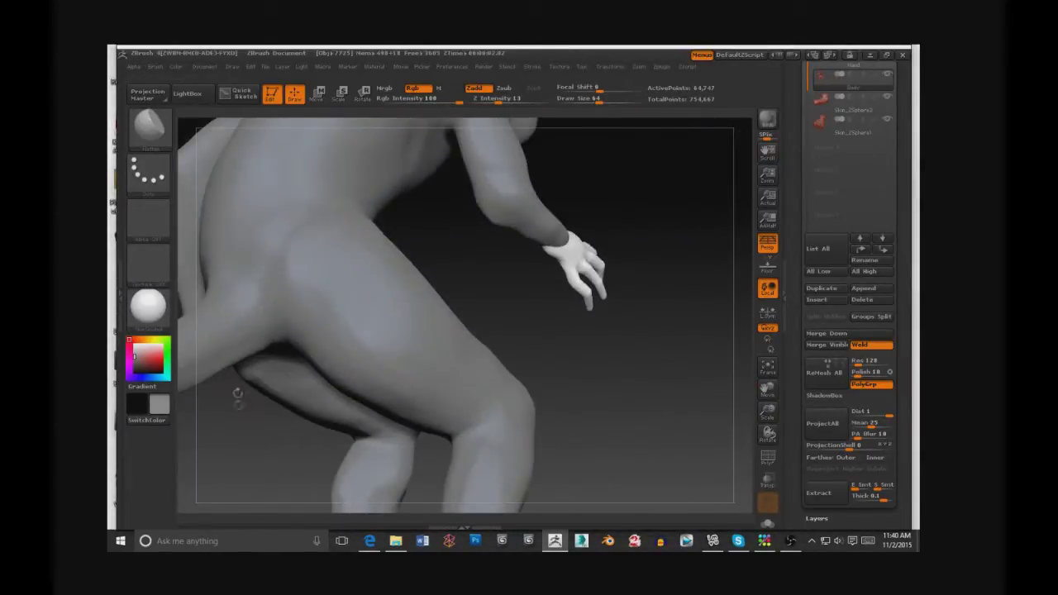
Step: Sculpt the shoulders, hips and side of the torso from several angles
mouse_move(662, 392)
mouse_down()
mouse_move(449, 347)
mouse_move(512, 334)
mouse_up()
drag(397, 240, 462, 237)
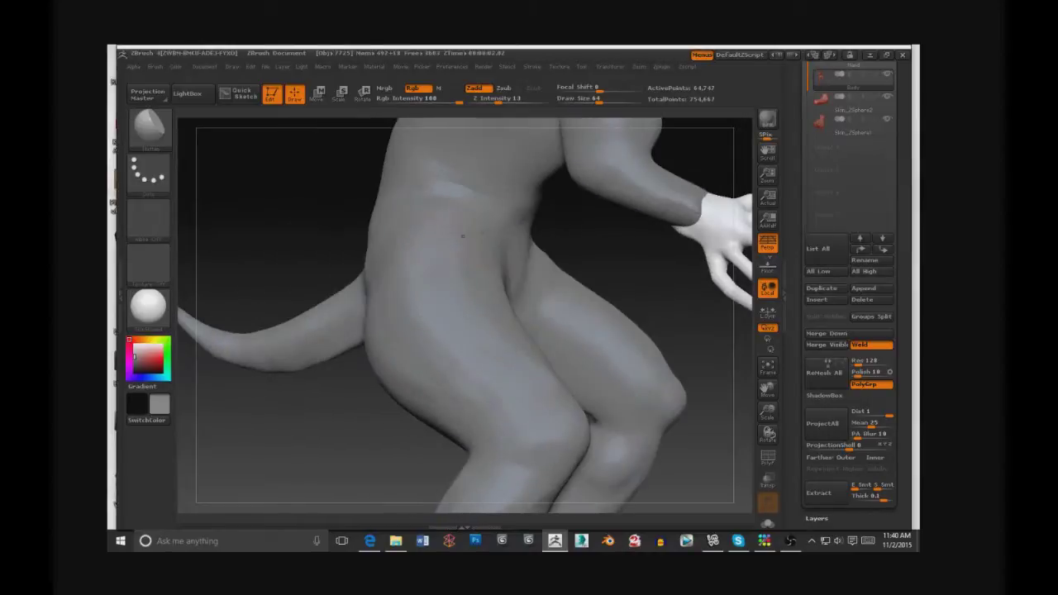
drag(357, 206, 520, 273)
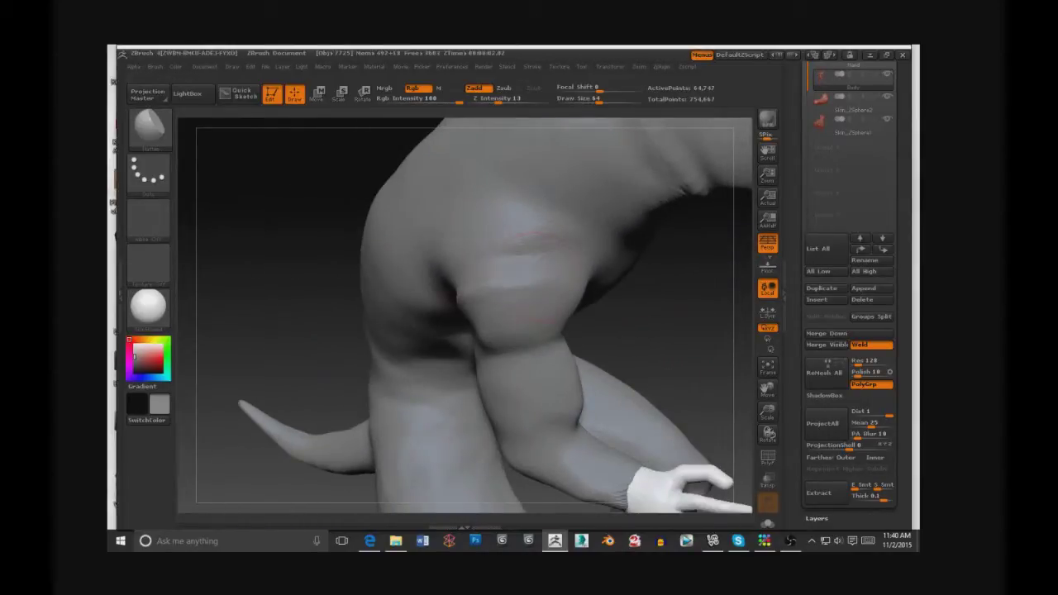
drag(463, 314, 529, 247)
mouse_move(496, 281)
mouse_down()
mouse_move(397, 314)
mouse_move(512, 281)
mouse_move(347, 259)
mouse_up()
drag(588, 425, 567, 291)
drag(628, 405, 380, 272)
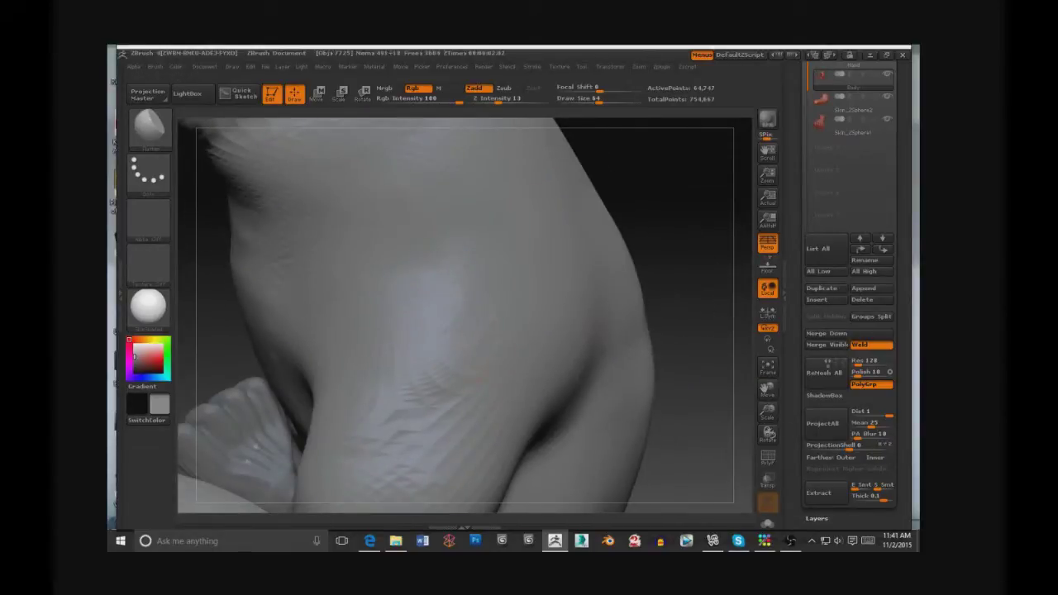
mouse_move(634, 302)
mouse_down()
mouse_move(678, 421)
mouse_move(645, 363)
mouse_move(496, 331)
mouse_move(512, 347)
mouse_up()
Step: Inspect both legs and feet, then make the Skin_ZSphere2 feet subtool active
mouse_move(767, 388)
mouse_down()
mouse_move(493, 411)
mouse_move(578, 409)
mouse_up()
drag(767, 388, 496, 331)
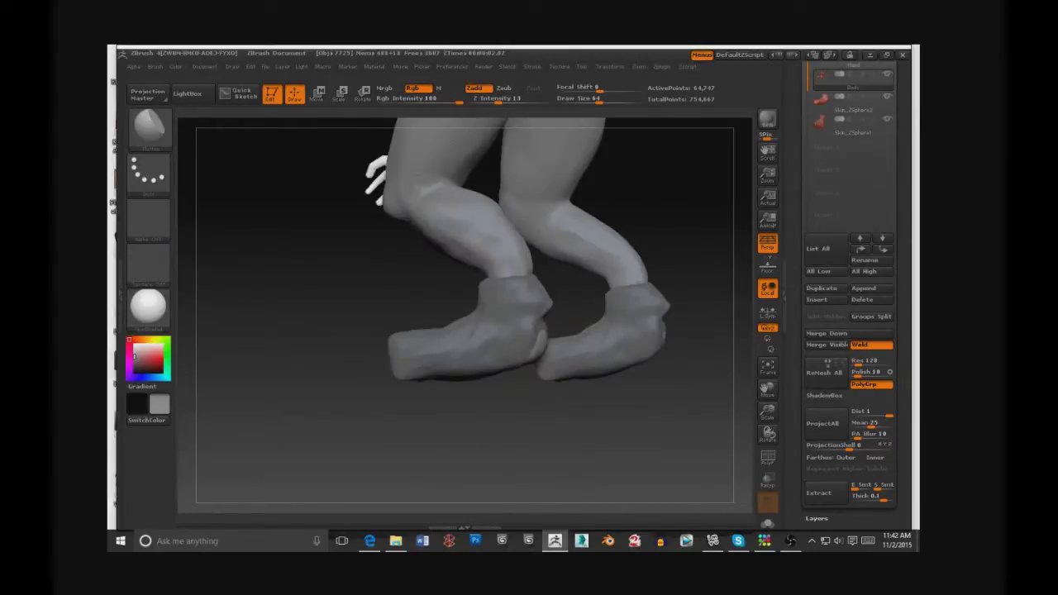
mouse_move(678, 379)
mouse_down()
mouse_move(767, 388)
mouse_move(521, 326)
mouse_move(653, 326)
mouse_up()
alt+click(578, 289)
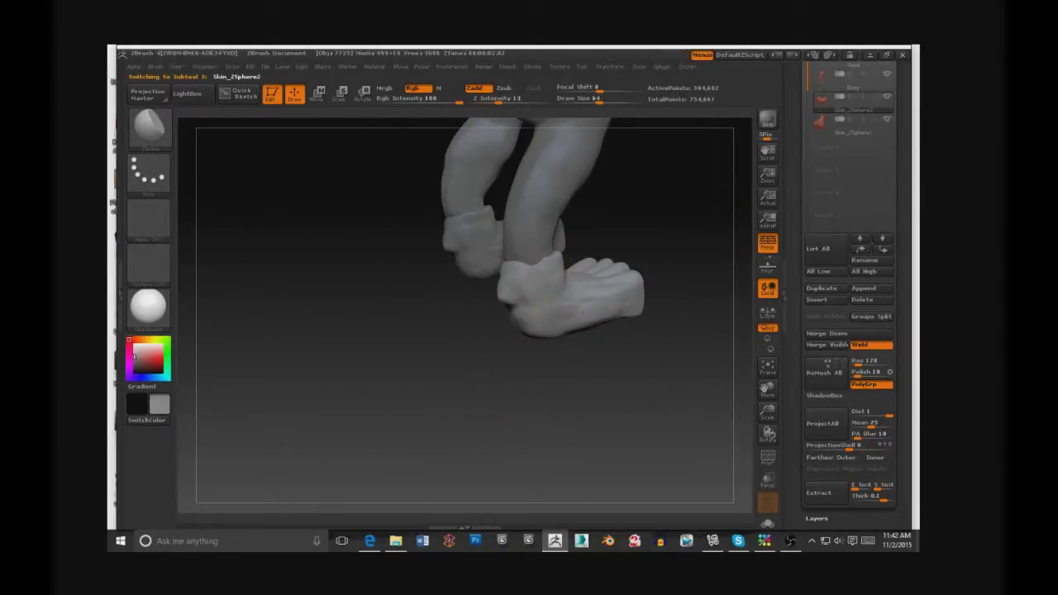
Step: Switch through Skin_ZSphere1 and make the Body subtool active
drag(556, 251, 608, 277)
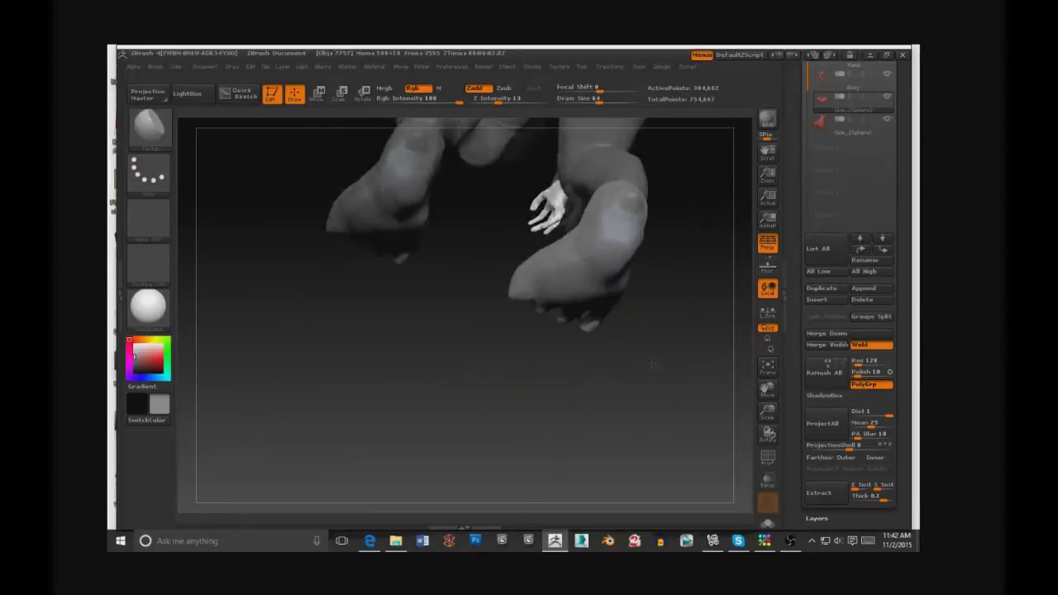
mouse_move(562, 211)
mouse_down()
mouse_move(520, 402)
mouse_move(529, 409)
mouse_up()
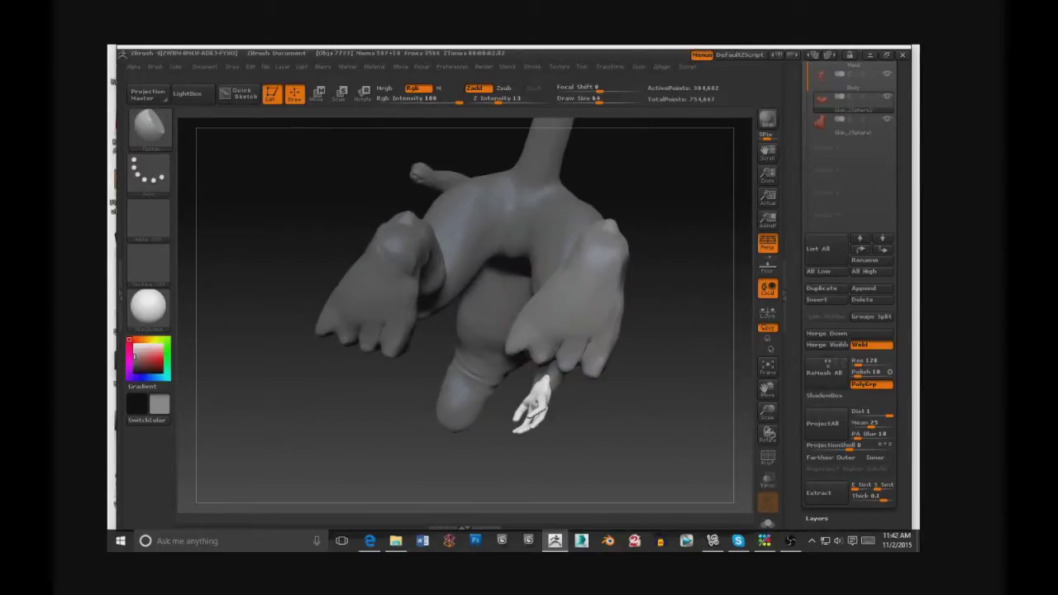
click(838, 119)
drag(529, 409, 579, 248)
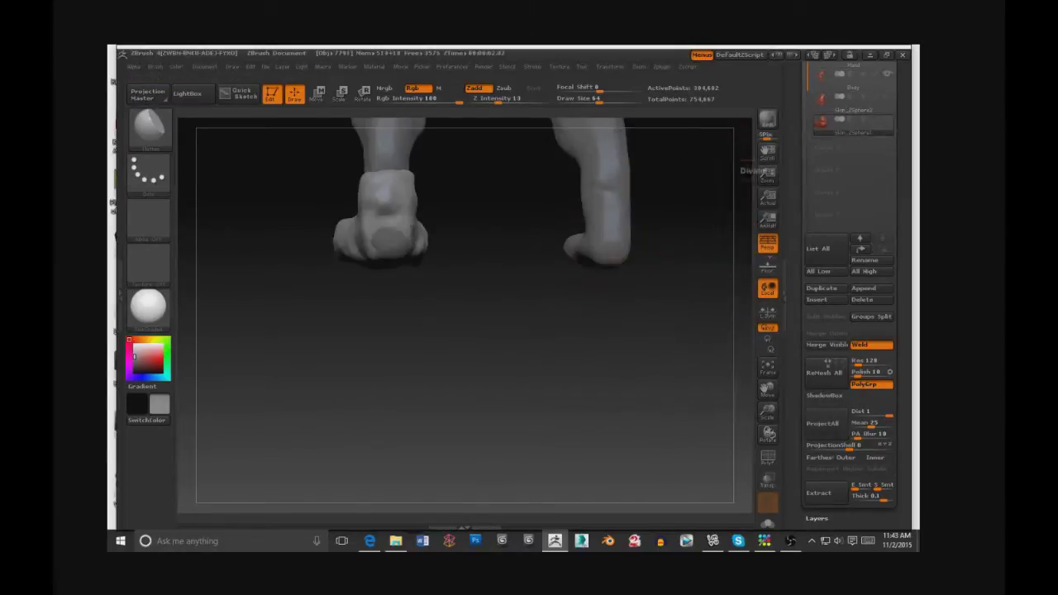
click(850, 80)
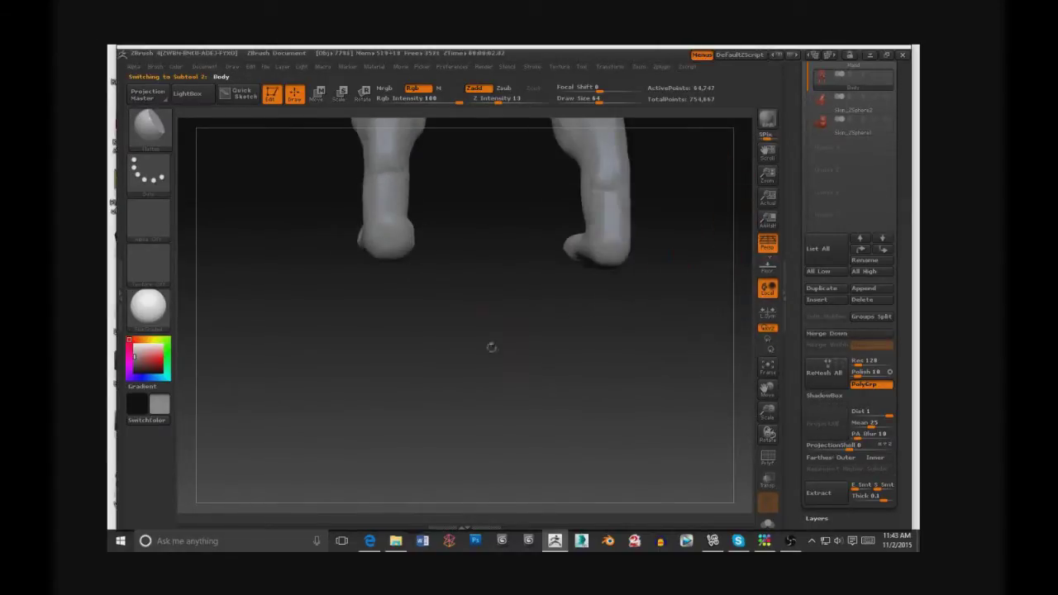
Step: Pick the ClayTubes brush and rotate to a near-front view of the whole werewolf
key(b)
click(362, 197)
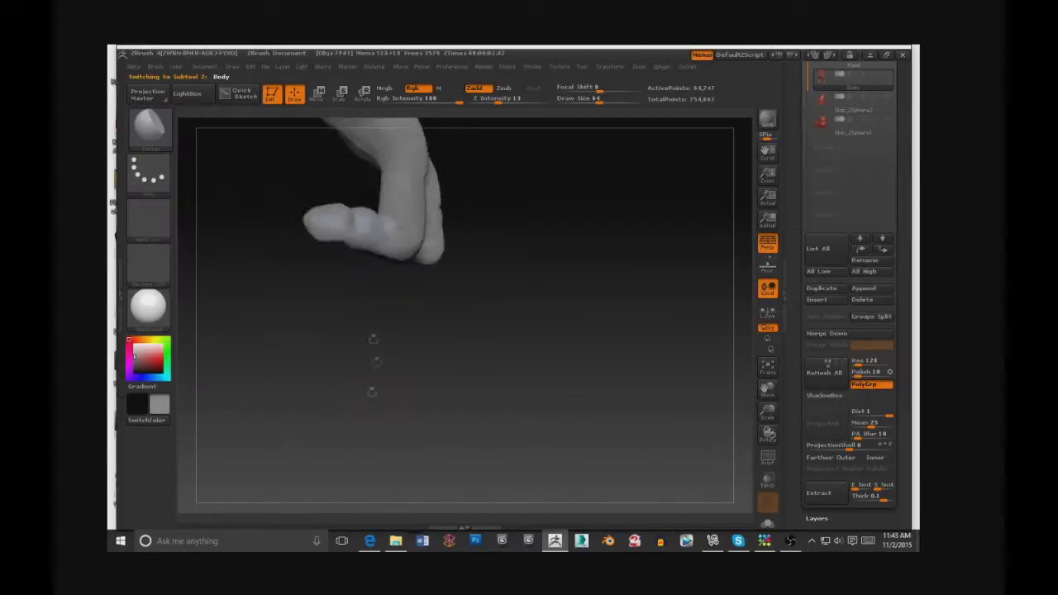
drag(397, 264, 433, 270)
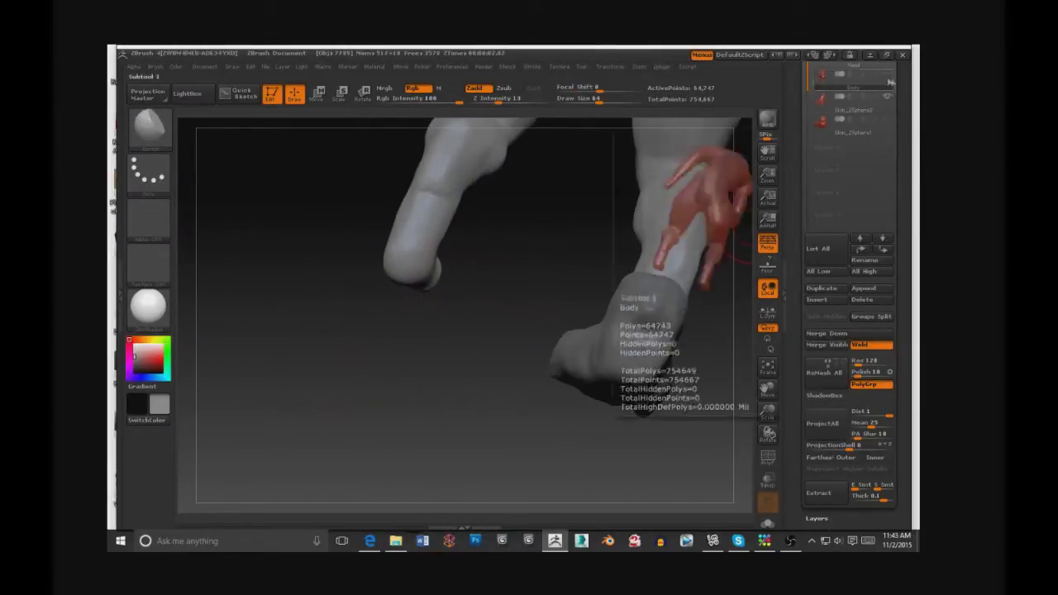
drag(433, 270, 405, 260)
drag(381, 367, 347, 314)
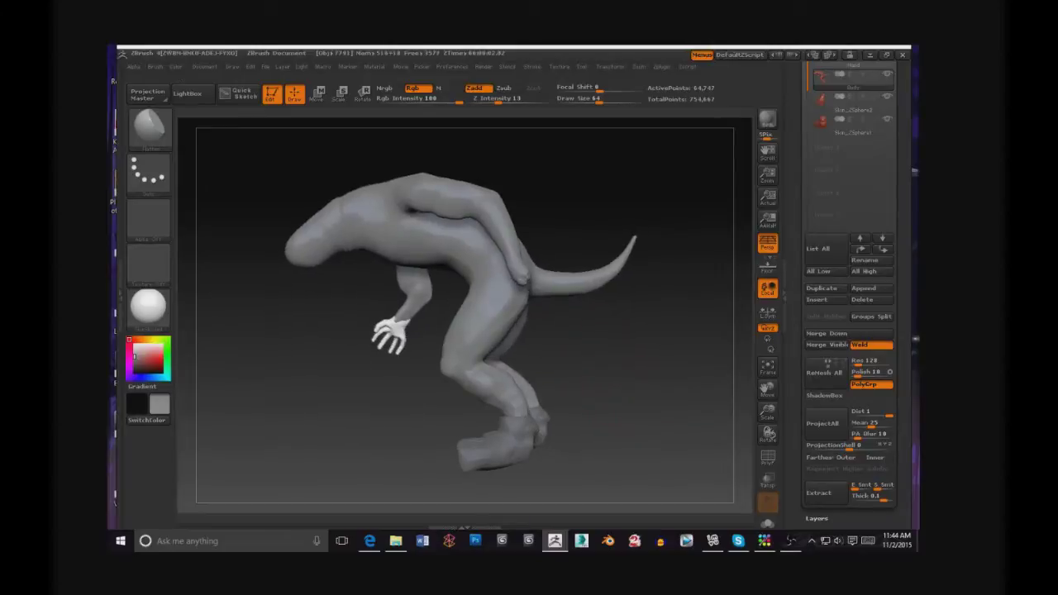
drag(583, 343, 661, 393)
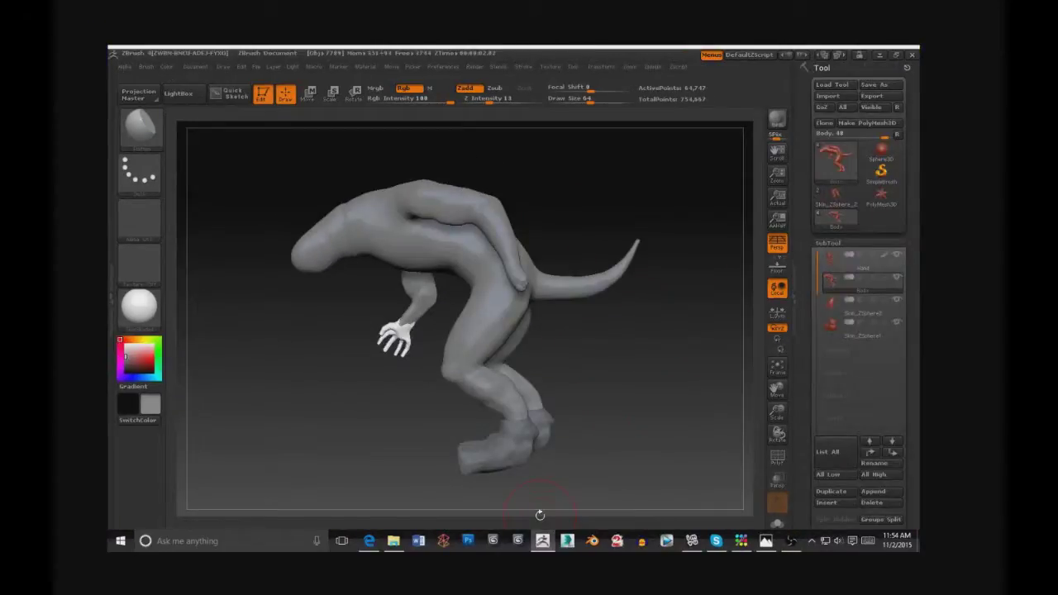
Step: Append a ZSphere from the 3D Meshes list and make that new ZSphere subtool active
drag(642, 354, 694, 314)
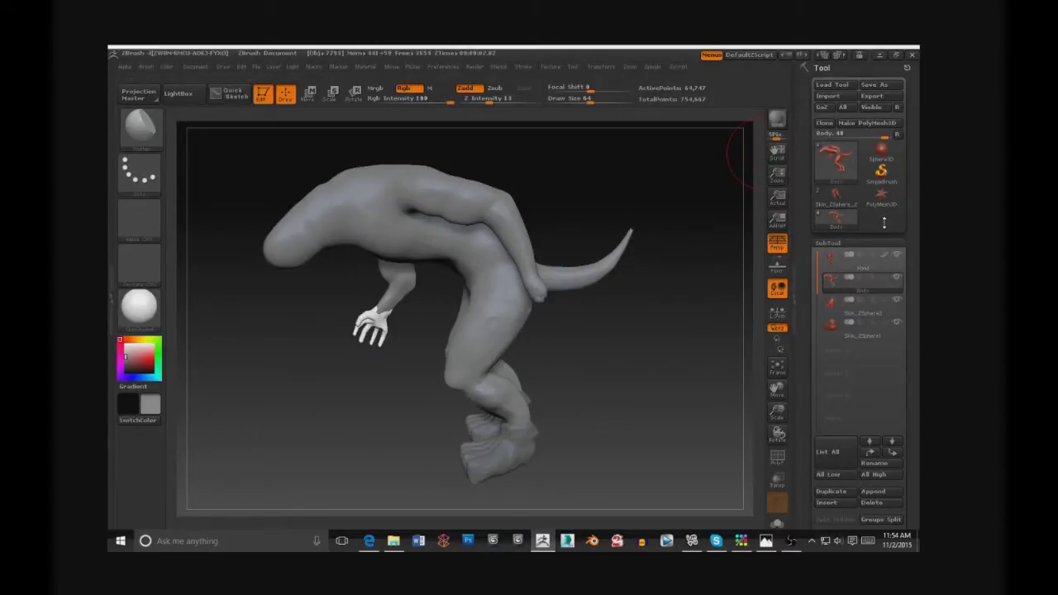
click(881, 153)
click(836, 157)
scroll(872, 248, down, 3)
scroll(868, 273, down, 3)
click(868, 288)
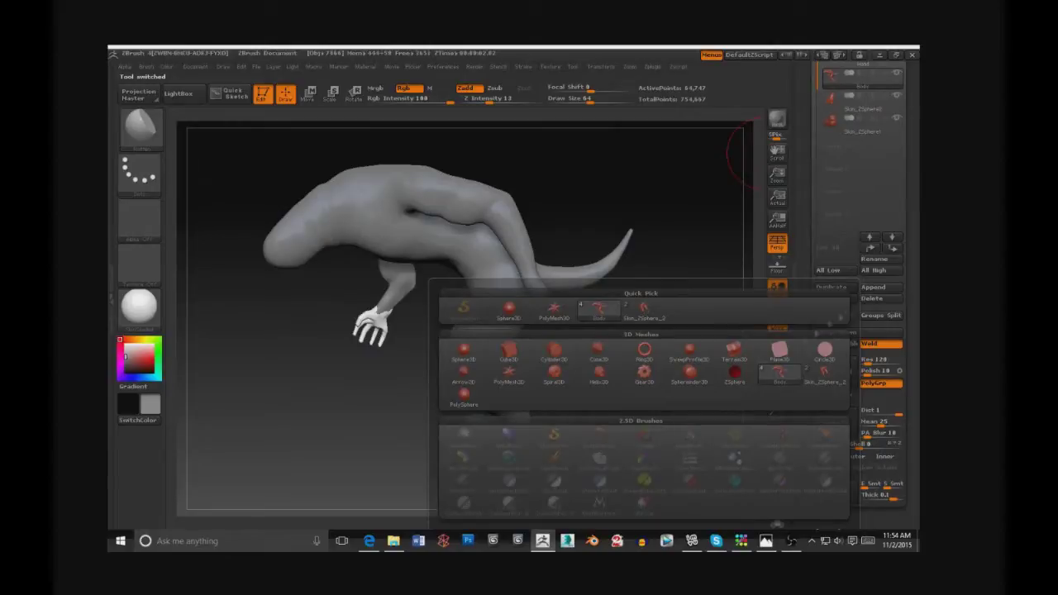
click(508, 308)
mouse_move(864, 76)
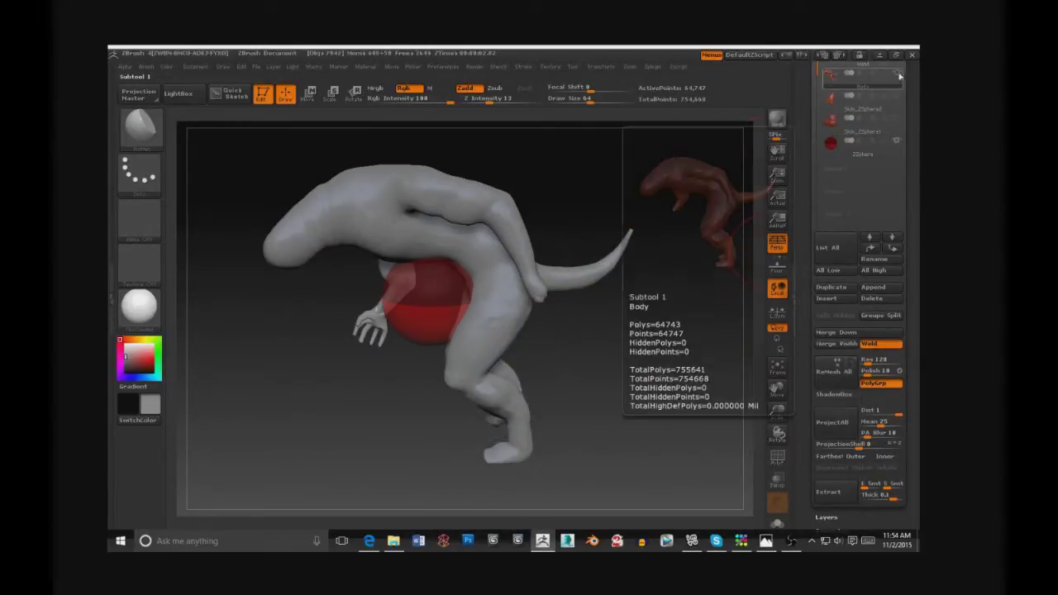
click(835, 142)
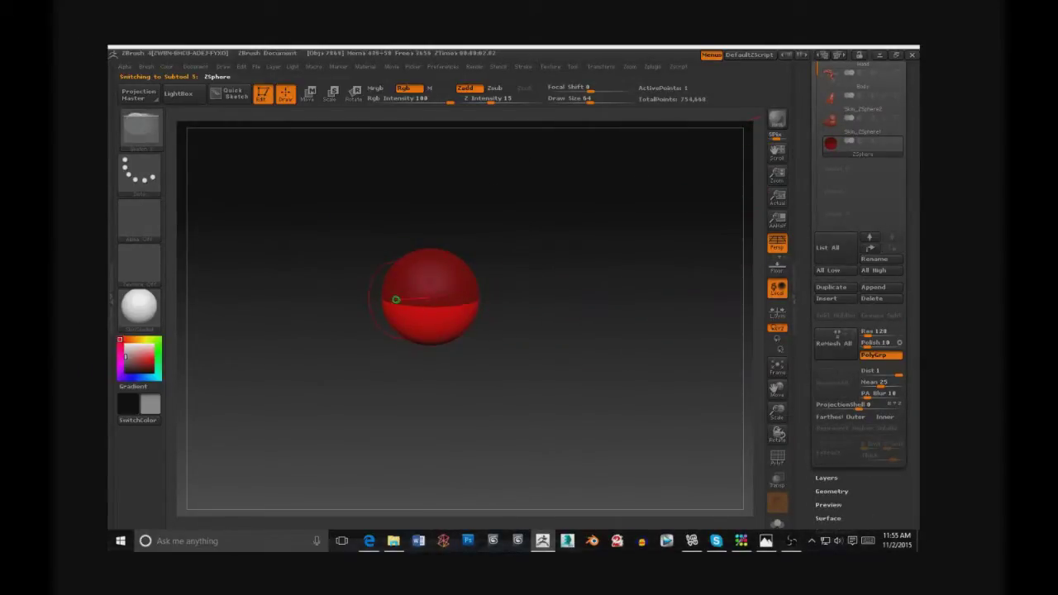
Step: Draw finger spheres out of the root ZSphere and pose them downward into a hand
mouse_move(529, 314)
mouse_down()
mouse_move(498, 305)
mouse_move(496, 281)
mouse_up()
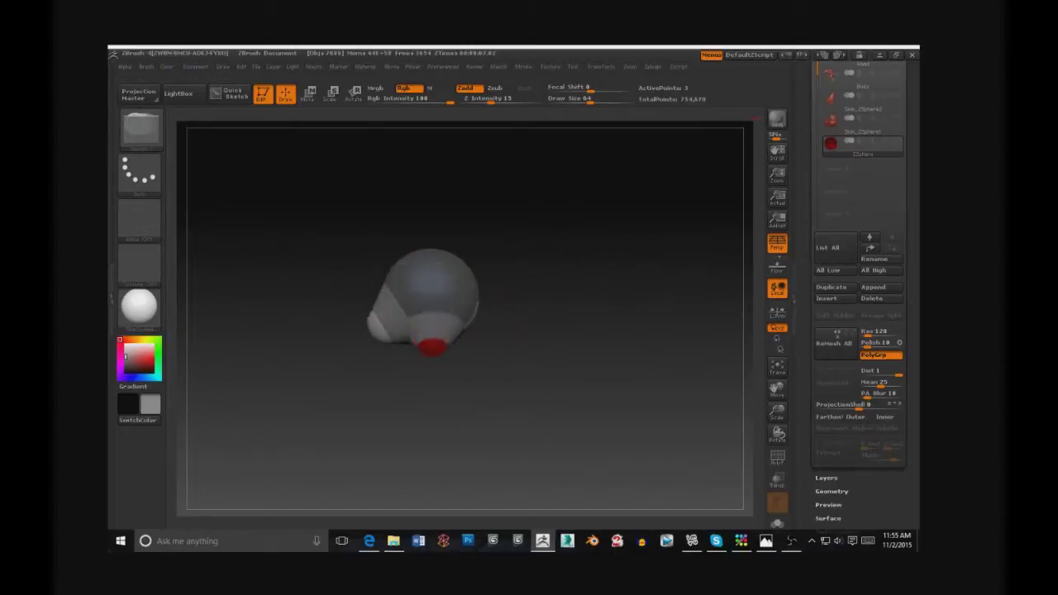
mouse_move(496, 330)
mouse_down()
mouse_move(508, 297)
mouse_move(320, 339)
mouse_move(441, 401)
mouse_move(489, 390)
mouse_up()
key(w)
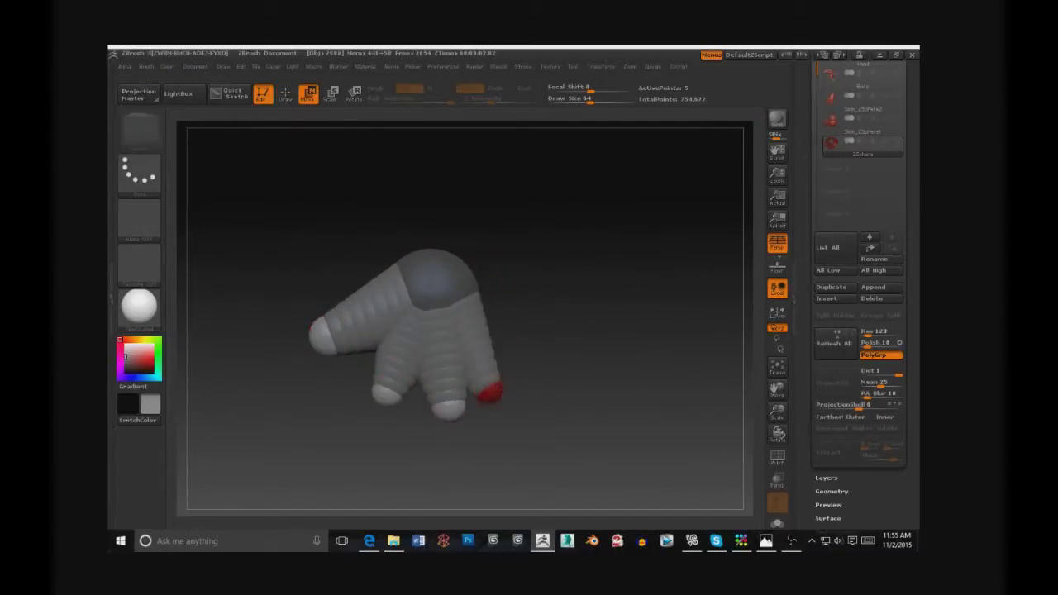
key(q)
drag(483, 281, 521, 339)
key(w)
click(285, 94)
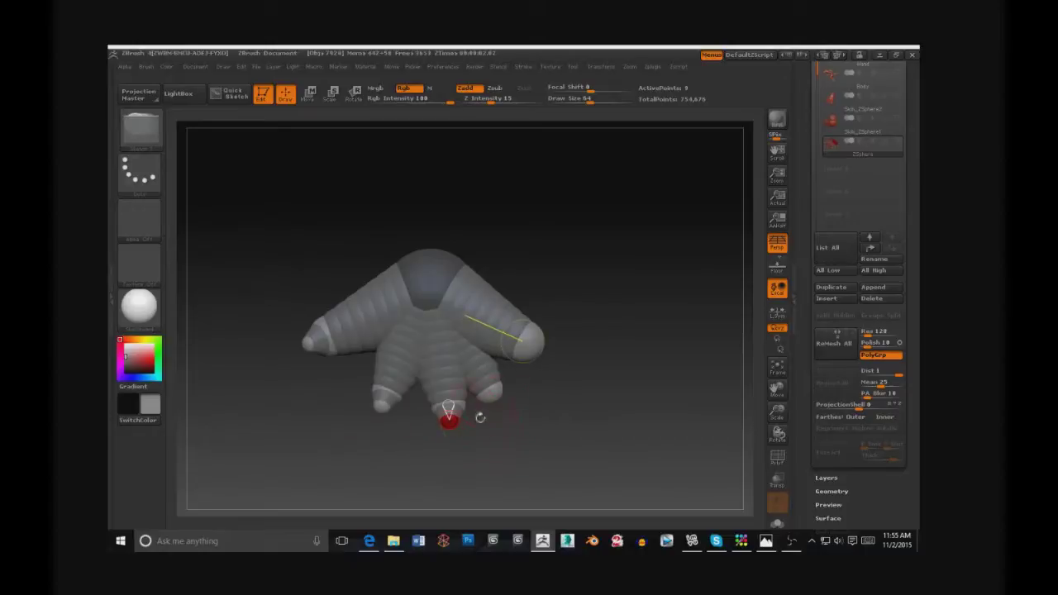
click(484, 316)
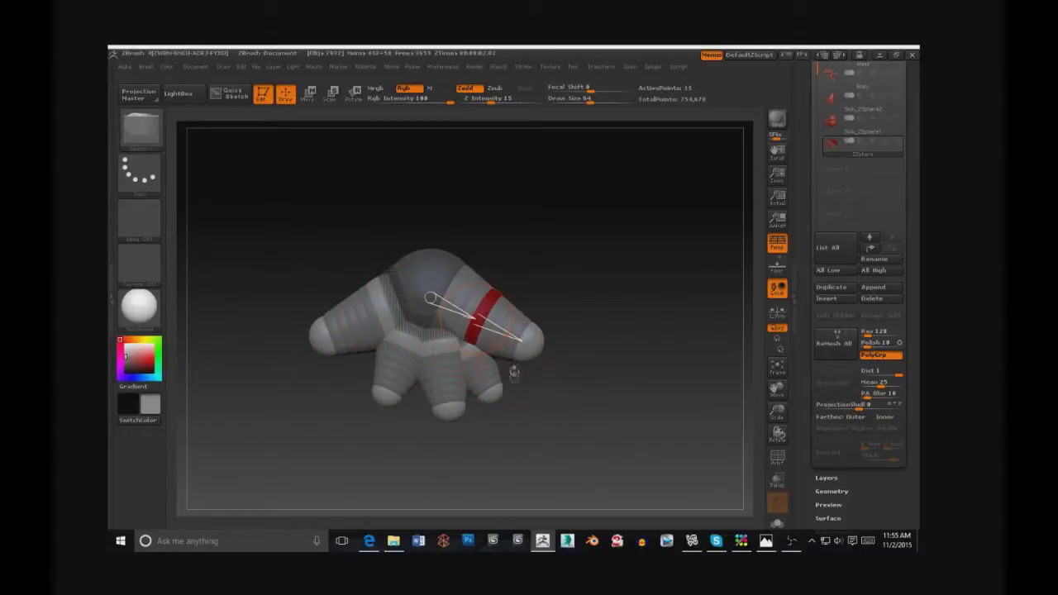
key(w)
drag(521, 339, 565, 380)
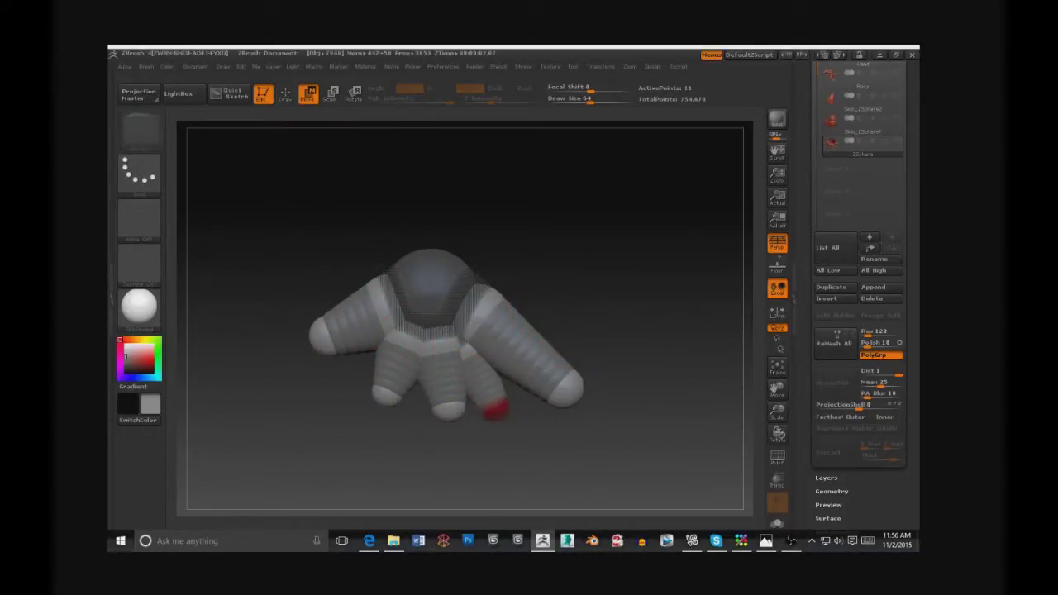
drag(490, 400, 436, 436)
drag(565, 389, 548, 397)
Step: Resize a finger sphere and move the leftmost and right finger chains into place
key(e)
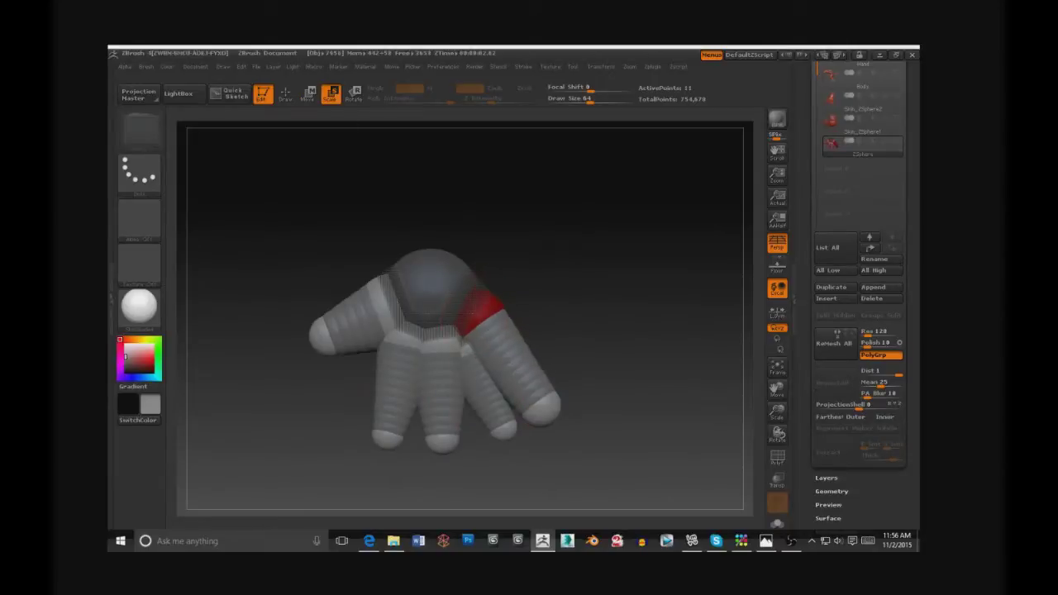
drag(388, 431, 388, 432)
key(w)
drag(330, 335, 335, 355)
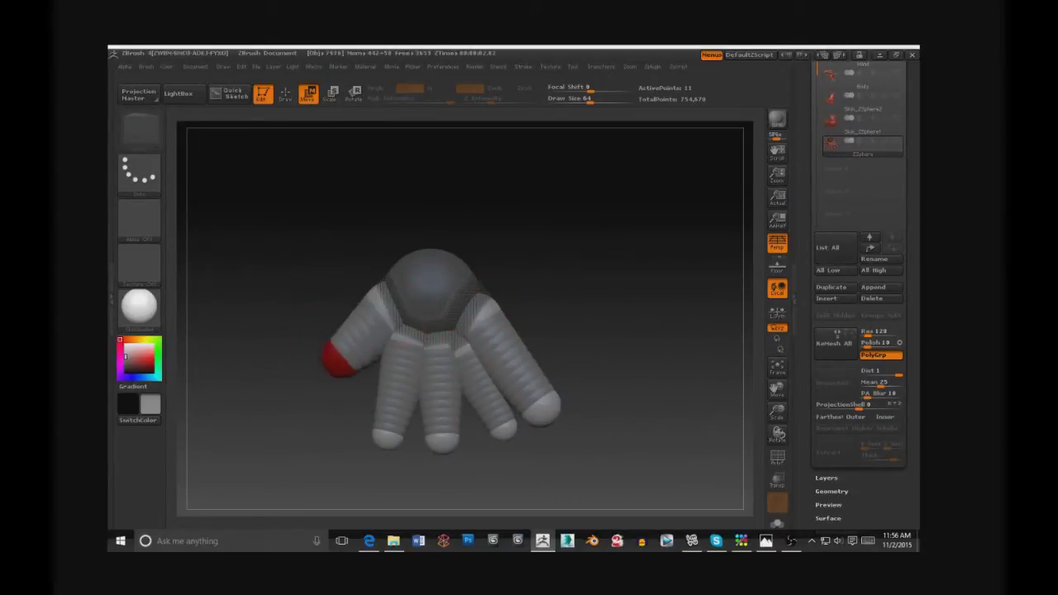
mouse_move(298, 347)
mouse_down()
mouse_move(352, 461)
mouse_move(442, 439)
mouse_move(459, 451)
mouse_up()
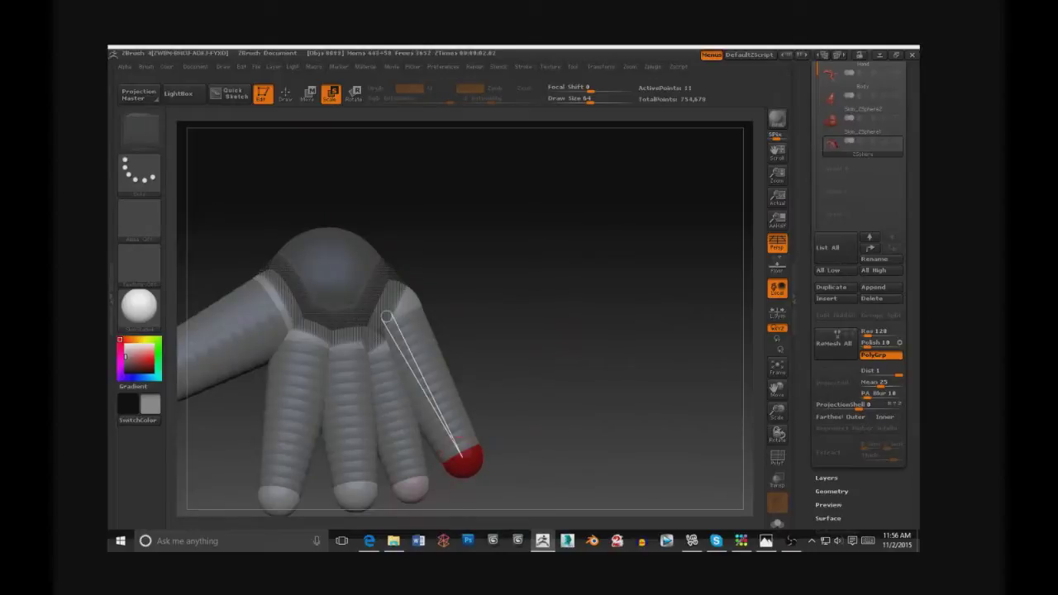
drag(355, 492, 355, 487)
Step: Insert joint spheres on the middle and right fingers
click(462, 457)
click(277, 496)
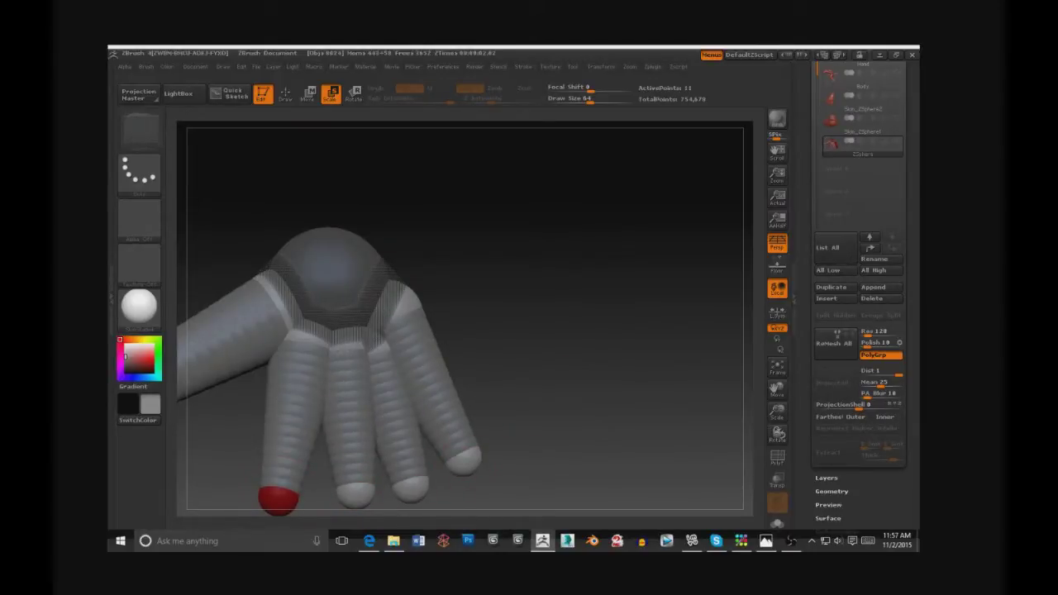
key(q)
click(346, 408)
click(429, 388)
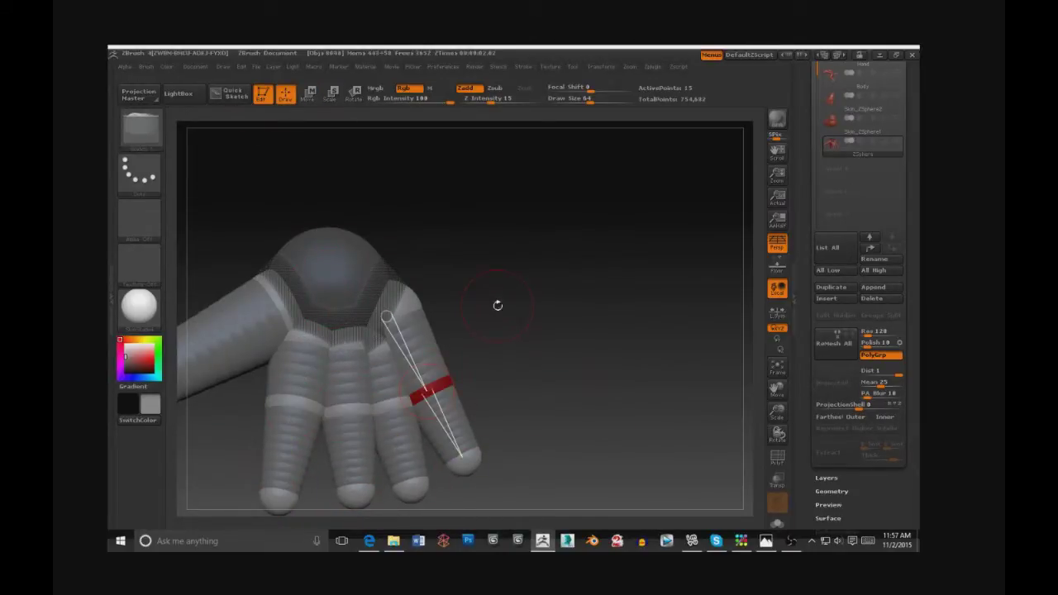
Step: Slide the inserted joints up near the palm as knuckles and shift the second and third fingers left
drag(551, 391, 496, 347)
key(w)
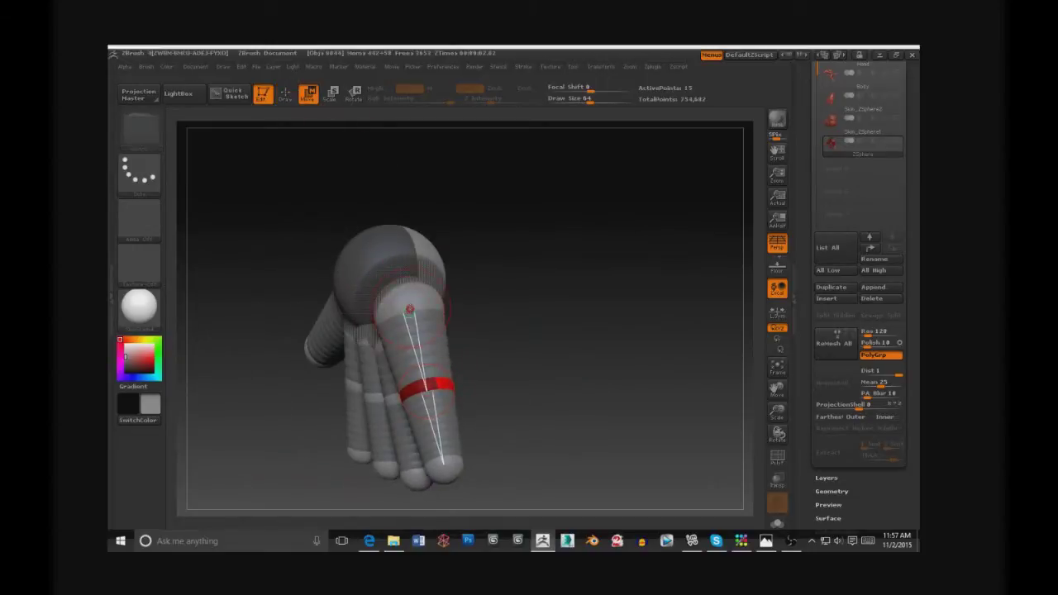
drag(425, 385, 413, 314)
drag(545, 389, 586, 355)
drag(413, 306, 350, 335)
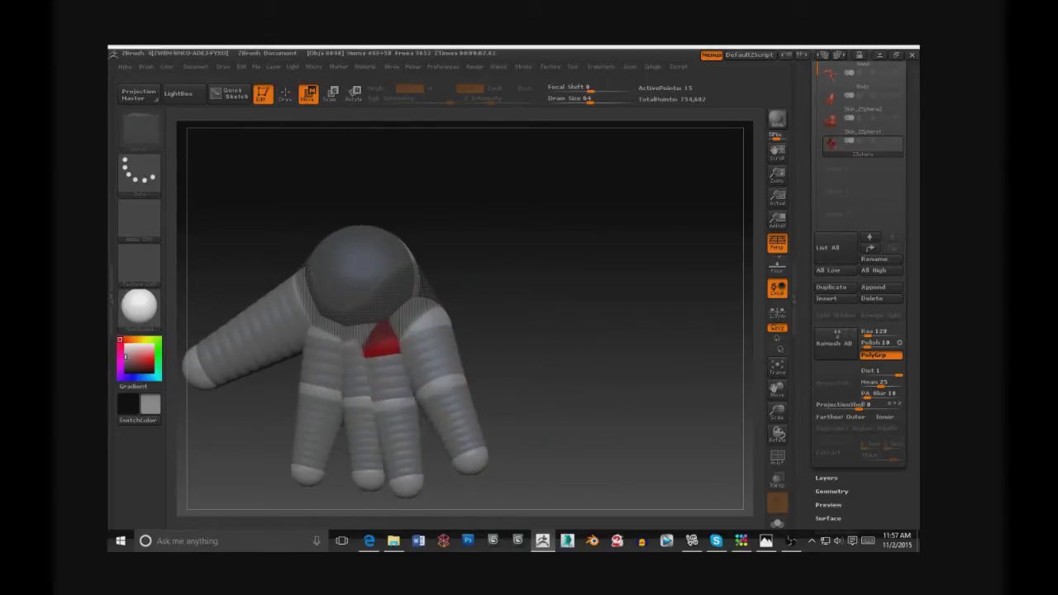
mouse_move(579, 363)
mouse_down()
mouse_move(598, 355)
mouse_move(570, 368)
mouse_up()
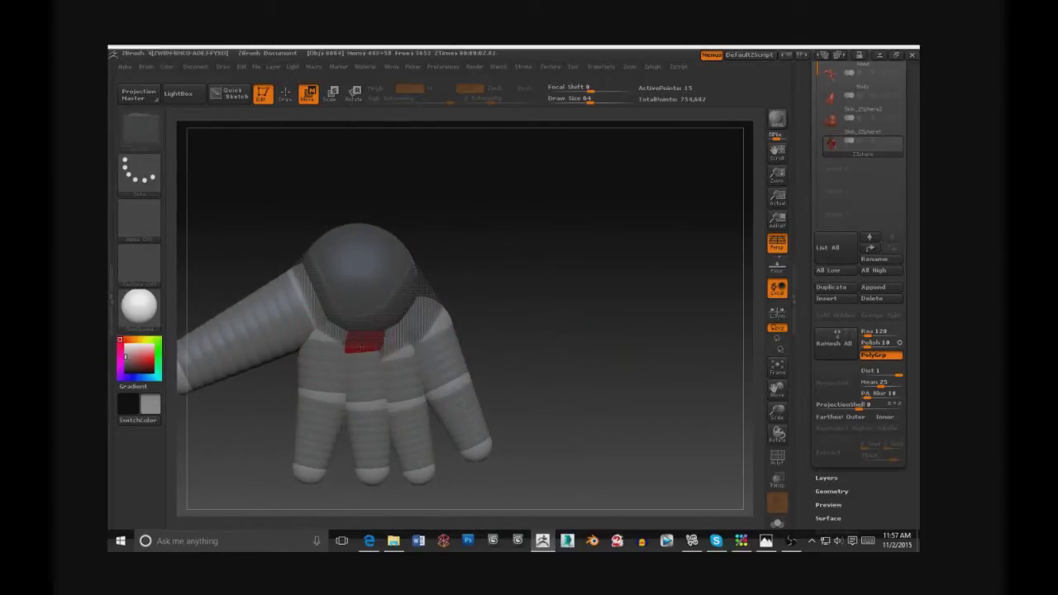
drag(367, 476, 343, 479)
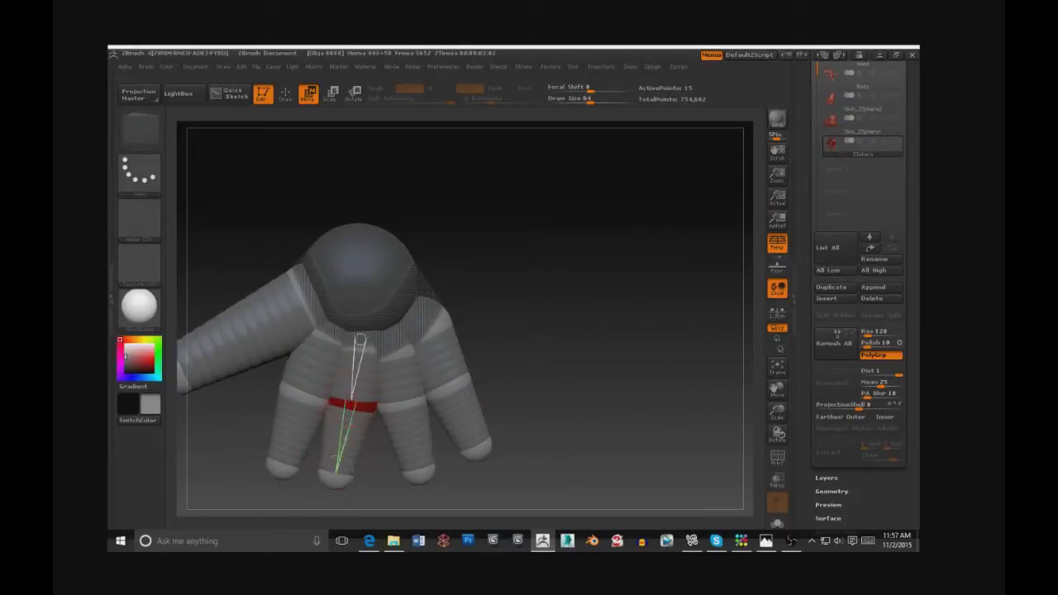
Step: Resize the palm sphere and swing the thumb chain upward
drag(357, 283, 446, 382)
click(330, 94)
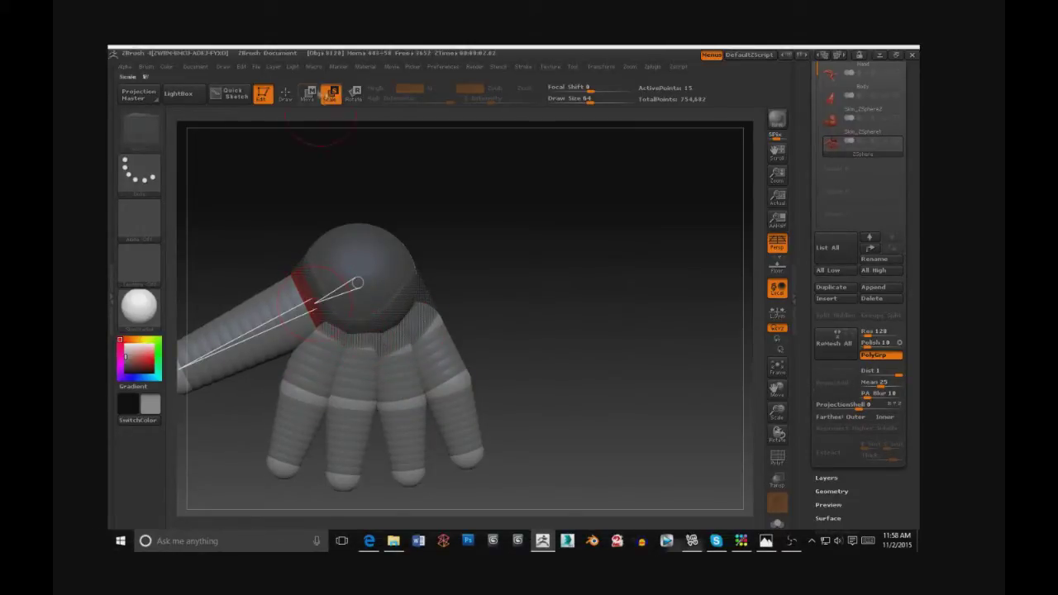
click(307, 93)
drag(178, 364, 179, 289)
drag(357, 282, 291, 380)
drag(323, 312, 355, 334)
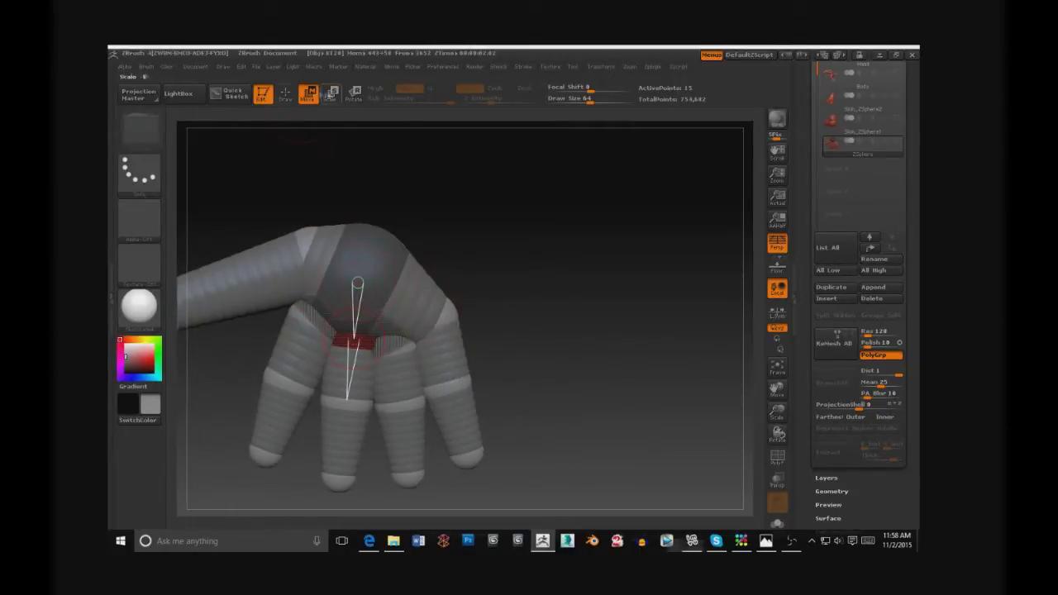
drag(364, 281, 450, 380)
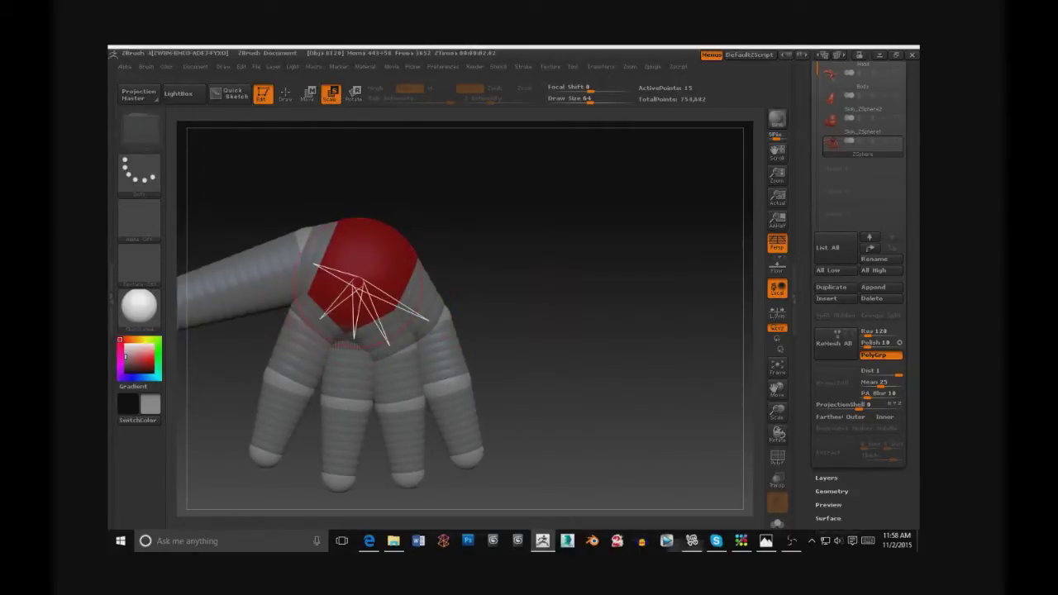
drag(357, 282, 364, 314)
drag(579, 330, 529, 381)
mouse_move(628, 372)
mouse_down()
mouse_move(562, 273)
mouse_move(529, 248)
mouse_up()
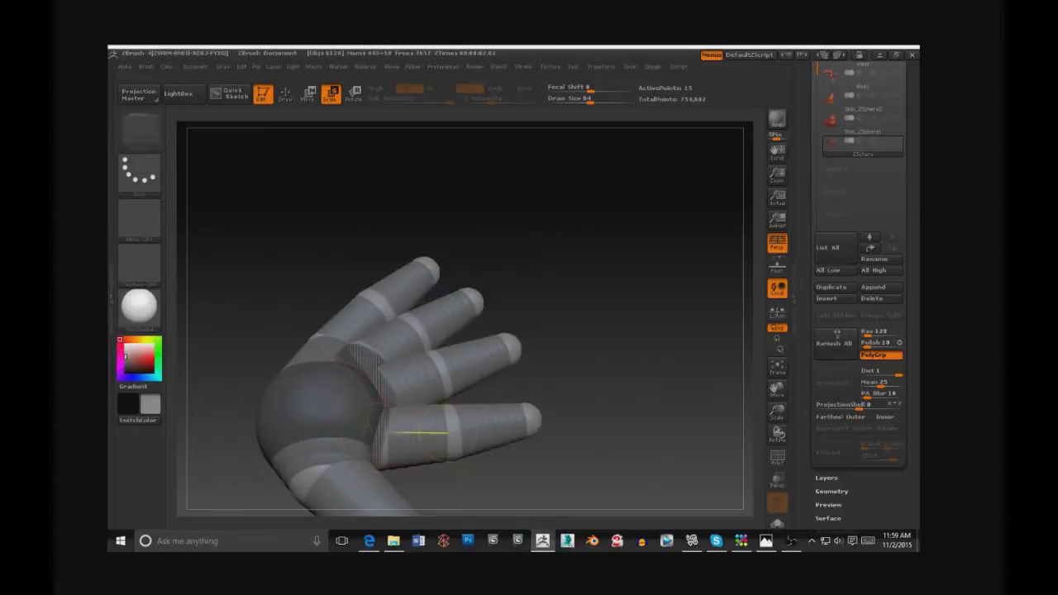
Step: Move a finger sphere down-left and raise the thumb-tip sphere
click(308, 93)
mouse_move(628, 248)
mouse_down()
mouse_move(578, 372)
mouse_move(538, 289)
mouse_move(430, 438)
mouse_move(585, 380)
mouse_up()
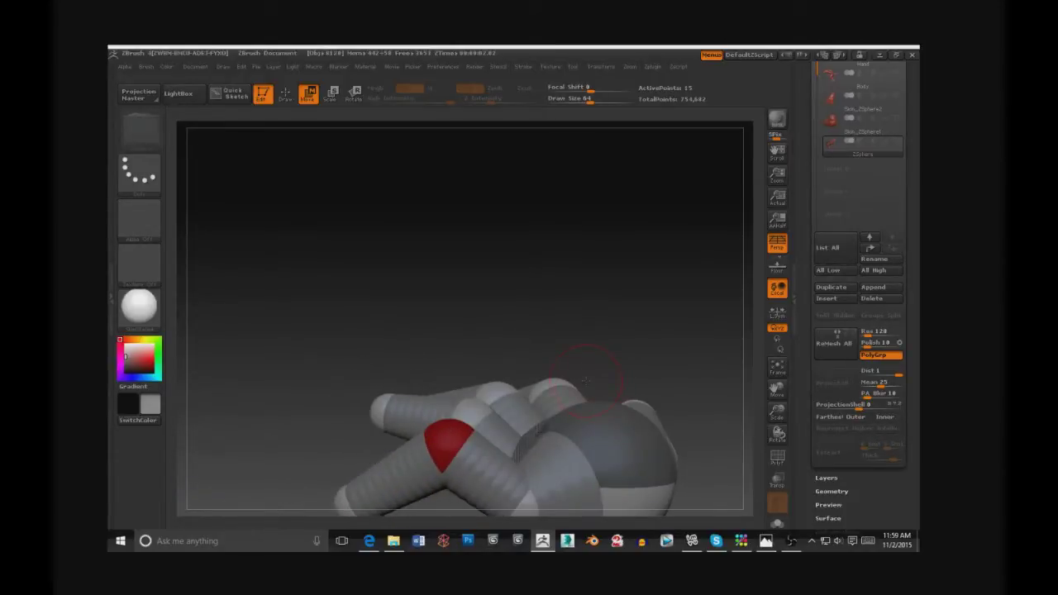
mouse_move(447, 438)
mouse_down()
mouse_move(427, 465)
mouse_move(463, 496)
mouse_up()
drag(421, 460, 421, 506)
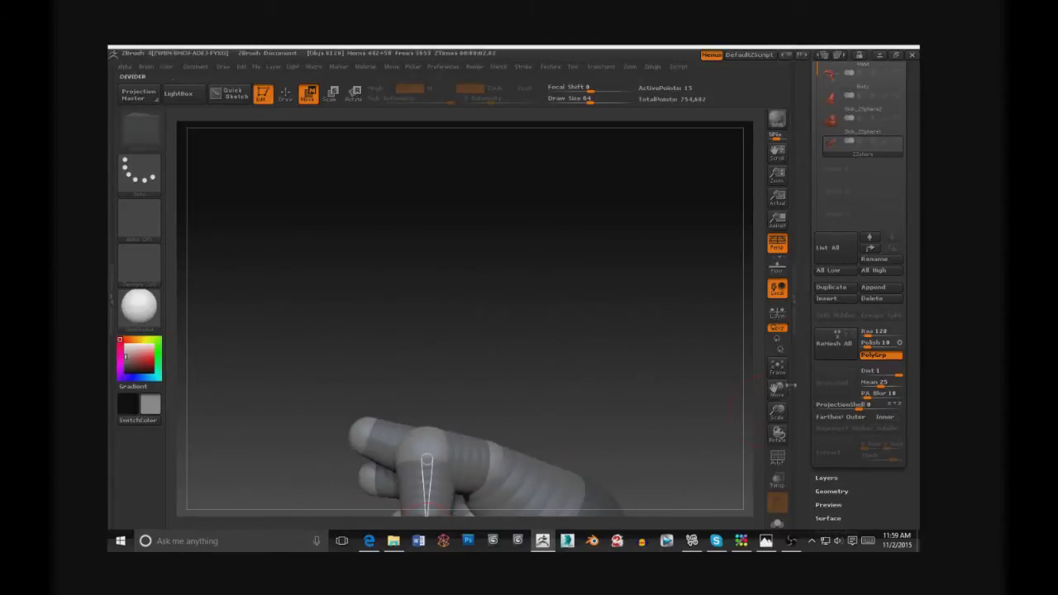
drag(496, 496, 390, 332)
drag(342, 434, 369, 382)
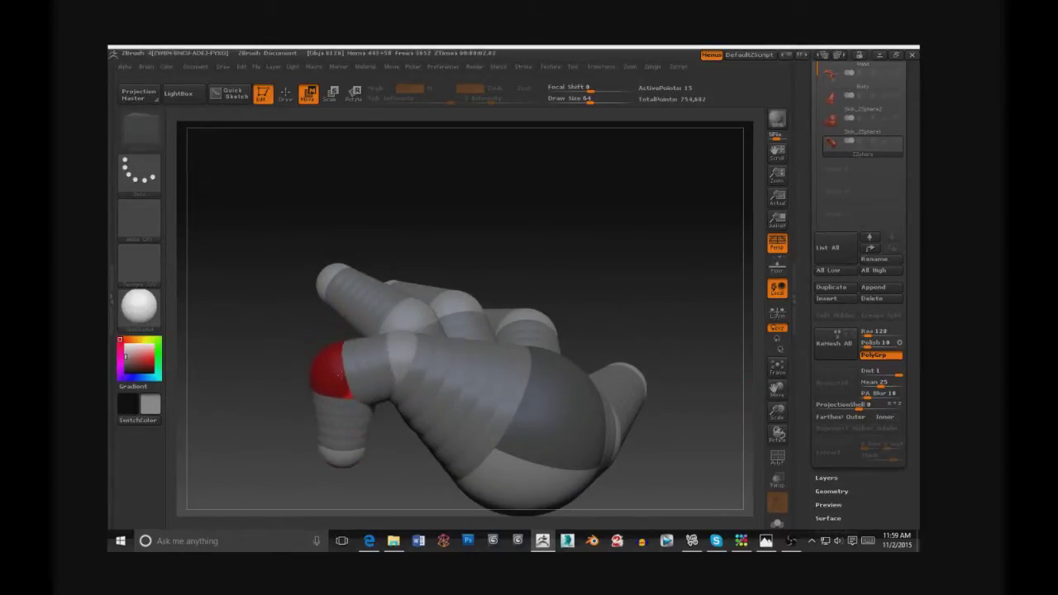
drag(248, 463, 273, 347)
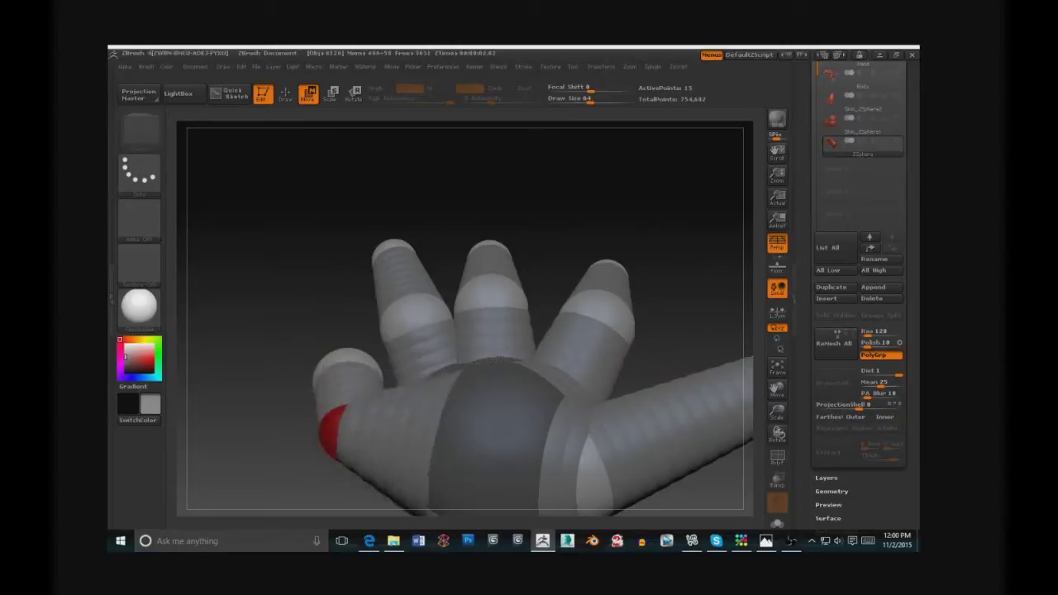
Step: Enlarge the palm, shift the thumb chain right, resize its joint and pull the thumb down
key(e)
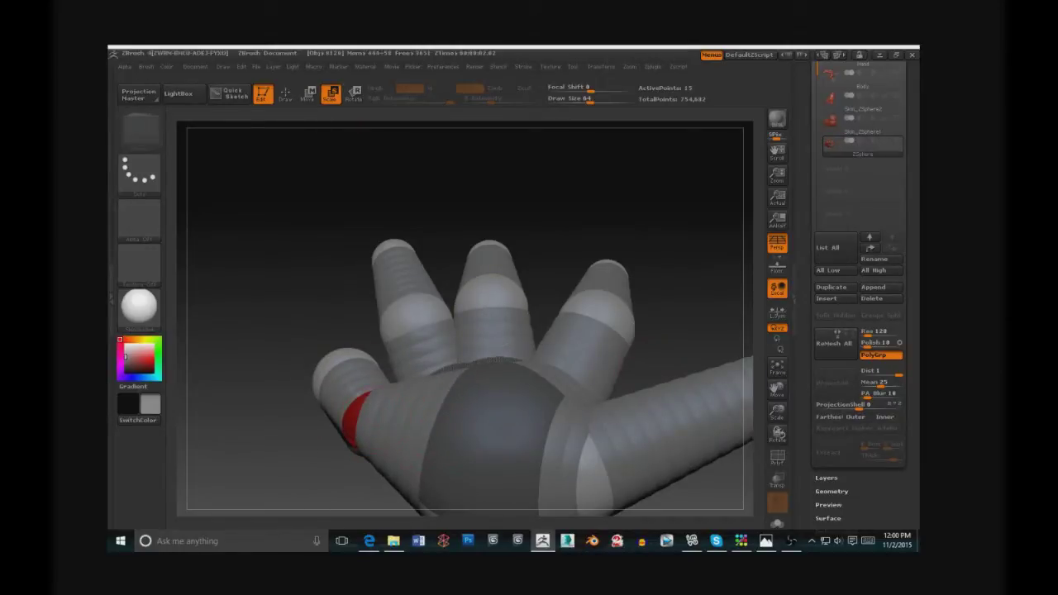
drag(496, 430, 529, 414)
drag(661, 248, 578, 182)
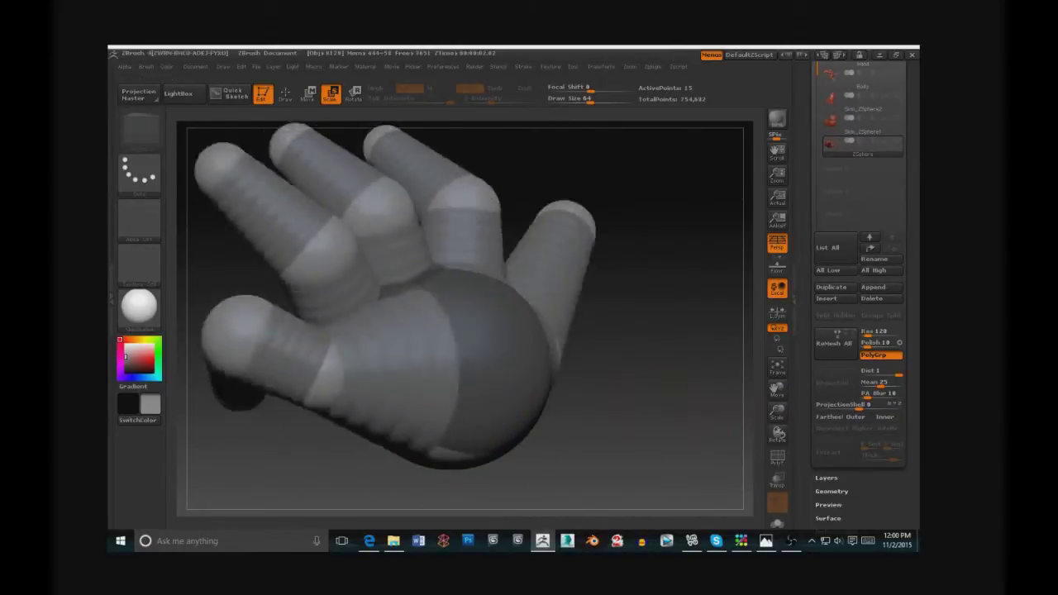
drag(645, 372, 459, 343)
drag(498, 304, 449, 369)
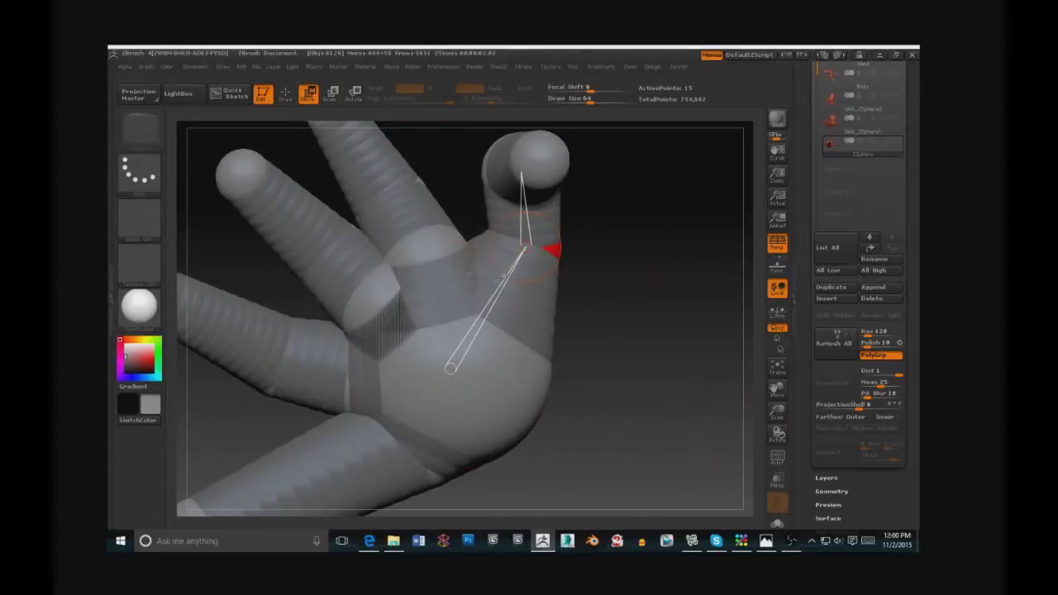
drag(496, 315, 449, 368)
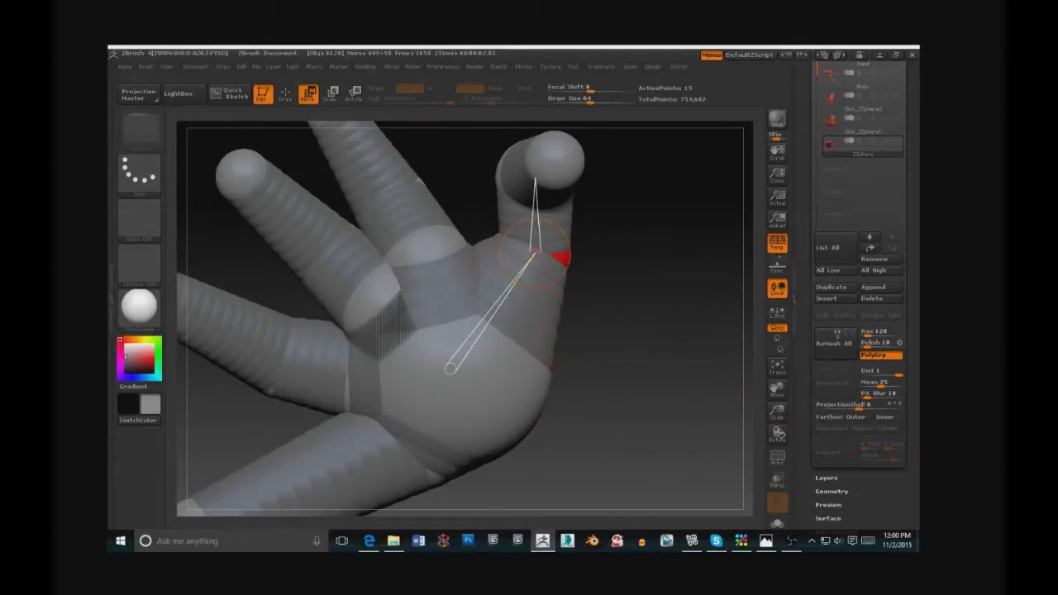
drag(534, 253, 450, 369)
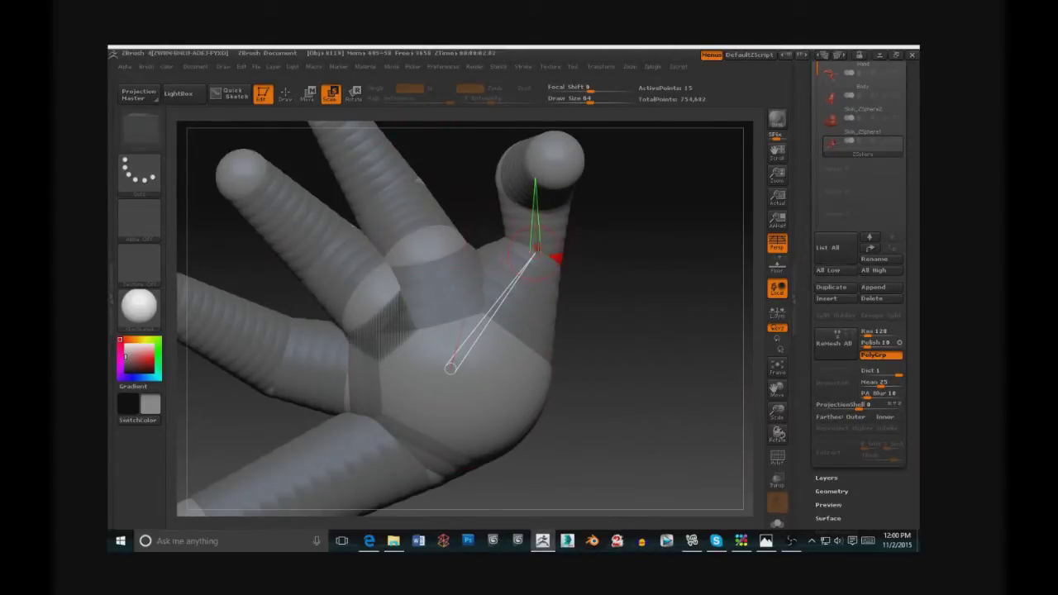
mouse_move(534, 253)
mouse_down()
mouse_move(449, 369)
mouse_move(628, 314)
mouse_up()
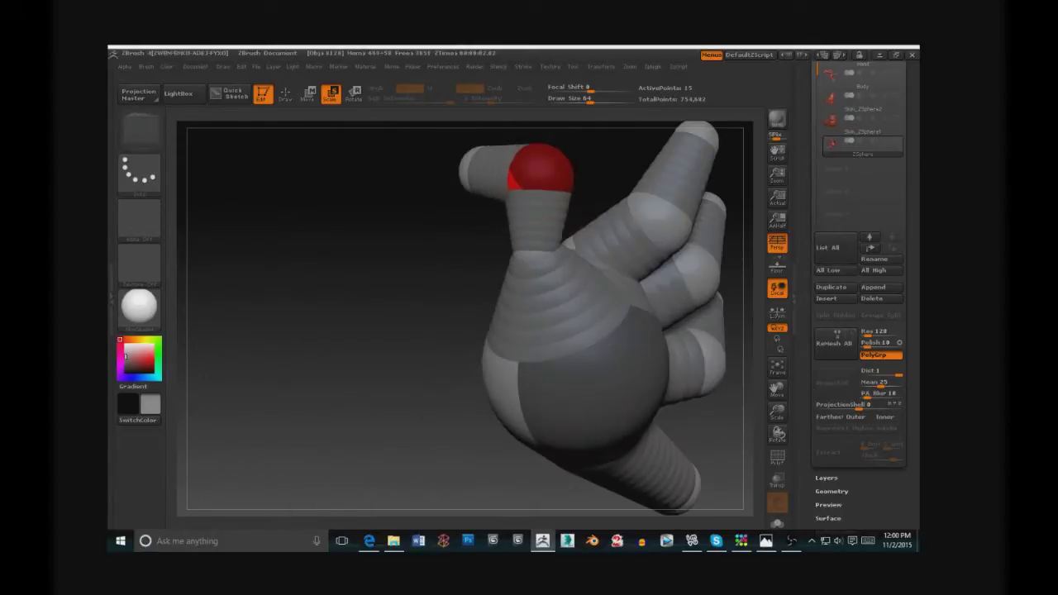
drag(348, 330, 513, 248)
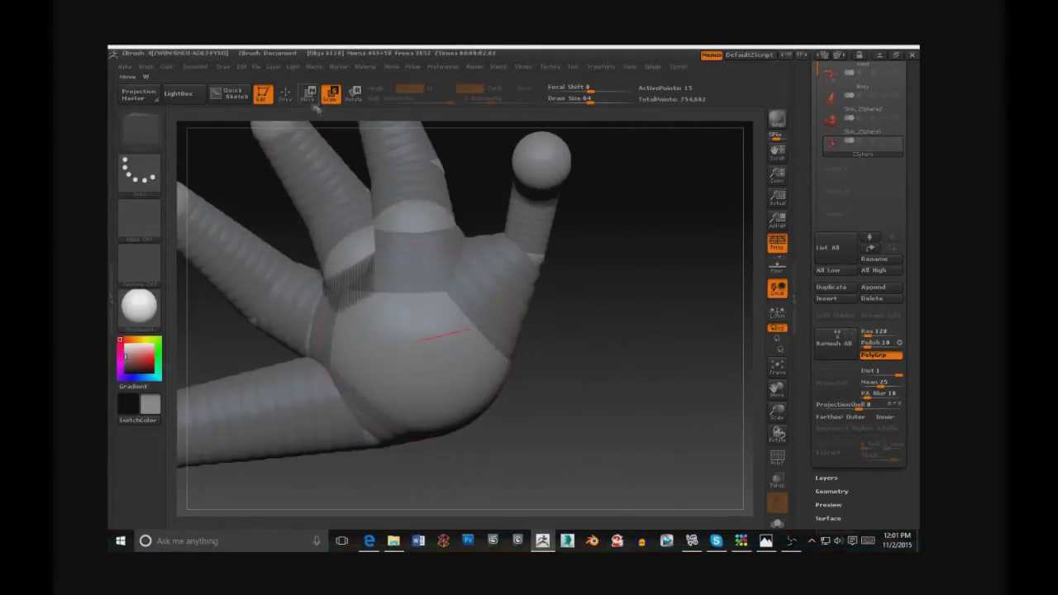
key(w)
mouse_move(538, 182)
mouse_down()
mouse_move(410, 342)
mouse_move(426, 338)
mouse_up()
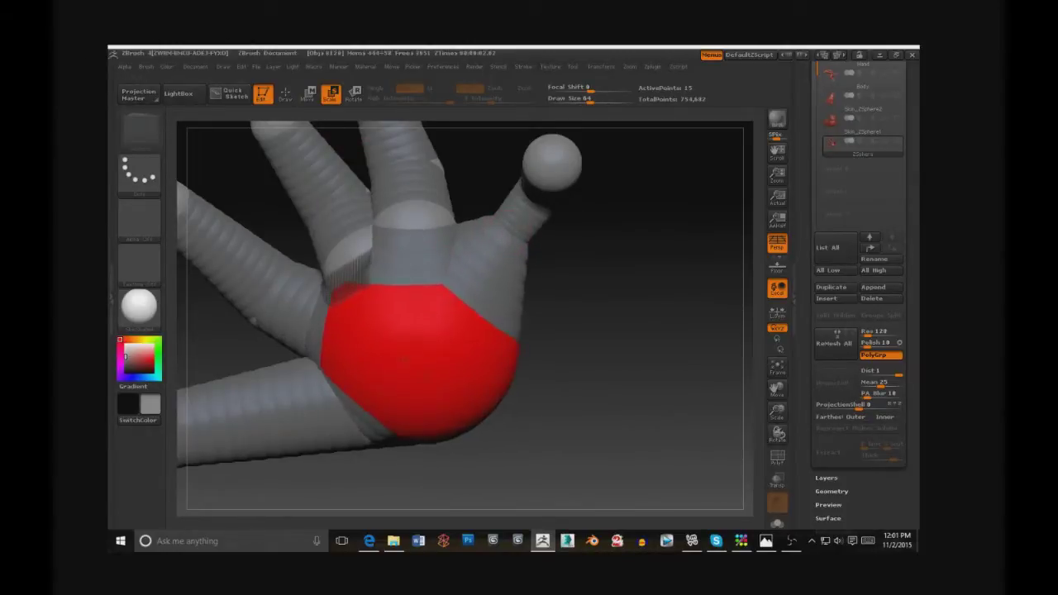
Step: Delete the hand's ZSphere subtool and append a new ZSphere subtool
click(872, 298)
click(706, 325)
click(874, 287)
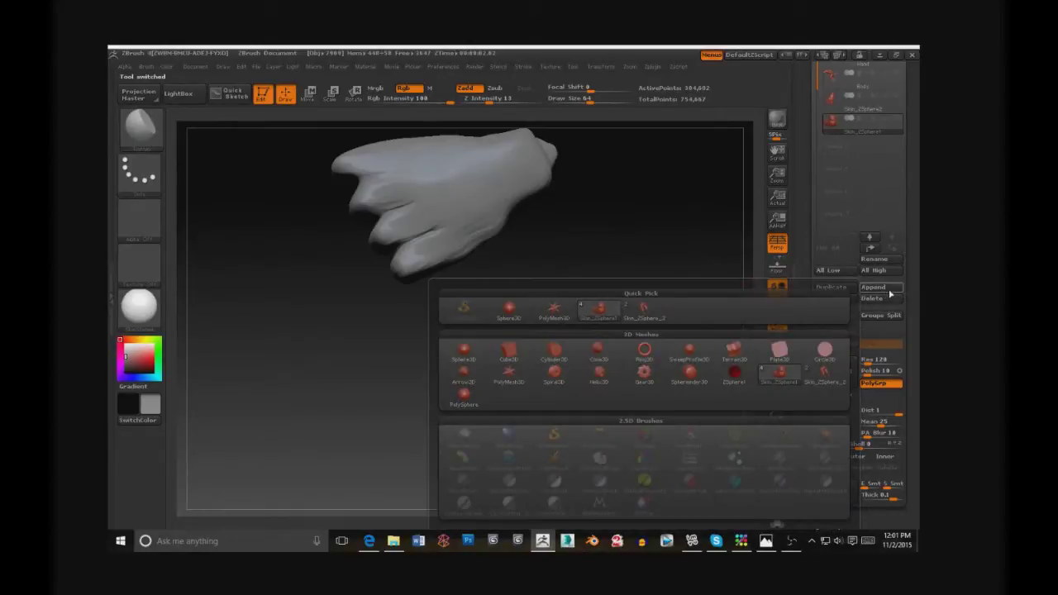
click(874, 287)
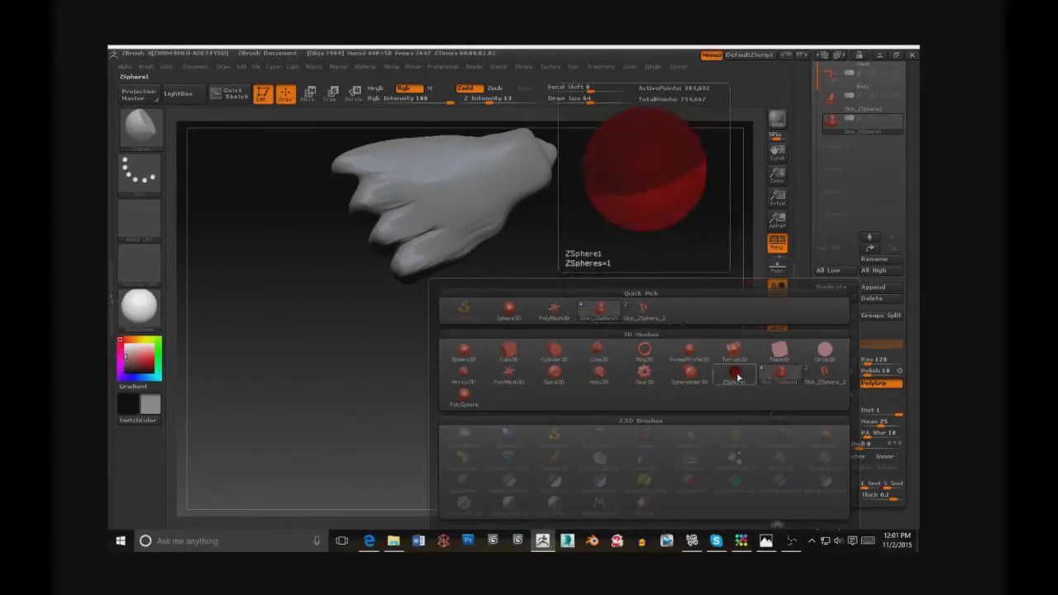
click(733, 372)
click(896, 163)
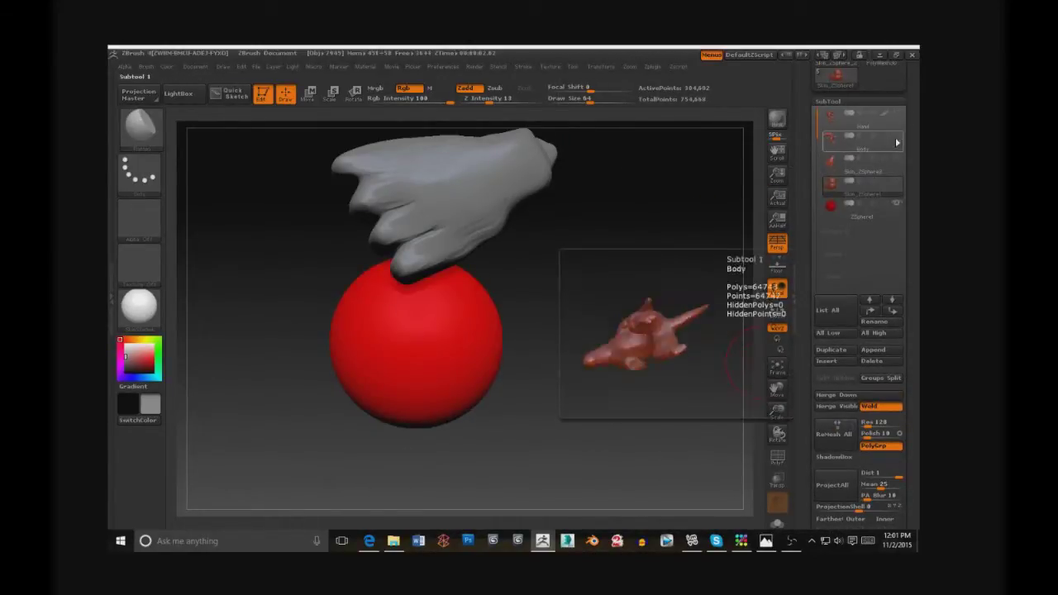
Step: Activate the ZSphere1 subtool and pull a new sphere out of the root's right side
click(860, 206)
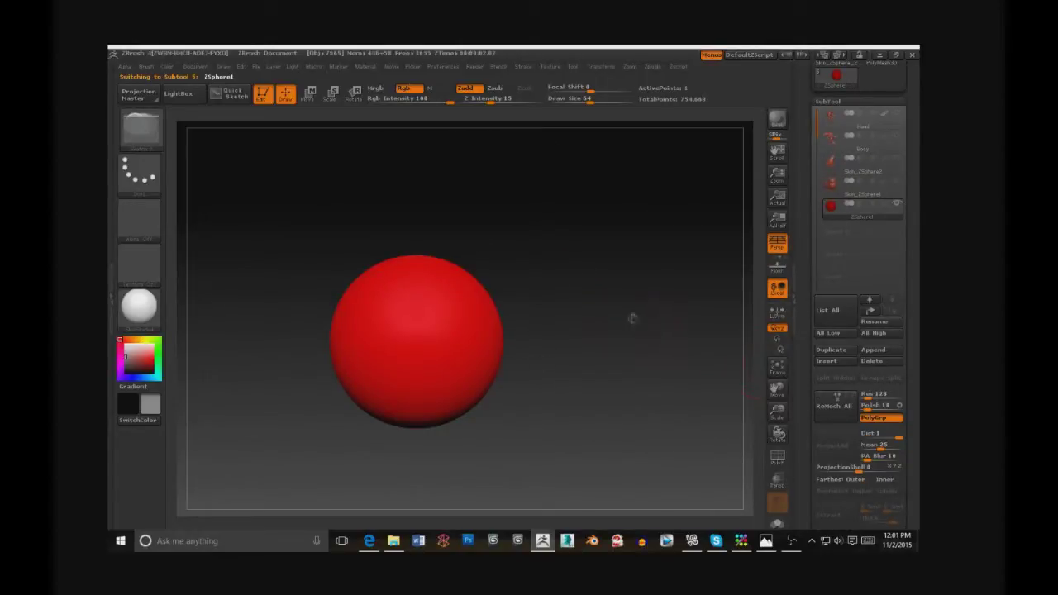
ctrl+drag(632, 318, 552, 310)
drag(501, 347, 575, 354)
key(w)
Step: Insert two spheres on the link and slide the new joint sphere left along the chain
key(q)
click(490, 347)
click(532, 349)
key(w)
drag(533, 349, 483, 345)
key(e)
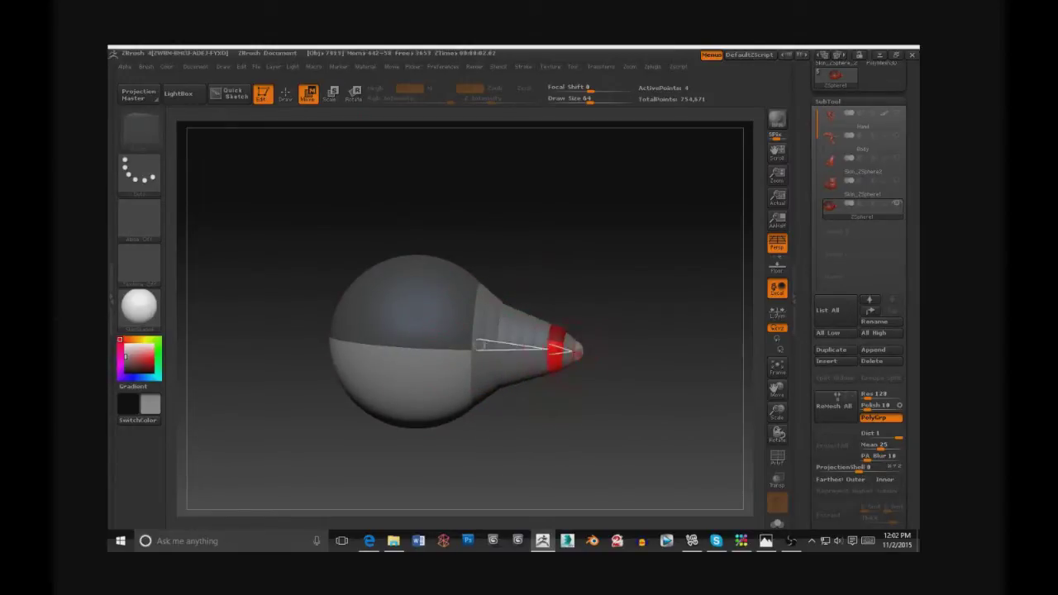
Step: Stretch the chain at both ends and insert a joint shrunk into a thin ring
drag(578, 351, 661, 356)
drag(430, 350, 351, 339)
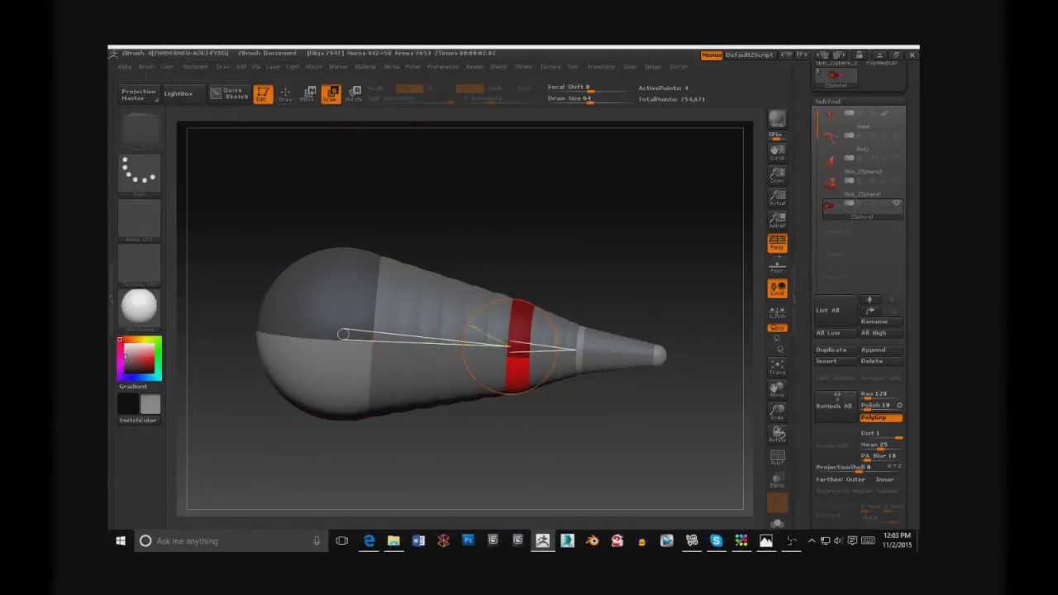
key(q)
click(406, 333)
key(e)
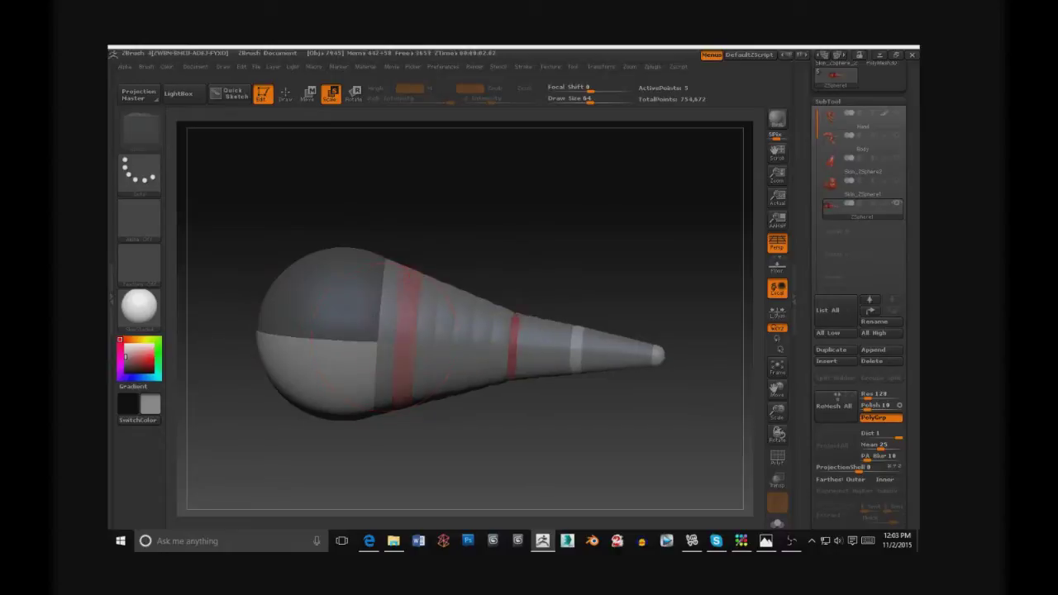
drag(384, 338, 410, 330)
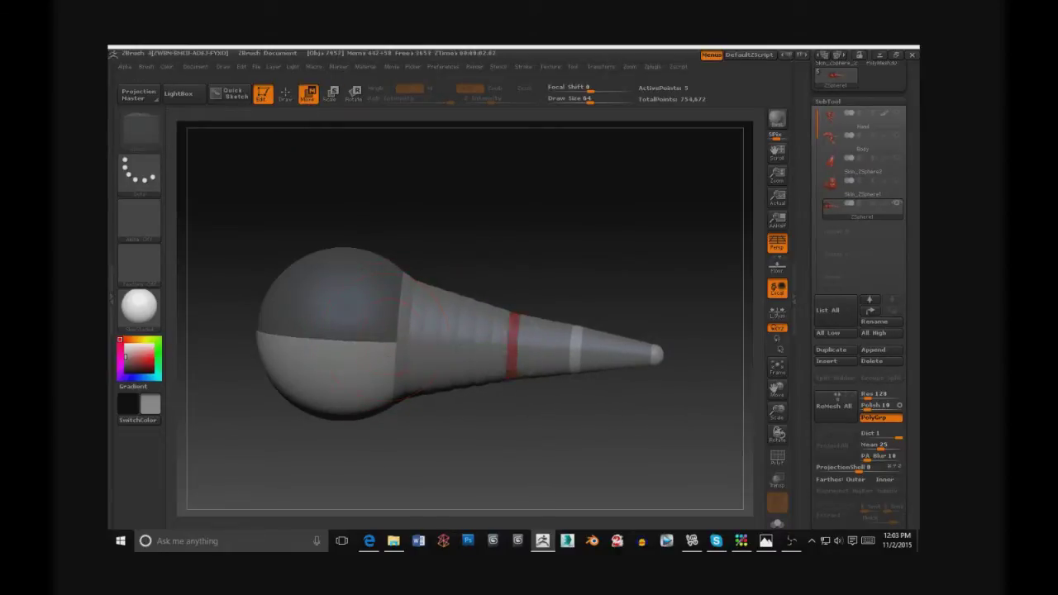
Step: Shift and enlarge the base sphere, then bend the chain down at its joints
drag(372, 337, 293, 336)
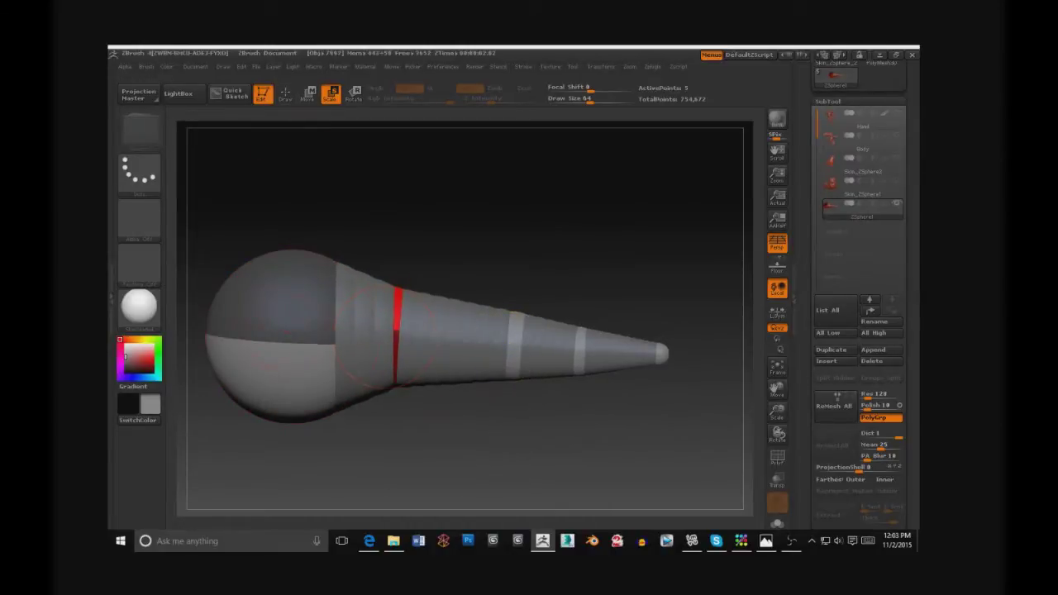
drag(397, 337, 384, 337)
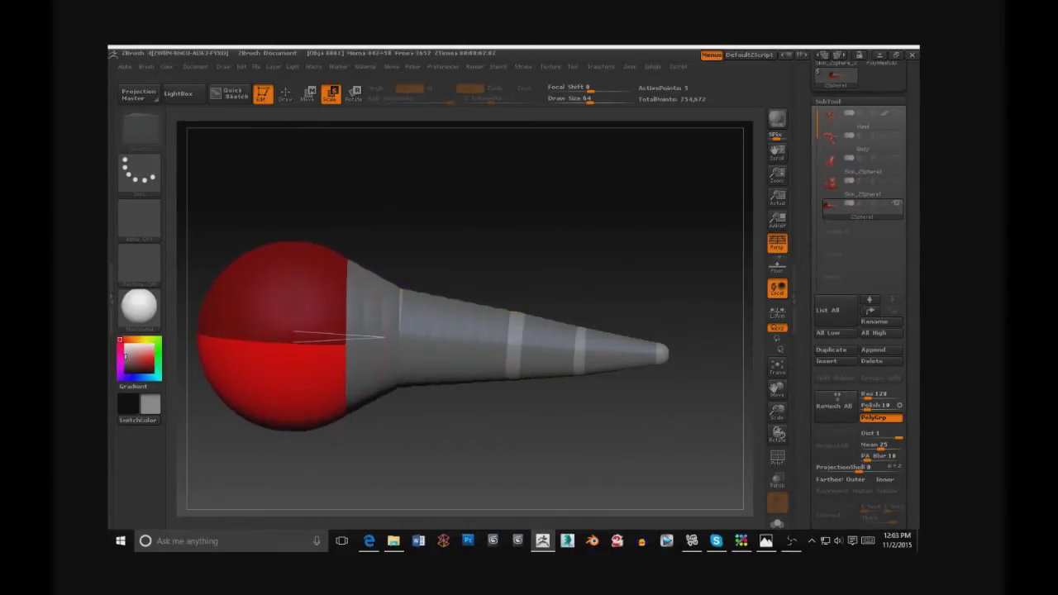
drag(385, 336, 387, 337)
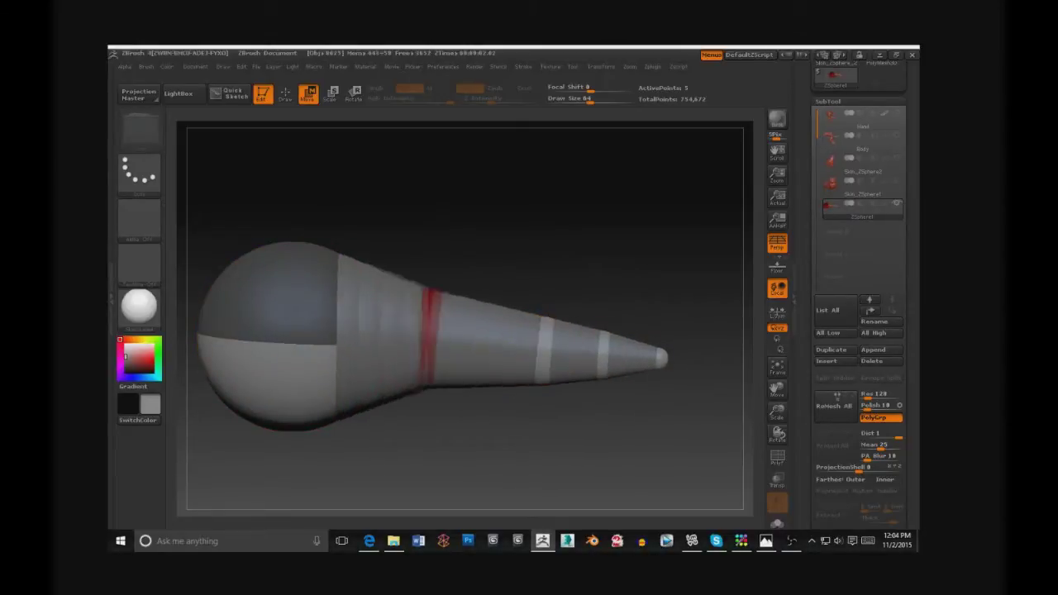
drag(426, 335, 404, 329)
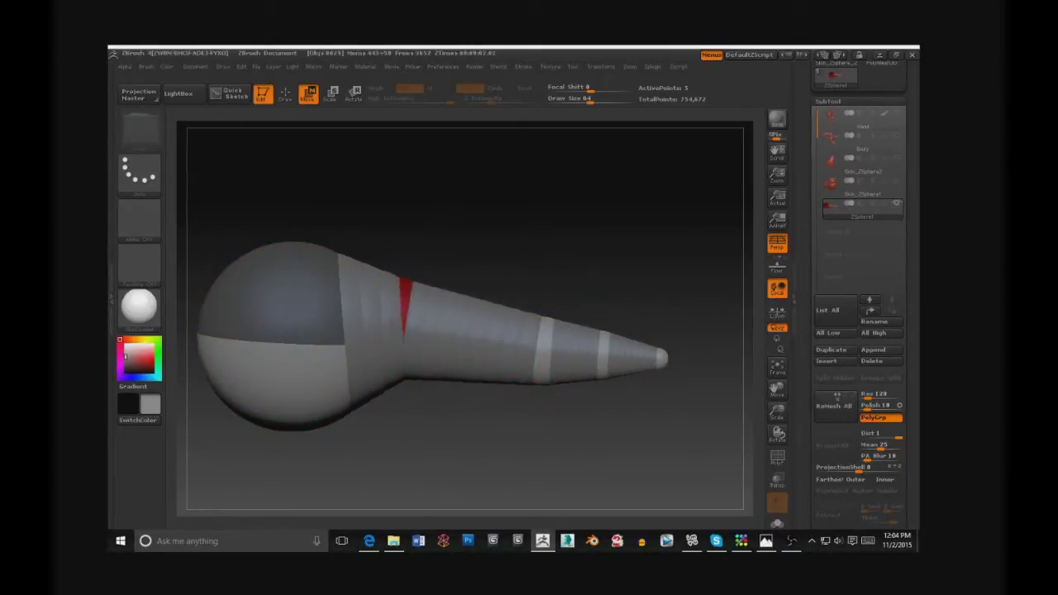
mouse_move(537, 349)
mouse_down()
mouse_move(488, 477)
mouse_move(461, 488)
mouse_up()
mouse_move(640, 325)
alt+mouse_down()
mouse_move(656, 279)
mouse_move(422, 426)
alt+mouse_up()
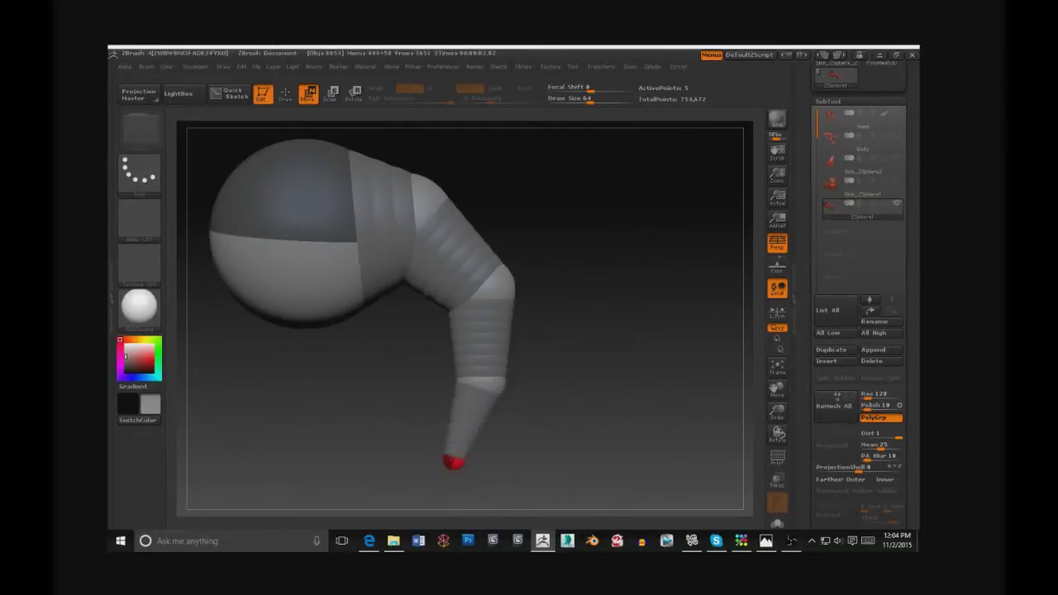
Step: Preview the ZSphere chain as a skinned mesh from an end-on angle
mouse_move(438, 463)
mouse_down()
mouse_move(427, 230)
mouse_move(460, 397)
mouse_move(401, 423)
mouse_up()
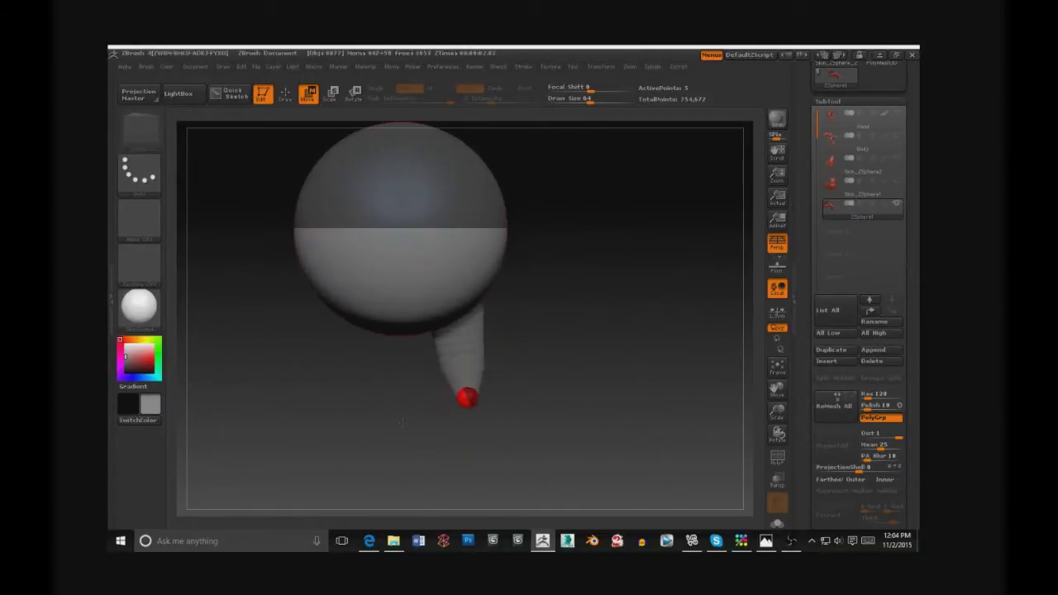
key(a)
mouse_move(556, 322)
mouse_down()
mouse_move(396, 269)
mouse_move(354, 283)
mouse_move(342, 378)
mouse_move(353, 389)
mouse_up()
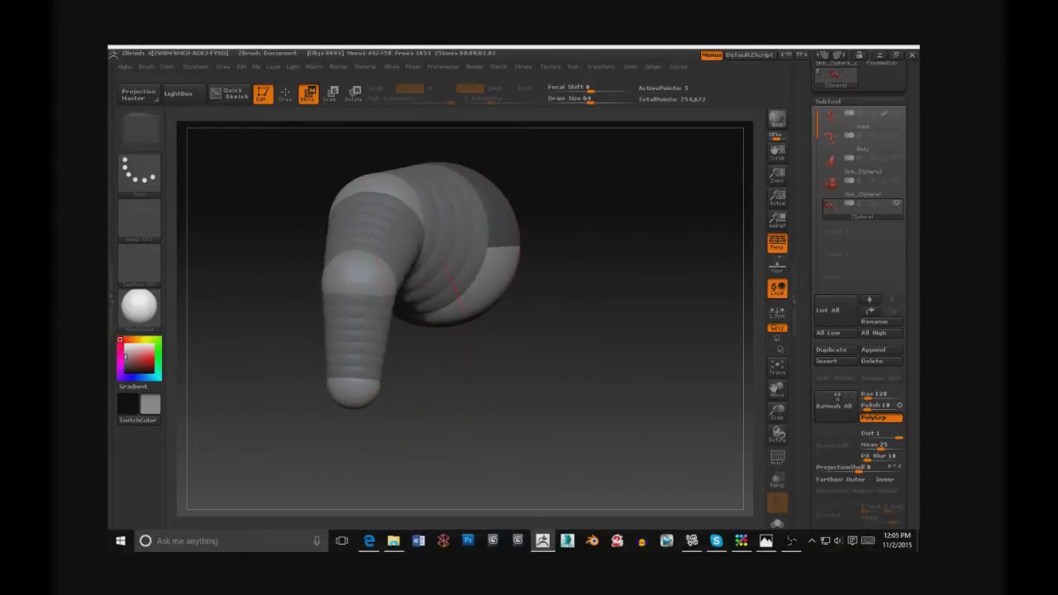
Step: Add three spheres onto the body and pull the new chain downward
key(q)
drag(463, 364, 557, 358)
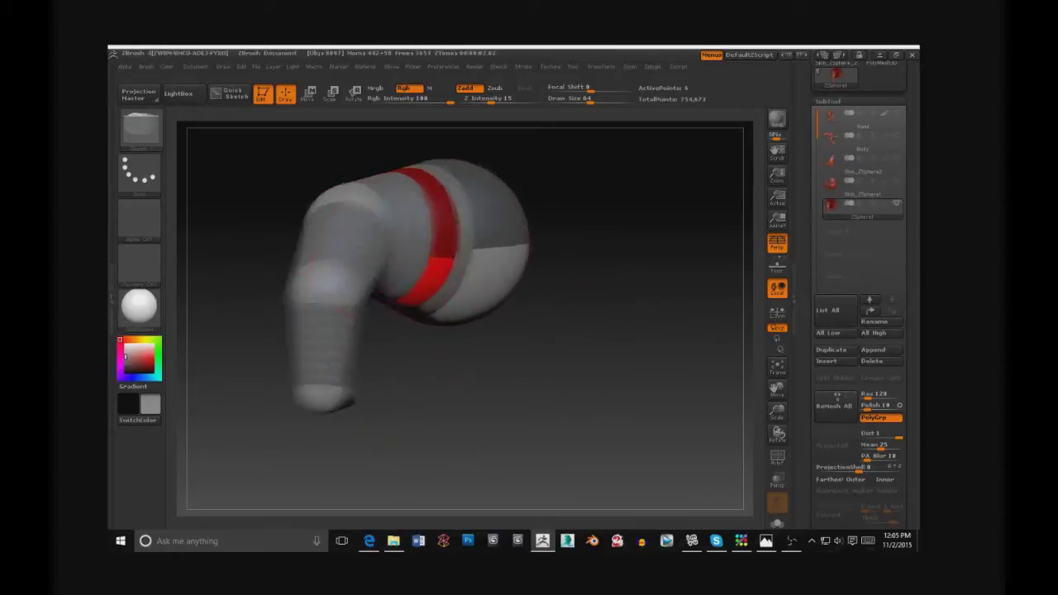
drag(460, 251, 465, 257)
drag(595, 372, 571, 364)
drag(494, 245, 522, 238)
drag(560, 382, 538, 307)
key(w)
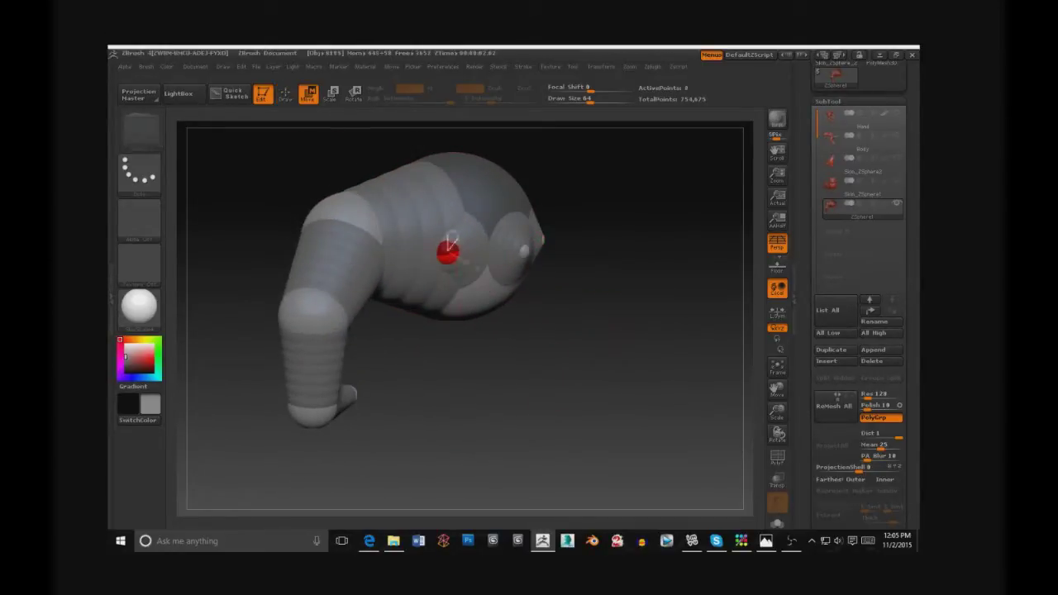
drag(496, 372, 562, 364)
mouse_move(460, 256)
mouse_down()
mouse_move(491, 259)
mouse_move(524, 355)
mouse_move(465, 421)
mouse_move(502, 423)
mouse_move(495, 273)
mouse_up()
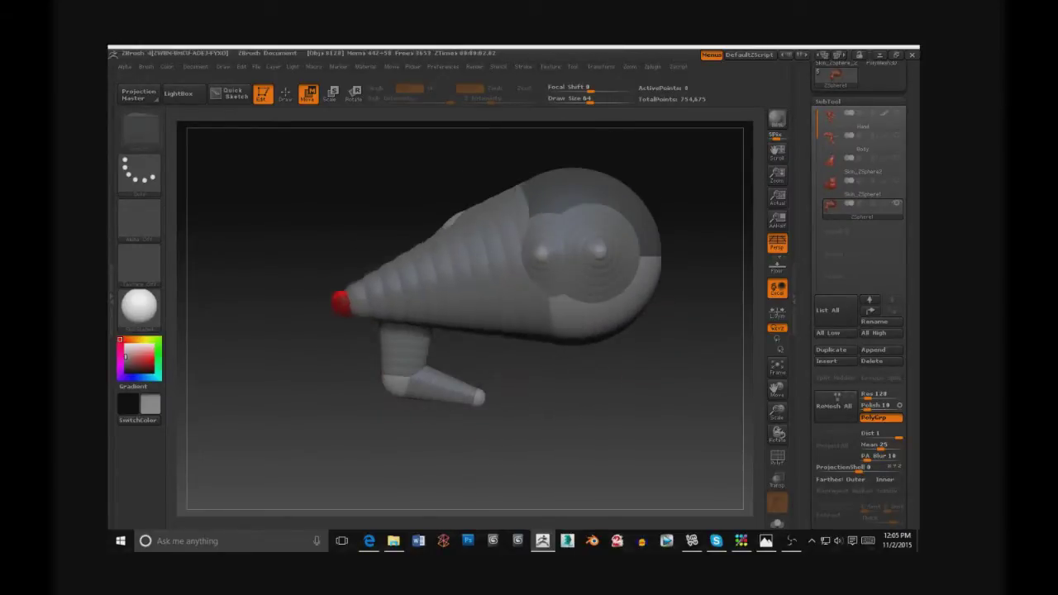
Step: Insert a joint on the lower chain, bend it down, and move the end sphere to the tip
key(q)
click(402, 273)
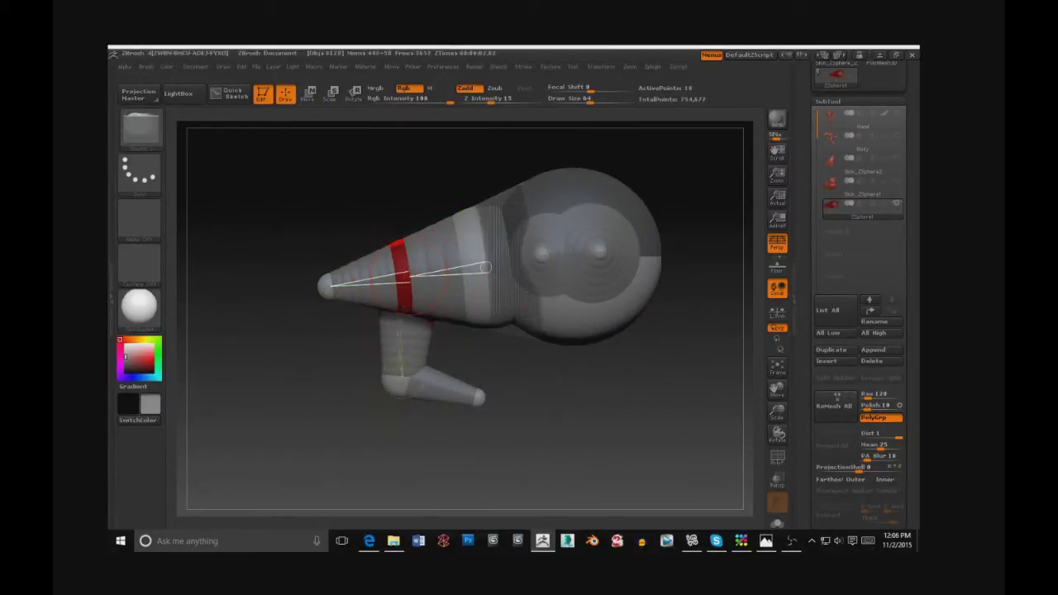
key(w)
mouse_move(403, 273)
mouse_down()
mouse_move(449, 397)
mouse_move(472, 397)
mouse_move(397, 368)
mouse_up()
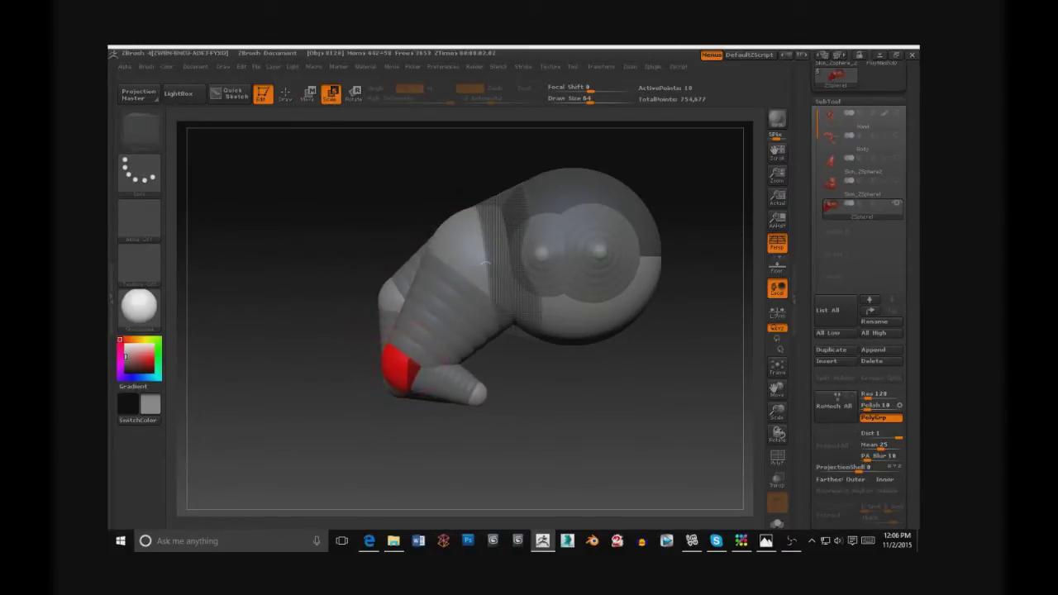
key(w)
drag(400, 365, 479, 392)
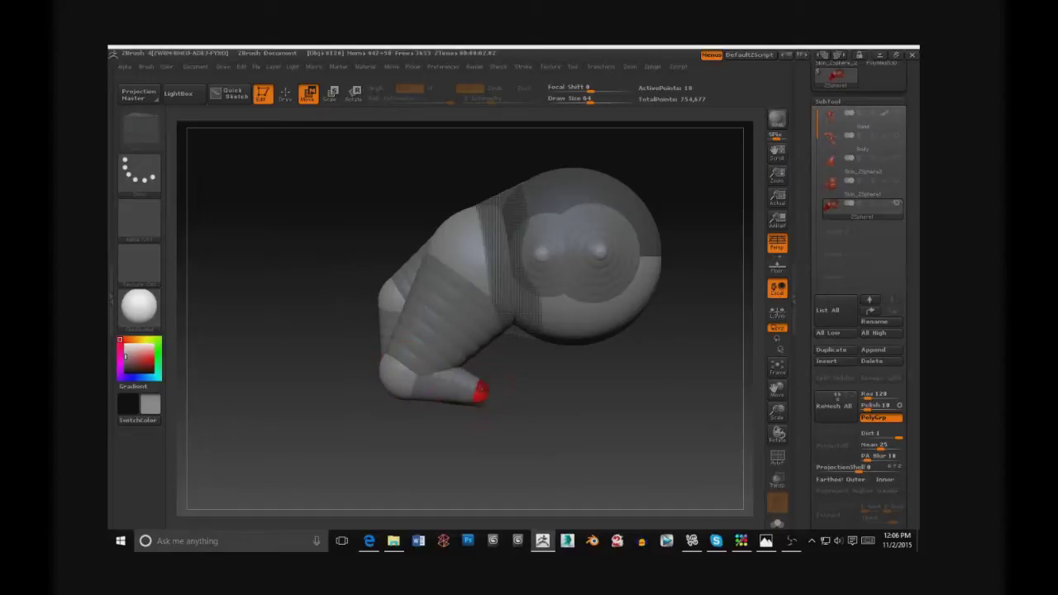
key(q)
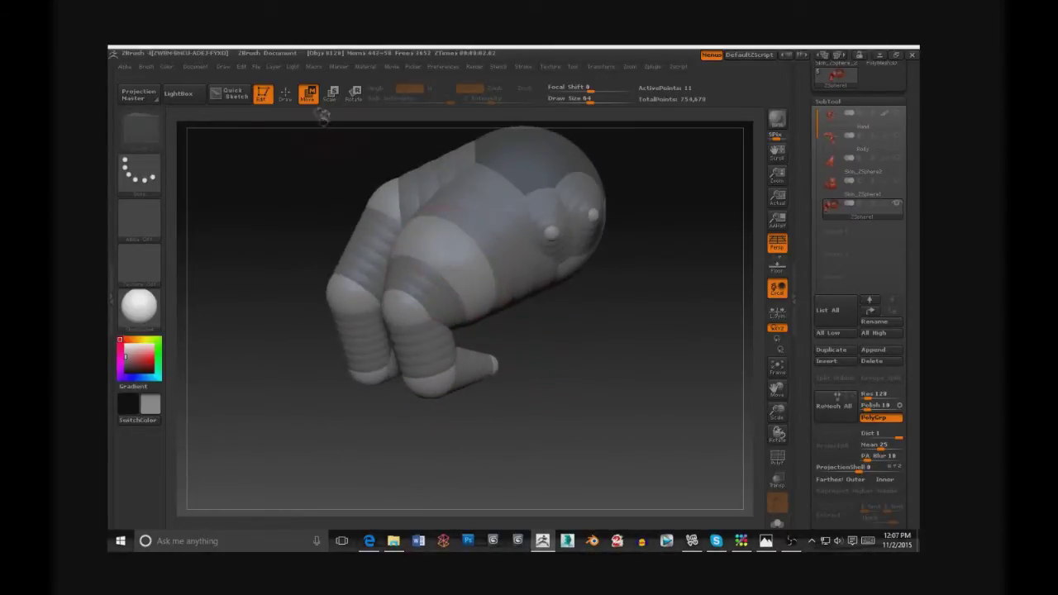
Step: Orbit the armature around to a side view of the limbs
key(e)
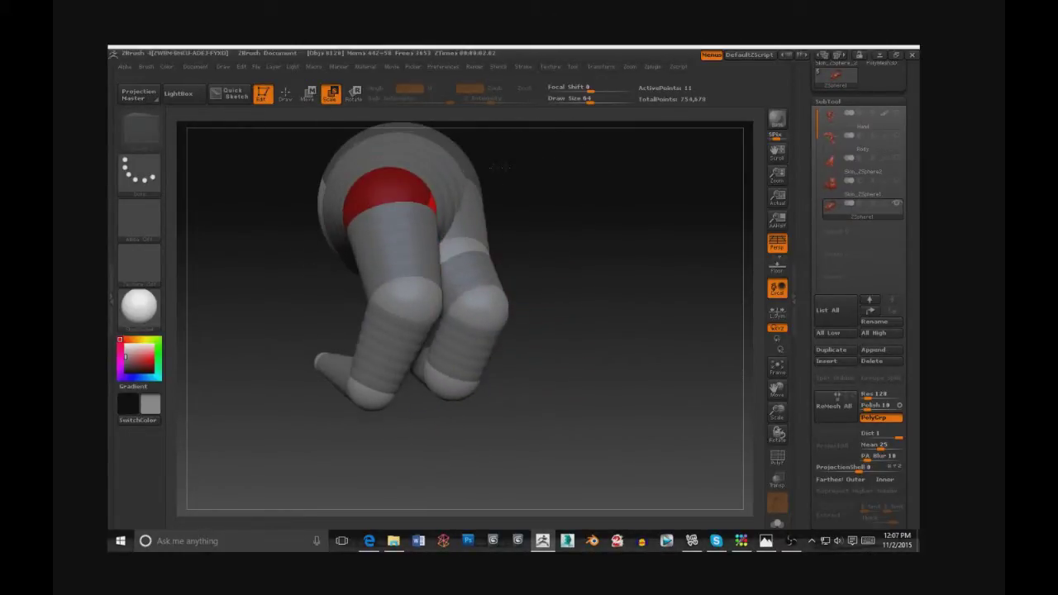
key(w)
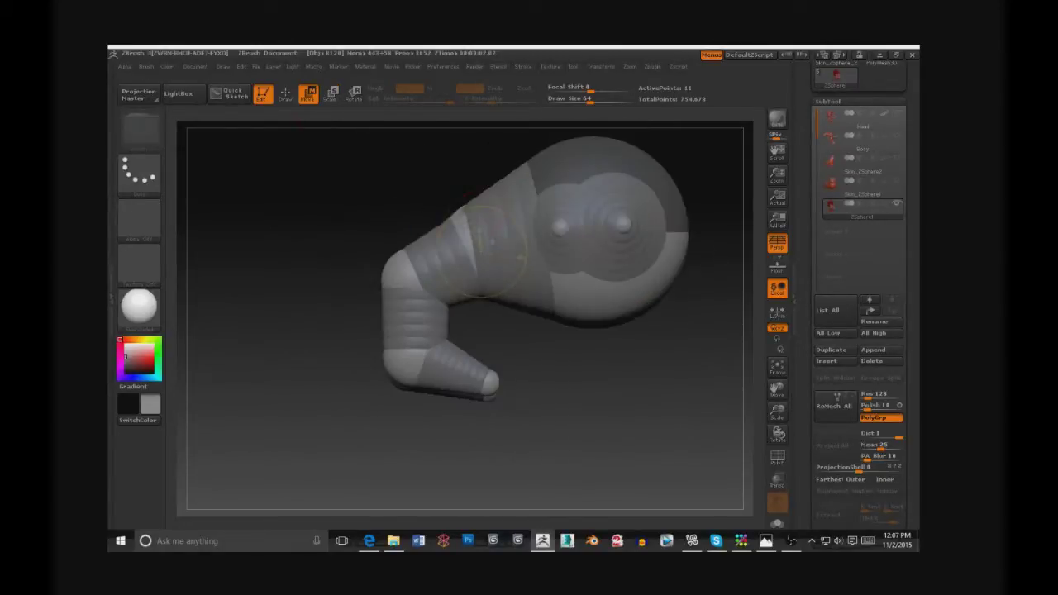
mouse_move(420, 330)
mouse_down()
mouse_move(489, 389)
mouse_move(609, 385)
mouse_up()
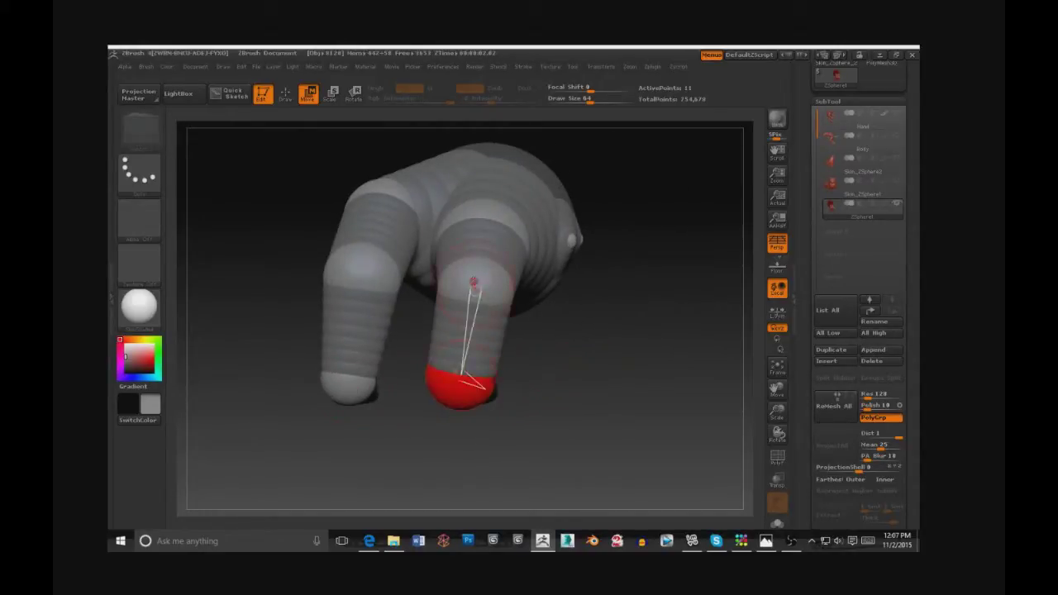
click(480, 211)
drag(486, 231, 463, 425)
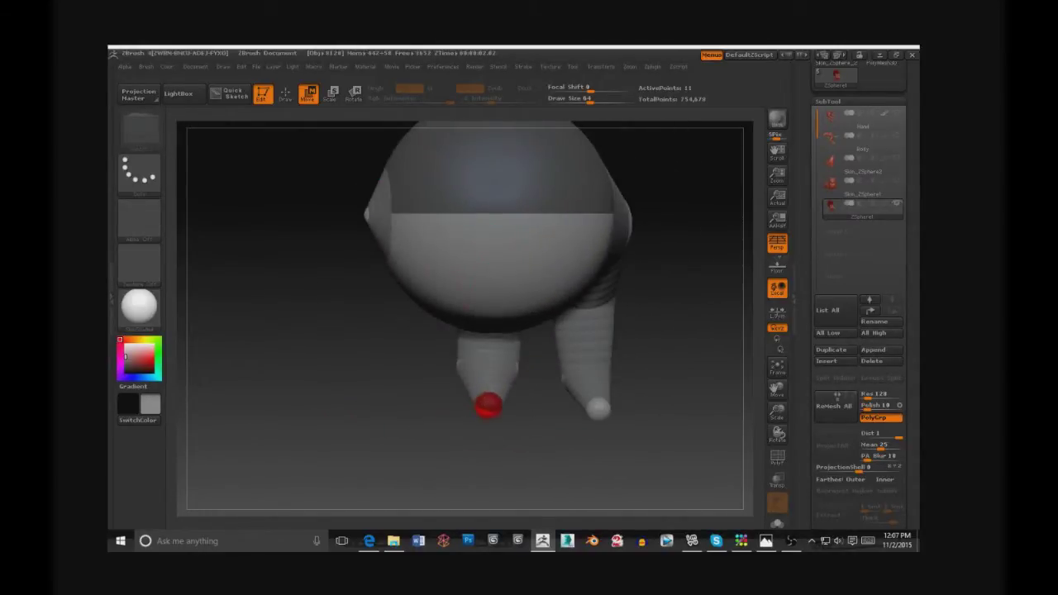
drag(370, 276, 454, 257)
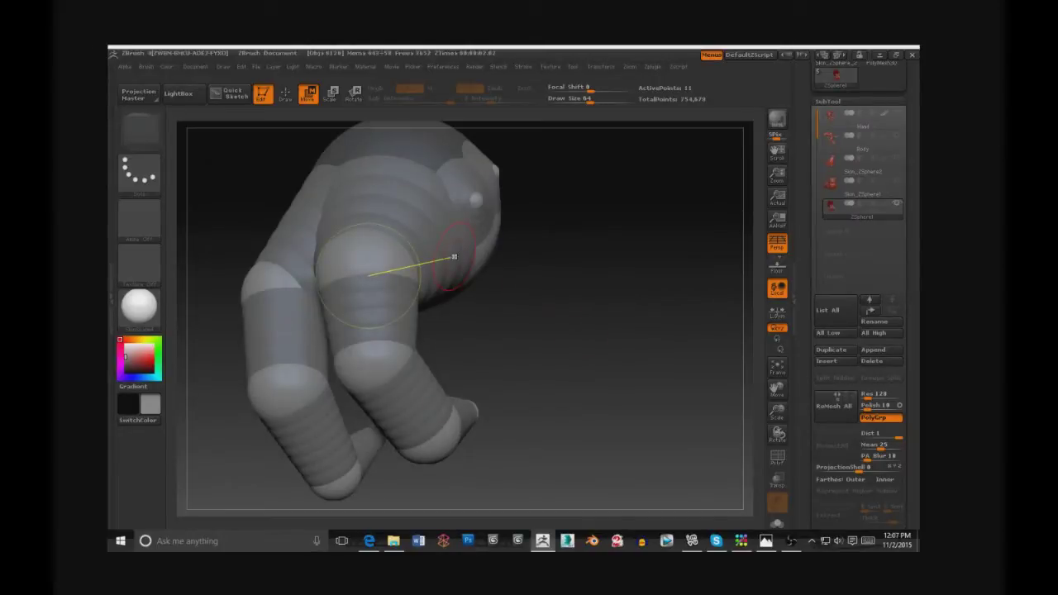
Step: Draw a new finger chain out to the right and taper it into a cone
drag(476, 200, 683, 307)
key(e)
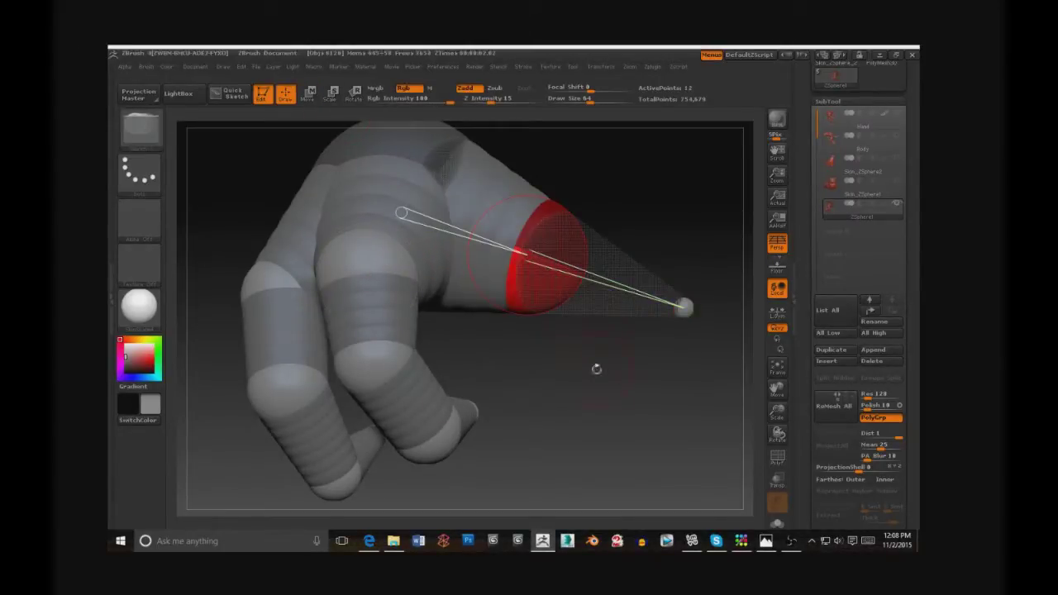
drag(628, 430, 513, 248)
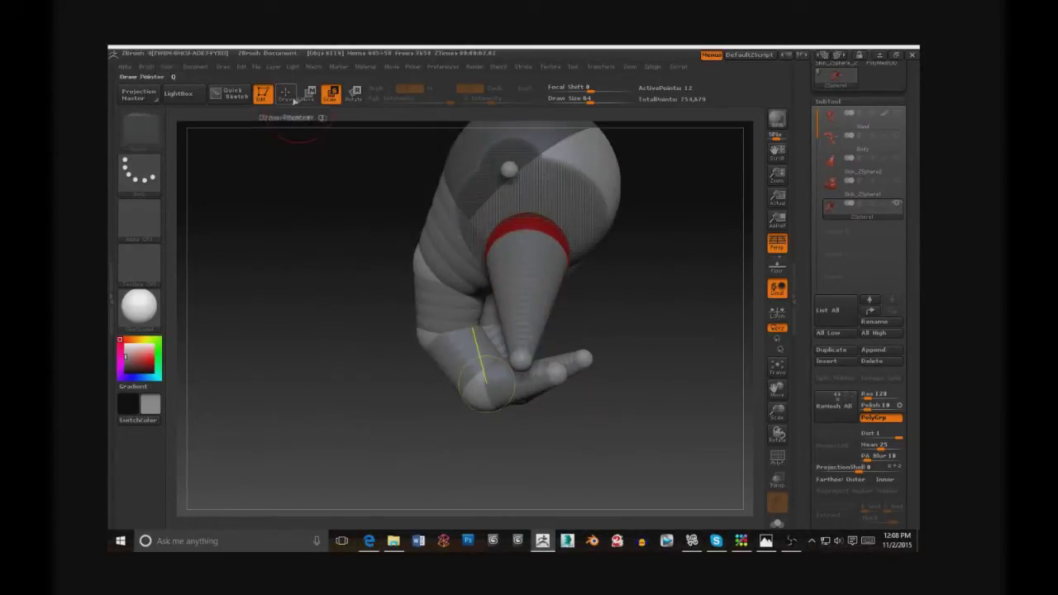
click(307, 93)
mouse_move(579, 372)
mouse_down()
mouse_move(682, 270)
mouse_move(179, 135)
mouse_up()
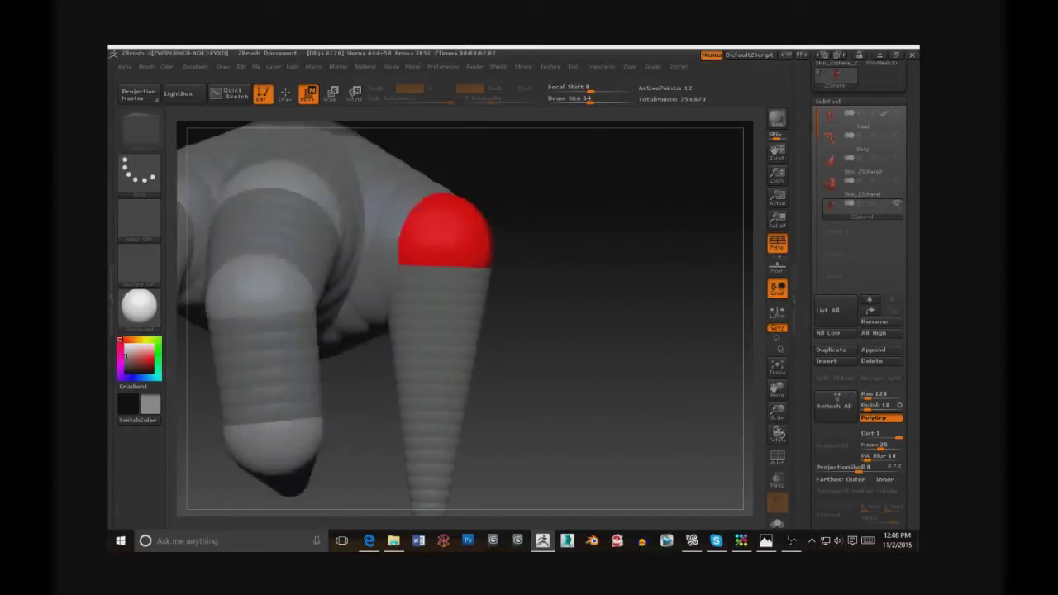
mouse_move(179, 135)
mouse_down()
mouse_move(512, 347)
mouse_move(463, 314)
mouse_up()
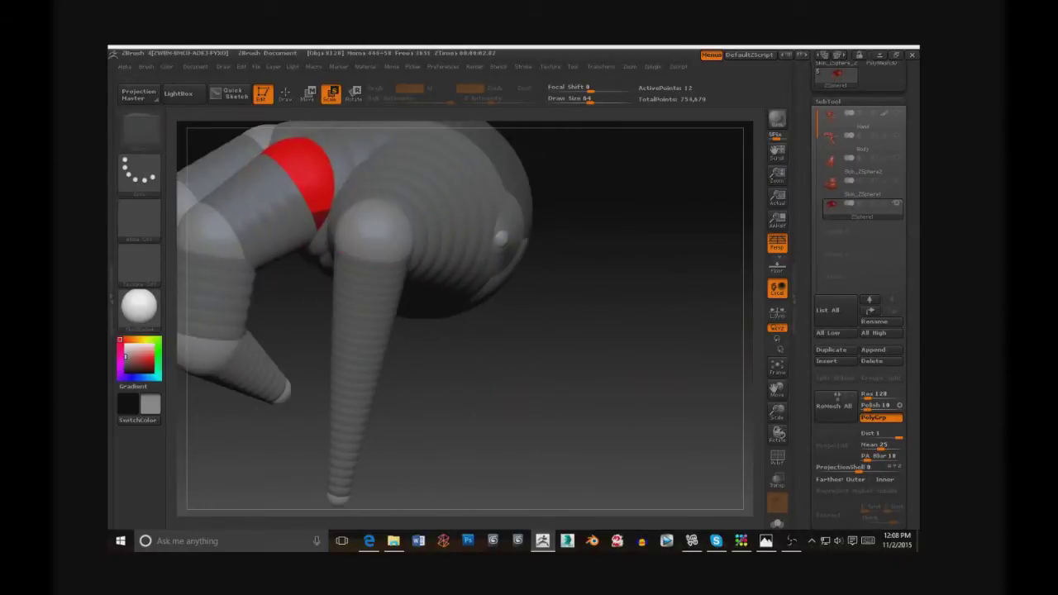
click(307, 94)
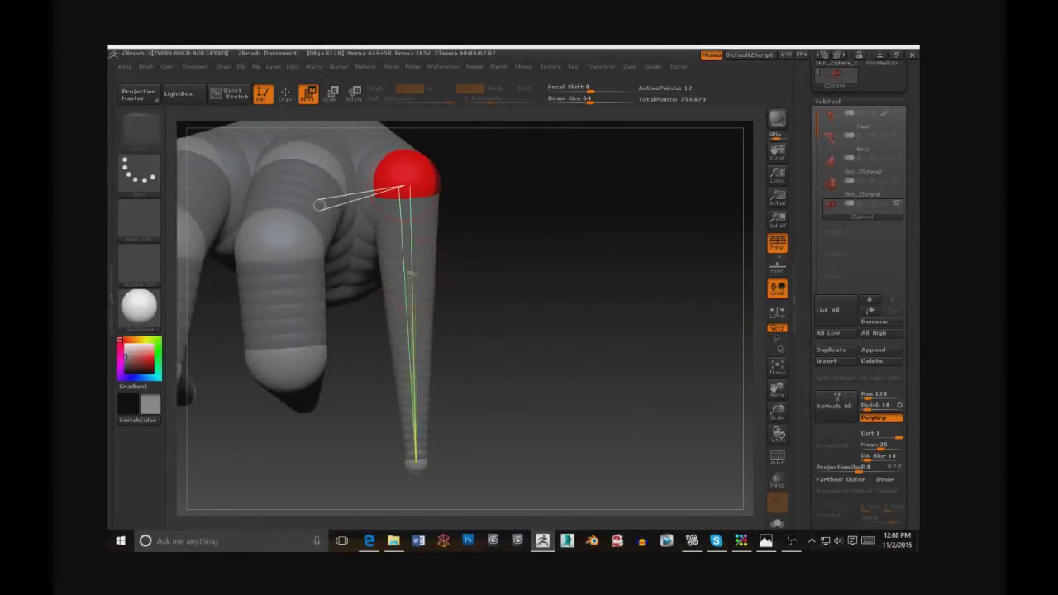
Step: Insert a middle joint on the tapered finger, bend it, and preview the skinned mesh
click(407, 255)
drag(595, 372, 644, 330)
mouse_move(383, 259)
mouse_down()
mouse_move(308, 258)
mouse_move(312, 355)
mouse_move(403, 461)
mouse_move(459, 368)
mouse_up()
mouse_move(661, 413)
mouse_down()
mouse_move(579, 413)
mouse_move(529, 397)
mouse_up()
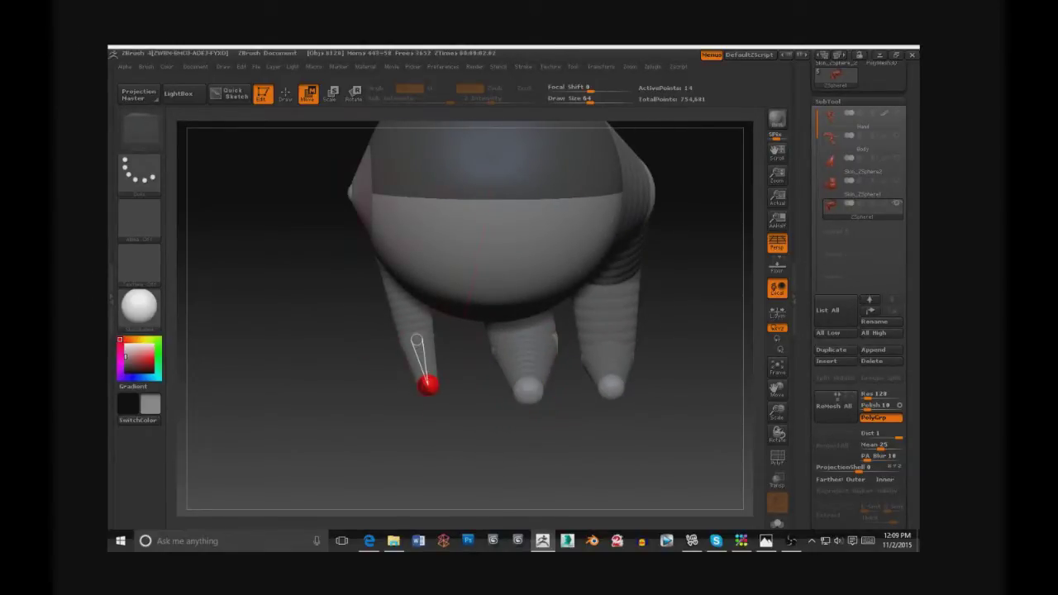
key(a)
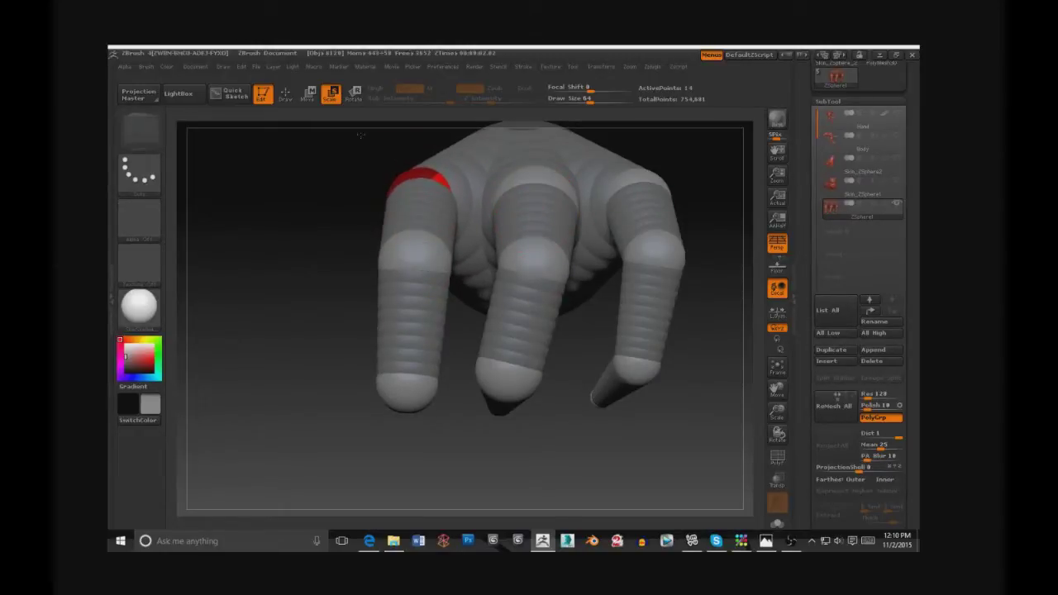
Step: Shrink the left fingertip and re-pose the left and middle fingers to hang evenly
drag(409, 384, 390, 388)
drag(506, 395, 494, 389)
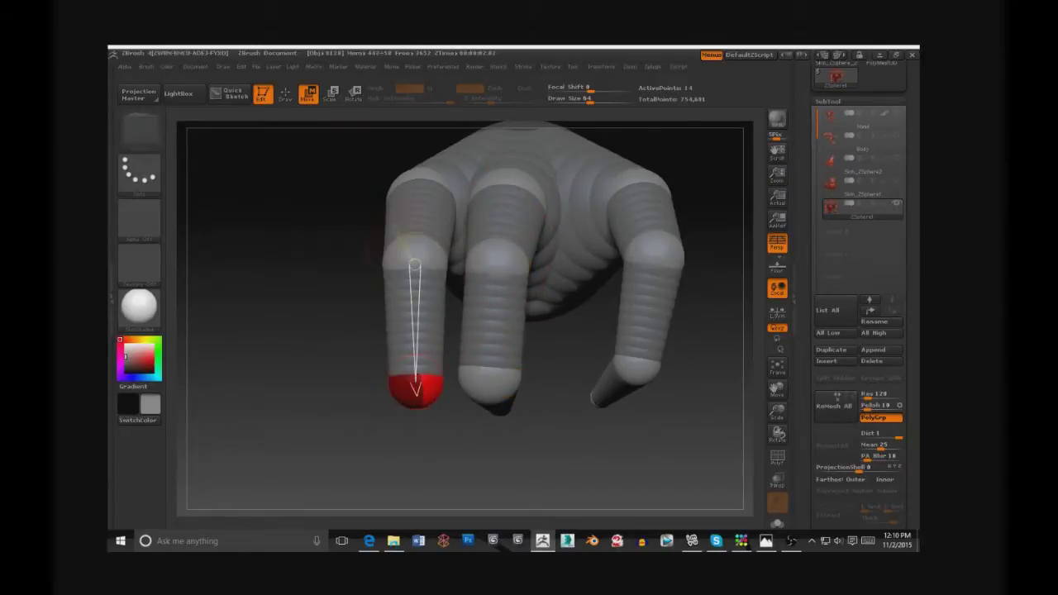
drag(491, 176, 481, 177)
drag(413, 386, 394, 385)
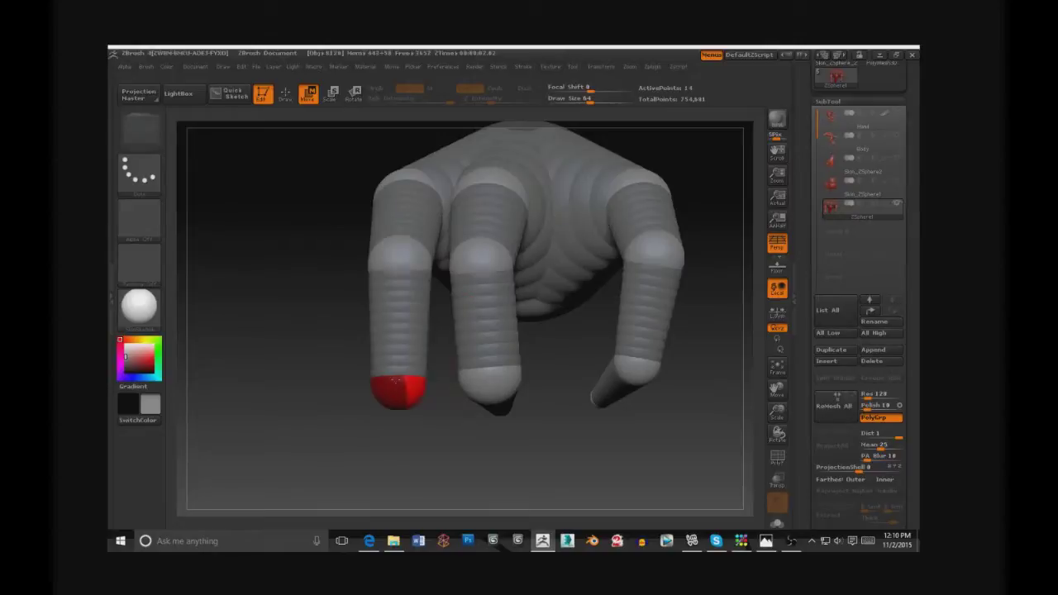
drag(483, 383, 479, 383)
drag(488, 176, 484, 177)
drag(488, 389, 496, 404)
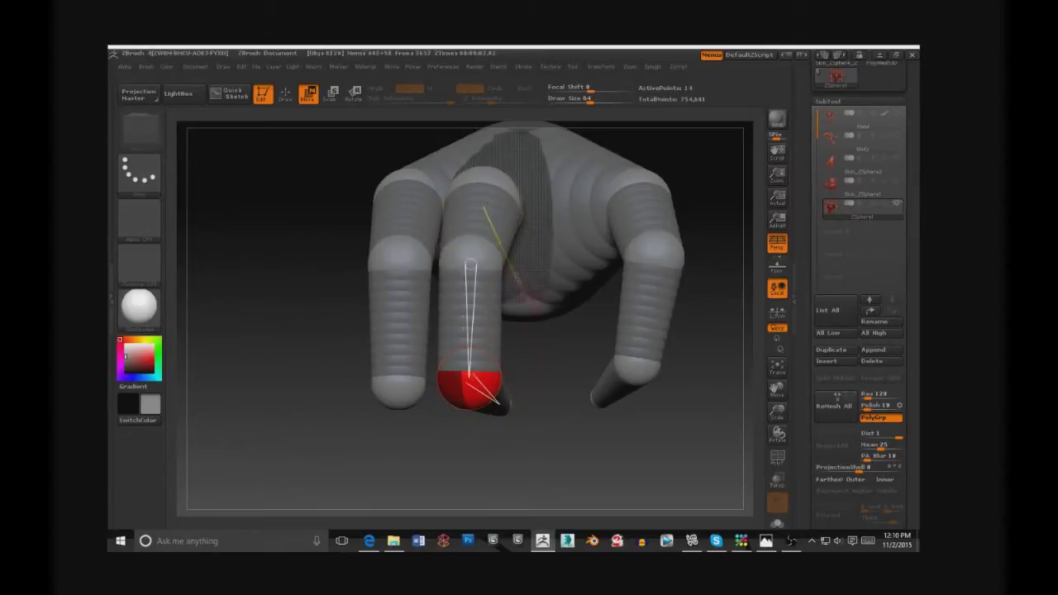
Step: Resize the middle finger's knuckle sphere, then undo an attempted ring-finger angle change
click(333, 96)
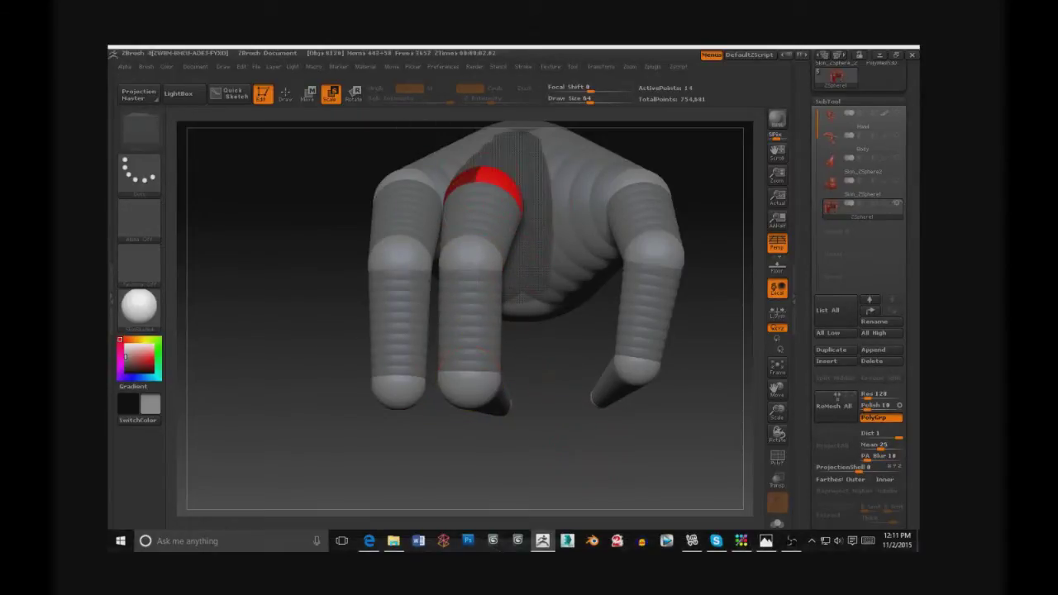
drag(479, 205, 523, 219)
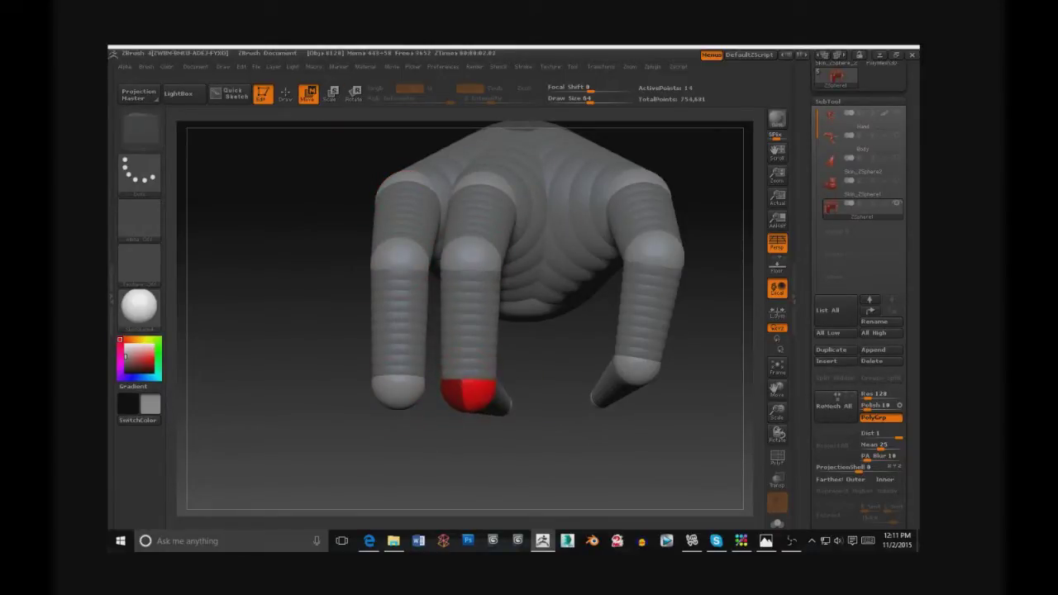
mouse_move(653, 252)
mouse_down()
mouse_move(567, 212)
mouse_move(548, 246)
mouse_up()
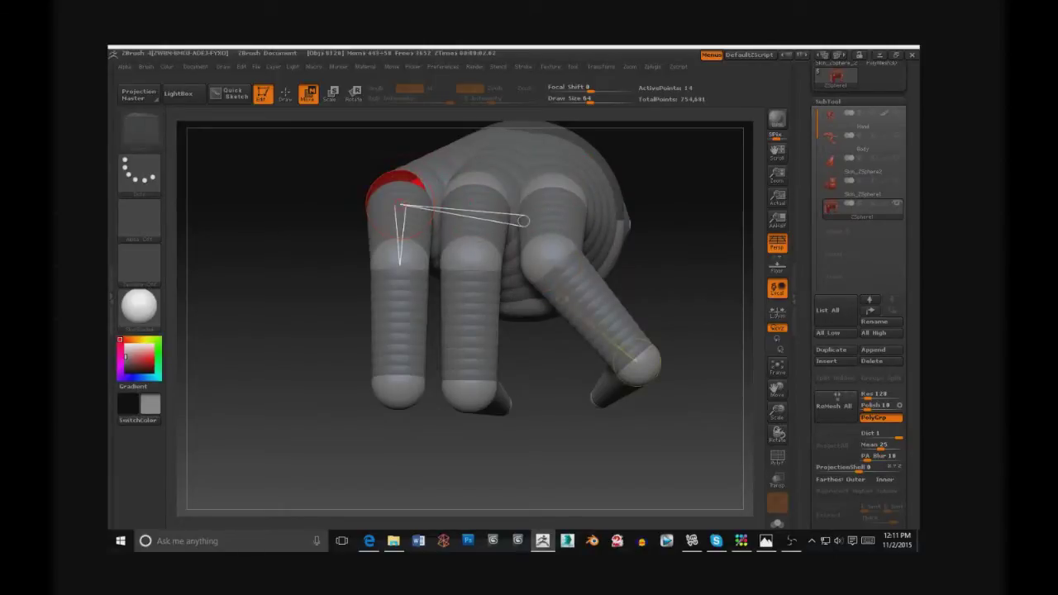
key(ctrl+z)
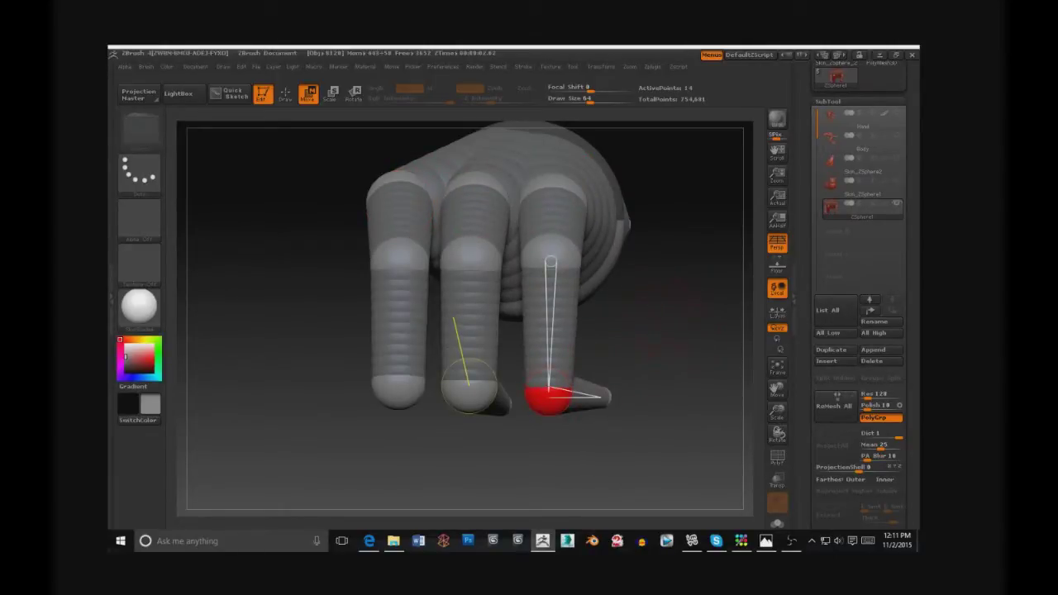
drag(469, 384, 629, 389)
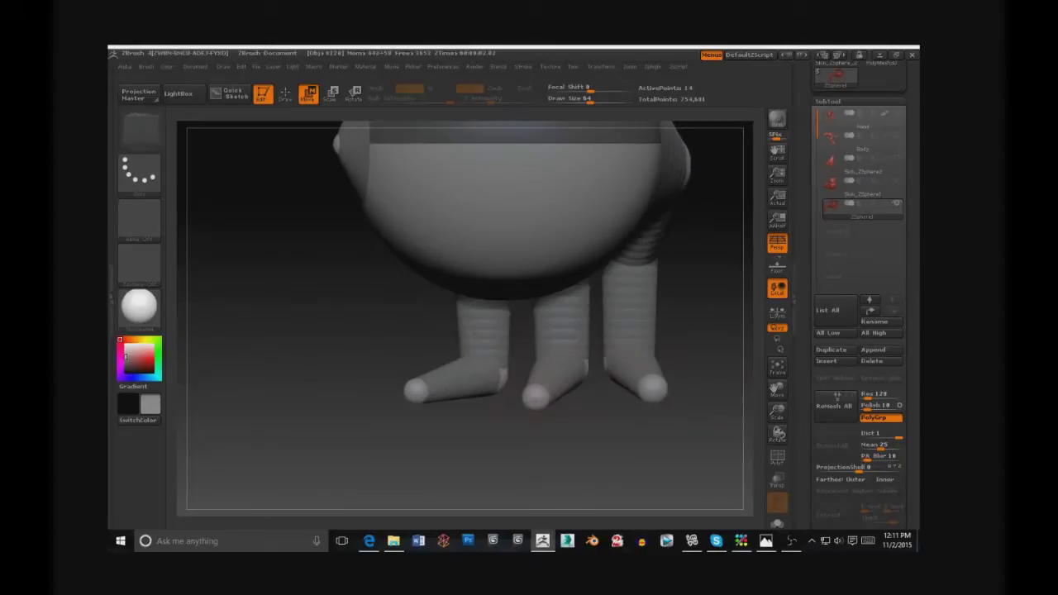
Step: Orbit around the hand to a front view of the fingers
drag(485, 379, 505, 241)
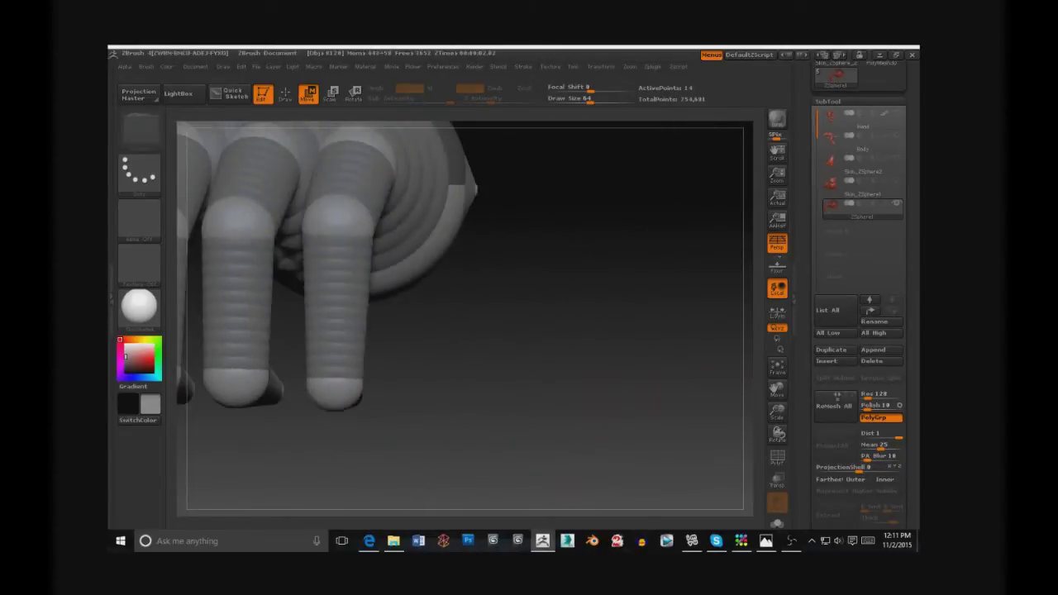
mouse_move(504, 244)
mouse_down()
mouse_move(439, 260)
mouse_move(361, 319)
mouse_move(368, 351)
mouse_move(327, 479)
mouse_up()
drag(529, 389, 587, 353)
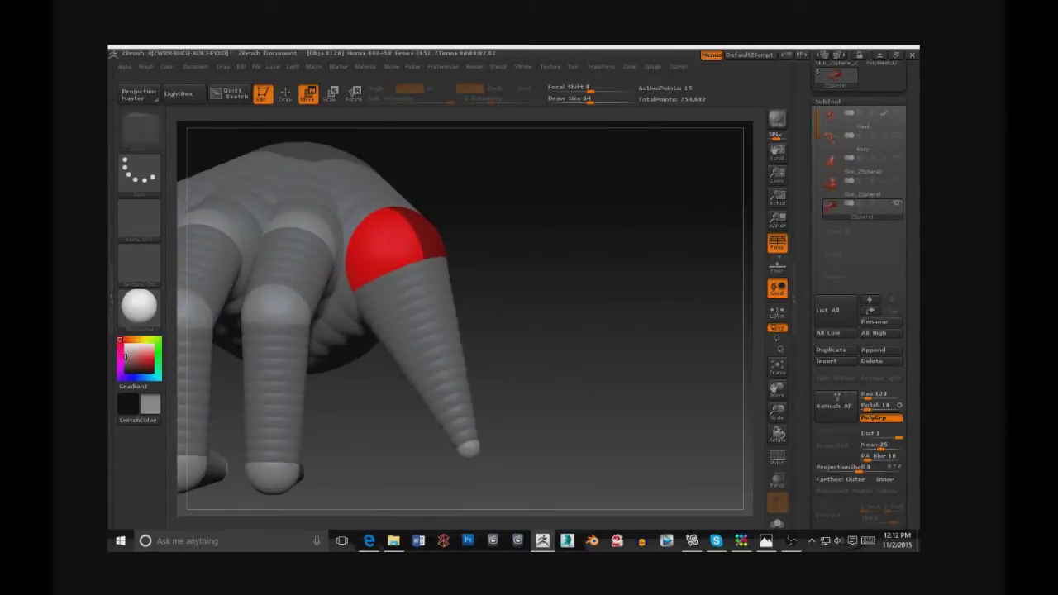
drag(587, 353, 678, 163)
key(e)
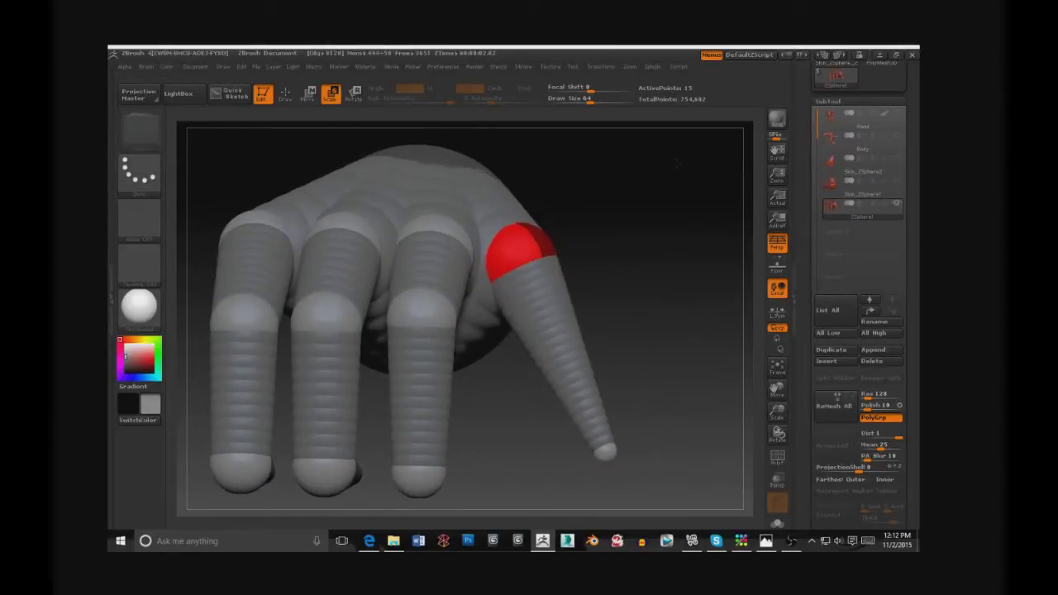
key(w)
Step: Straighten the tapered finger so it hangs down alongside the other three
mouse_move(662, 372)
mouse_down()
mouse_move(547, 297)
mouse_move(628, 248)
mouse_move(541, 294)
mouse_move(579, 248)
mouse_up()
drag(413, 296, 626, 175)
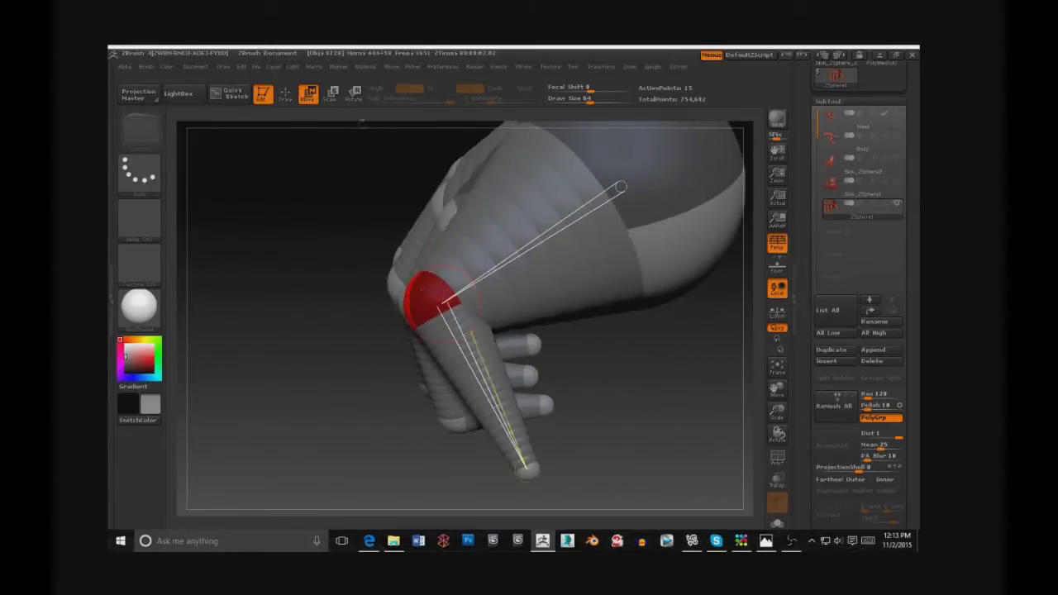
ctrl+drag(448, 279, 621, 187)
key(e)
key(w)
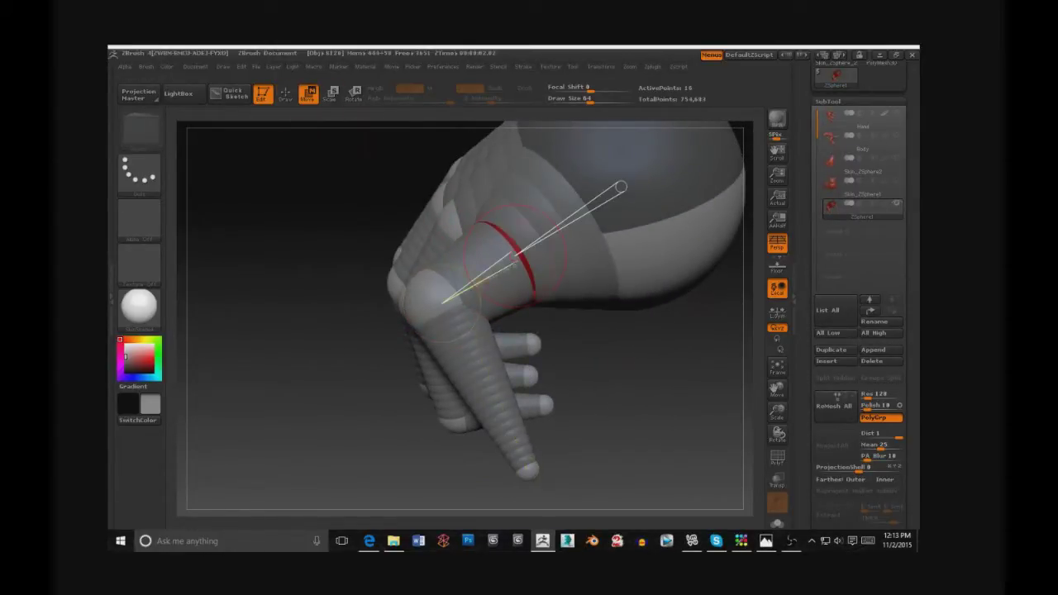
mouse_move(677, 388)
mouse_down()
mouse_move(562, 257)
mouse_move(637, 433)
mouse_move(531, 472)
mouse_up()
ctrl+drag(537, 245, 543, 291)
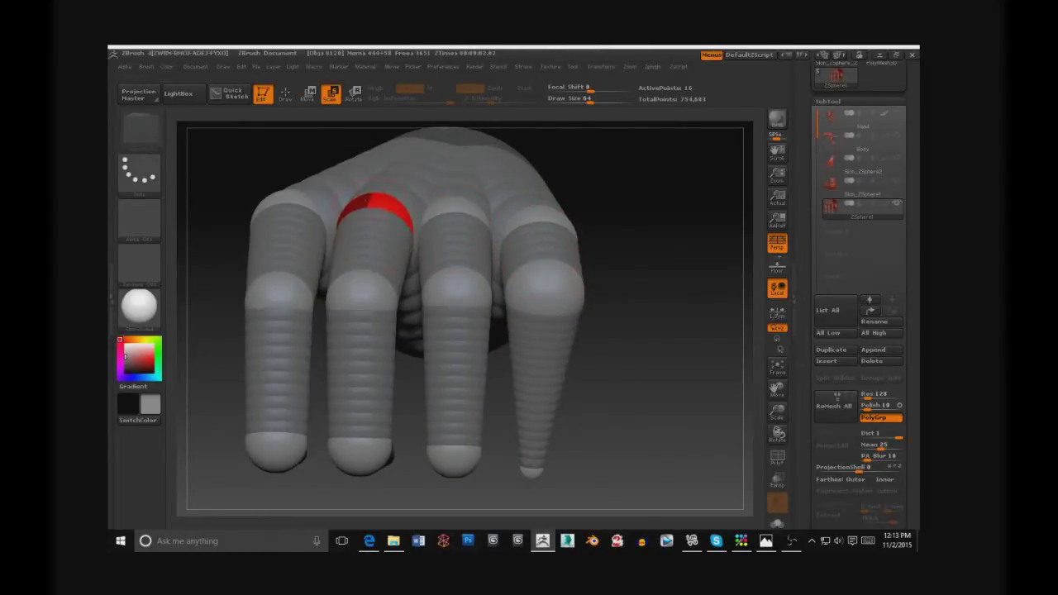
key(w)
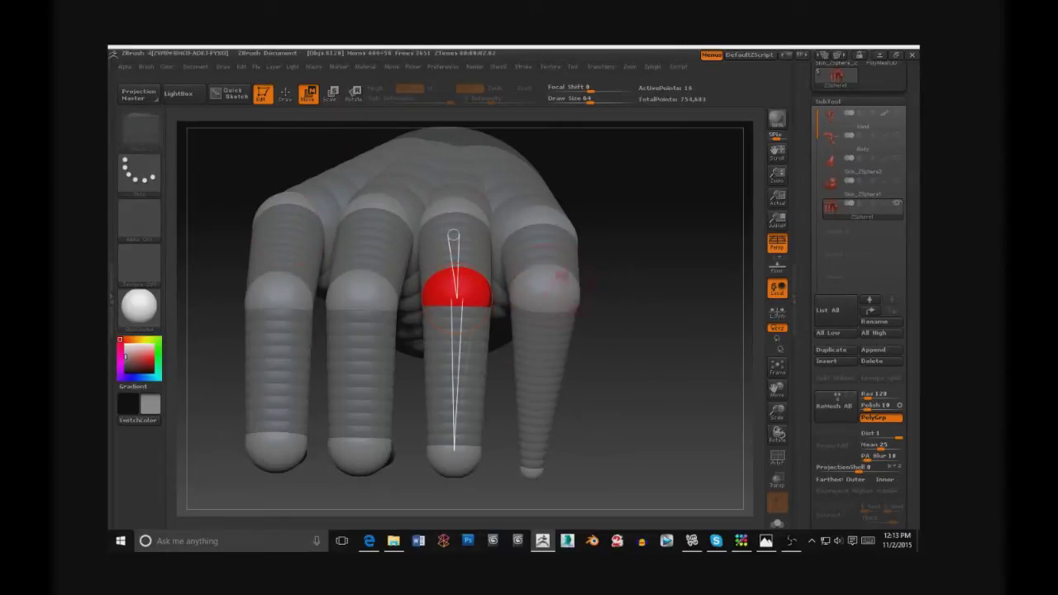
drag(553, 249, 593, 407)
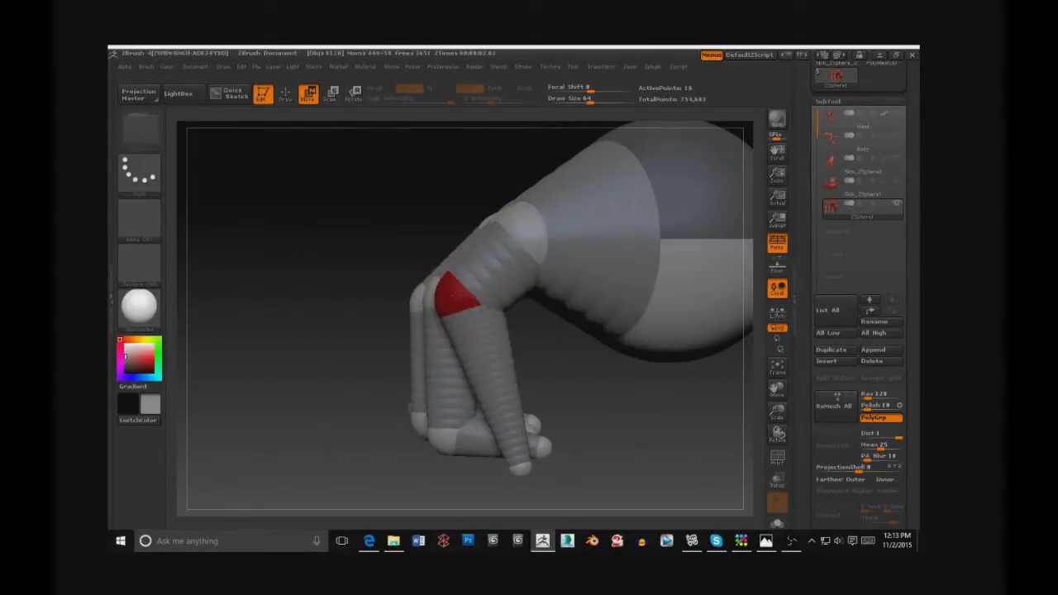
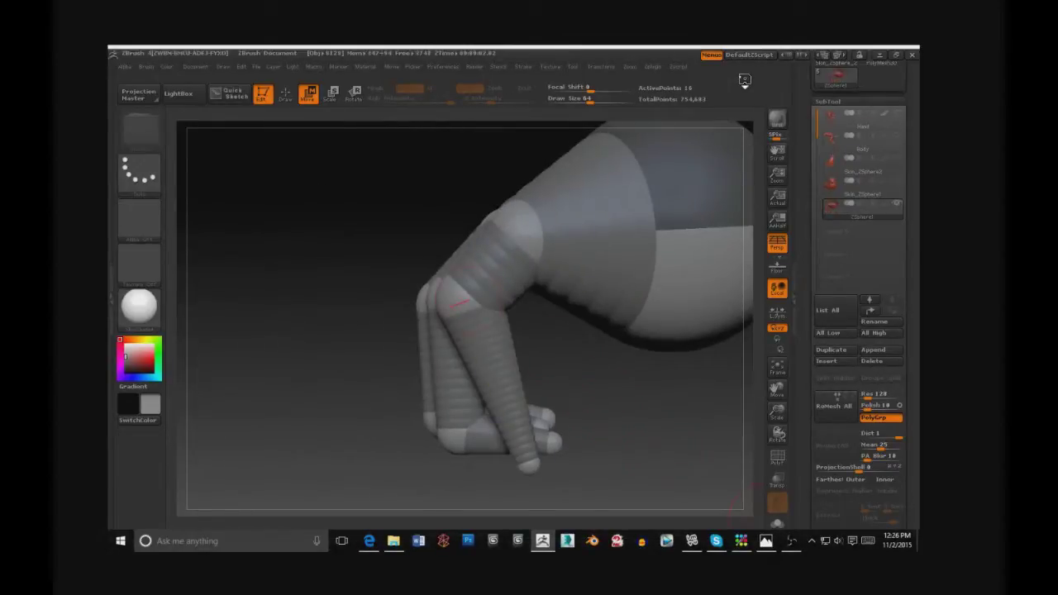
Step: Bend the first finger at its knuckles, pulling the fingertip down toward the palm
drag(502, 336, 527, 469)
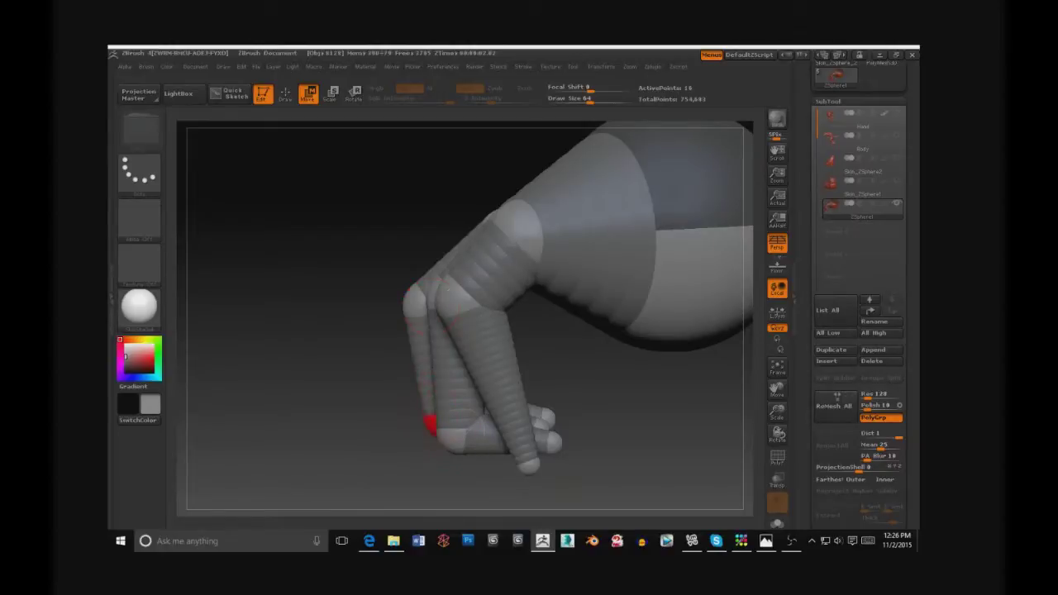
drag(402, 295, 454, 405)
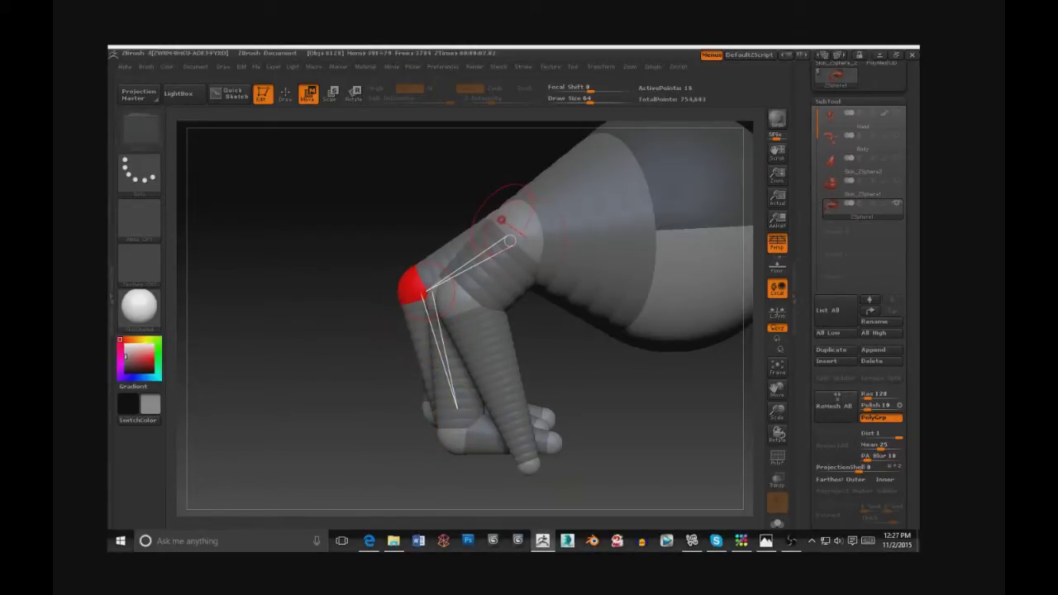
drag(428, 288, 644, 338)
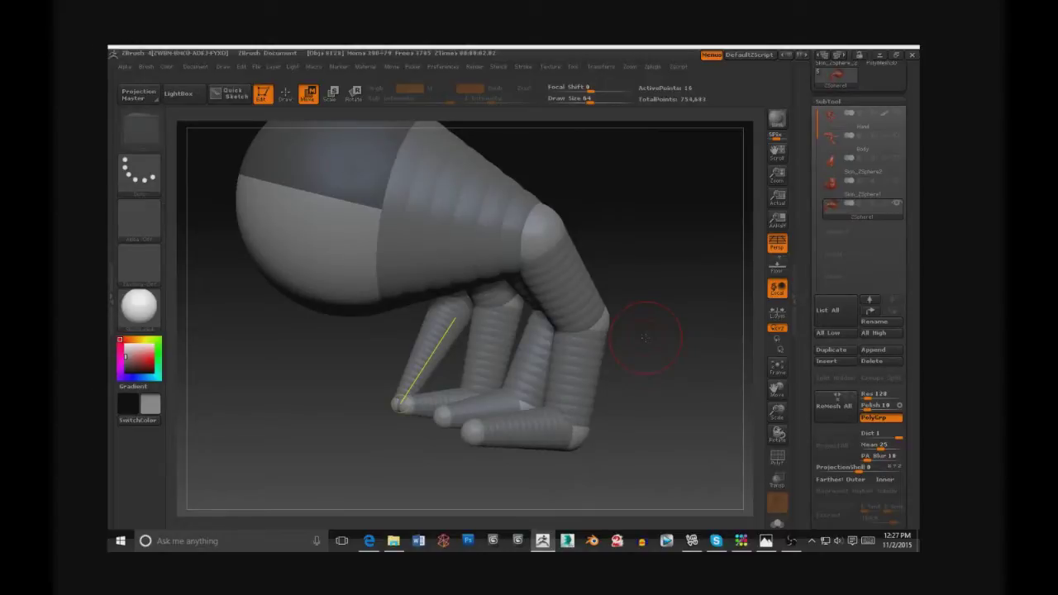
mouse_move(645, 338)
mouse_down()
mouse_move(485, 224)
mouse_move(633, 254)
mouse_move(592, 294)
mouse_move(601, 304)
mouse_up()
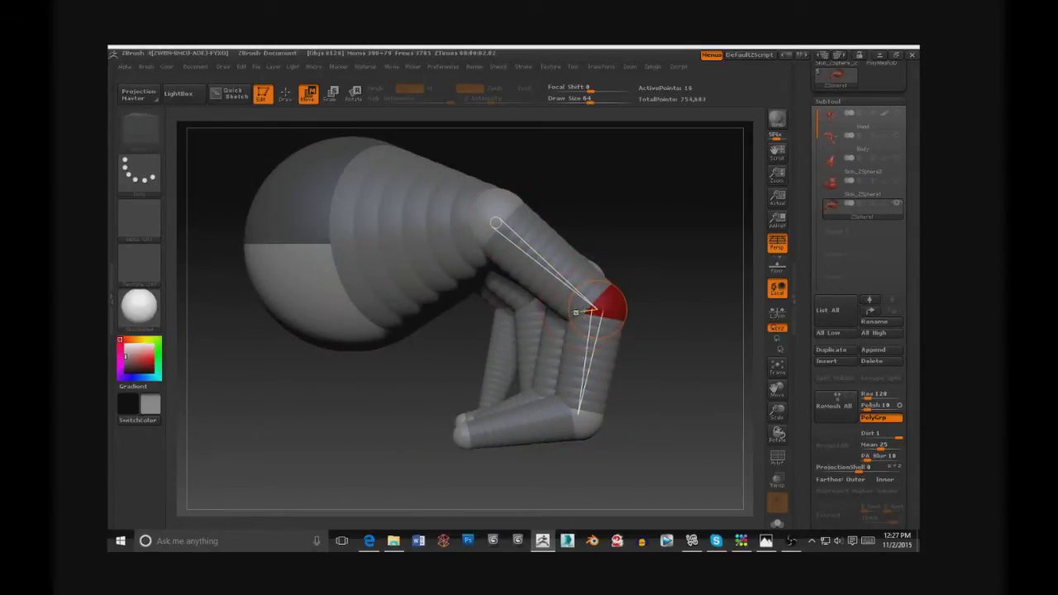
drag(602, 312, 603, 316)
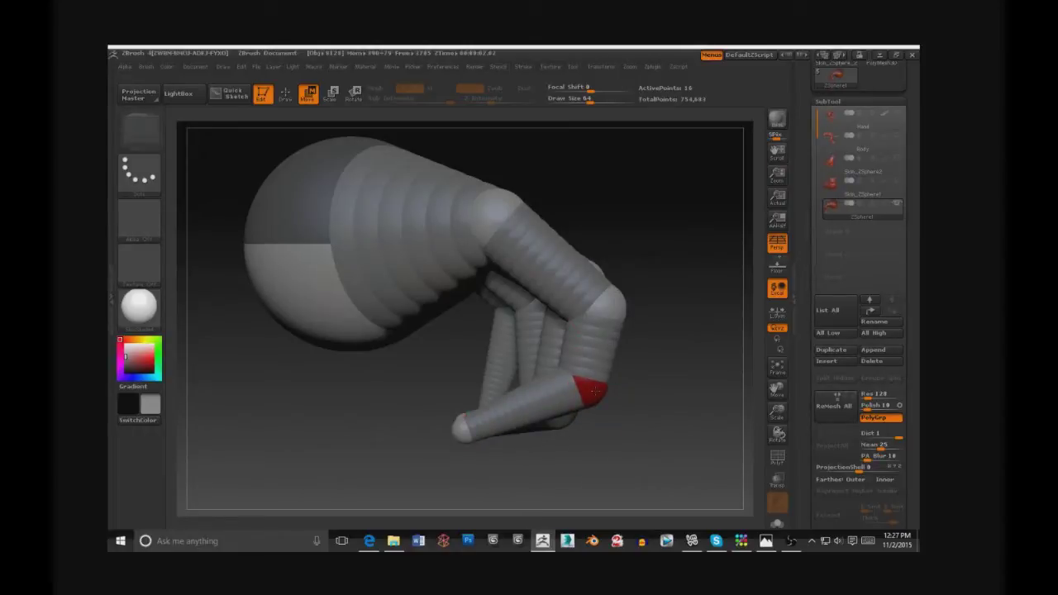
drag(463, 428, 502, 403)
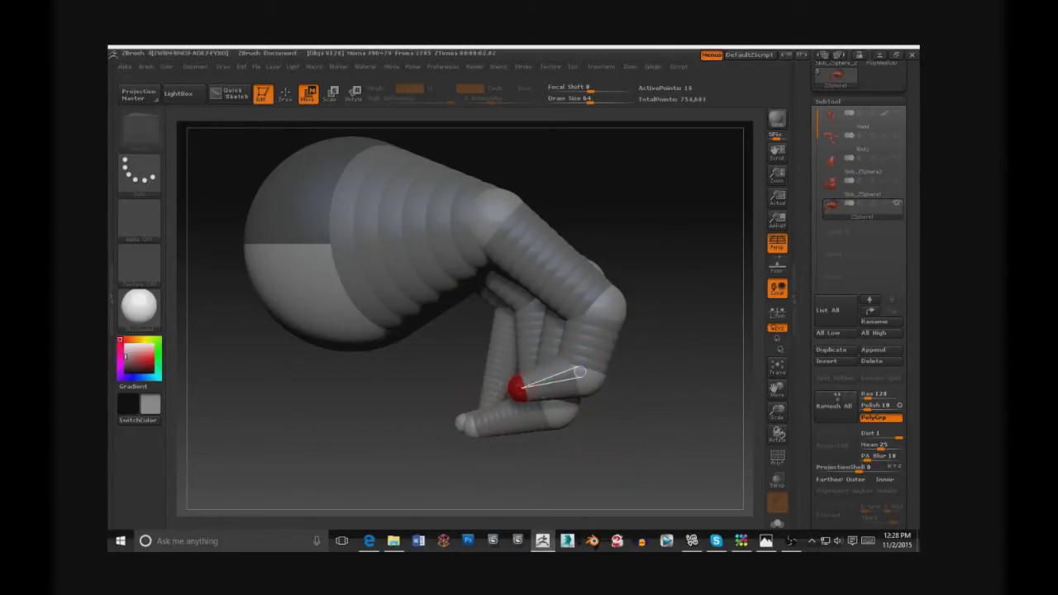
Step: From an angled front view, bend the next fingers at their knuckles
drag(585, 408, 599, 248)
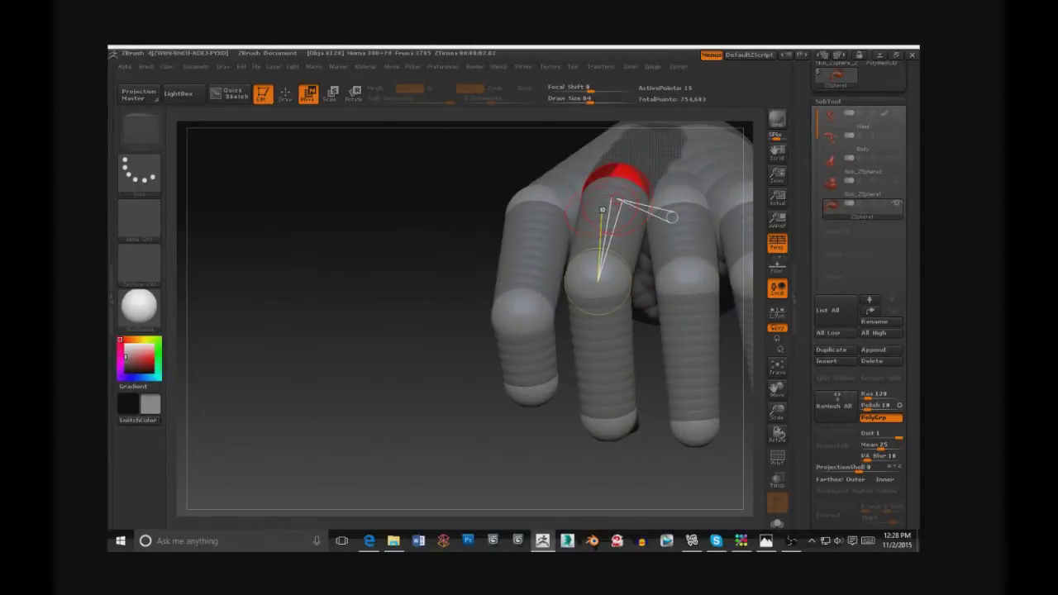
drag(616, 211, 494, 248)
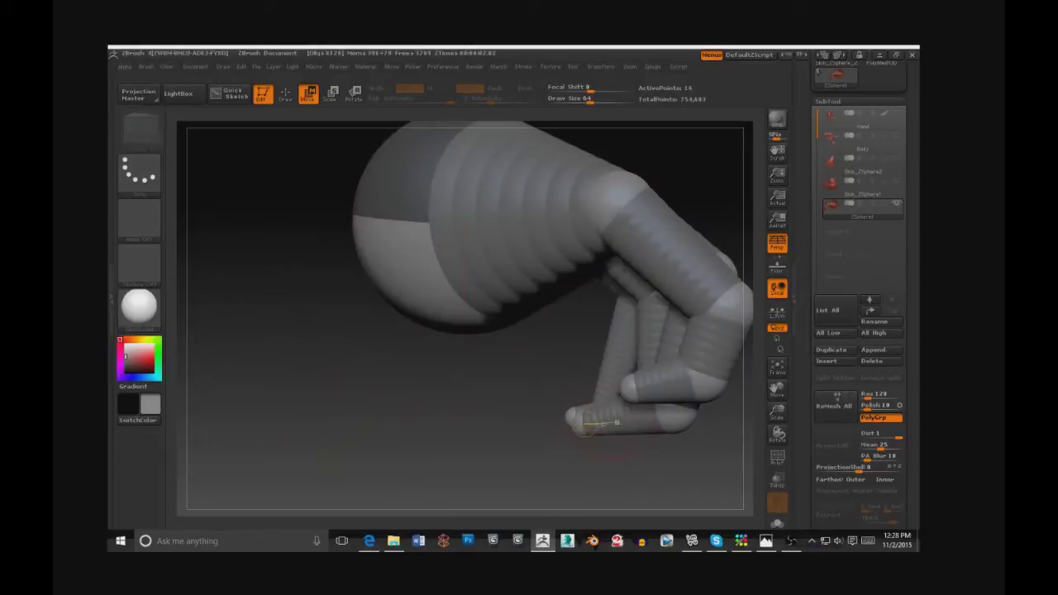
drag(429, 236, 484, 350)
drag(524, 306, 562, 446)
Step: Orbit around the hand to check the finger curl from side, below and front
drag(372, 388, 504, 355)
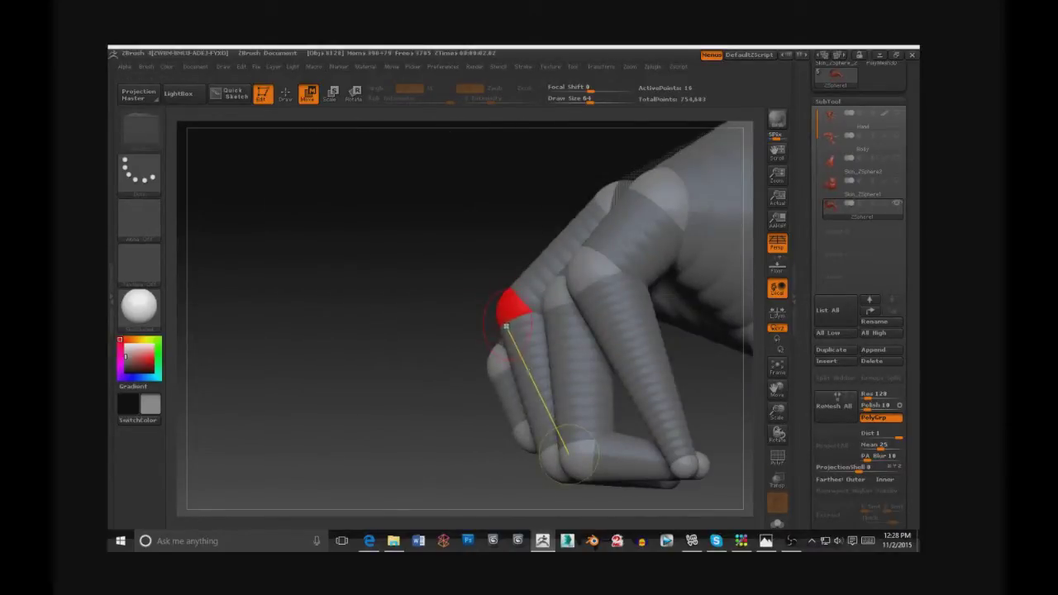
drag(372, 348, 446, 314)
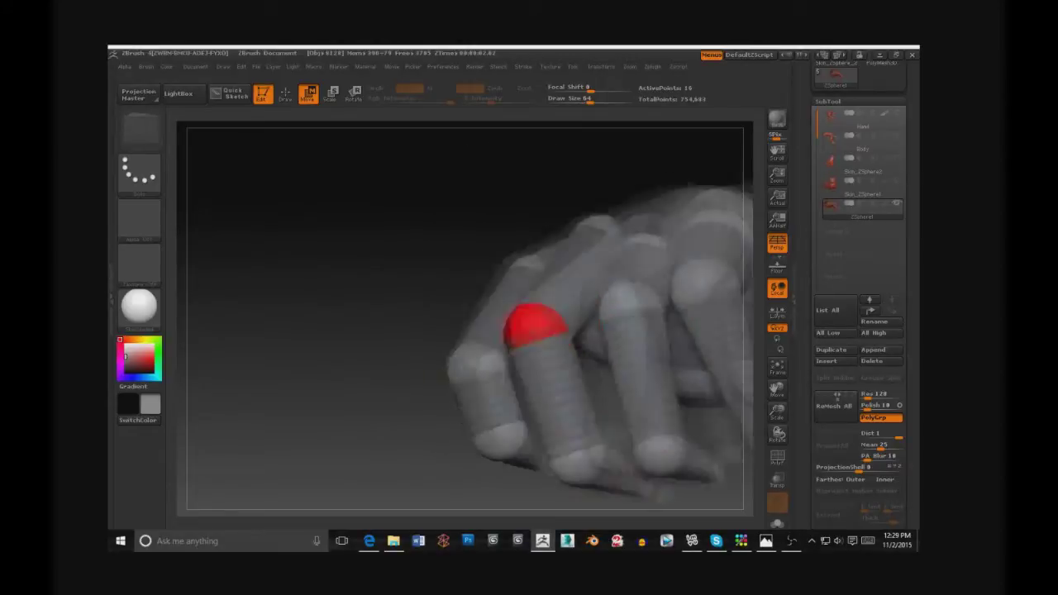
drag(372, 331, 289, 347)
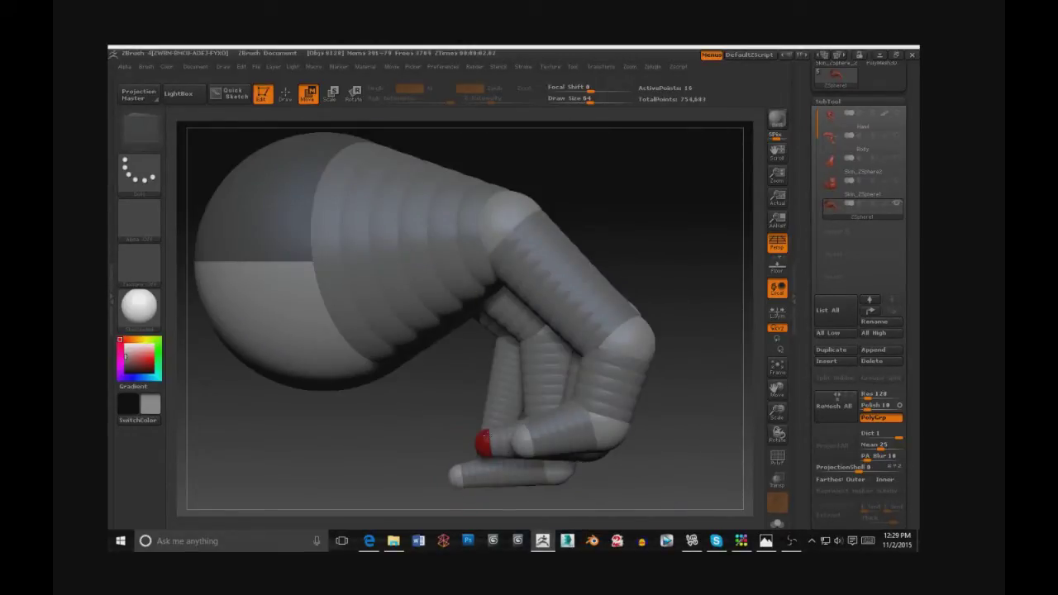
drag(494, 417, 459, 471)
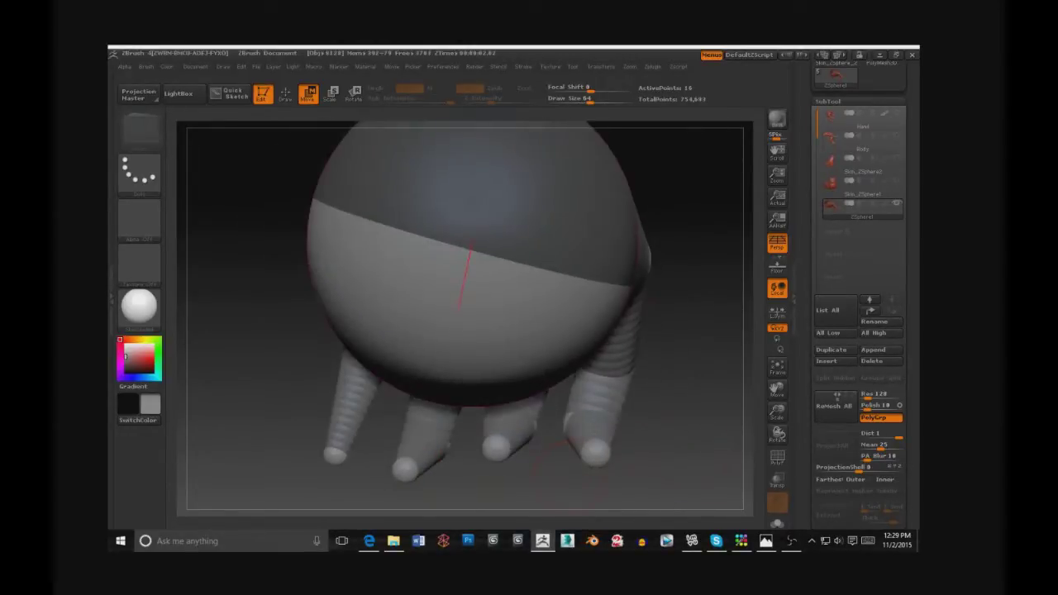
mouse_move(483, 421)
mouse_down()
mouse_move(467, 422)
mouse_move(464, 282)
mouse_move(456, 307)
mouse_up()
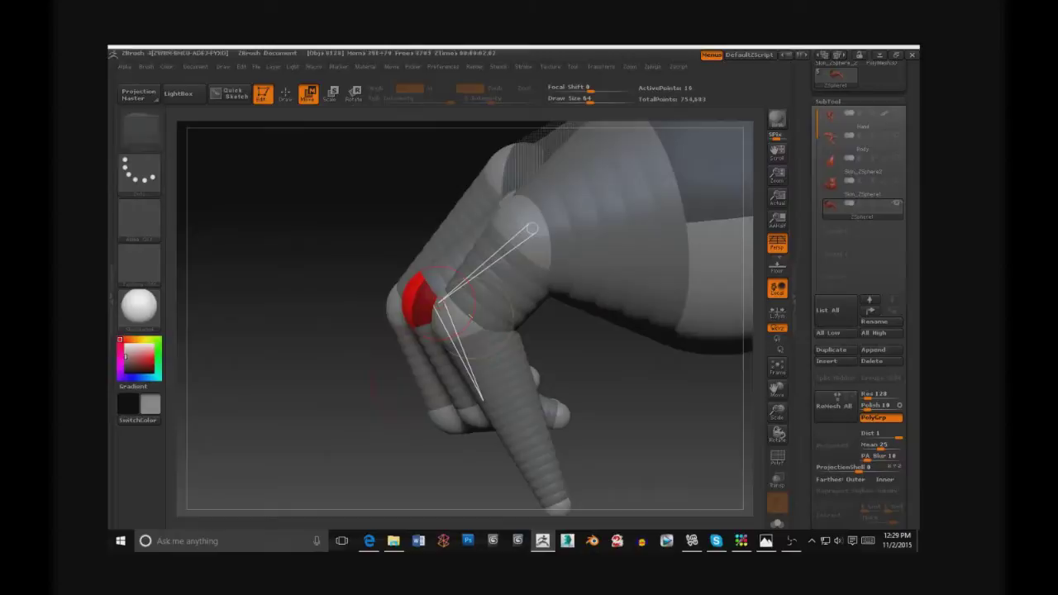
mouse_move(450, 301)
mouse_down()
mouse_move(496, 330)
mouse_move(529, 273)
mouse_move(663, 295)
mouse_move(748, 405)
mouse_move(460, 390)
mouse_move(428, 188)
mouse_up()
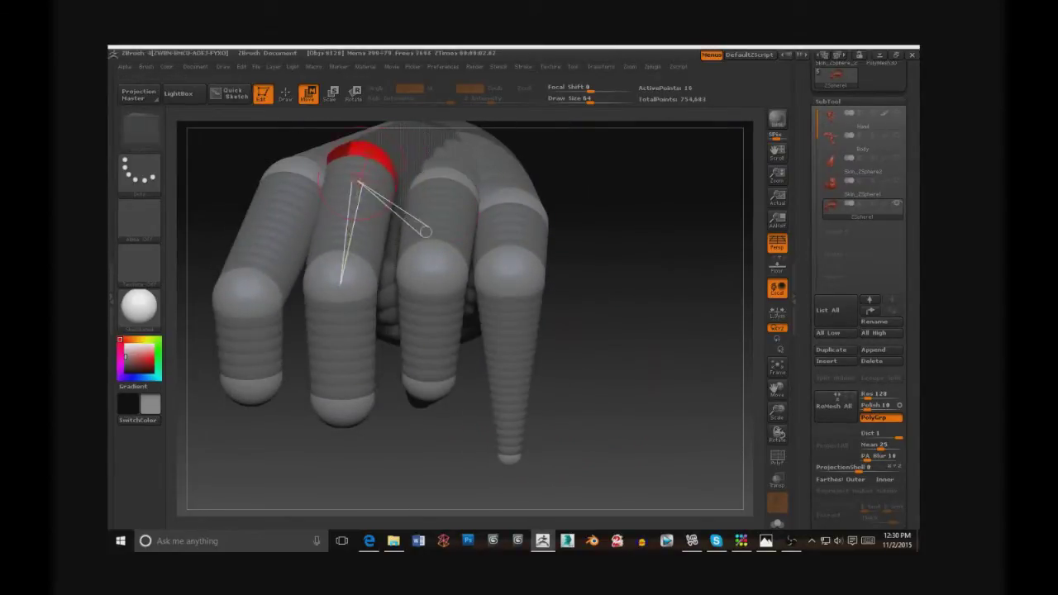
mouse_move(425, 232)
mouse_down()
mouse_move(483, 453)
mouse_move(447, 353)
mouse_up()
Step: In Move mode, pull the index fingertip ZSphere to tighten that finger's bend
key(q)
key(w)
drag(478, 453, 499, 427)
mouse_move(446, 368)
mouse_down()
mouse_move(425, 192)
mouse_move(376, 128)
mouse_up()
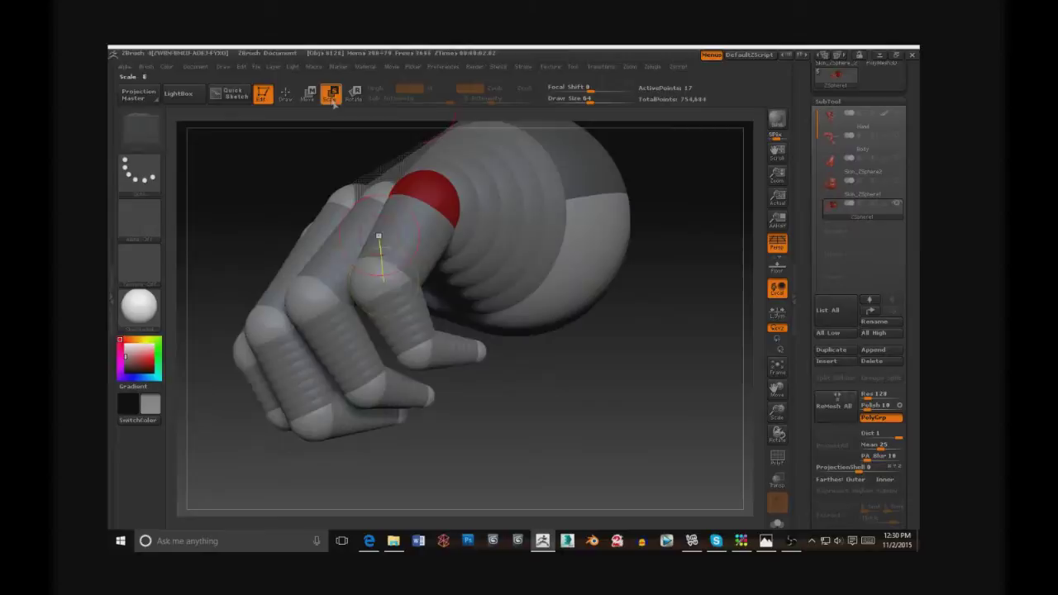
drag(384, 186, 339, 157)
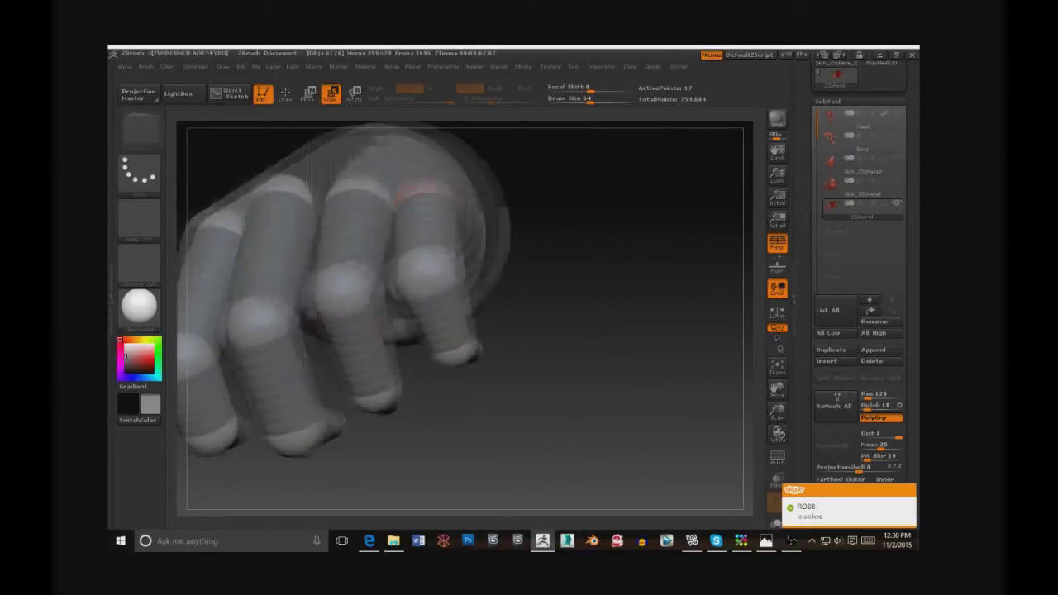
Step: Re-pose a finger along its bend guide and tighten the middle finger's curl
key(w)
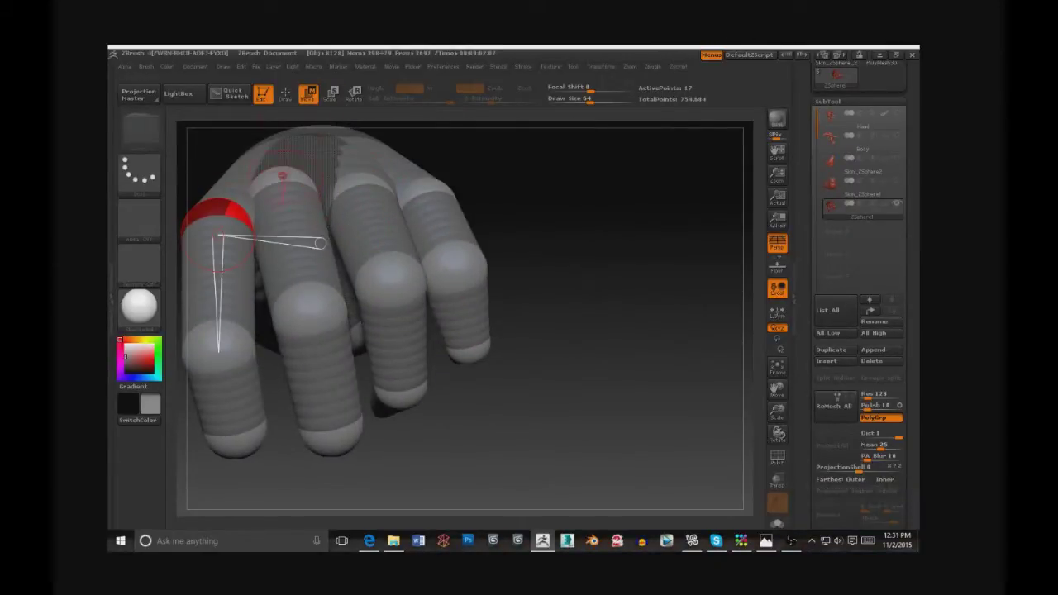
drag(295, 200, 307, 283)
drag(364, 207, 389, 281)
drag(610, 284, 562, 273)
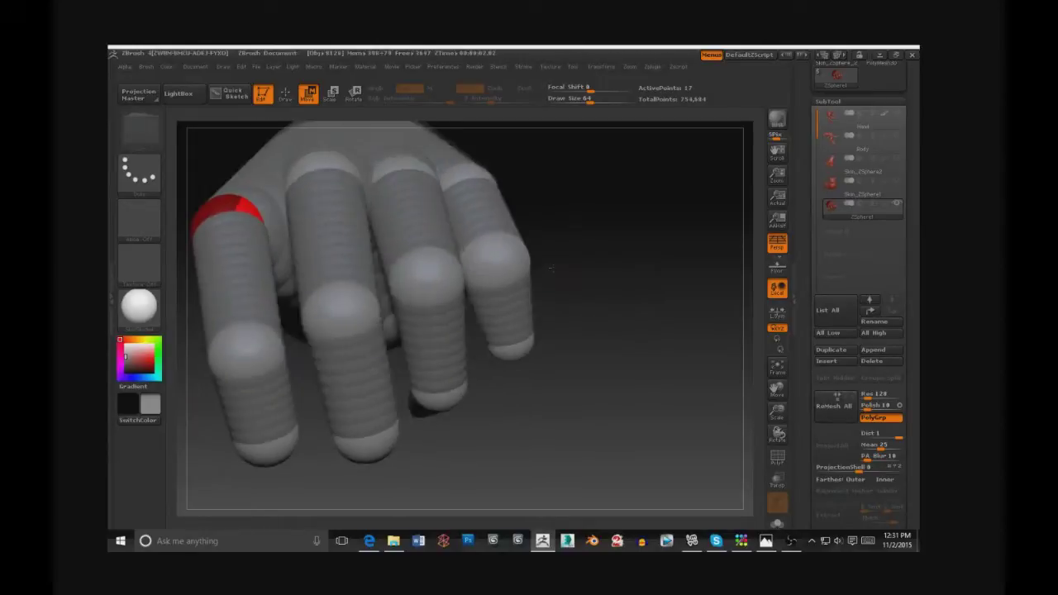
drag(628, 273, 579, 248)
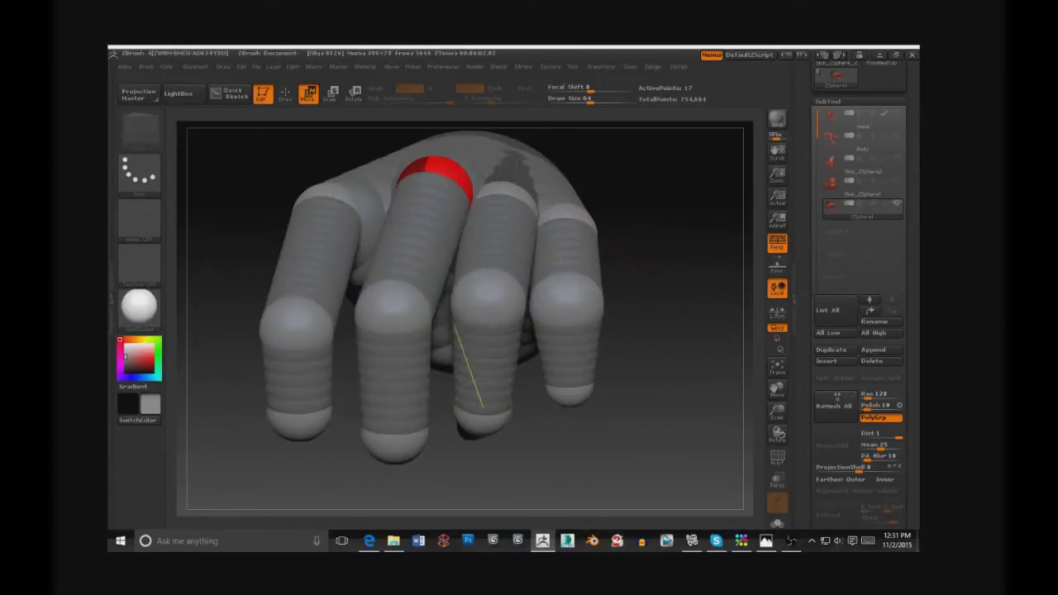
click(572, 298)
drag(507, 213, 472, 402)
drag(661, 347, 628, 348)
mouse_move(438, 200)
mouse_down()
mouse_move(396, 437)
mouse_move(468, 252)
mouse_move(385, 438)
mouse_up()
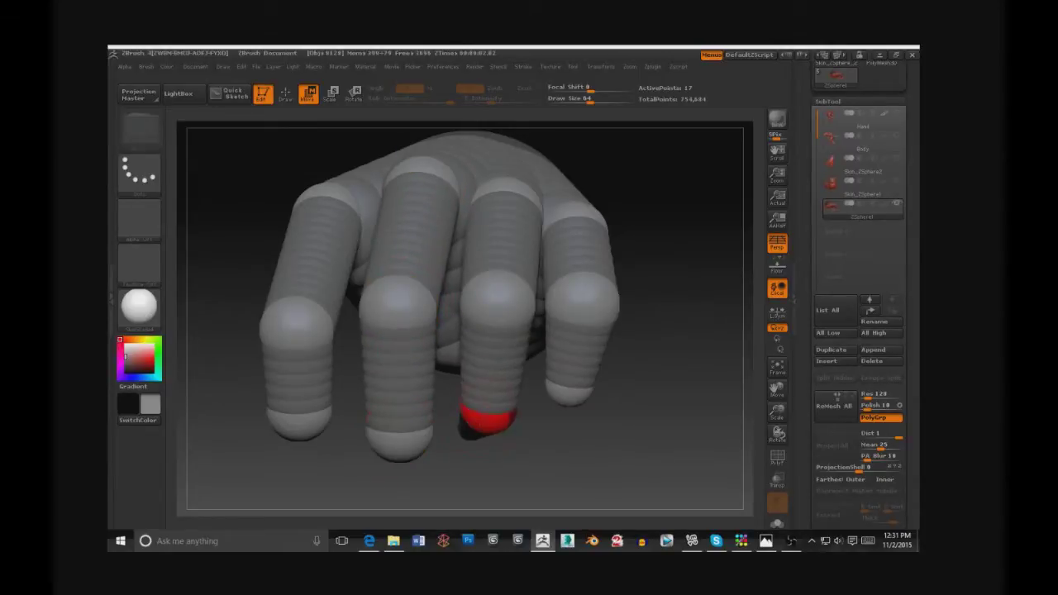
Step: Try bending the pinky, then undo that pinky change with Ctrl+Z
drag(574, 238, 569, 382)
click(301, 322)
drag(661, 371, 579, 232)
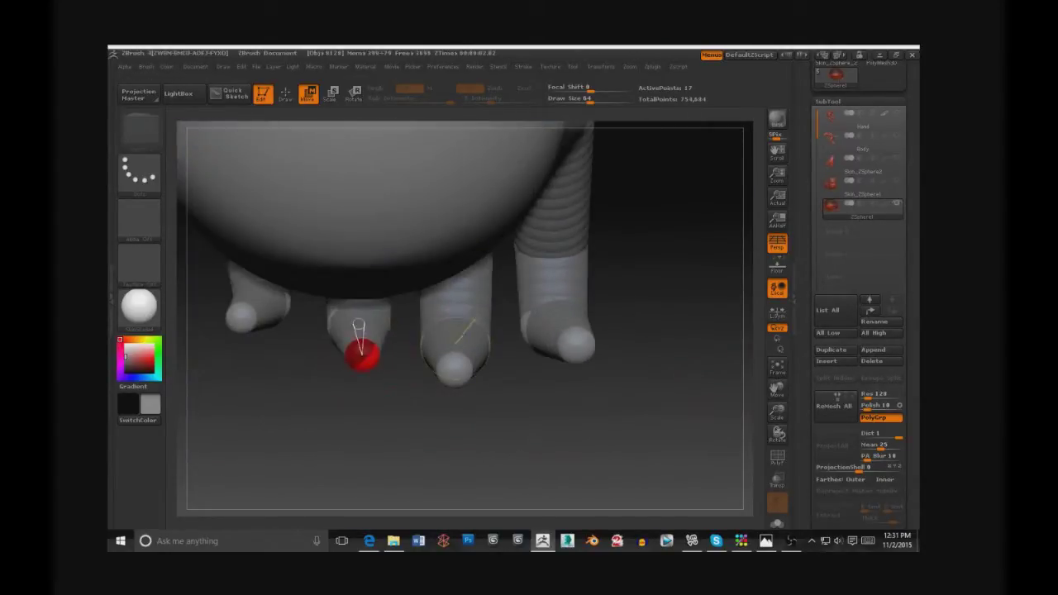
mouse_move(261, 301)
mouse_down()
mouse_move(420, 171)
mouse_move(458, 329)
mouse_up()
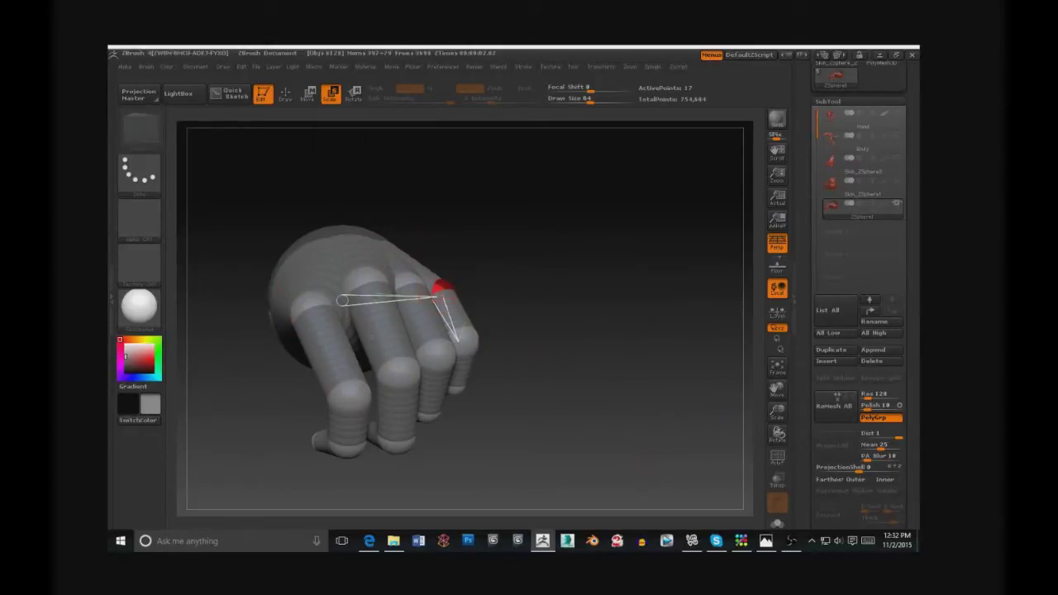
drag(455, 339, 463, 364)
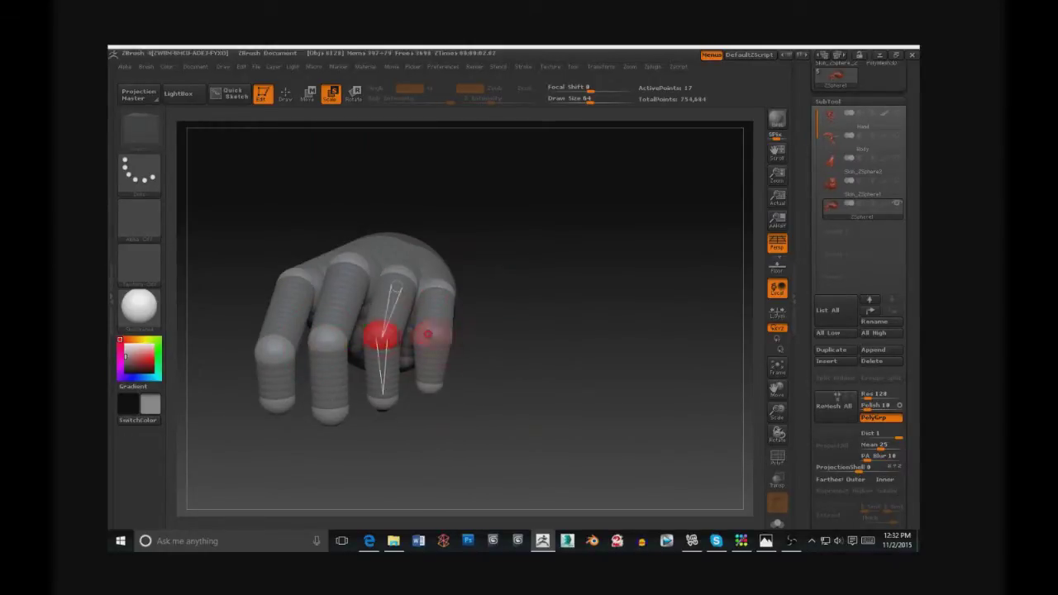
key(ctrl+z)
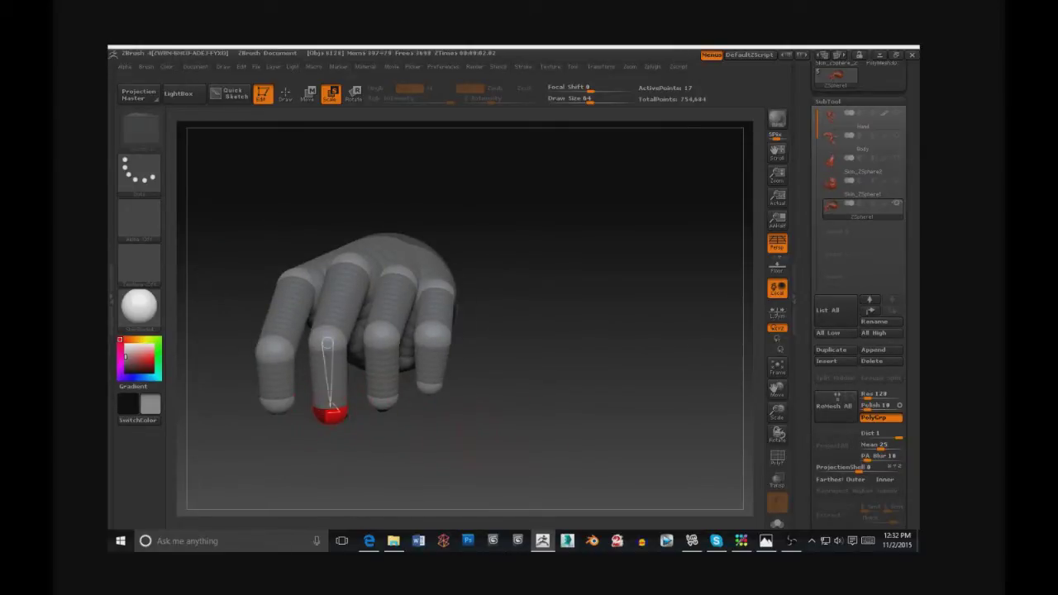
Step: Orbit the hand until the fingers point downward to inspect the curl
drag(460, 430, 417, 464)
drag(413, 381, 371, 446)
drag(372, 395, 314, 455)
drag(471, 322, 640, 327)
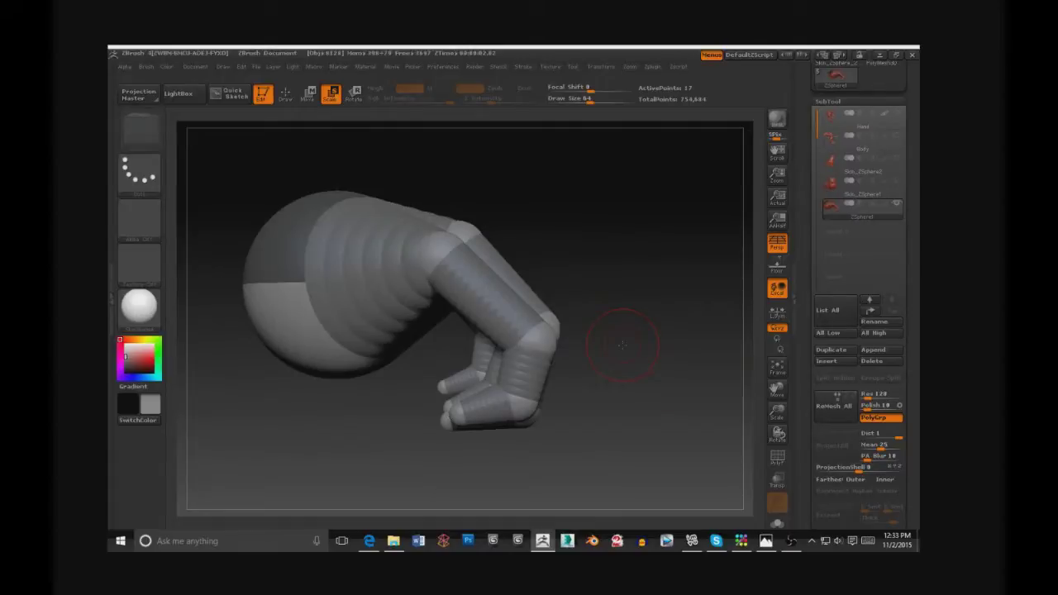
Step: Zoom in on the fist and move the thumb ZSphere out beside the hand
drag(628, 389, 347, 397)
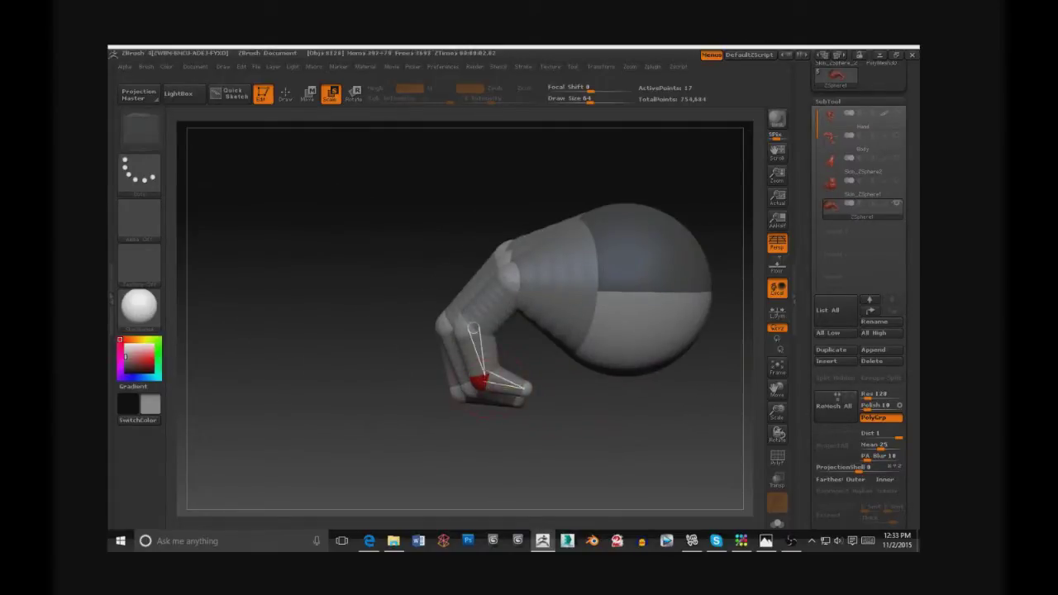
drag(628, 447, 347, 447)
key(q)
drag(578, 463, 463, 429)
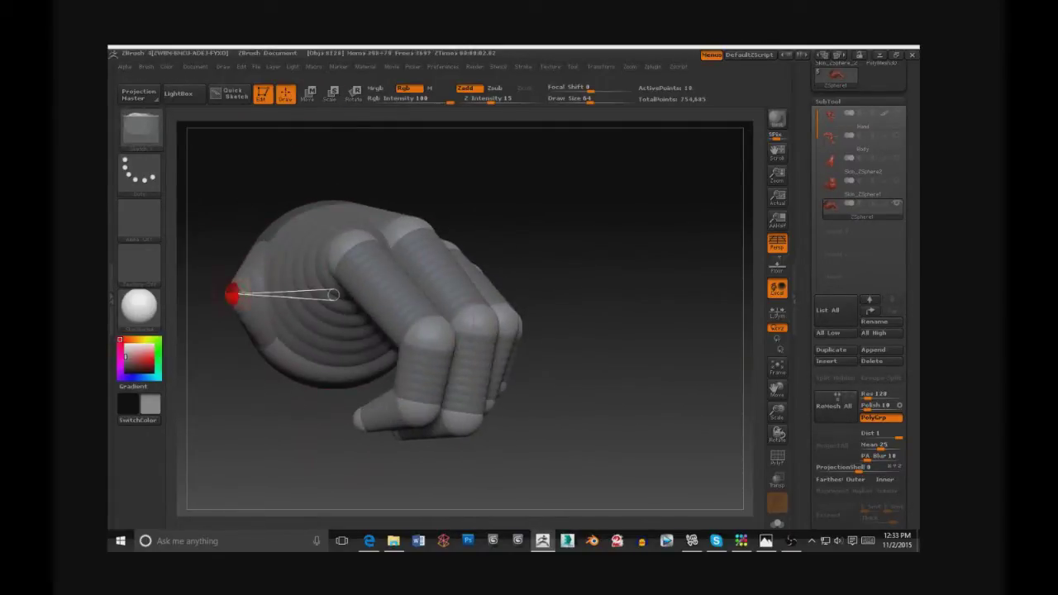
click(307, 98)
drag(628, 372, 496, 372)
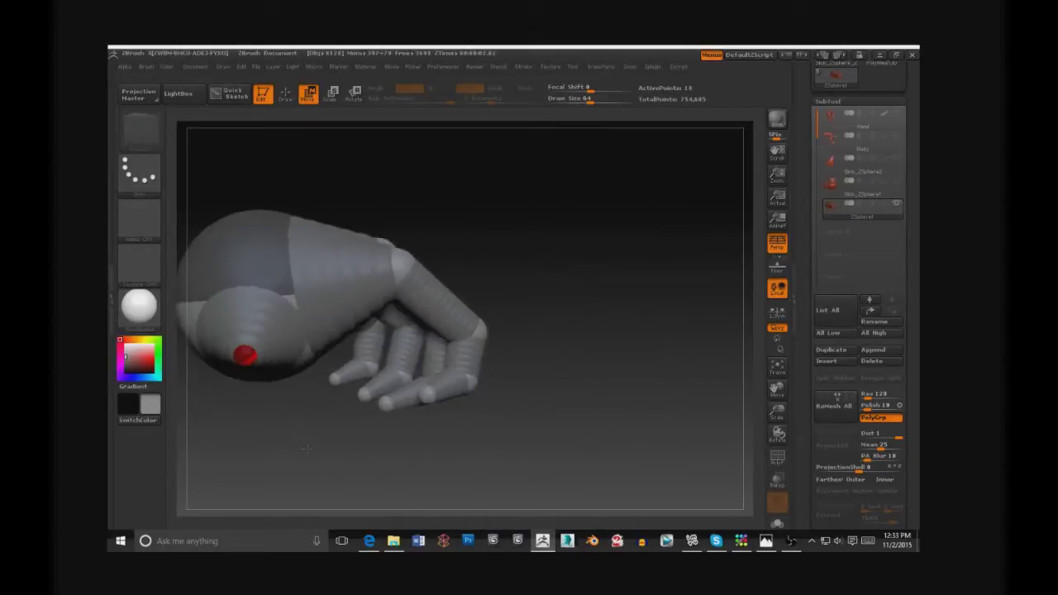
drag(628, 372, 463, 372)
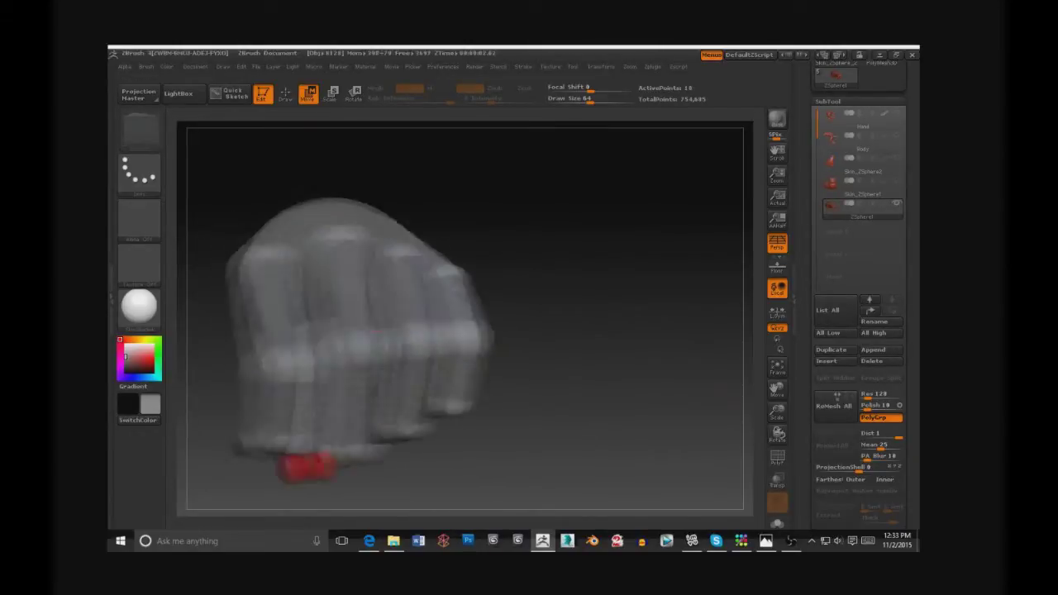
click(285, 94)
click(307, 94)
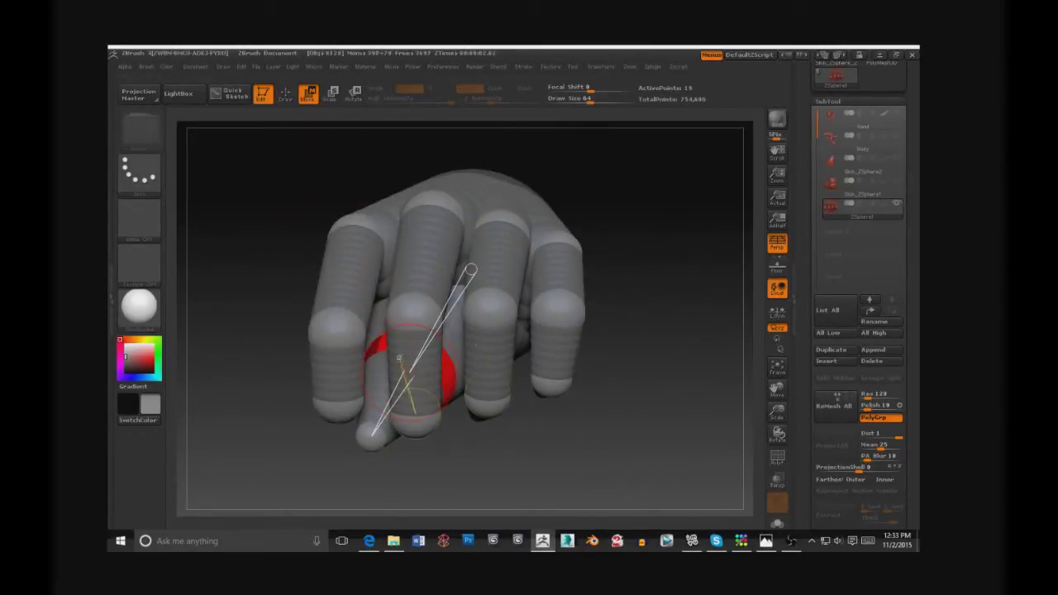
mouse_move(409, 376)
mouse_down()
mouse_move(280, 344)
mouse_move(215, 273)
mouse_up()
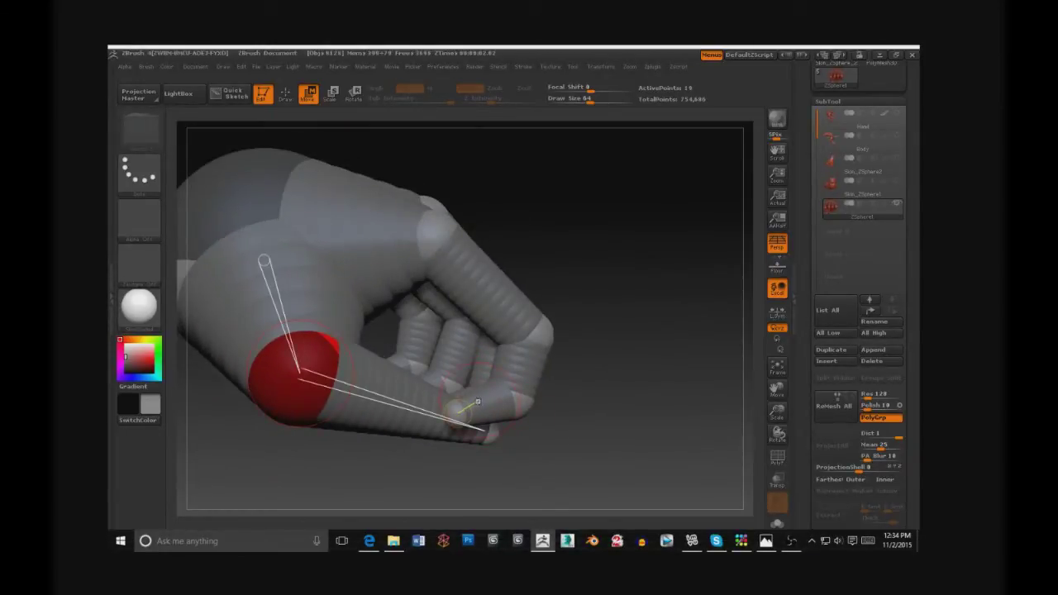
Step: Shrink the red wrist ZSphere and pick the thumb tip, then return to Draw mode
mouse_move(297, 370)
mouse_down()
mouse_move(351, 372)
mouse_move(378, 269)
mouse_up()
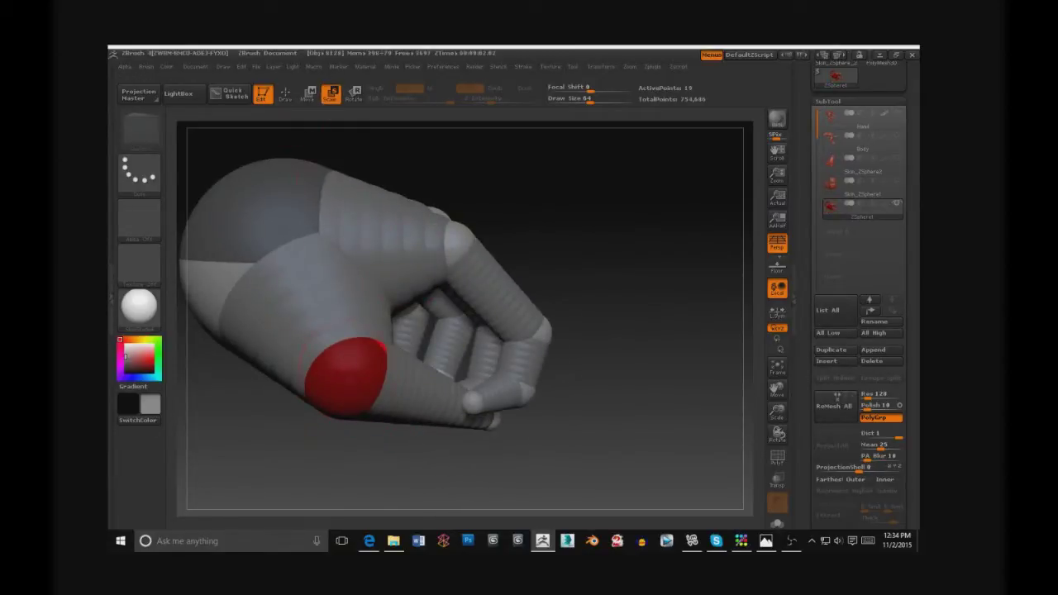
drag(345, 376, 335, 388)
click(488, 418)
mouse_move(645, 372)
mouse_down()
mouse_move(612, 314)
mouse_move(661, 363)
mouse_up()
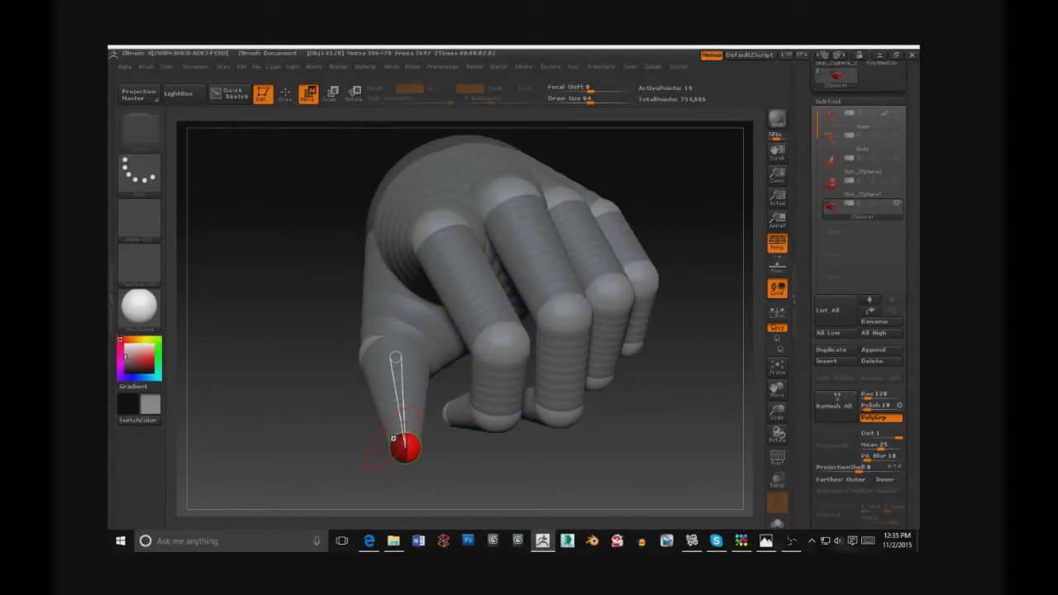
mouse_move(195, 351)
mouse_down()
mouse_move(219, 379)
mouse_move(248, 364)
mouse_up()
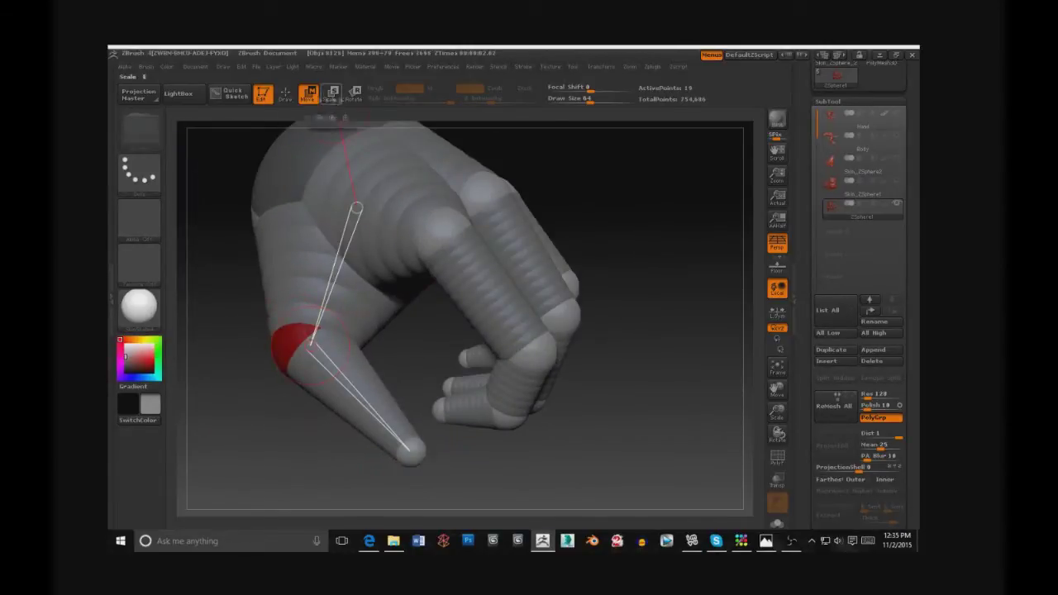
drag(437, 448, 347, 272)
click(286, 94)
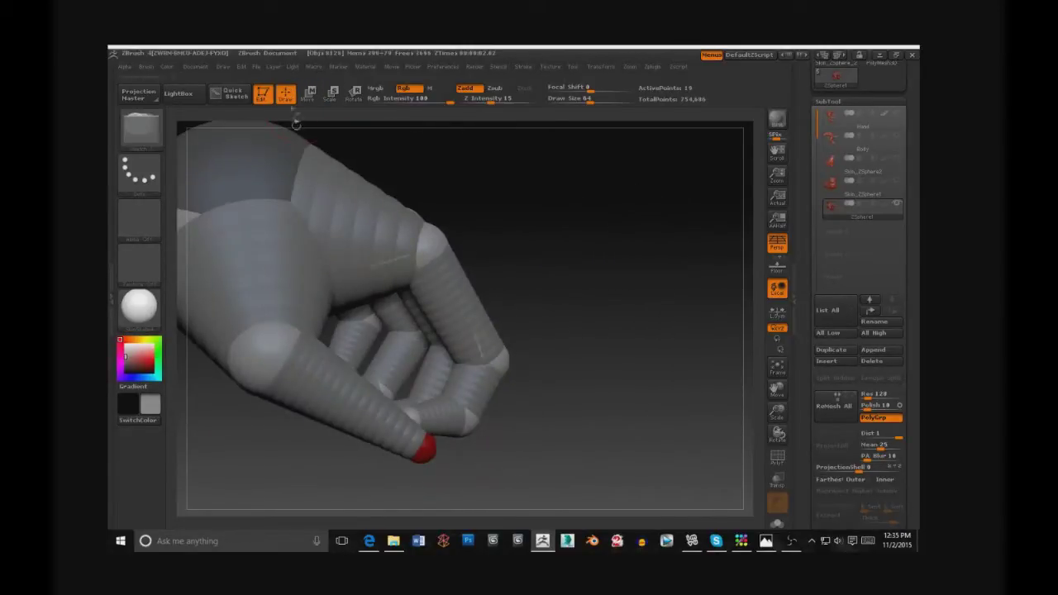
drag(549, 469, 342, 388)
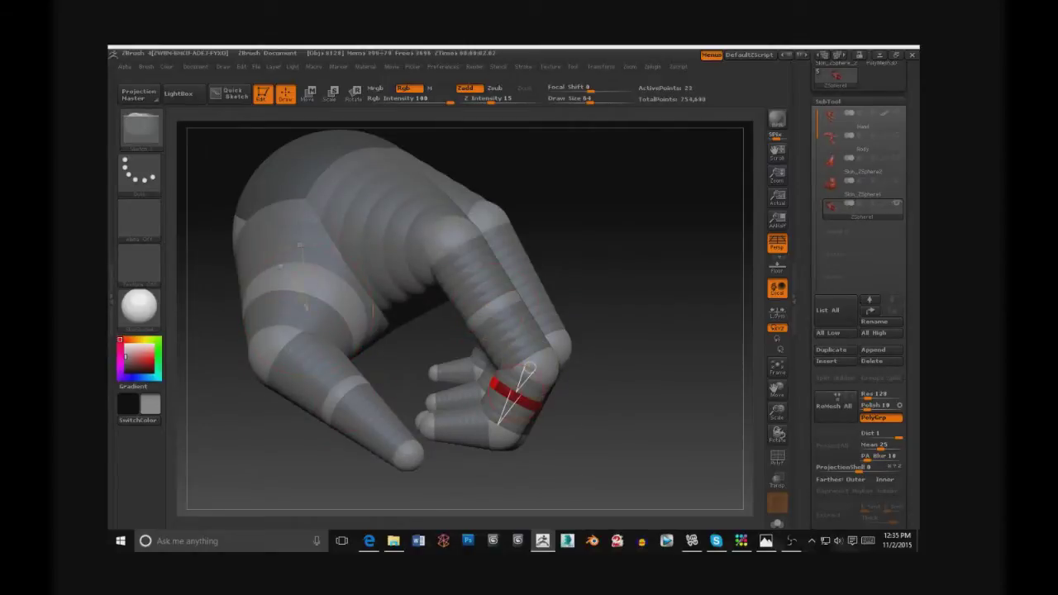
Step: Add a ZSphere to the arm and enlarge the sphere near the wrist
mouse_move(451, 250)
mouse_down()
mouse_move(388, 223)
mouse_move(450, 243)
mouse_move(449, 225)
mouse_up()
key(e)
mouse_move(628, 330)
mouse_down()
mouse_move(337, 192)
mouse_move(256, 351)
mouse_move(598, 444)
mouse_move(413, 420)
mouse_move(399, 128)
mouse_move(335, 401)
mouse_move(408, 432)
mouse_up()
key(q)
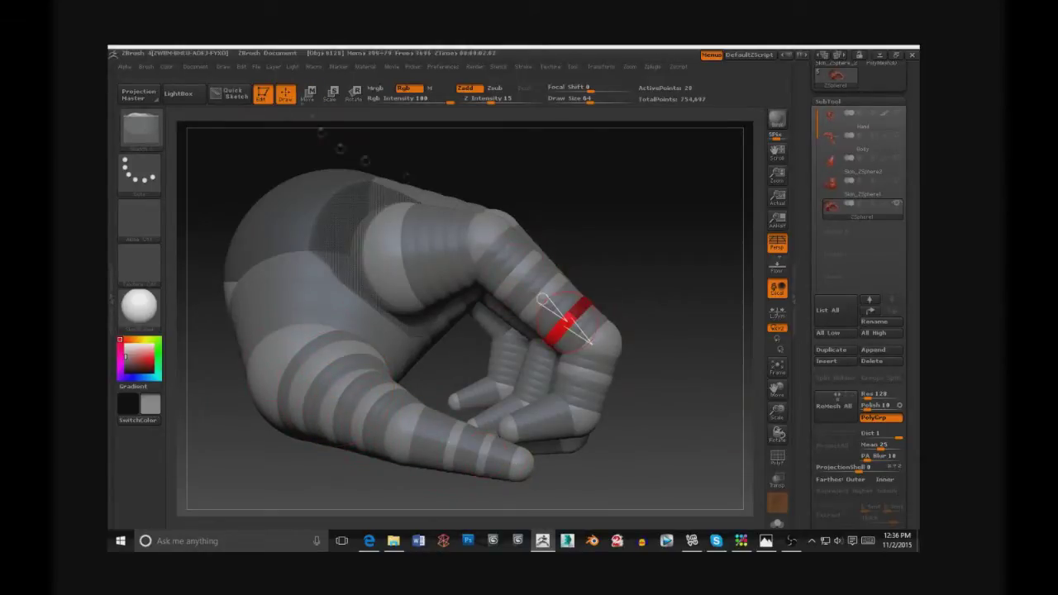
key(e)
mouse_move(278, 356)
mouse_down()
mouse_move(264, 345)
mouse_move(290, 363)
mouse_up()
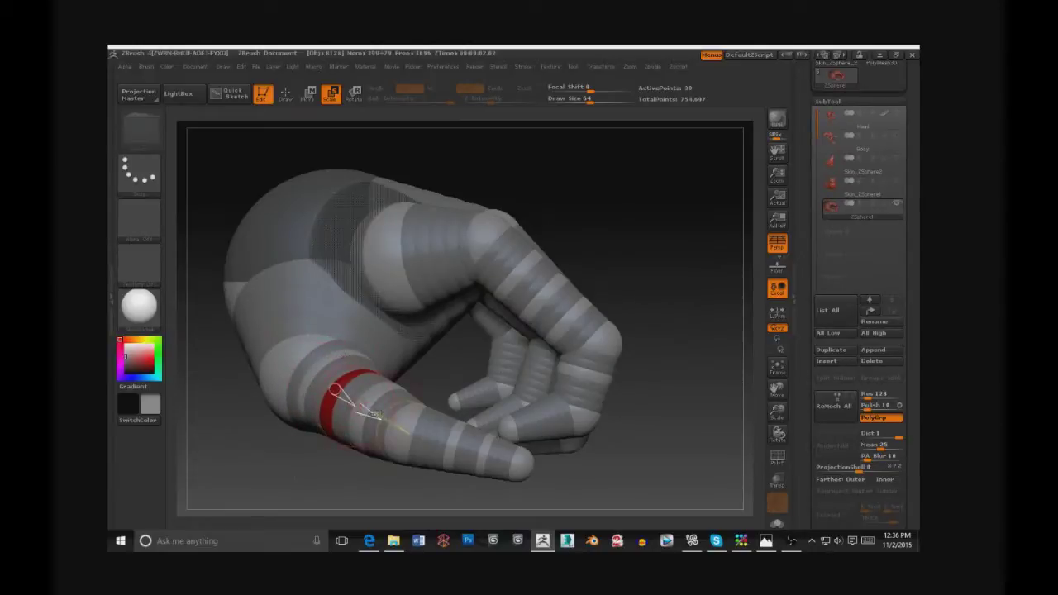
Step: Move the thumb ZSphere down and left and curl the index fingertip
drag(376, 414, 496, 462)
drag(661, 479, 538, 480)
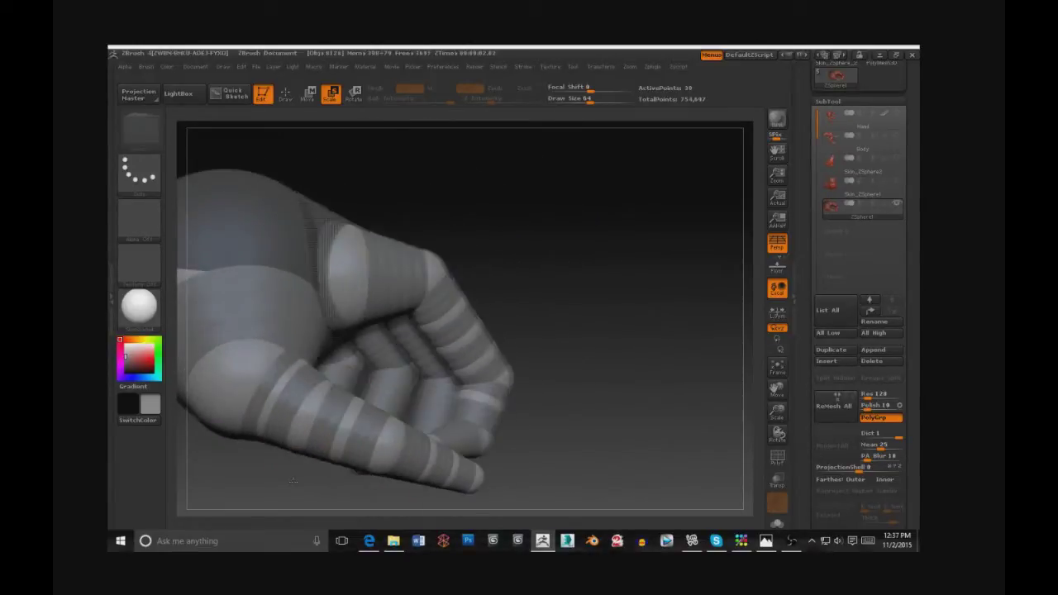
click(308, 94)
drag(645, 413, 529, 347)
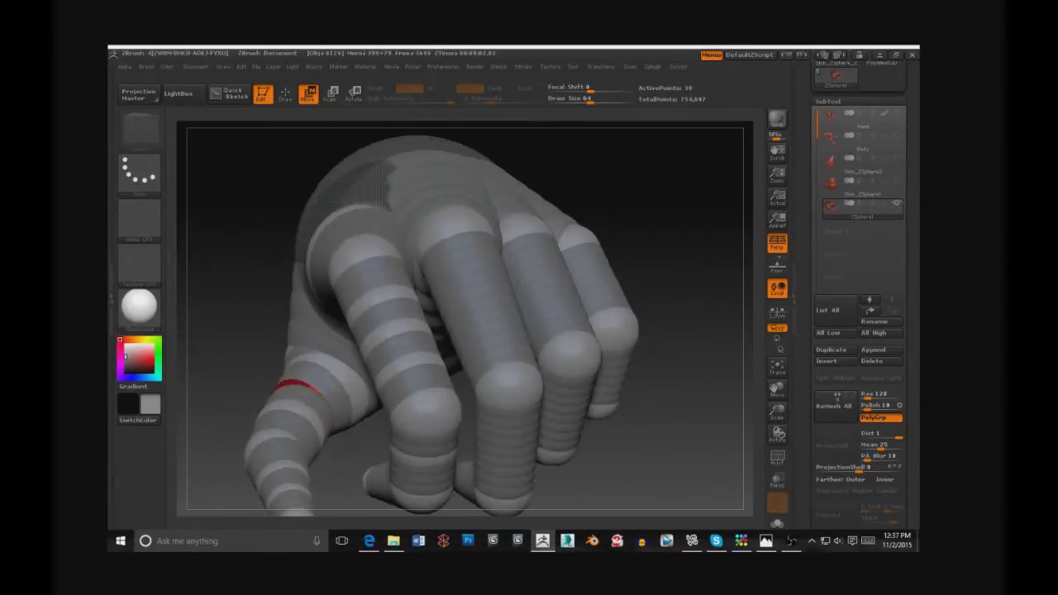
drag(284, 378, 472, 212)
drag(277, 393, 257, 413)
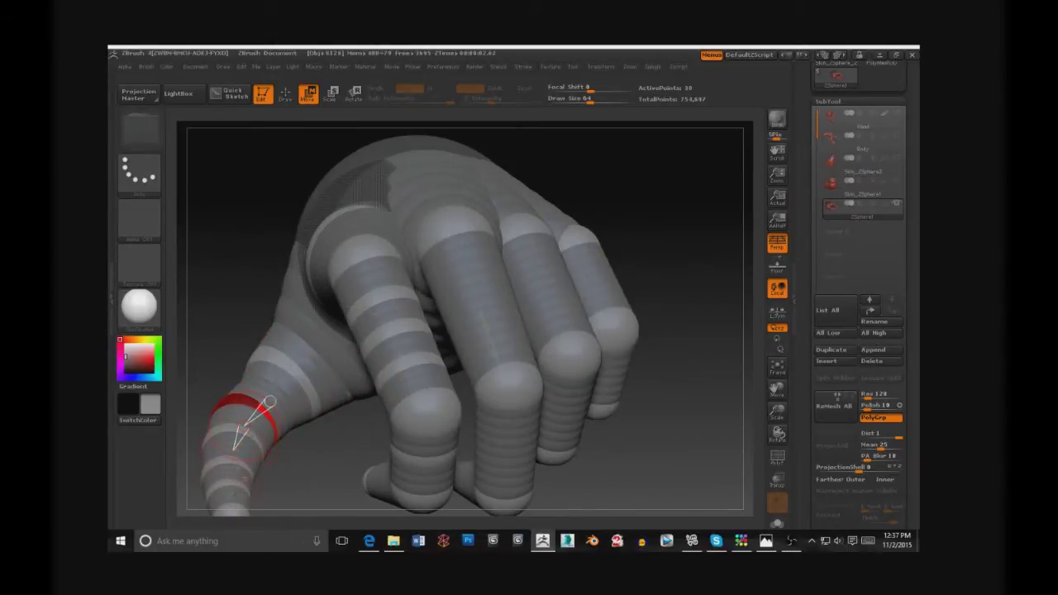
drag(231, 502, 496, 463)
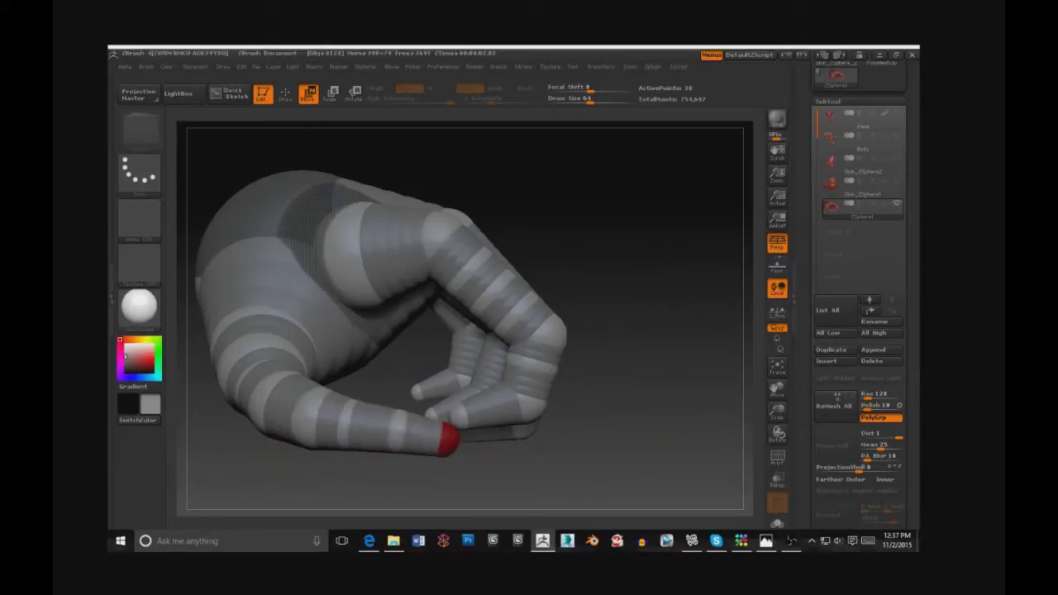
drag(417, 457, 442, 466)
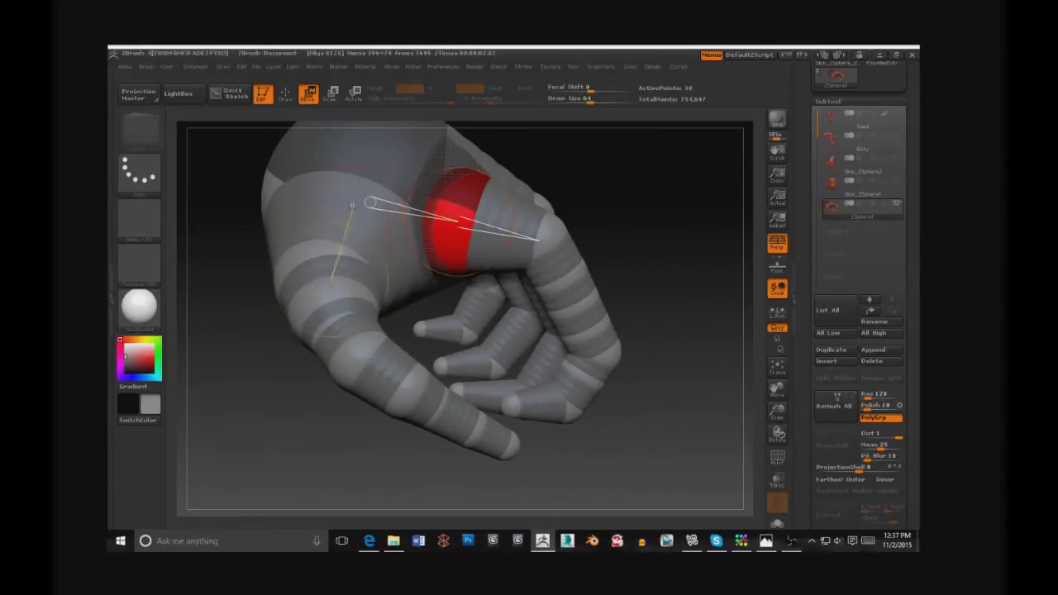
Step: Adjust the fingertip ZSphere and check it from top and side views
drag(371, 203, 467, 327)
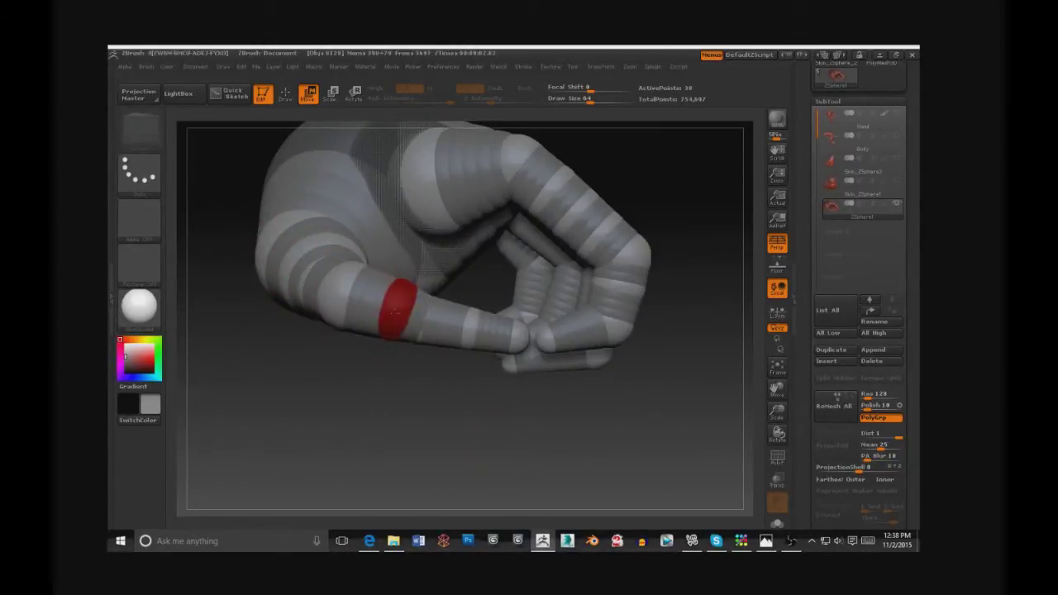
drag(469, 327, 558, 340)
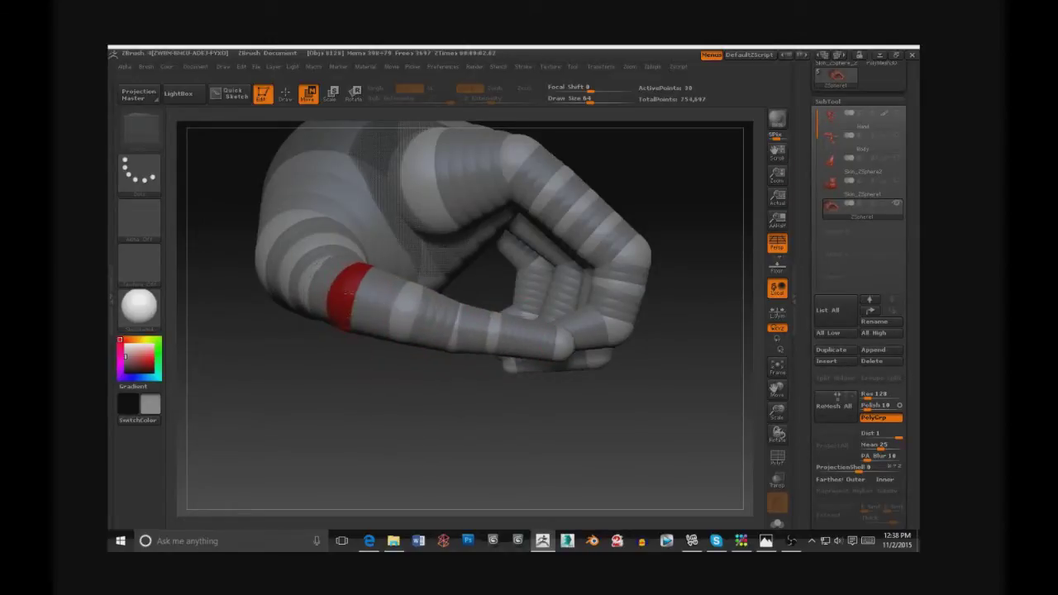
drag(273, 389, 351, 289)
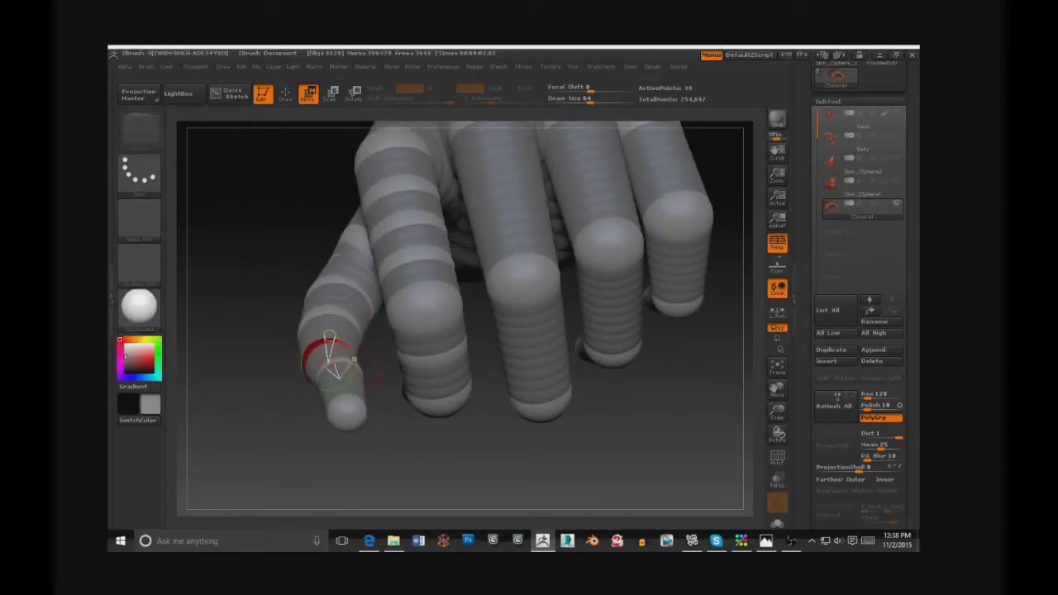
drag(363, 438, 349, 411)
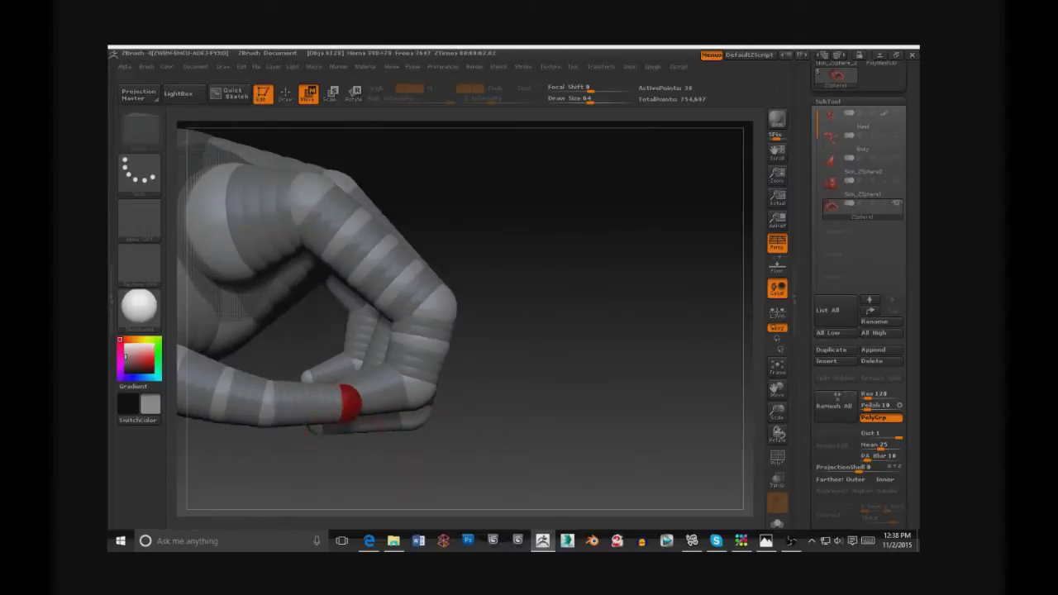
drag(727, 396, 661, 364)
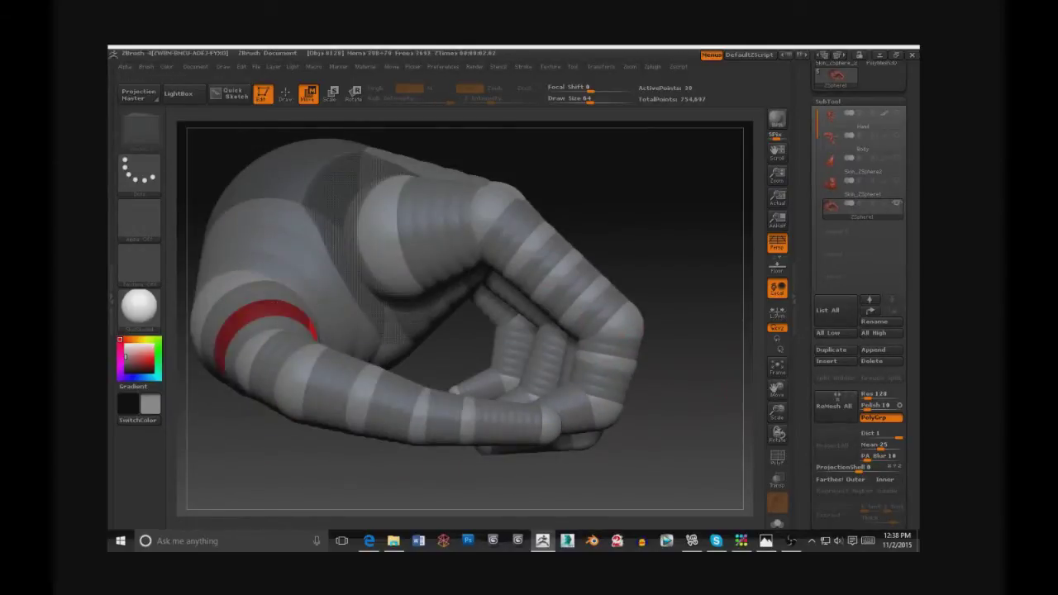
Step: Shrink the forearm ZSpheres with Scale and add a new ZSphere to the hand
key(e)
drag(331, 261, 484, 223)
mouse_move(678, 247)
mouse_down()
mouse_move(401, 243)
mouse_move(462, 248)
mouse_up()
drag(389, 256, 272, 342)
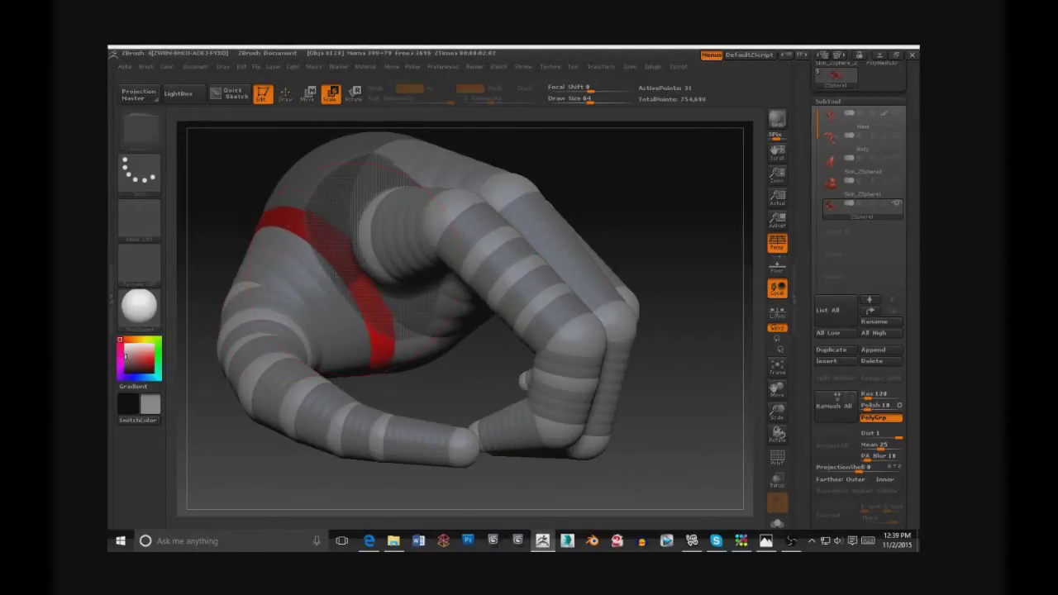
drag(377, 257, 279, 313)
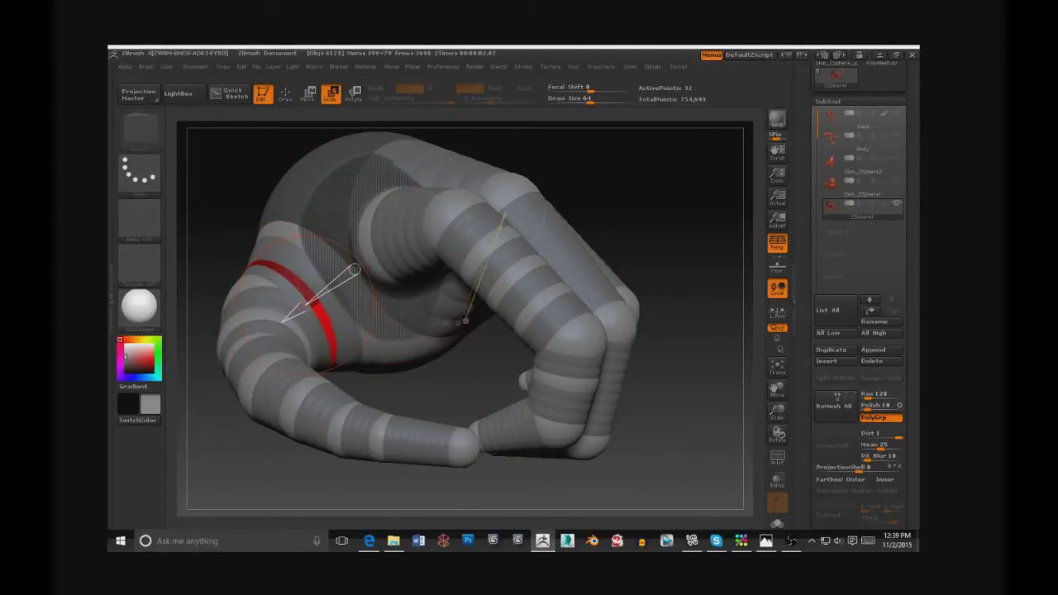
click(287, 98)
drag(662, 248, 440, 232)
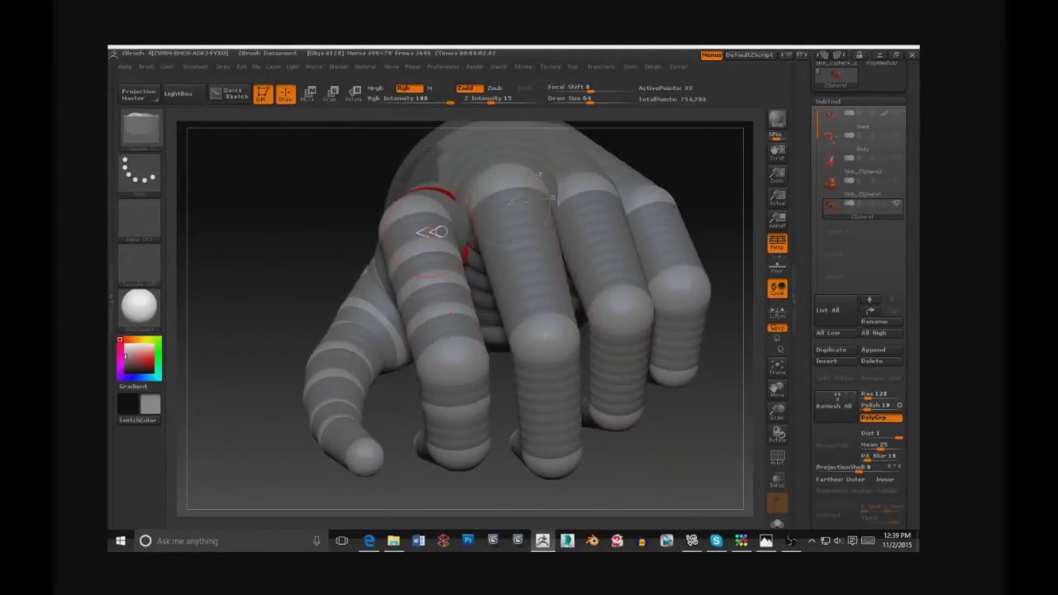
drag(777, 431, 728, 389)
Step: Move another fingertip ZSphere to curl its finger, checking beneath the hand
key(w)
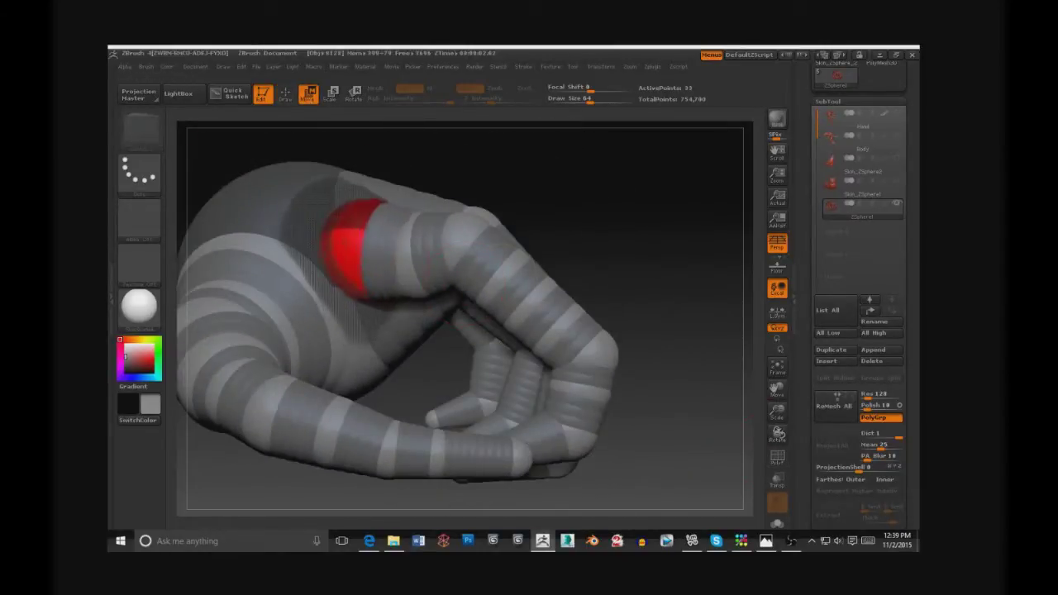
drag(529, 157, 529, 272)
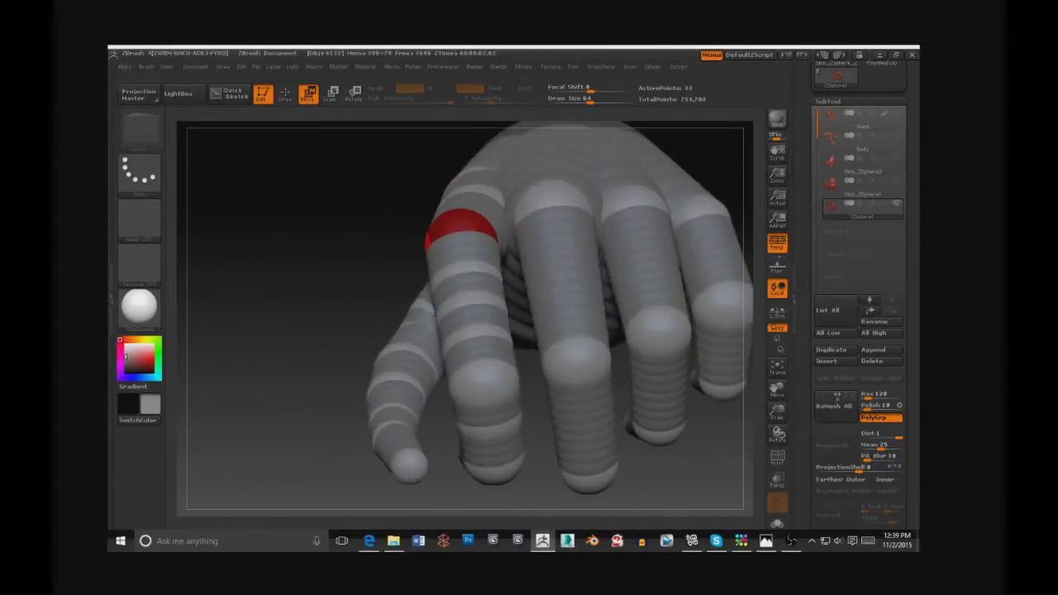
drag(500, 477, 487, 438)
mouse_move(496, 496)
mouse_down()
mouse_move(463, 450)
mouse_move(727, 389)
mouse_move(777, 389)
mouse_up()
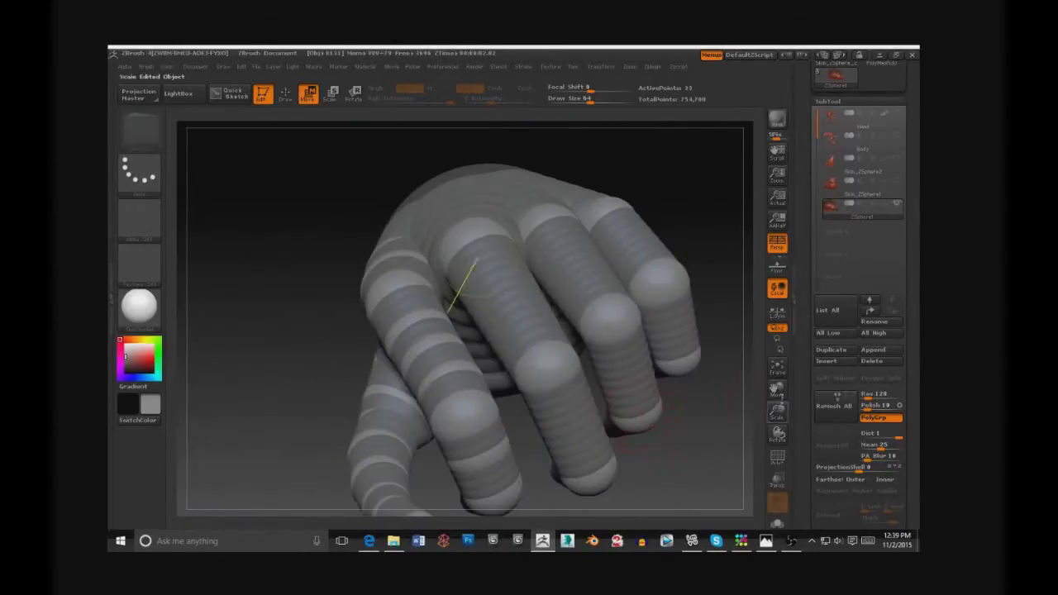
Step: Pull the red ZSphere into the hand, resize the finger-base sphere, and preview the skin
key(q)
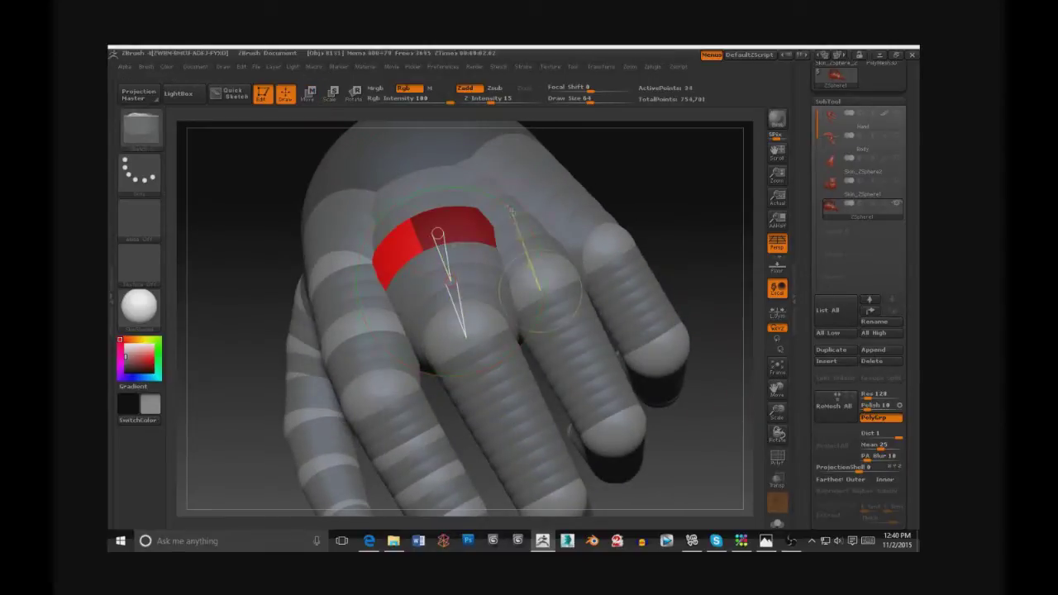
click(329, 93)
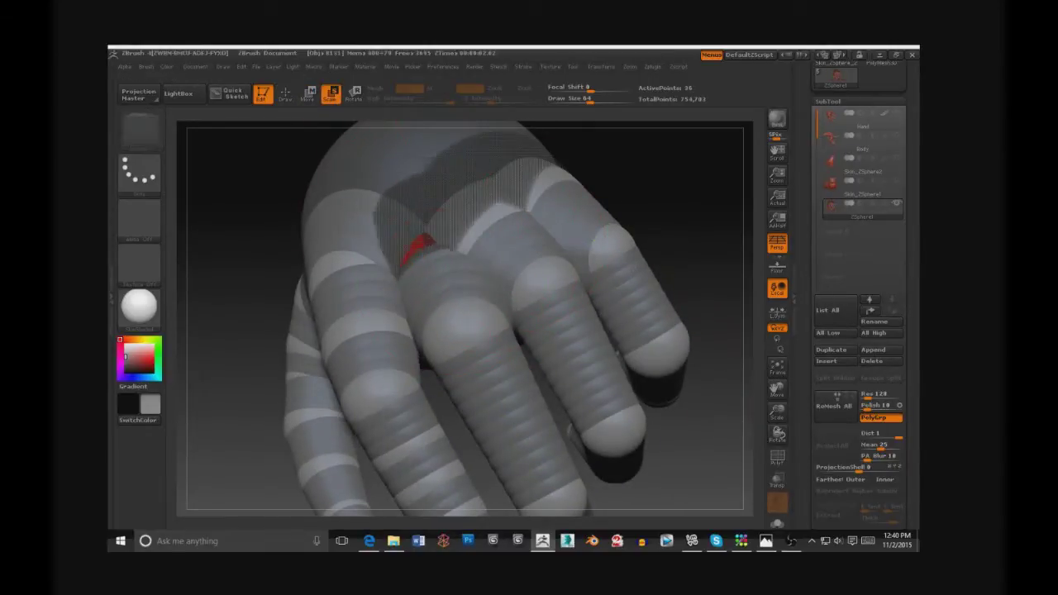
mouse_move(429, 248)
mouse_down()
mouse_move(285, 273)
mouse_move(414, 236)
mouse_move(303, 378)
mouse_up()
key(w)
drag(330, 252, 426, 334)
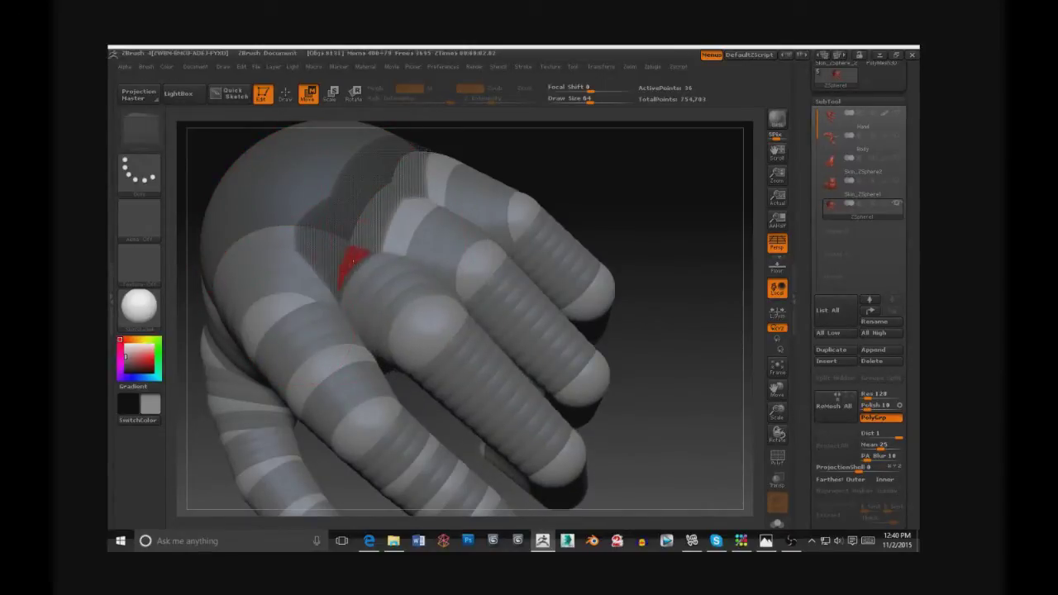
key(e)
drag(408, 226, 388, 219)
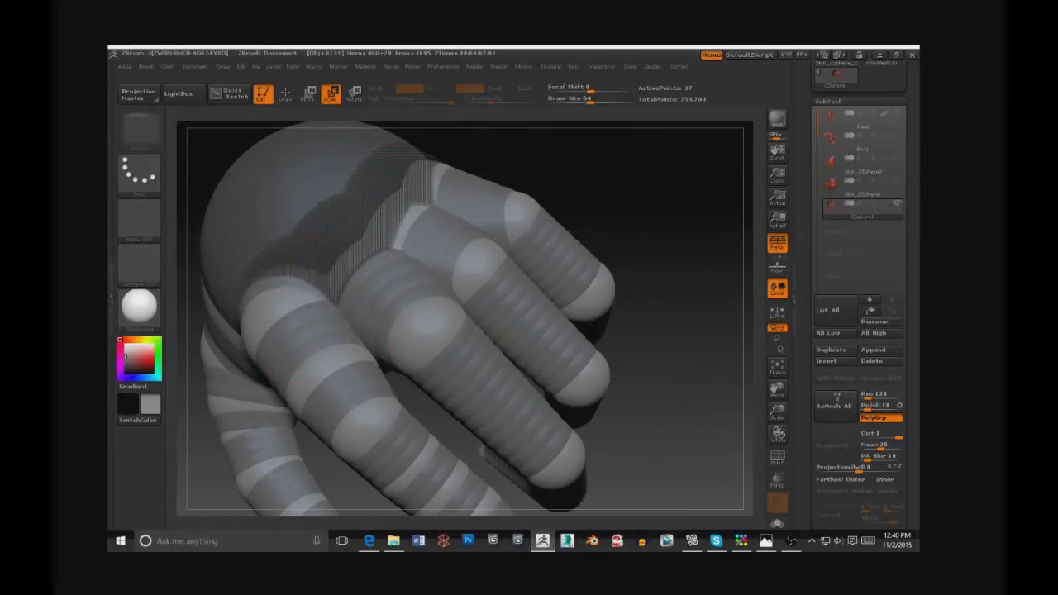
key(a)
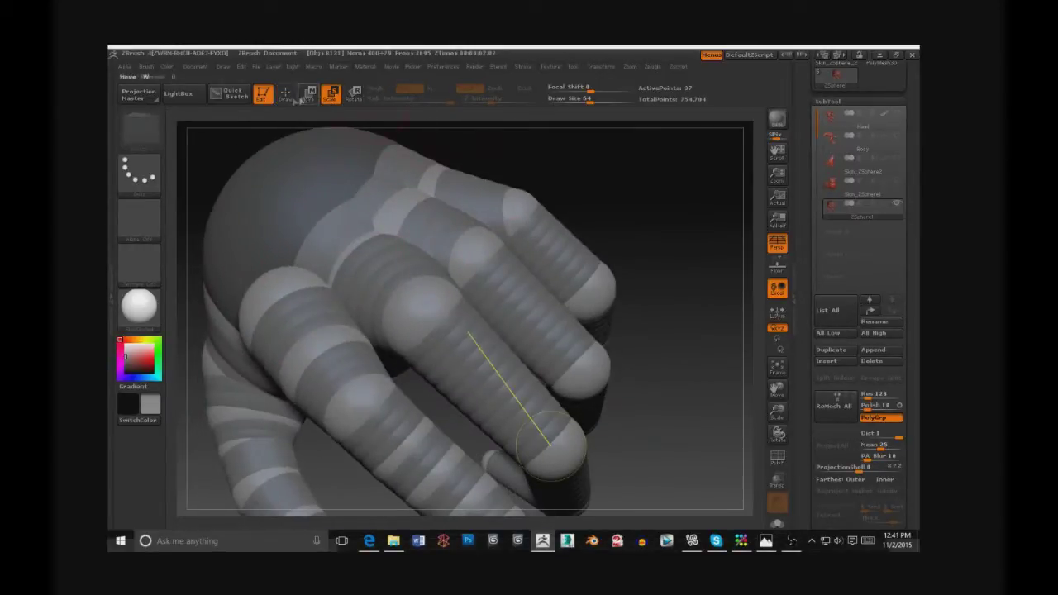
Step: Select the middle finger ZSphere and orbit the fist to inspect the fingers, switching to Move
click(287, 97)
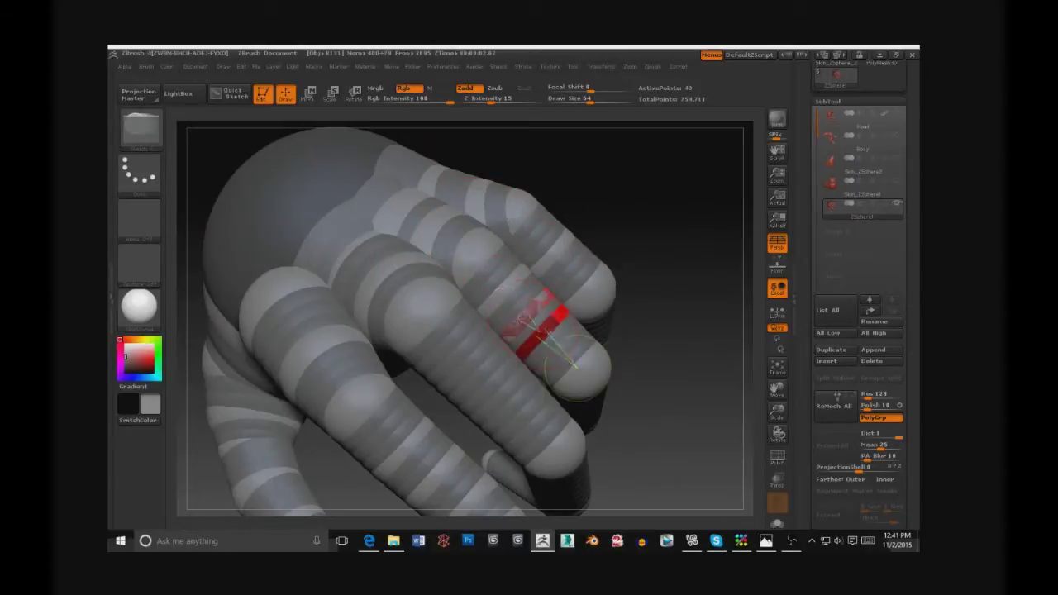
click(514, 411)
mouse_move(649, 394)
mouse_down()
mouse_move(612, 429)
mouse_move(592, 244)
mouse_up()
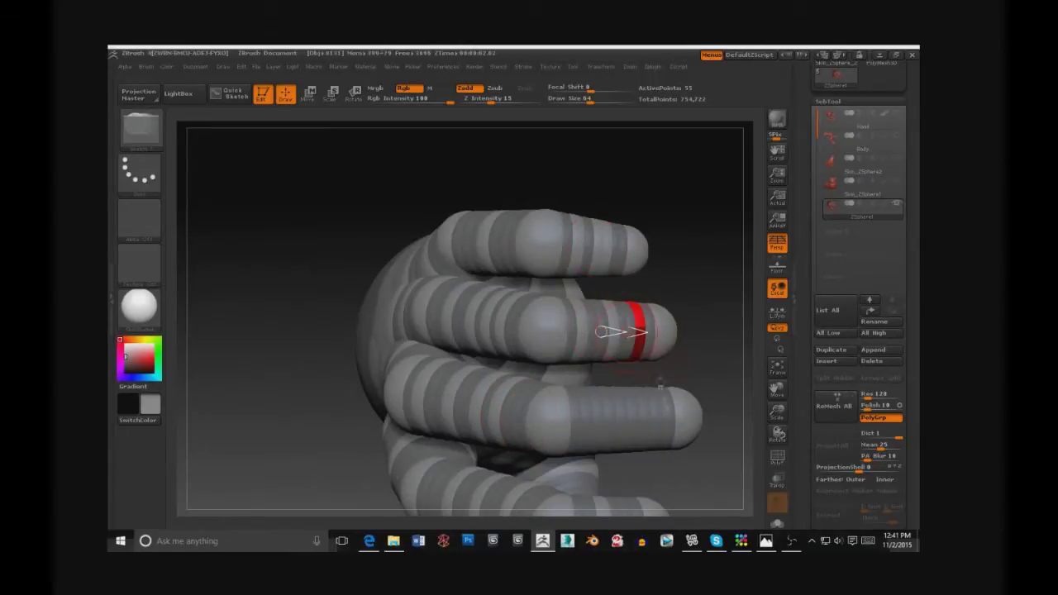
drag(727, 393, 570, 443)
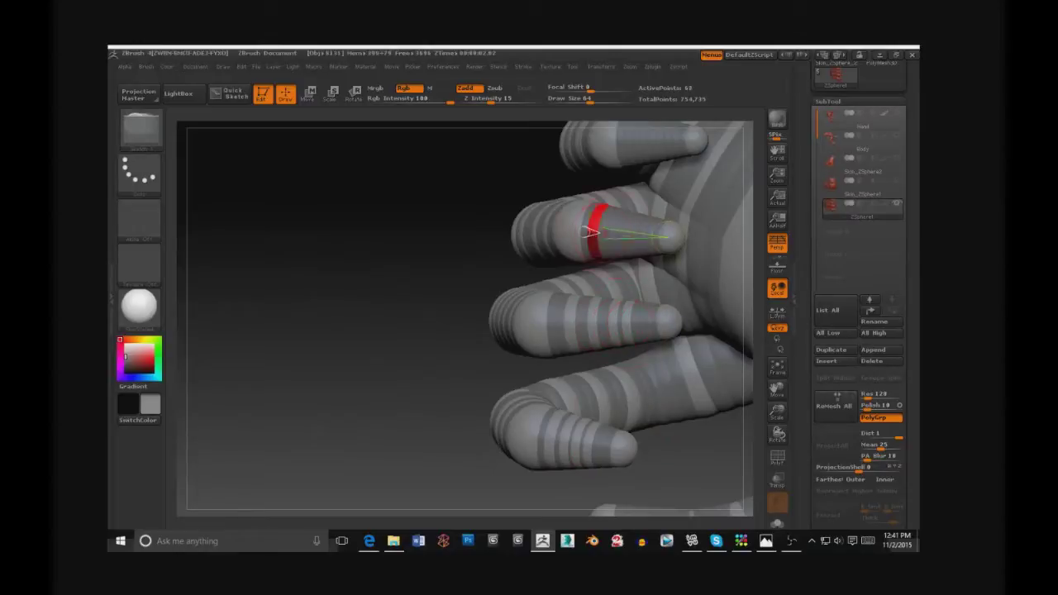
drag(419, 319, 418, 338)
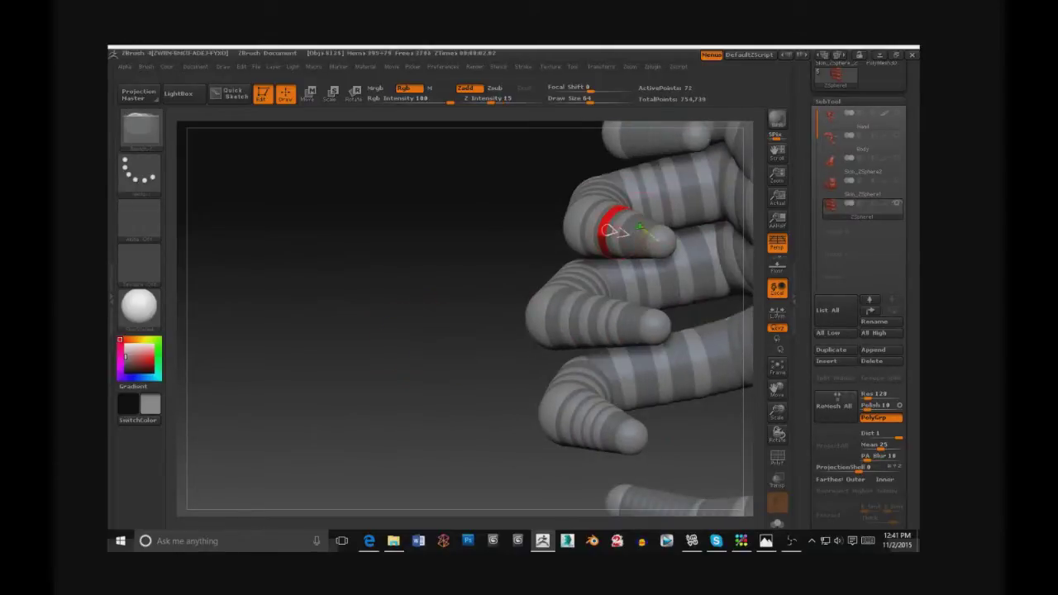
drag(583, 373, 570, 248)
mouse_move(496, 273)
mouse_down()
mouse_move(422, 261)
mouse_move(727, 302)
mouse_move(619, 371)
mouse_move(704, 388)
mouse_move(463, 356)
mouse_up()
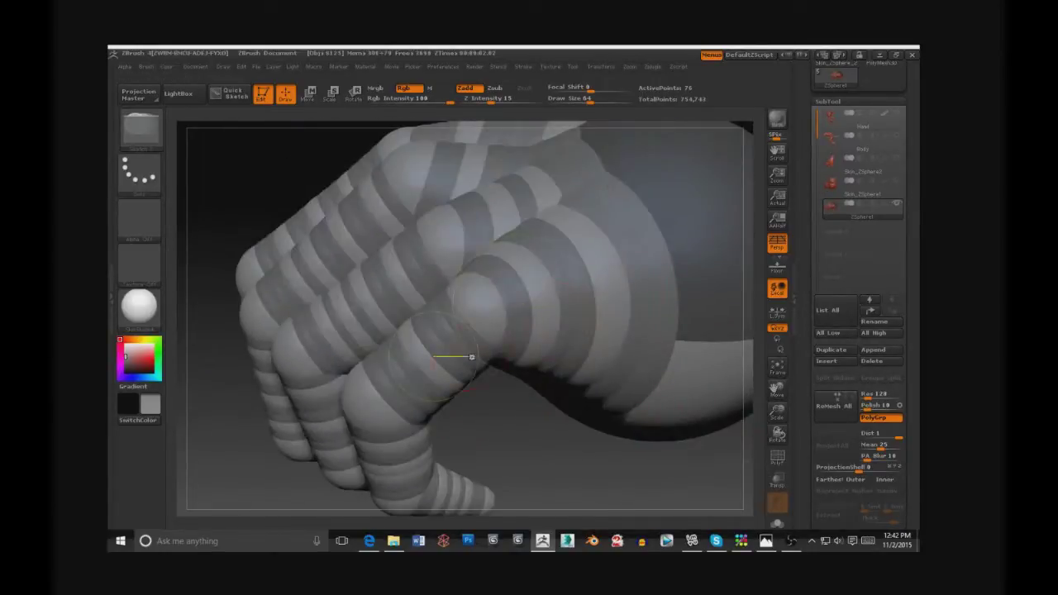
key(w)
drag(449, 248, 546, 281)
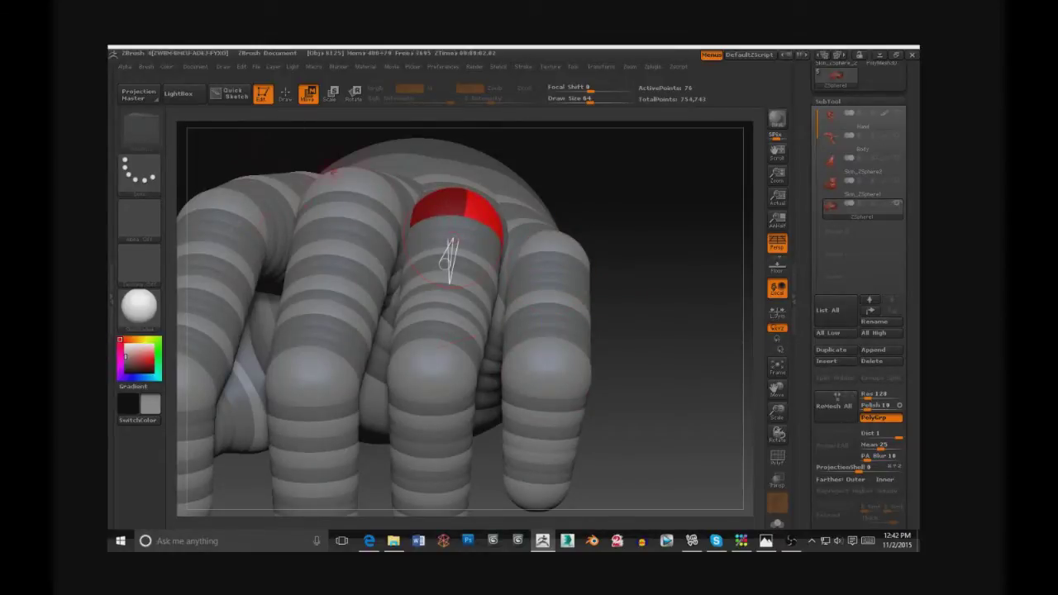
Step: Pull the fingertip ZSphere up-left so the finger bends further into the fist
key(q)
drag(673, 359, 304, 137)
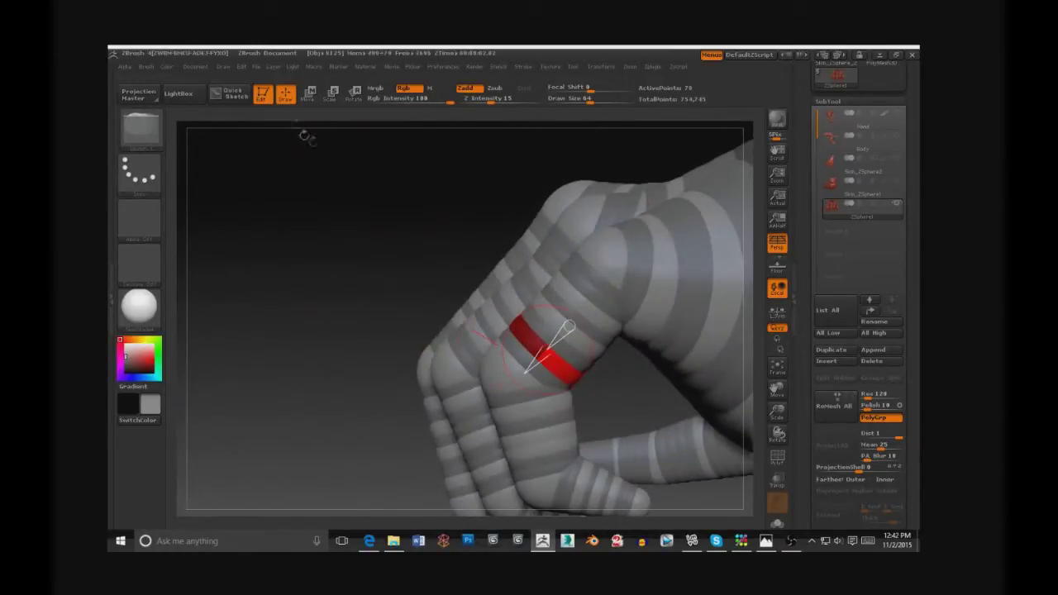
key(w)
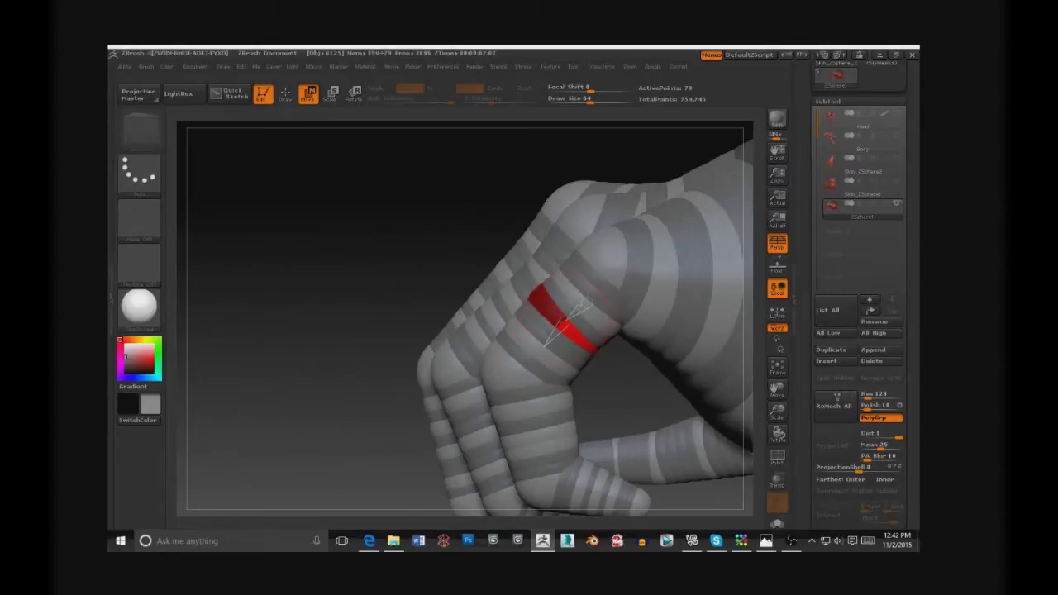
drag(565, 356, 563, 365)
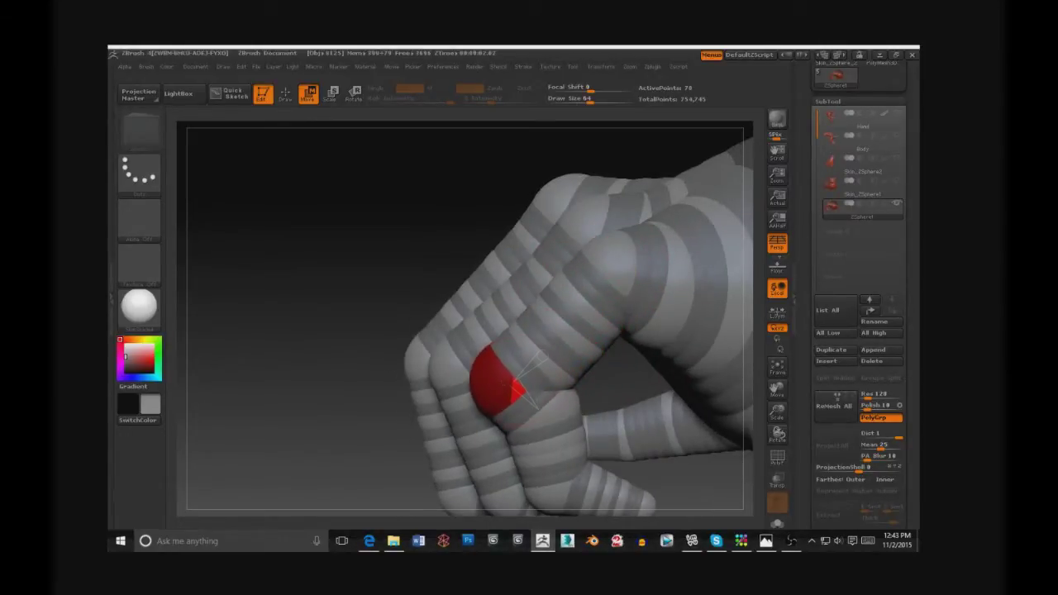
alt+drag(529, 458, 447, 379)
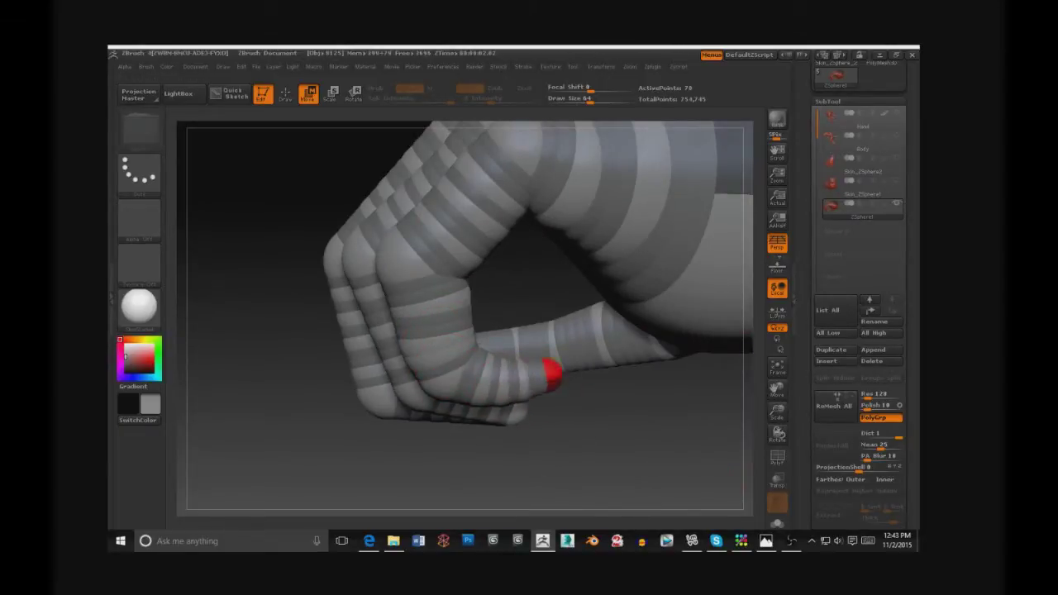
drag(503, 381, 487, 368)
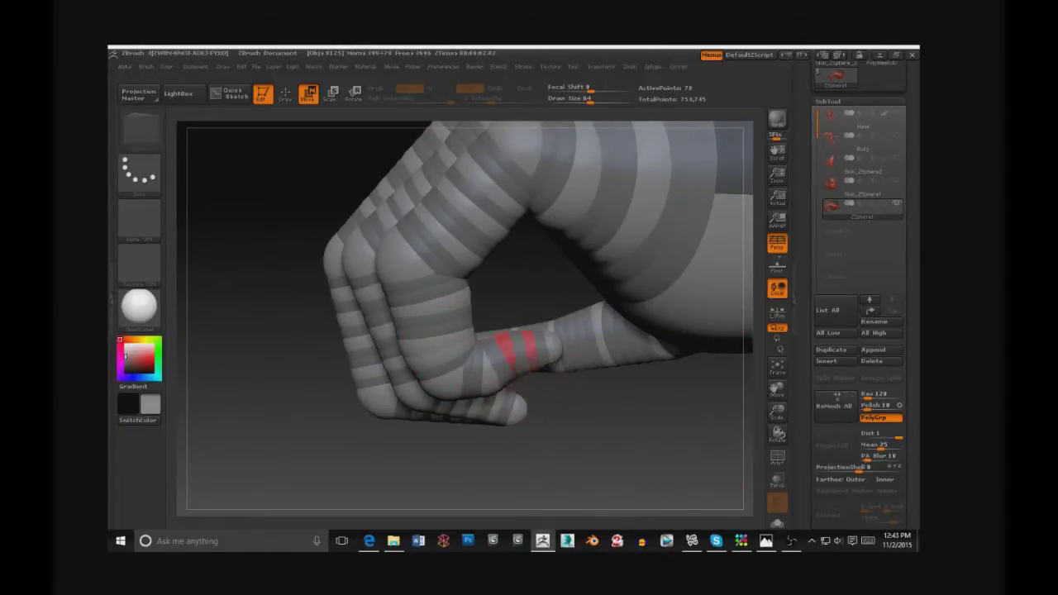
drag(488, 368, 543, 414)
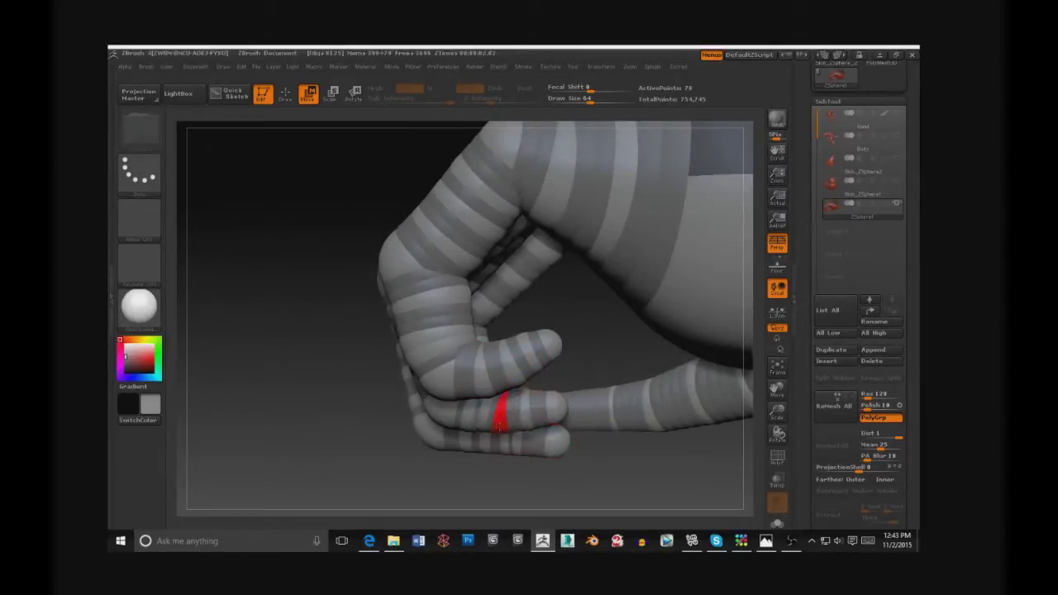
Step: Orbit to check the new pose, frame the arm with F, and zoom in on the clenched hand
drag(628, 463, 514, 387)
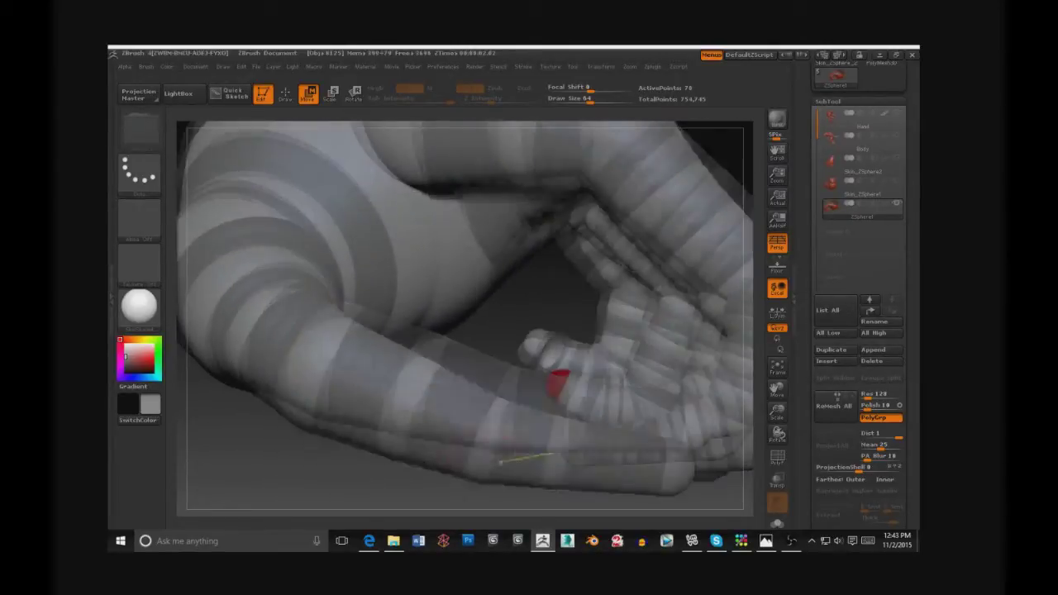
drag(567, 338, 539, 299)
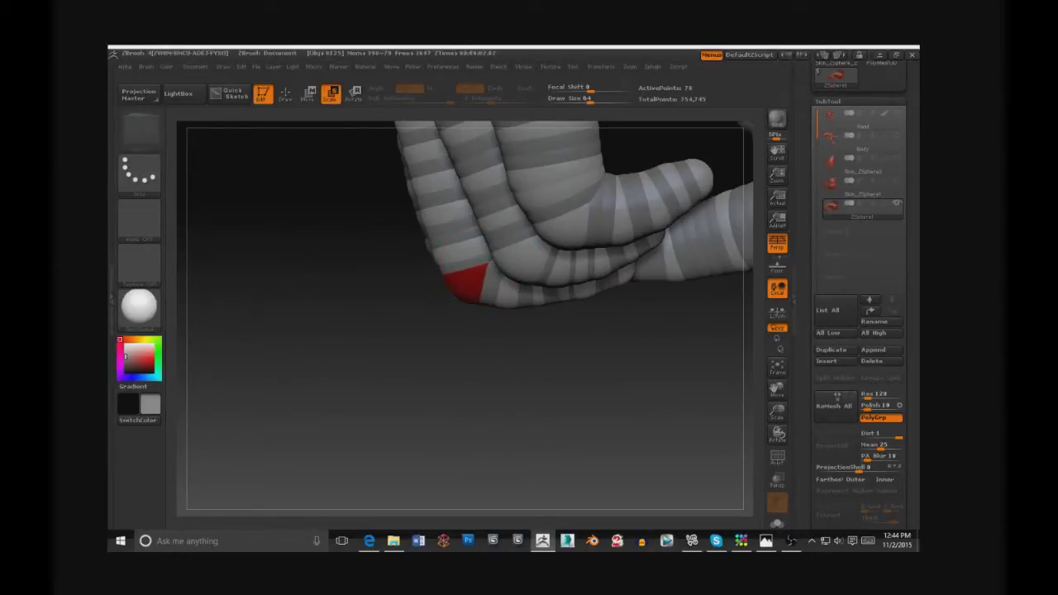
drag(467, 285, 504, 330)
key(w)
mouse_move(475, 264)
mouse_down()
mouse_move(484, 256)
mouse_move(539, 271)
mouse_move(496, 248)
mouse_up()
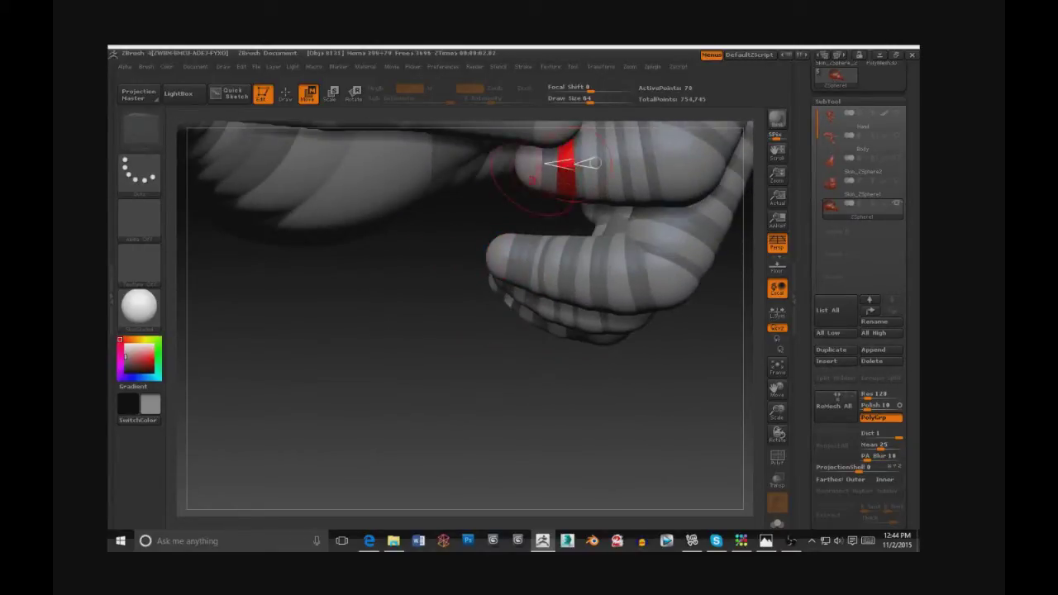
drag(514, 164, 579, 190)
key(f)
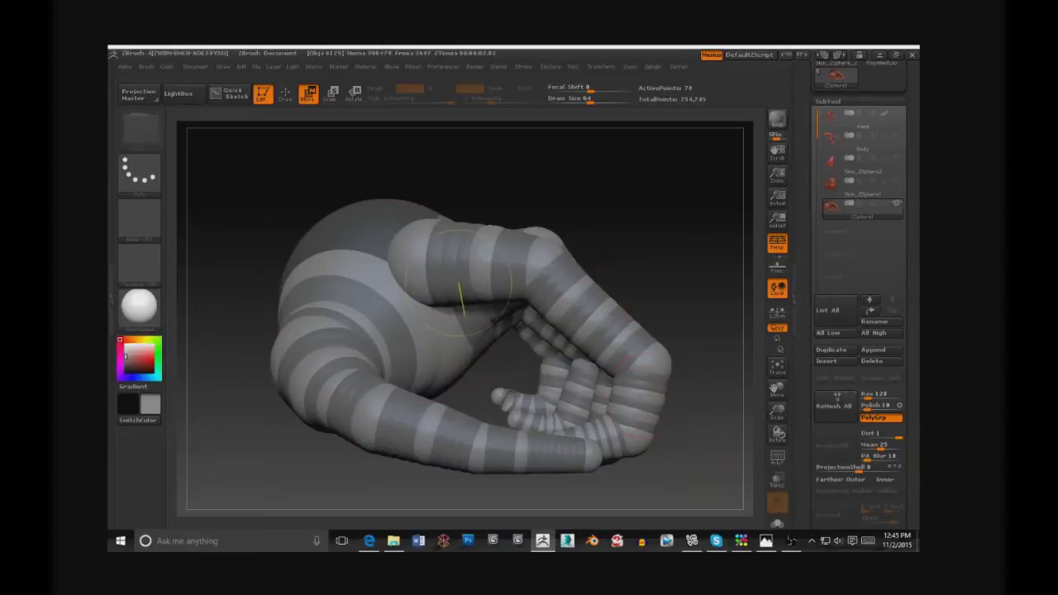
drag(460, 283, 492, 376)
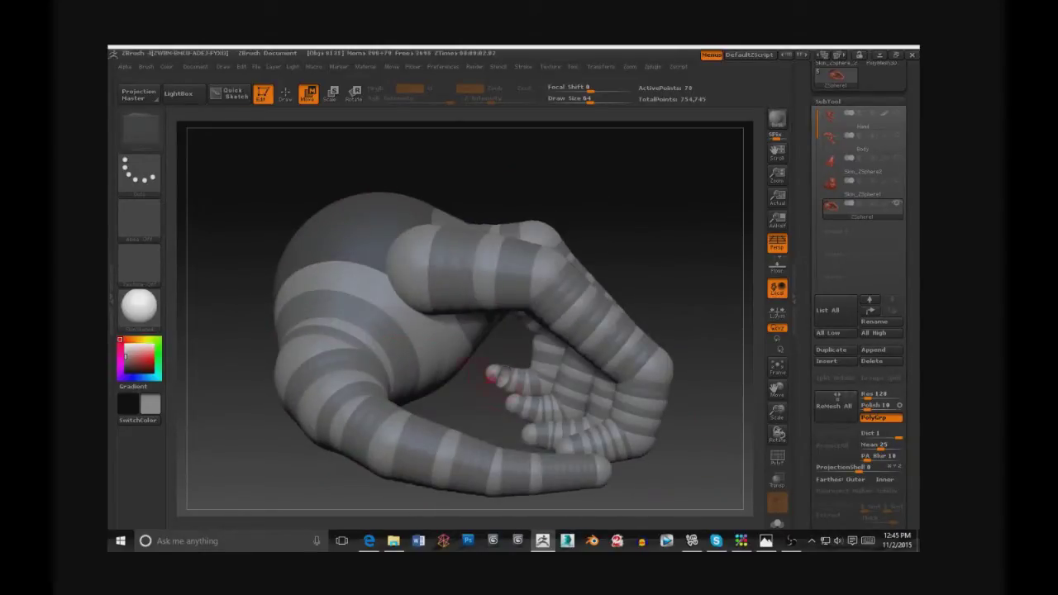
drag(500, 496, 503, 374)
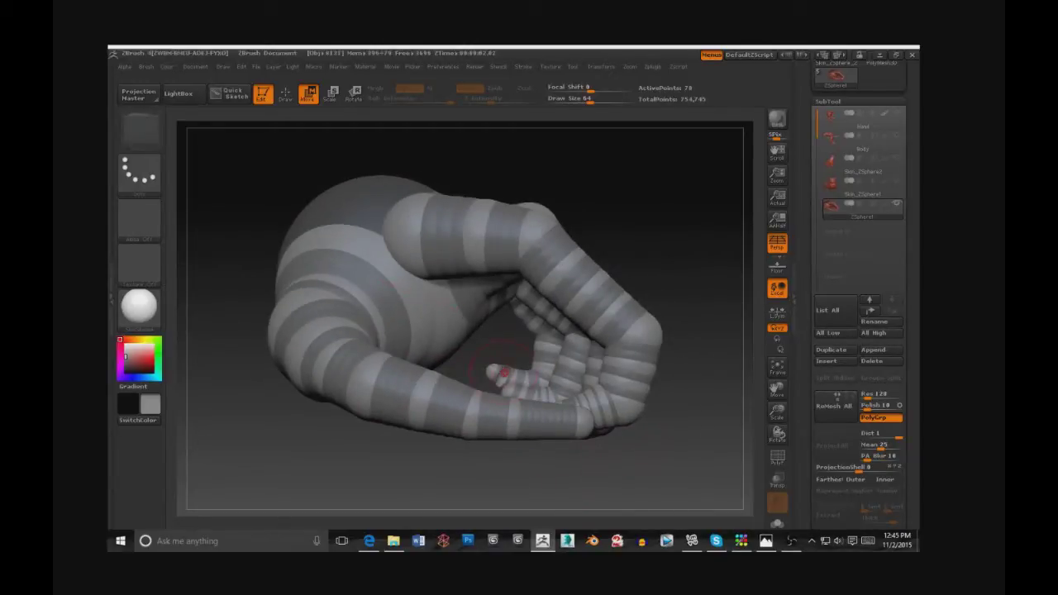
mouse_move(467, 415)
mouse_down()
mouse_move(504, 447)
mouse_move(754, 426)
mouse_up()
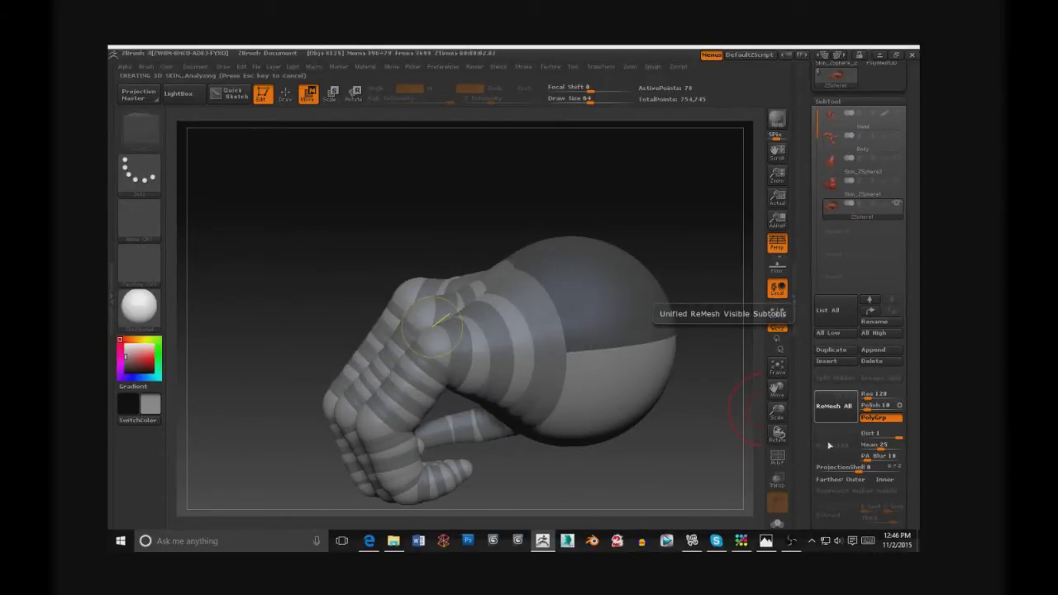
Step: Tilt the view toward the palm and start deleting the new smooth skin subtool
mouse_move(640, 345)
mouse_down()
mouse_move(663, 361)
mouse_move(702, 339)
mouse_up()
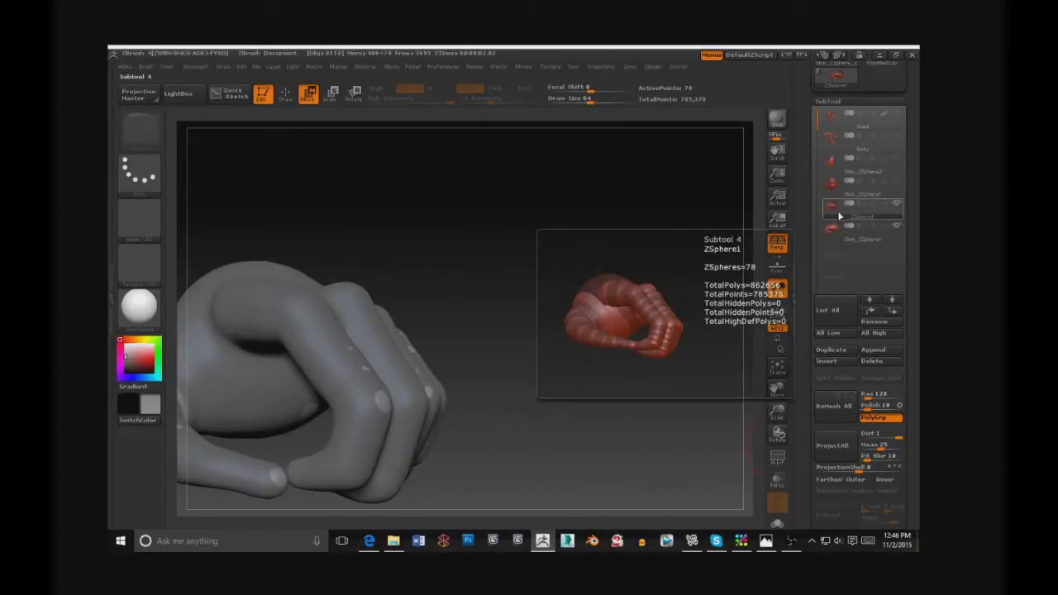
click(872, 361)
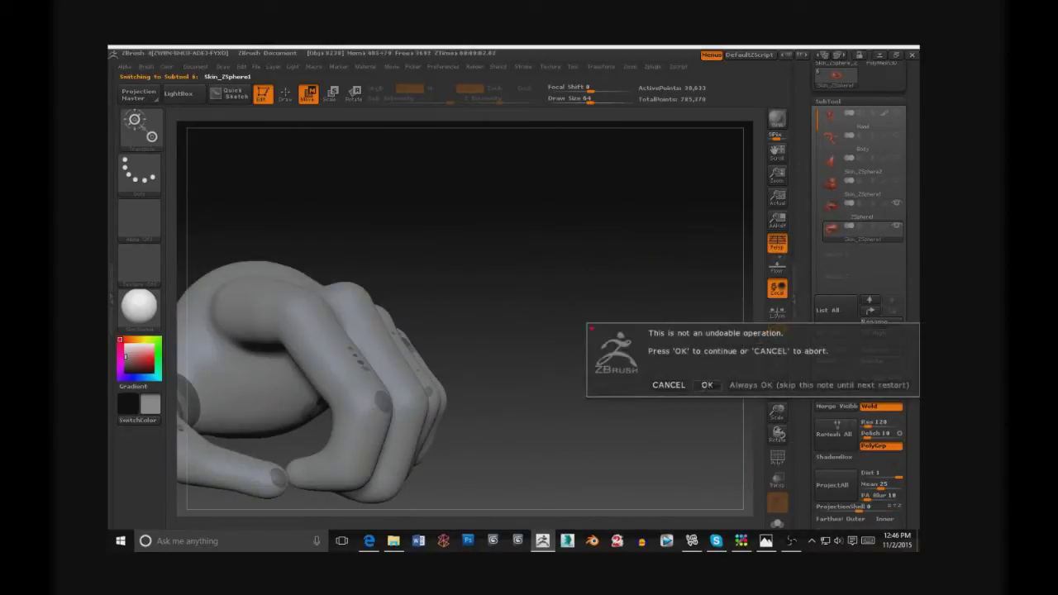
click(704, 380)
click(307, 94)
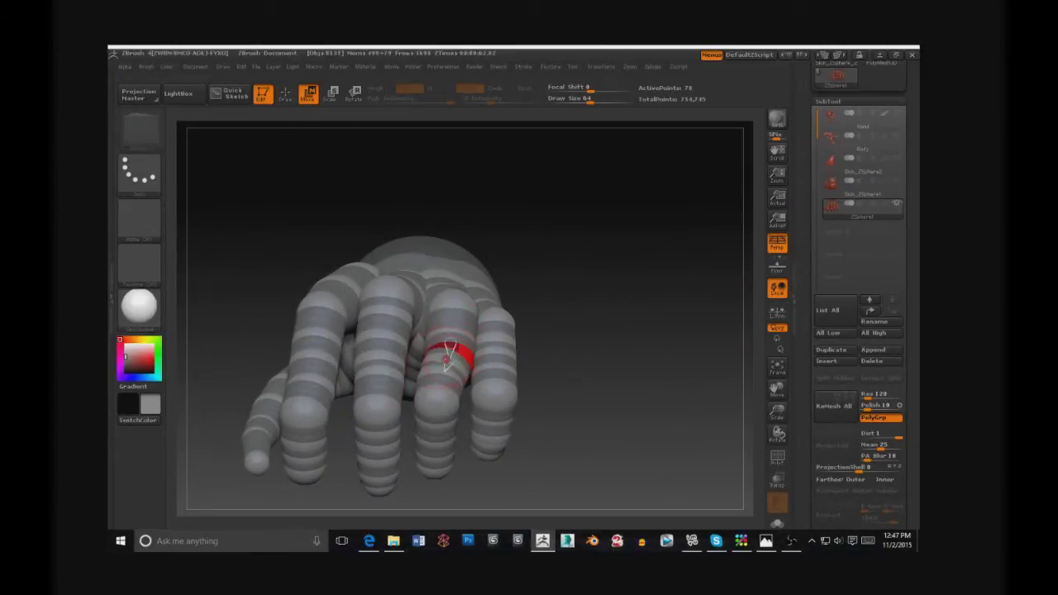
drag(446, 376, 444, 421)
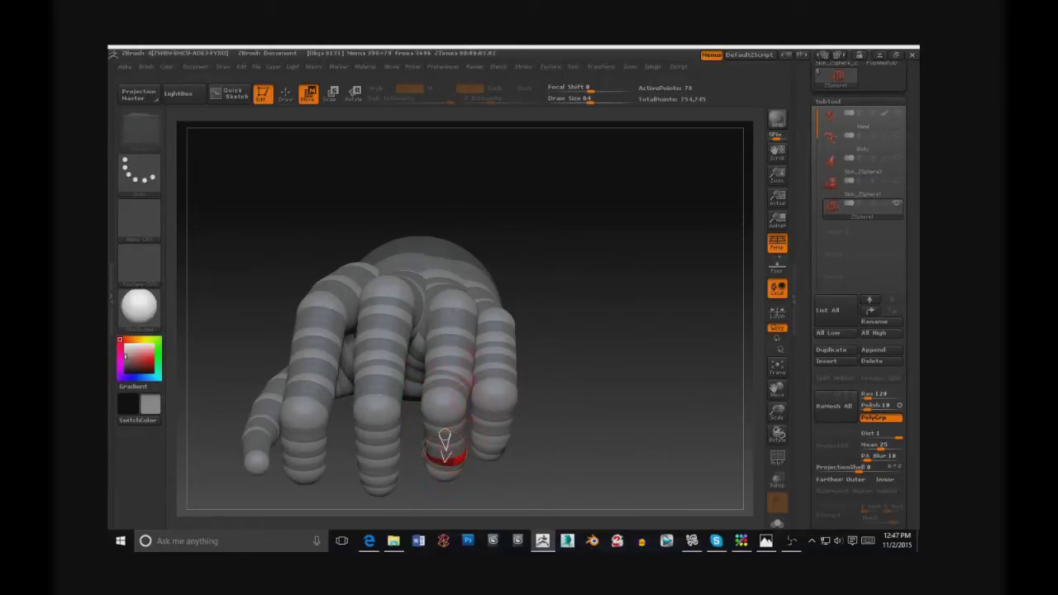
drag(529, 463, 596, 446)
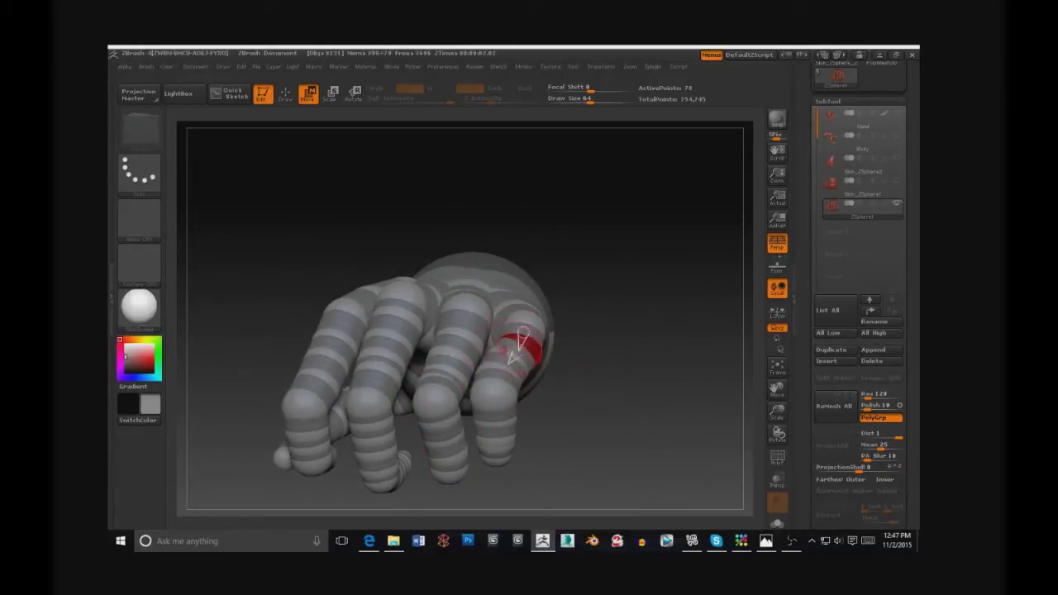
mouse_move(595, 463)
mouse_down()
mouse_move(661, 463)
mouse_move(496, 463)
mouse_up()
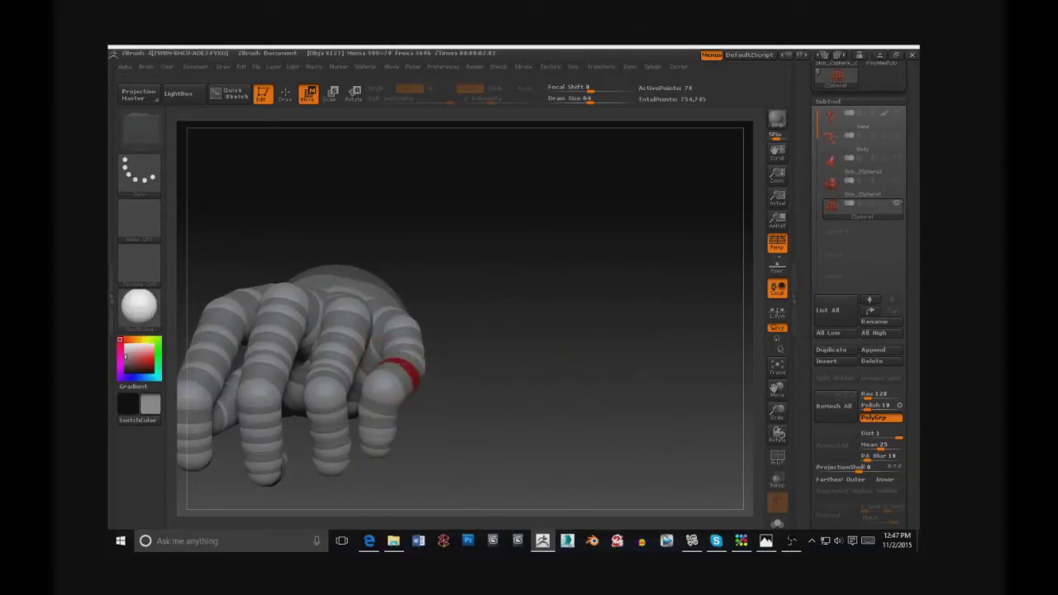
drag(402, 364, 397, 438)
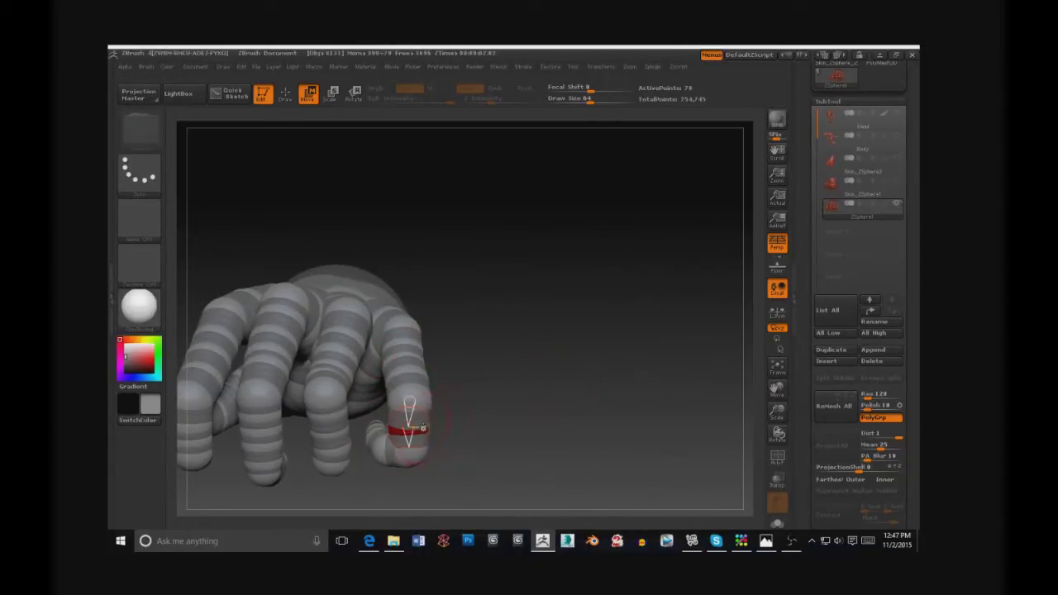
drag(496, 462, 595, 463)
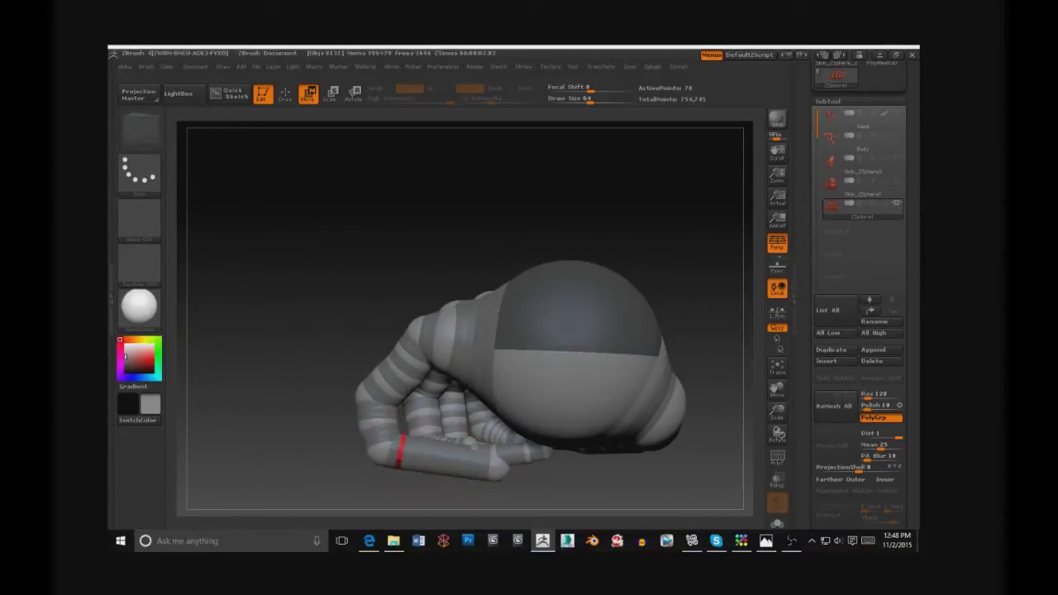
mouse_move(595, 463)
mouse_down()
mouse_move(496, 479)
mouse_move(406, 450)
mouse_up()
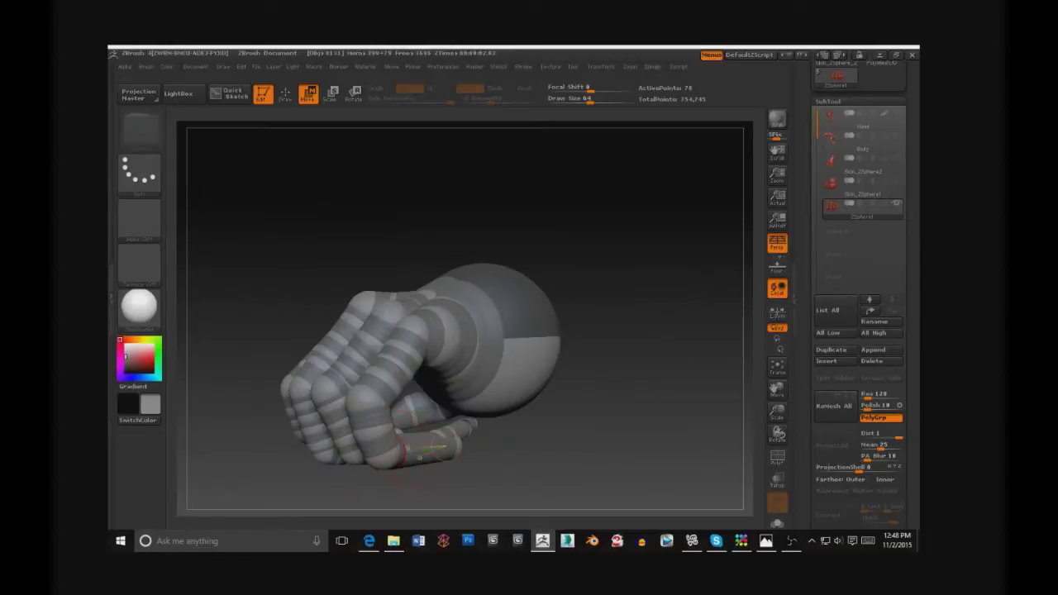
key(a)
mouse_move(388, 451)
mouse_down()
mouse_move(418, 471)
mouse_move(461, 462)
mouse_move(420, 451)
mouse_move(505, 473)
mouse_up()
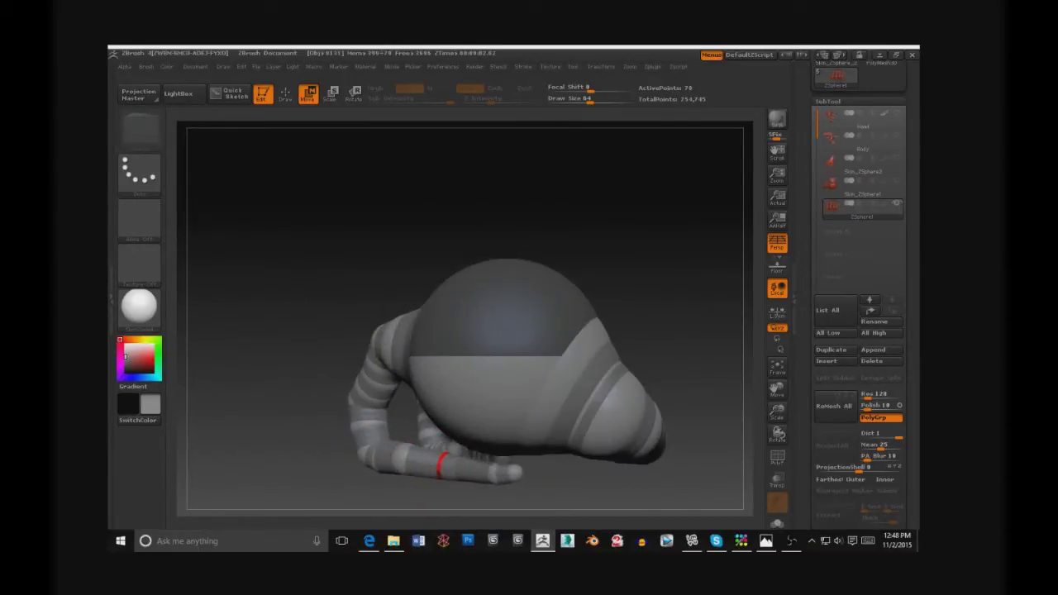
drag(413, 460, 405, 485)
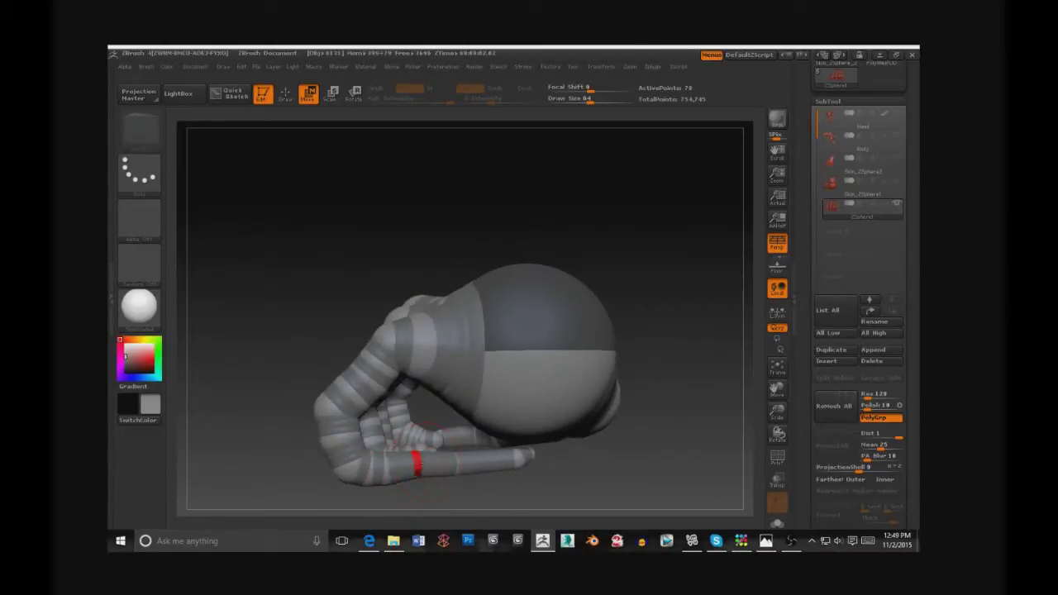
mouse_move(496, 463)
mouse_down()
mouse_move(454, 481)
mouse_move(492, 479)
mouse_up()
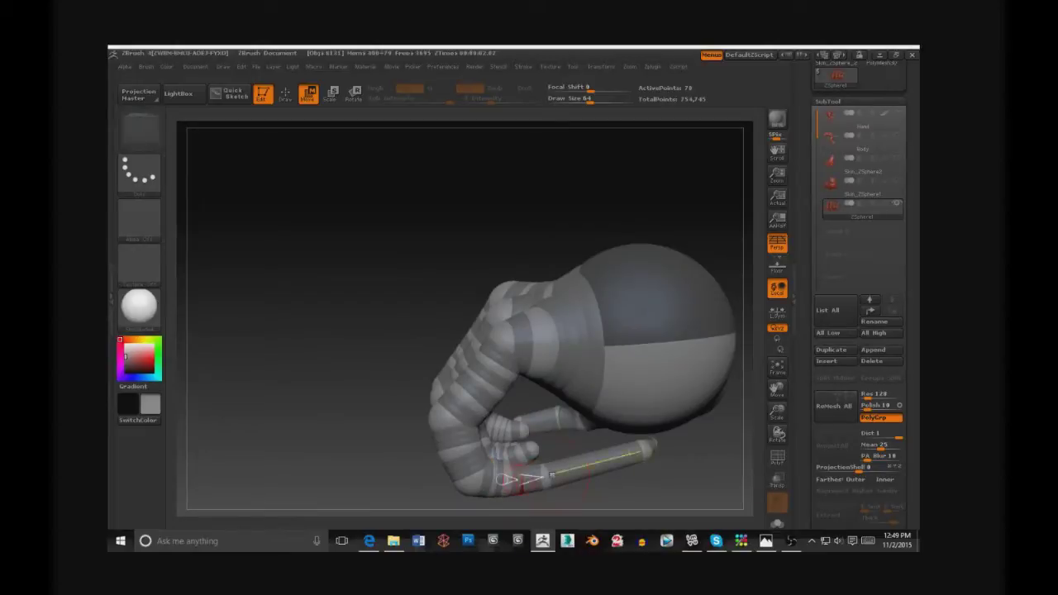
mouse_move(541, 478)
mouse_down()
mouse_move(624, 471)
mouse_move(620, 456)
mouse_move(666, 453)
mouse_move(529, 445)
mouse_move(577, 428)
mouse_up()
mouse_move(661, 450)
mouse_down()
mouse_move(595, 459)
mouse_move(339, 397)
mouse_move(395, 411)
mouse_move(546, 402)
mouse_up()
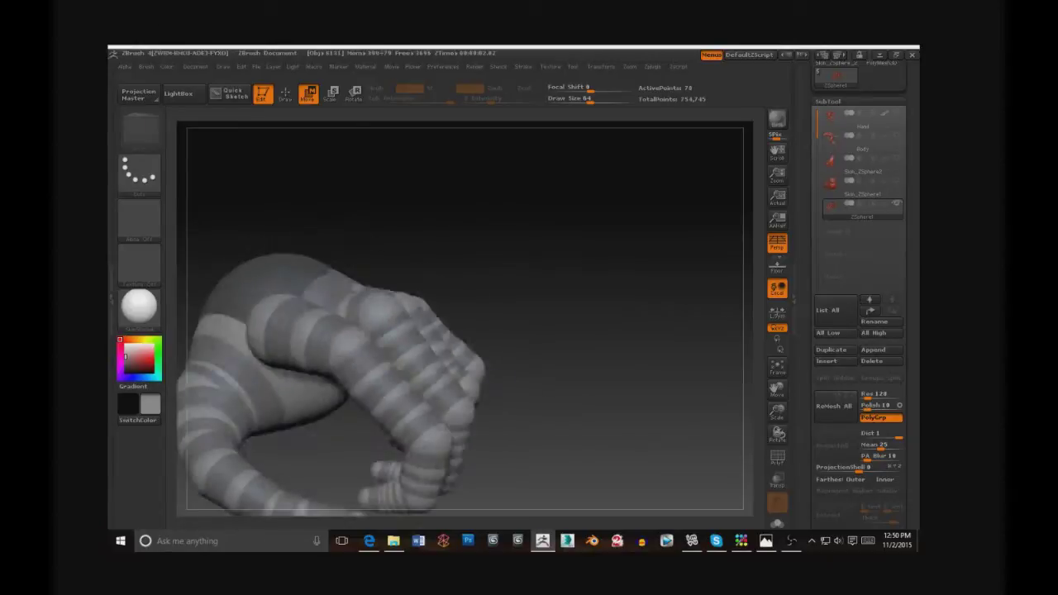
click(833, 405)
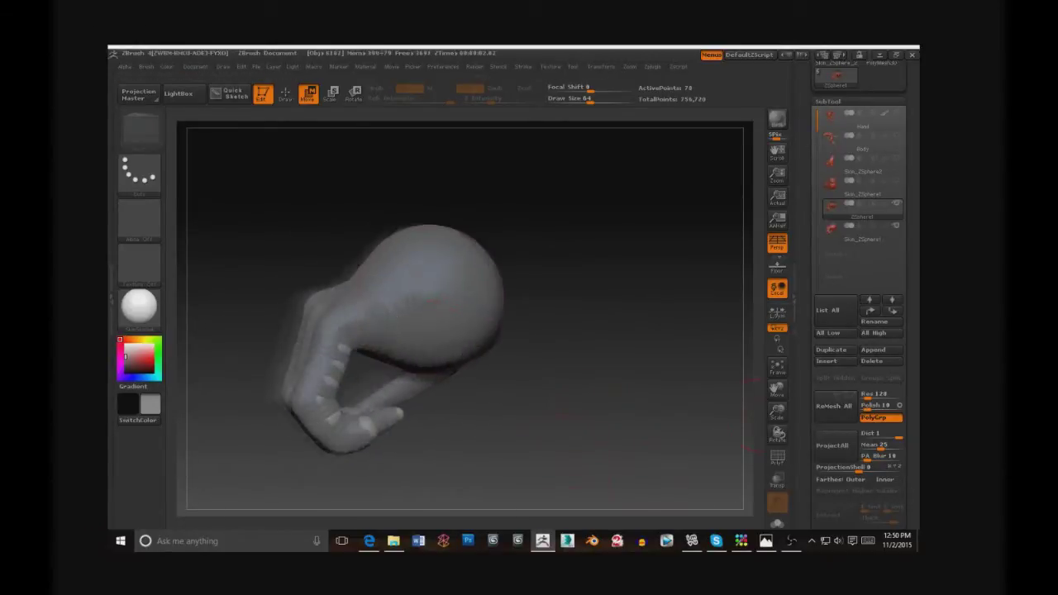
Step: Inspect the first skin's curled fingers, then delete and confirm removing that skin subtool
mouse_move(576, 523)
mouse_down()
mouse_move(405, 416)
mouse_move(458, 323)
mouse_move(628, 273)
mouse_up()
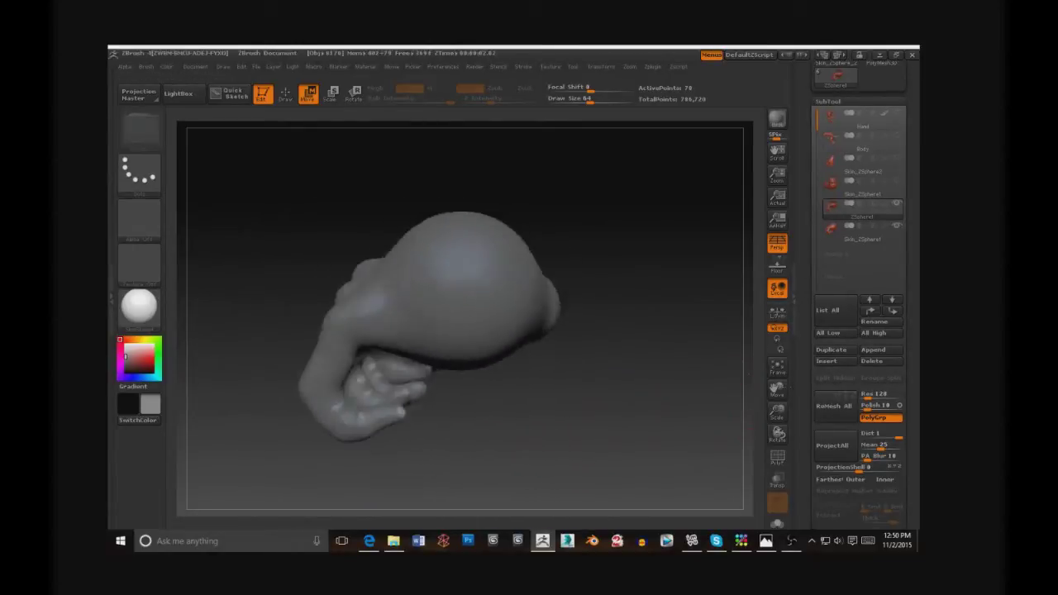
click(872, 361)
click(704, 383)
mouse_move(633, 295)
mouse_down()
mouse_move(341, 353)
mouse_move(215, 355)
mouse_up()
Step: Enlarge the ZSphere near the palm's end and run ReMesh All again
click(331, 92)
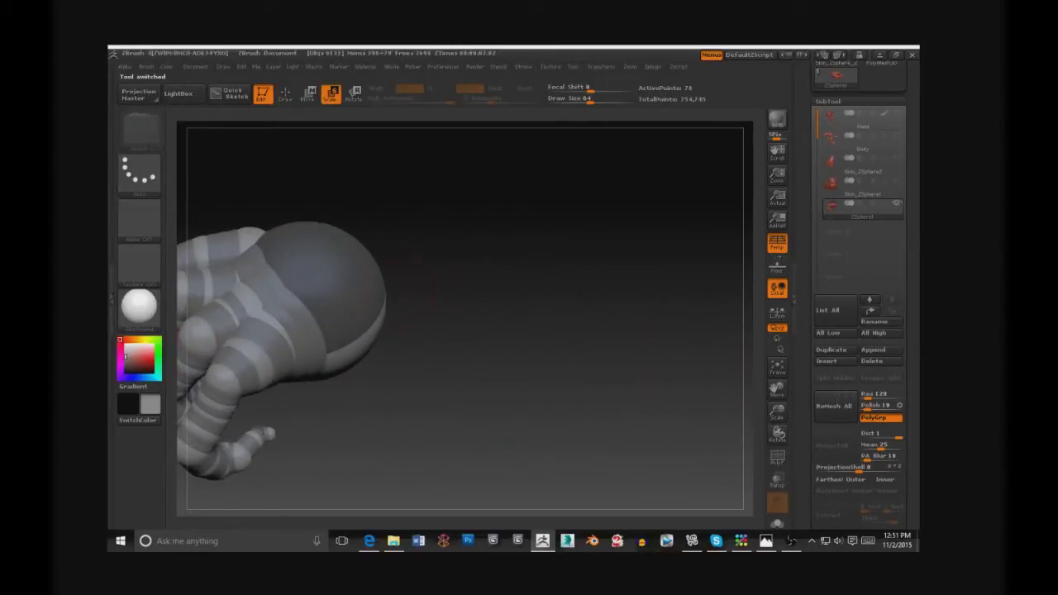
click(284, 92)
mouse_move(397, 181)
mouse_down()
mouse_move(463, 236)
mouse_move(524, 237)
mouse_move(570, 357)
mouse_move(360, 137)
mouse_move(459, 275)
mouse_up()
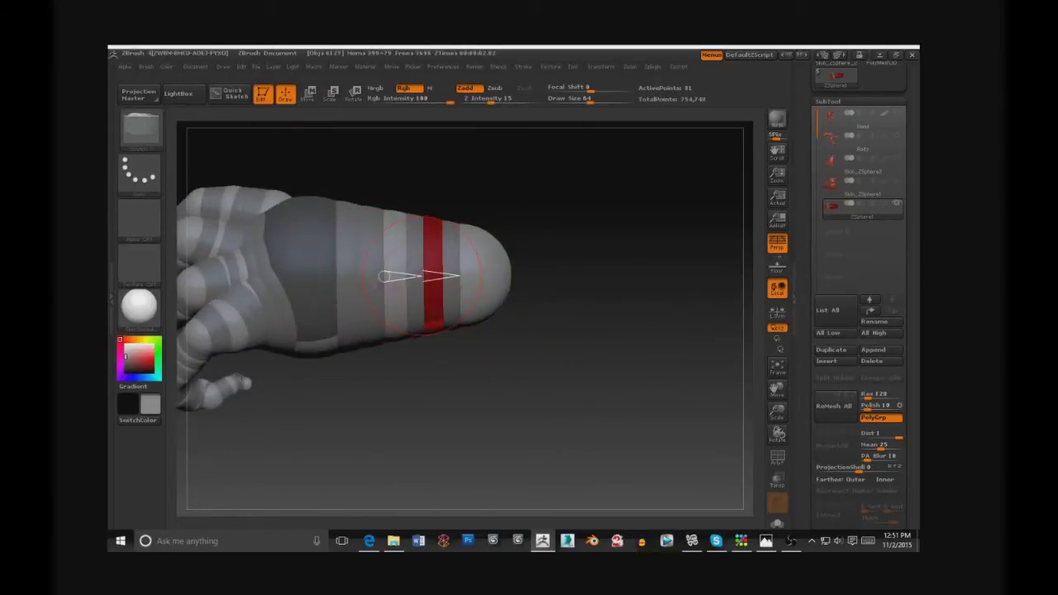
key(e)
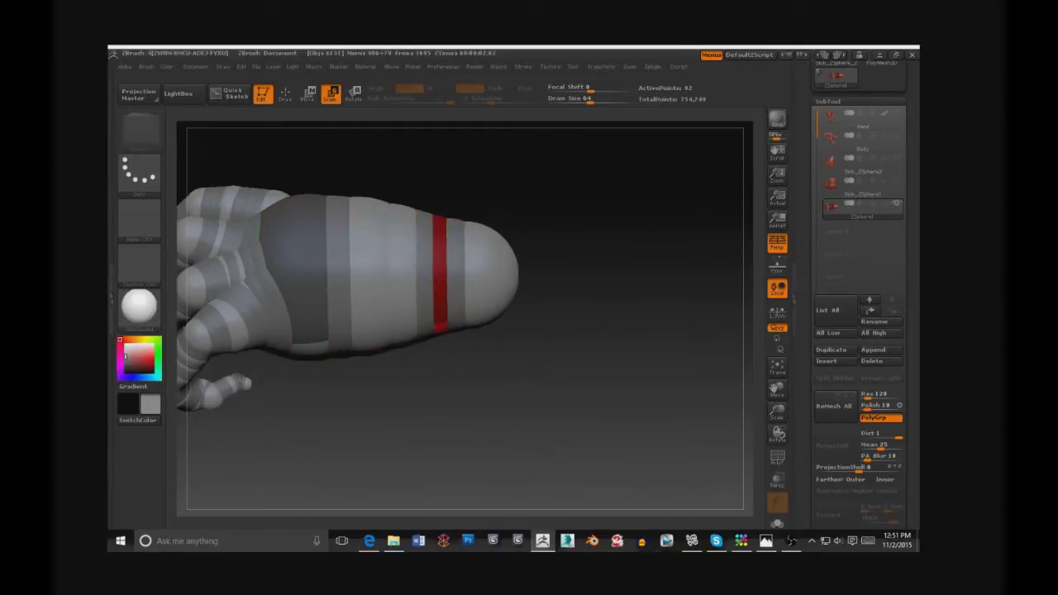
drag(438, 273, 504, 283)
click(833, 406)
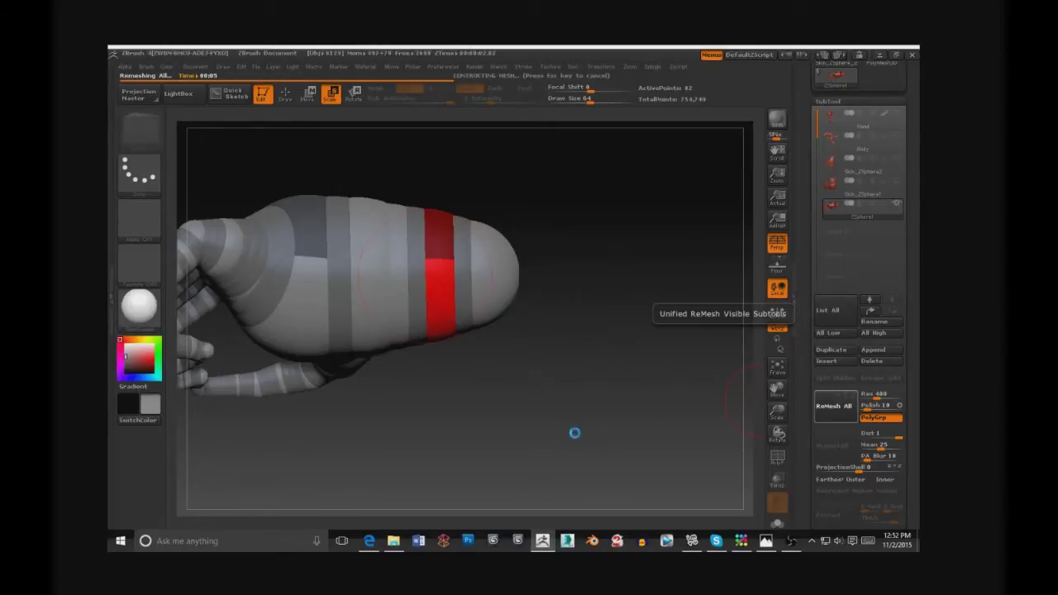
Step: Make the finished skin the active subtool and delete it
drag(574, 432, 496, 330)
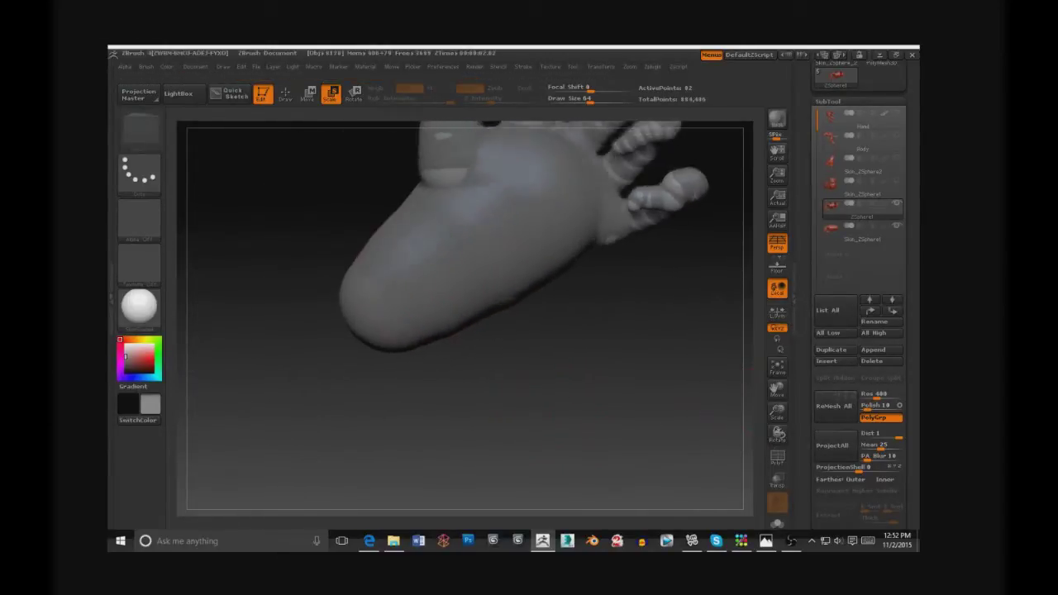
click(862, 234)
mouse_move(595, 347)
mouse_down()
mouse_move(661, 189)
mouse_move(588, 292)
mouse_move(629, 281)
mouse_up()
click(872, 366)
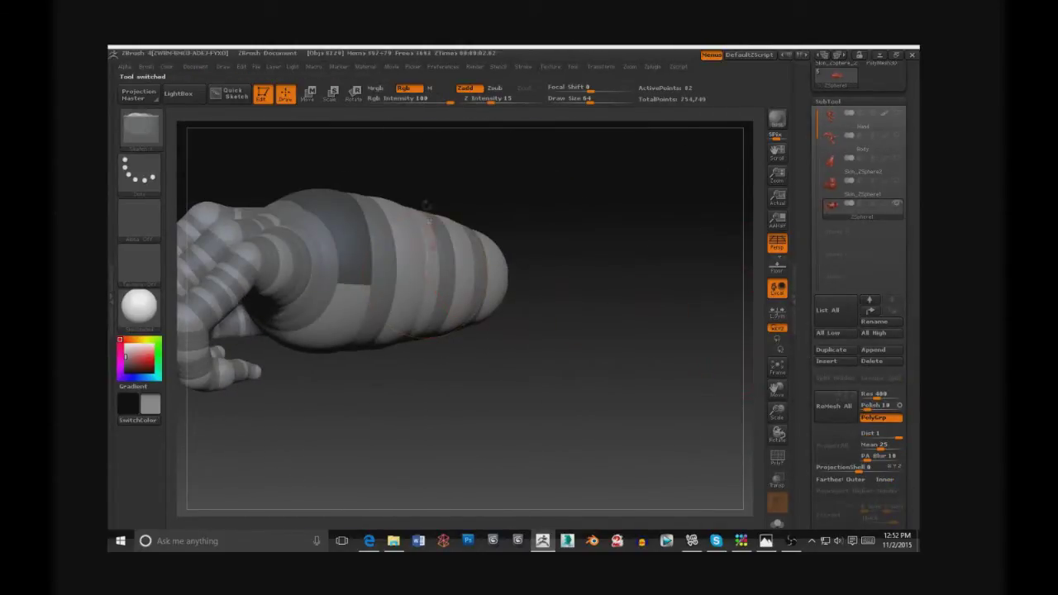
key(q)
Step: Inspect the regenerated smooth hand from below and palm-side, then request deleting its skin subtool
drag(605, 347, 546, 296)
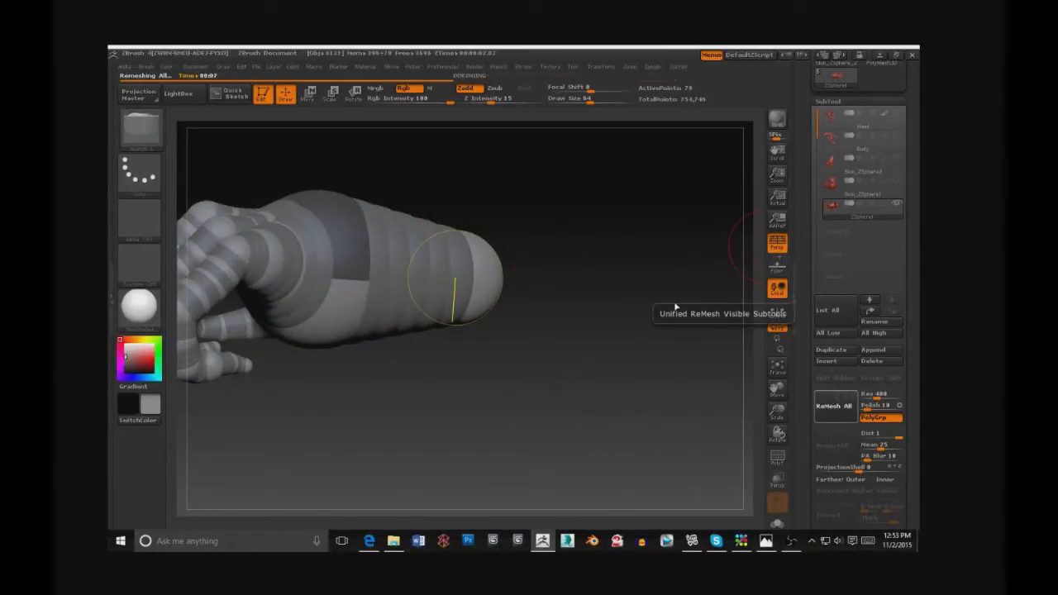
drag(676, 308, 624, 360)
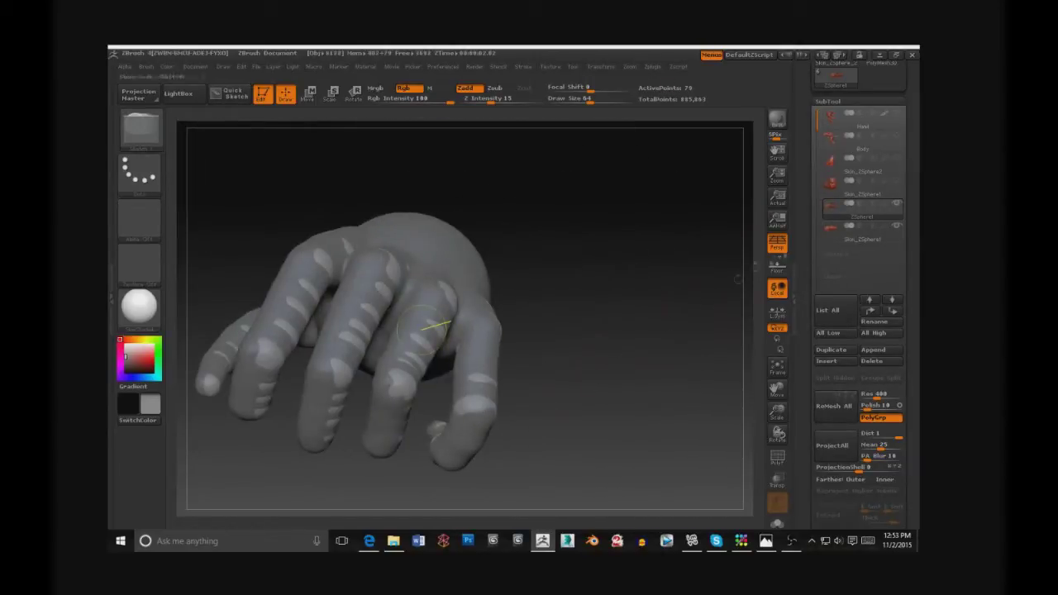
mouse_move(623, 361)
mouse_down()
mouse_move(576, 362)
mouse_move(635, 265)
mouse_up()
drag(531, 272, 545, 248)
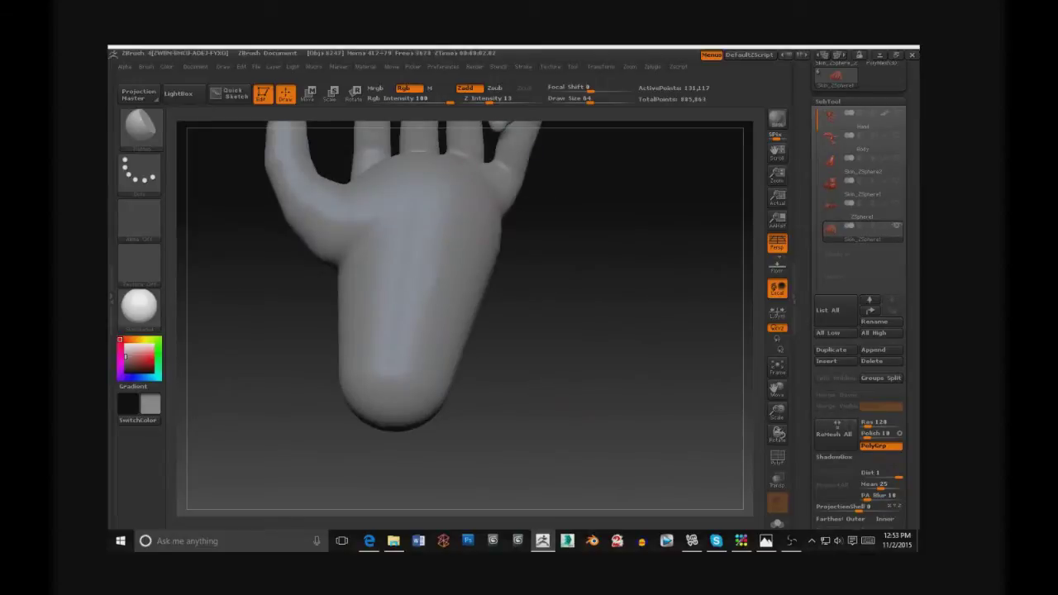
mouse_move(593, 249)
mouse_down()
mouse_move(564, 254)
mouse_move(394, 169)
mouse_up()
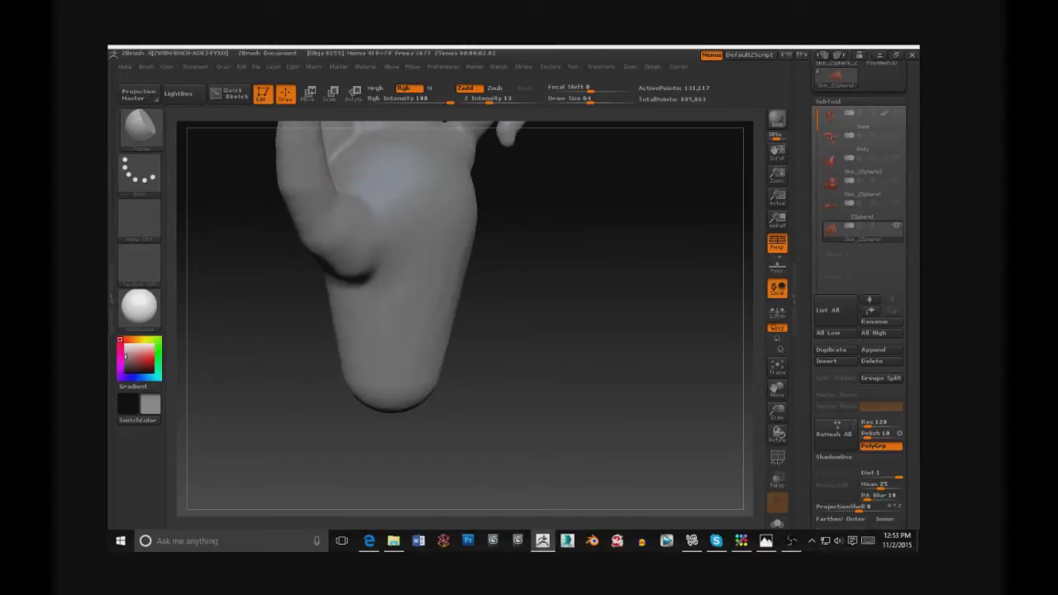
drag(529, 248, 587, 279)
click(872, 362)
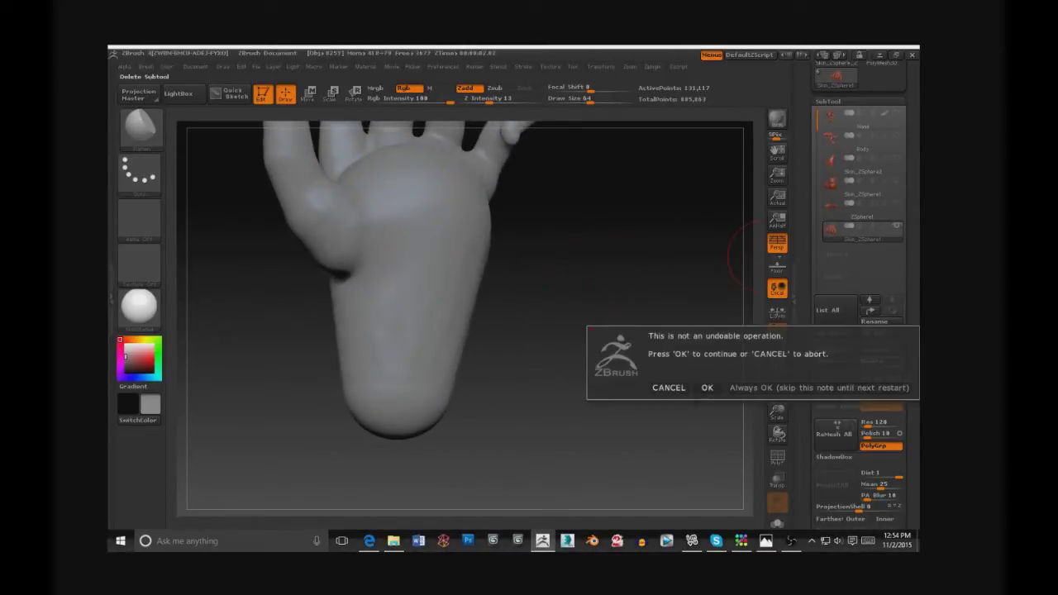
Step: Confirm the skin deletion, remesh the armature, and view the new hand palm-up
click(706, 387)
drag(583, 319, 559, 267)
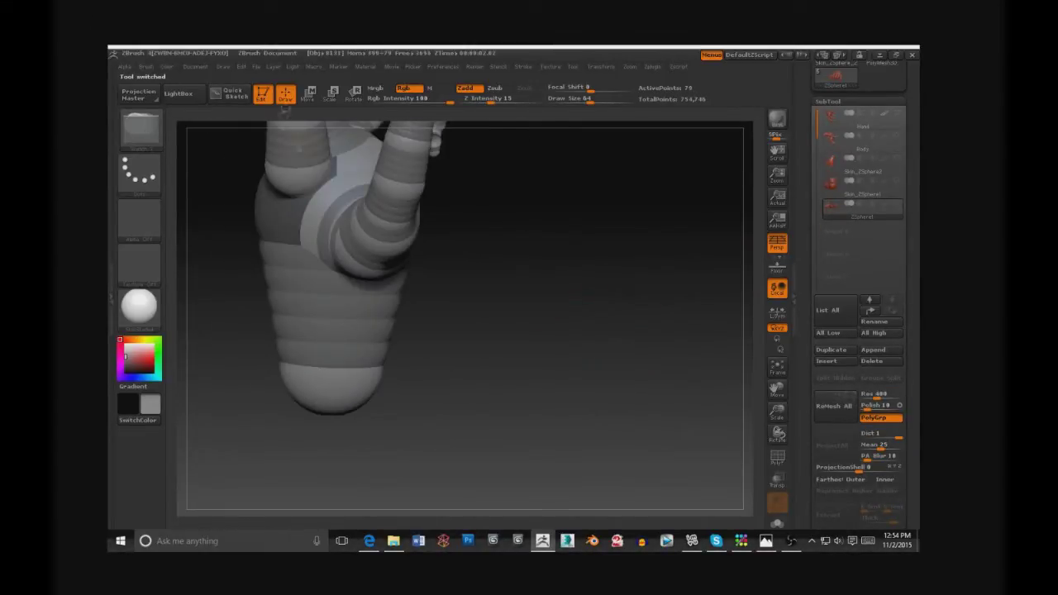
click(308, 93)
mouse_move(388, 268)
mouse_down()
mouse_move(505, 289)
mouse_move(579, 248)
mouse_move(529, 314)
mouse_move(465, 347)
mouse_up()
key(e)
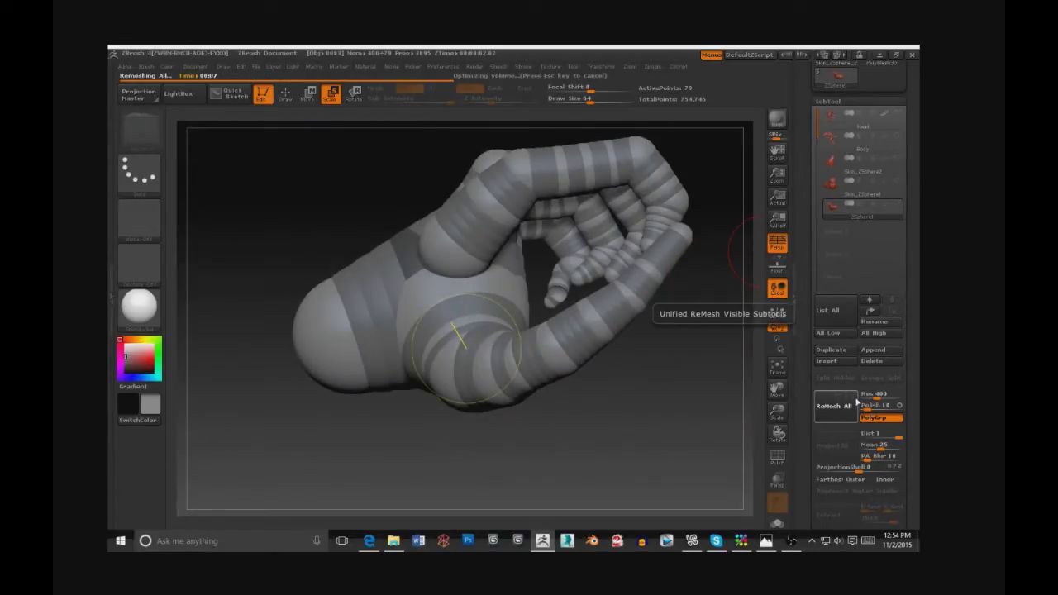
drag(628, 388, 579, 331)
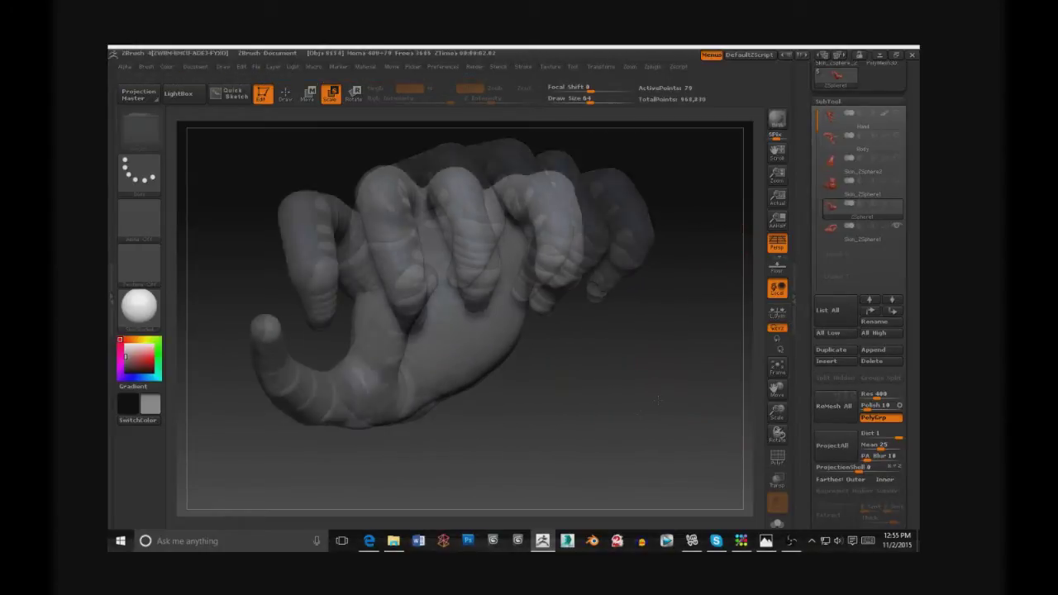
drag(628, 380, 529, 330)
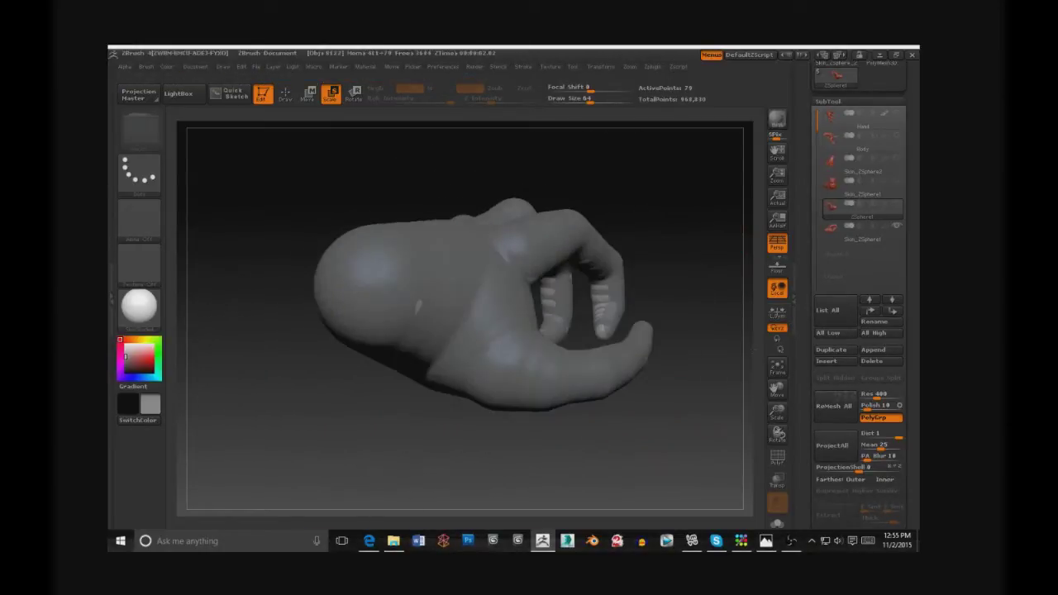
drag(753, 350, 413, 328)
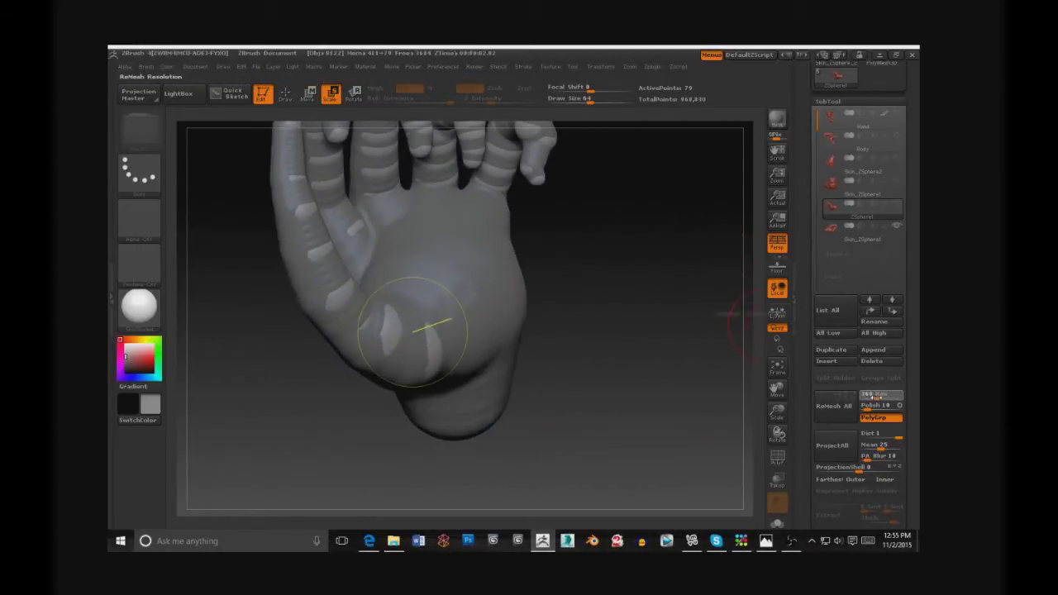
Step: Delete that skin subtool and remesh the armature again at ReMesh Res 160
click(860, 233)
click(872, 360)
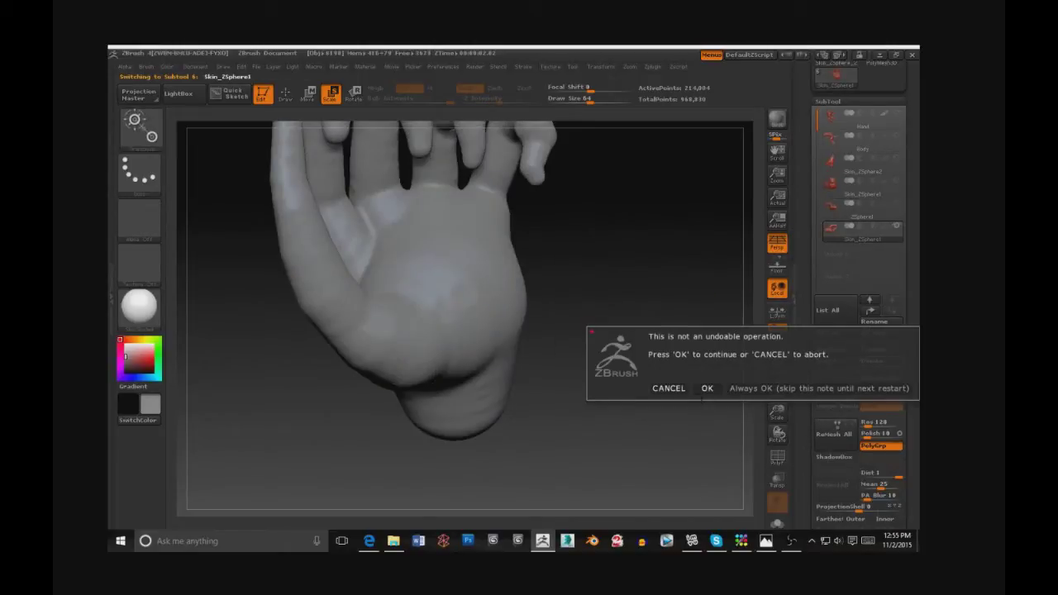
click(707, 388)
key(a)
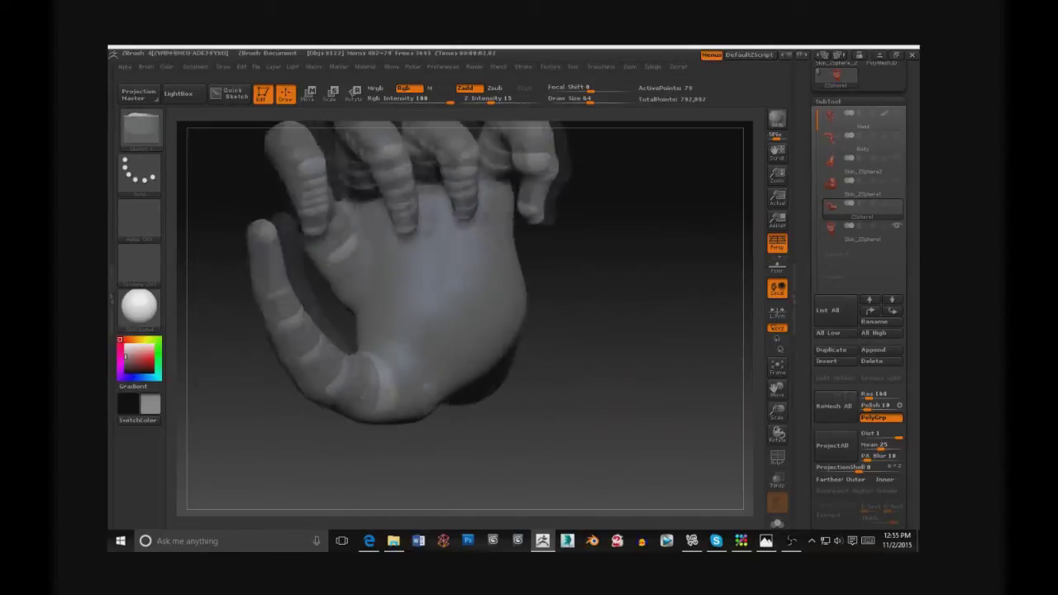
Step: Select the new hand skin, pick the Standard brush, and view the palm and curled fingers
click(830, 243)
mouse_move(645, 348)
mouse_down()
mouse_move(654, 327)
mouse_move(736, 322)
mouse_up()
drag(696, 411, 661, 347)
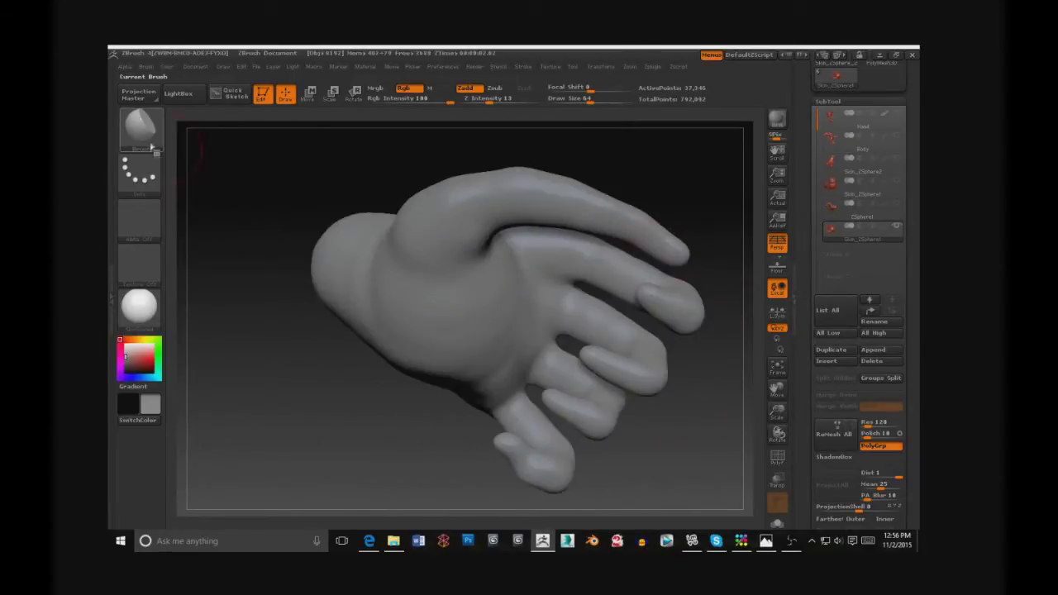
key(b)
click(626, 143)
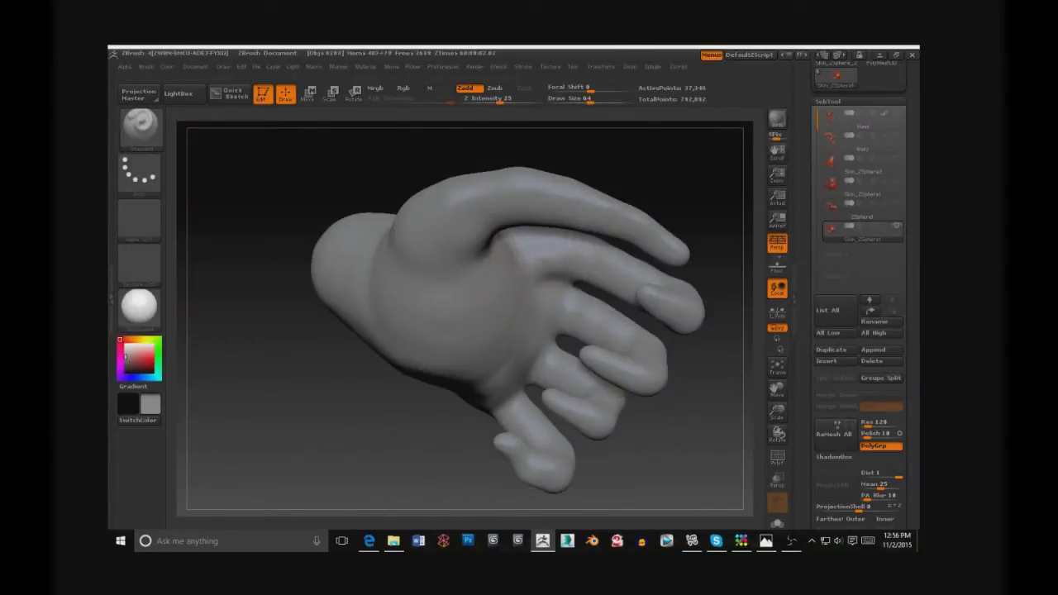
drag(720, 290, 701, 187)
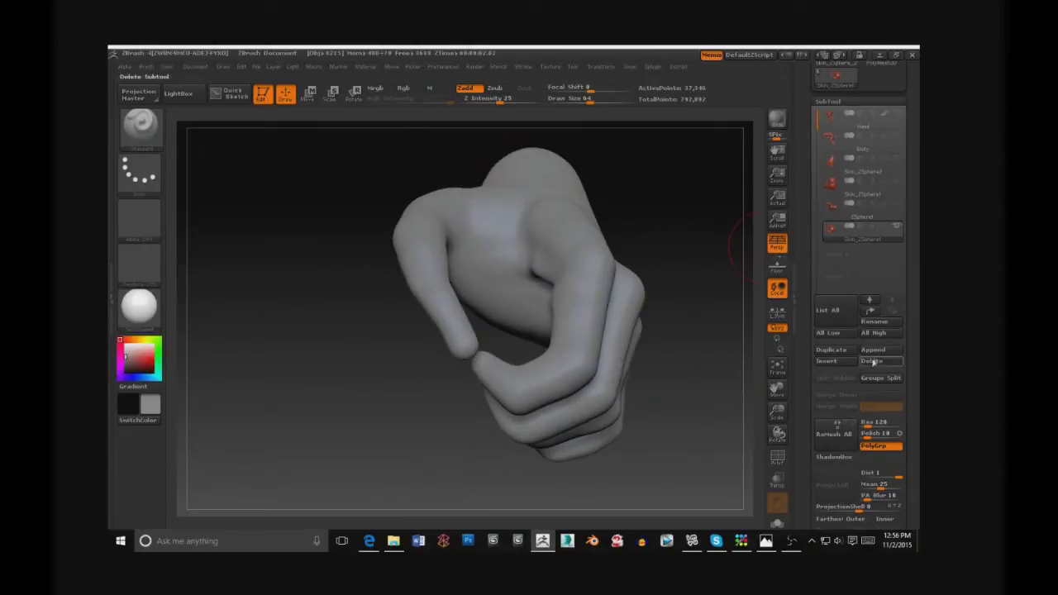
Step: Delete the current skin, remesh the armature into a fresh skin, and select it
click(872, 361)
key(e)
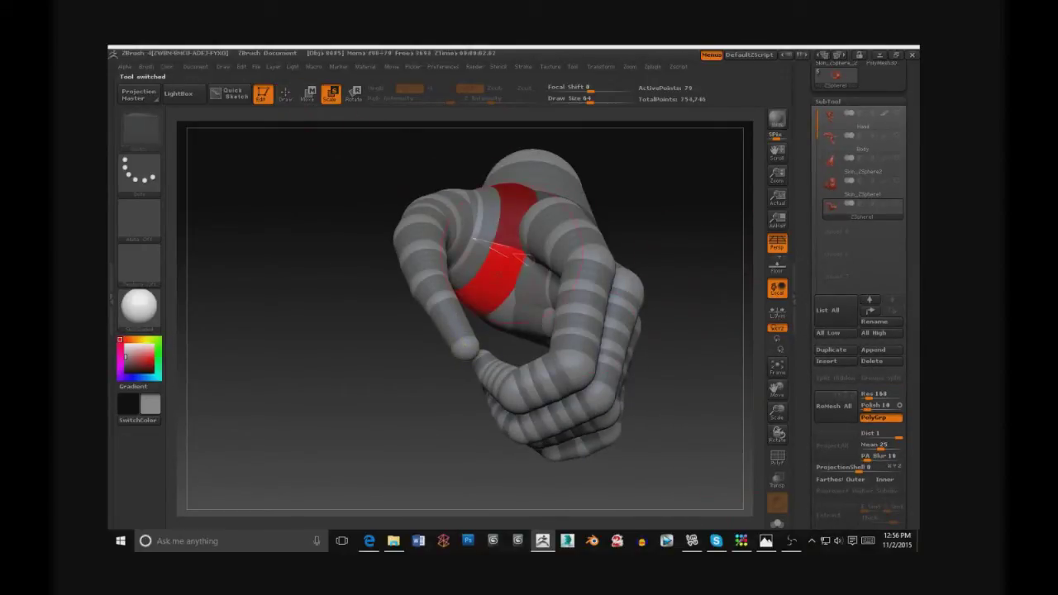
click(833, 406)
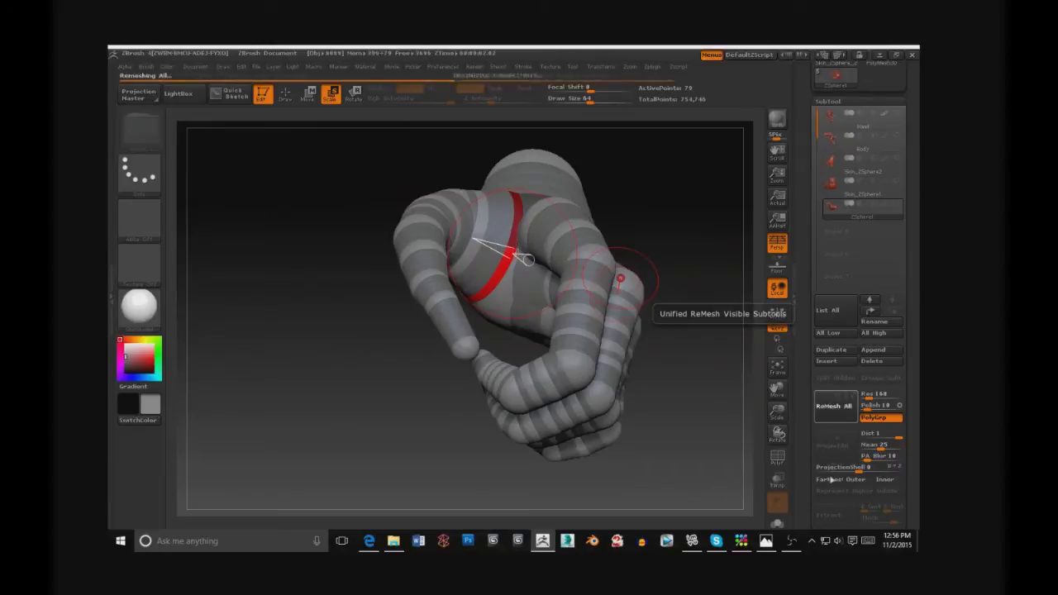
drag(496, 463, 397, 347)
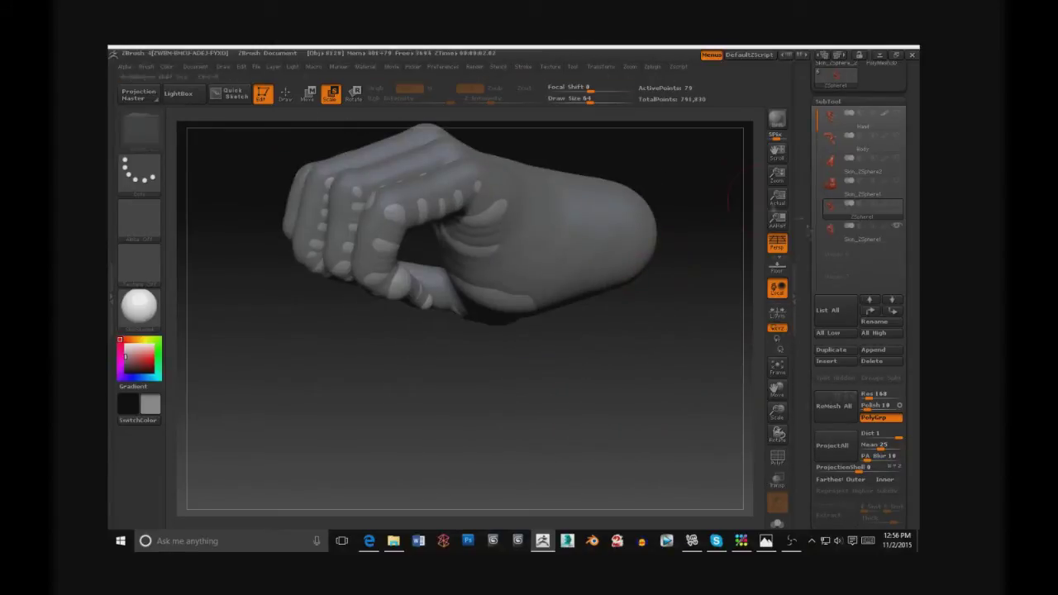
click(862, 228)
drag(436, 394, 502, 453)
click(286, 98)
Step: Save the project as hand_skin via File > Save As
click(256, 66)
click(331, 86)
text(hand_skin)
key(Return)
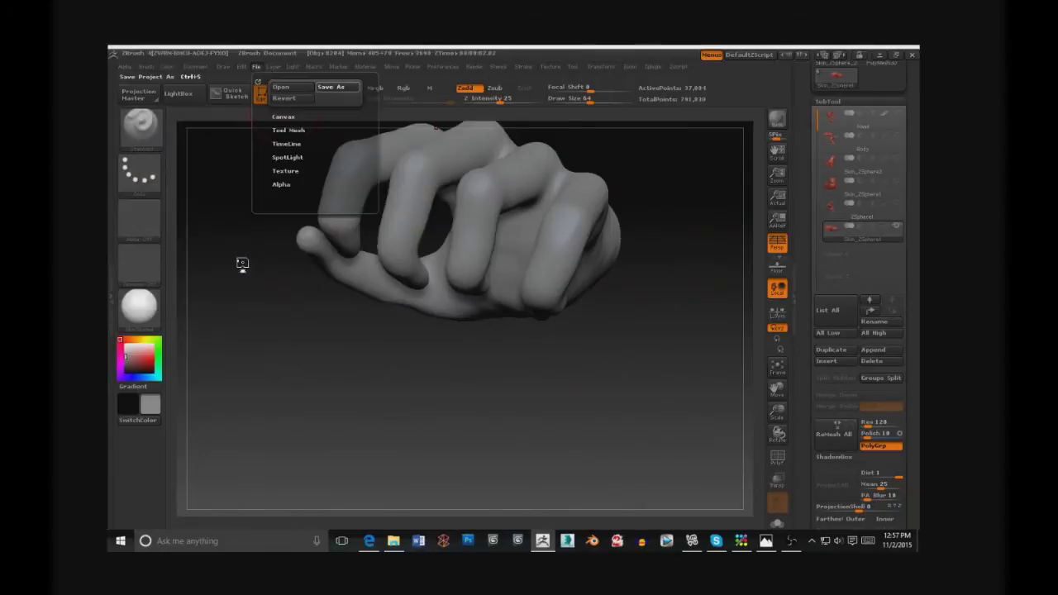